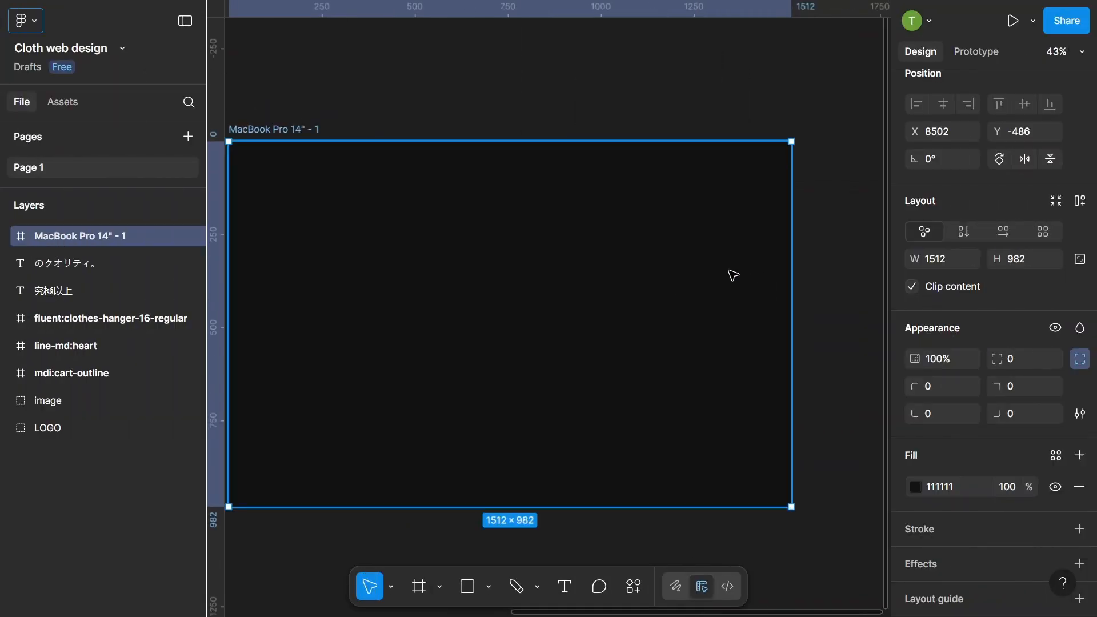
# - Draw a second frame inside the MacBook Pro 14" frame and resize it to about 1415 × 859, leaving a narrow margin around it
pyautogui.scroll(-2, 771, 261)
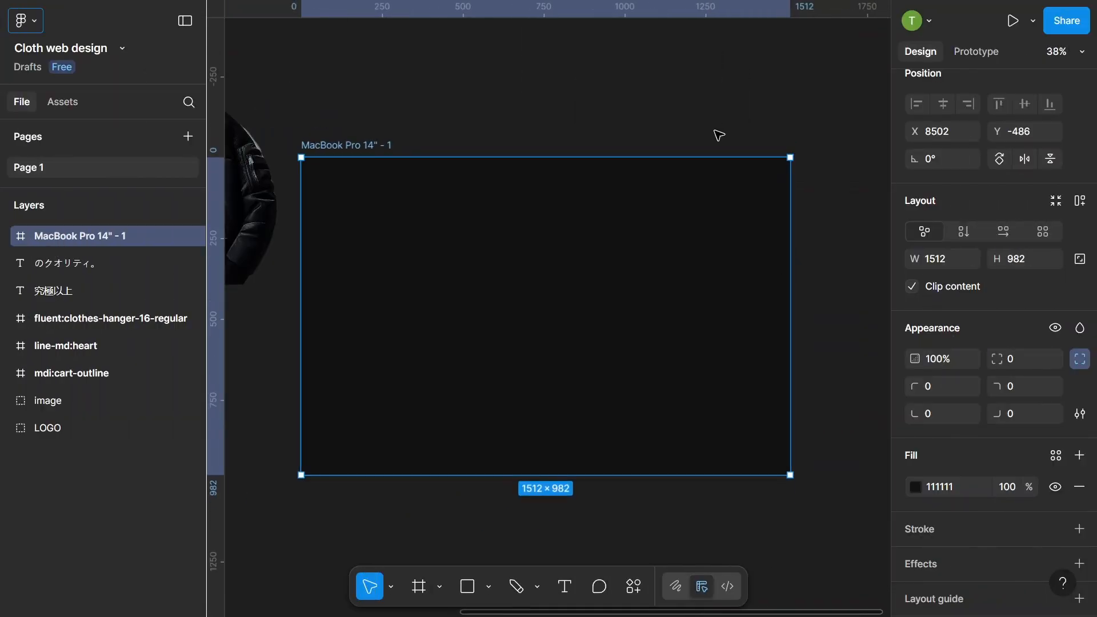
pyautogui.click(511, 506)
pyautogui.click(418, 586)
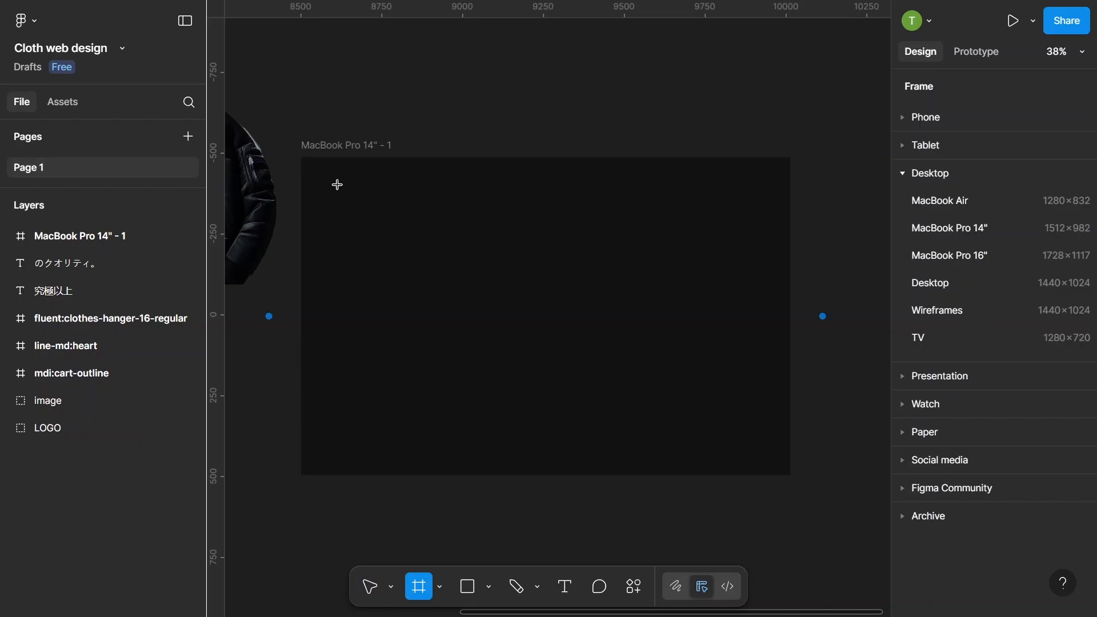
pyautogui.moveTo(323, 182); pyautogui.dragTo(769, 454)
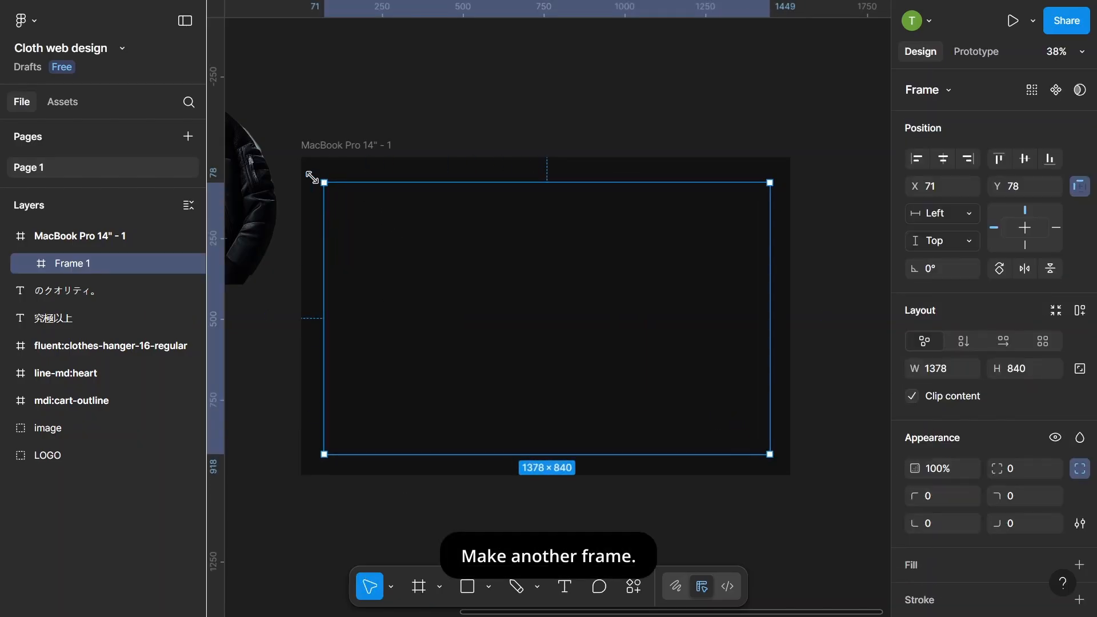
pyautogui.moveTo(311, 178); pyautogui.dragTo(308, 174)
pyautogui.moveTo(568, 352); pyautogui.dragTo(579, 355)
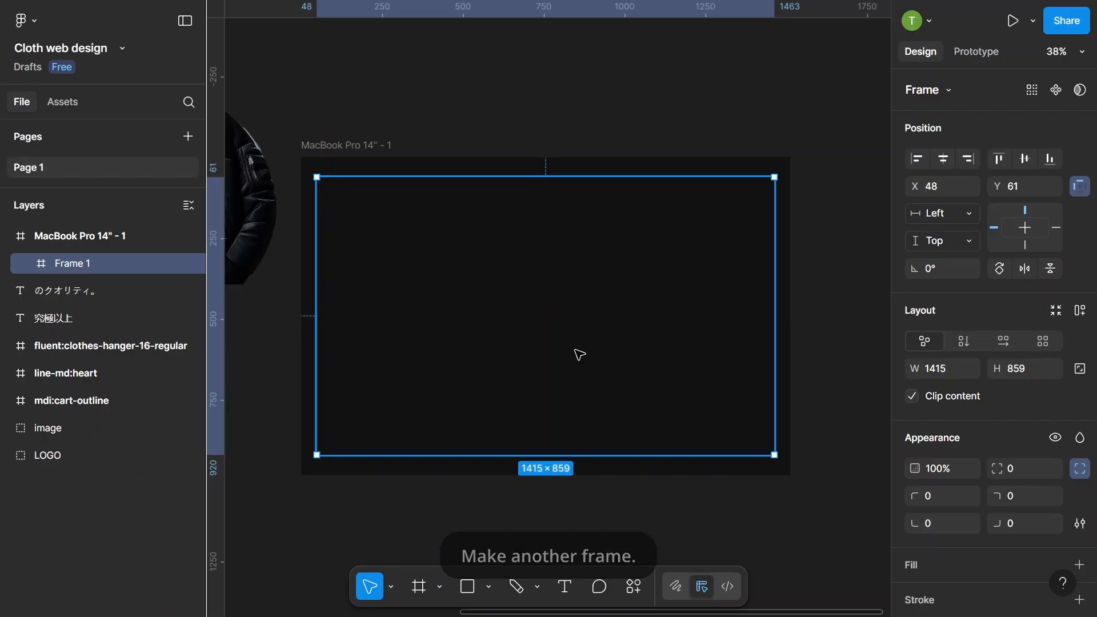
# - Give the inner frame a fill of 000000 at 100% opacity
pyautogui.scroll(-3, 960, 429)
pyautogui.click(917, 427)
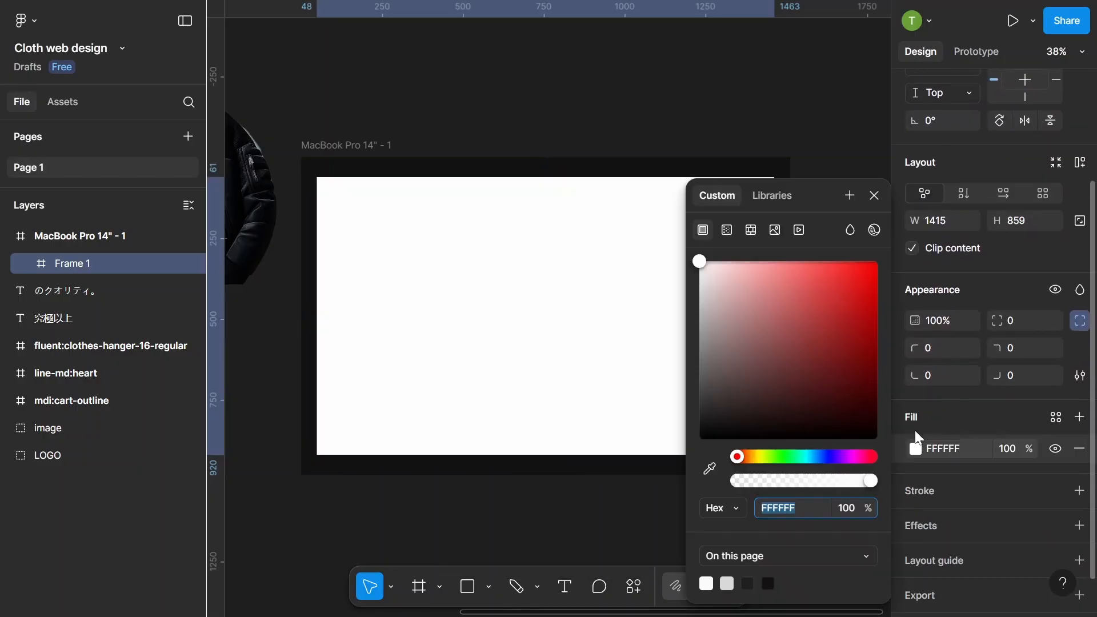
pyautogui.click(938, 450)
pyautogui.write('0')
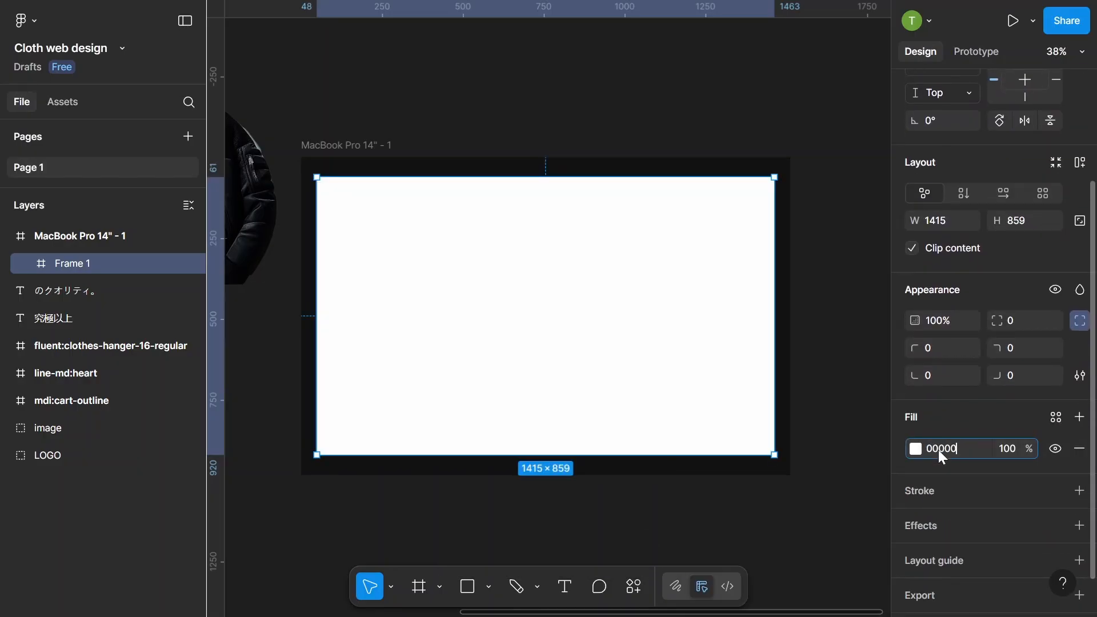
pyautogui.write('0000')
pyautogui.press('Return')
pyautogui.click(1000, 445)
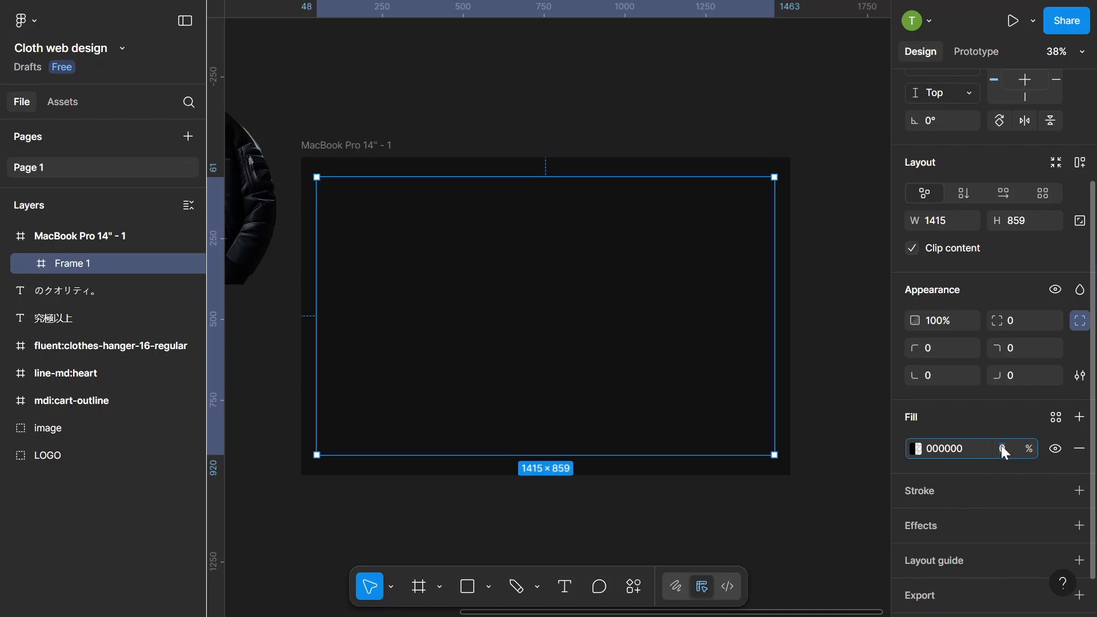
pyautogui.write('100')
pyautogui.press('Return')
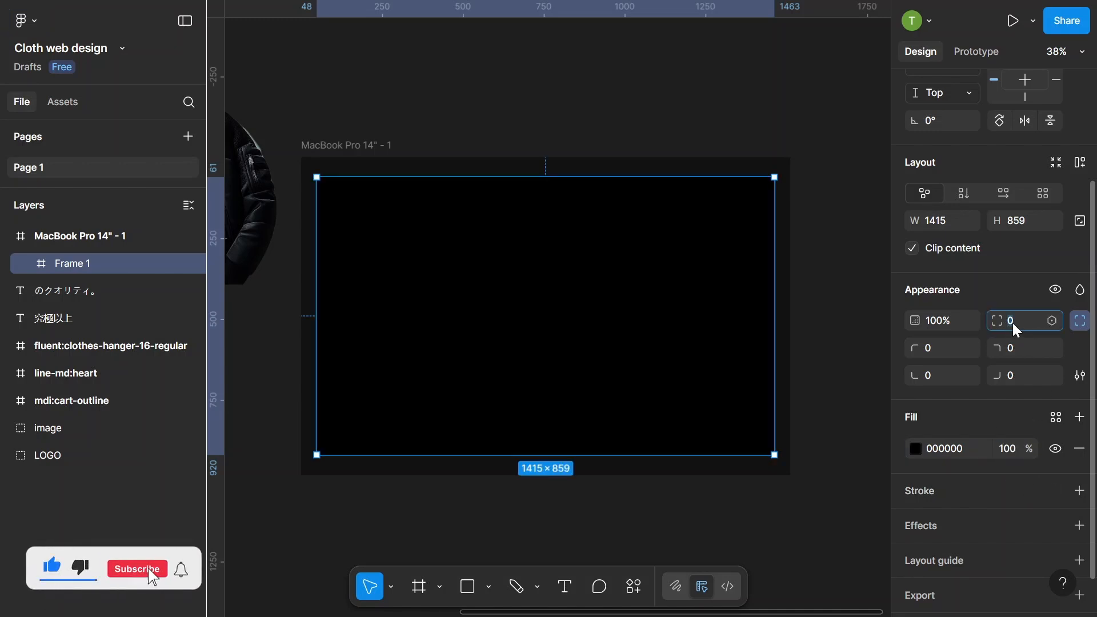
# - Round the inner frame's corners with a radius of 30 and center it horizontally and vertically in the MacBook frame
pyautogui.write('30')
pyautogui.press('Return')
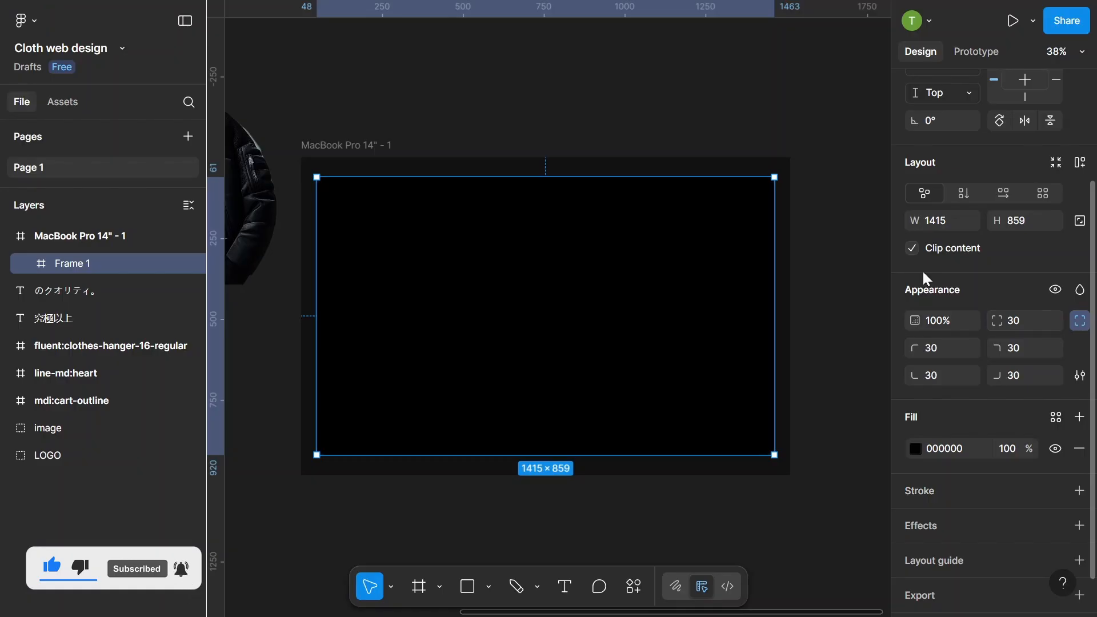
pyautogui.click(814, 114)
pyautogui.click(683, 244)
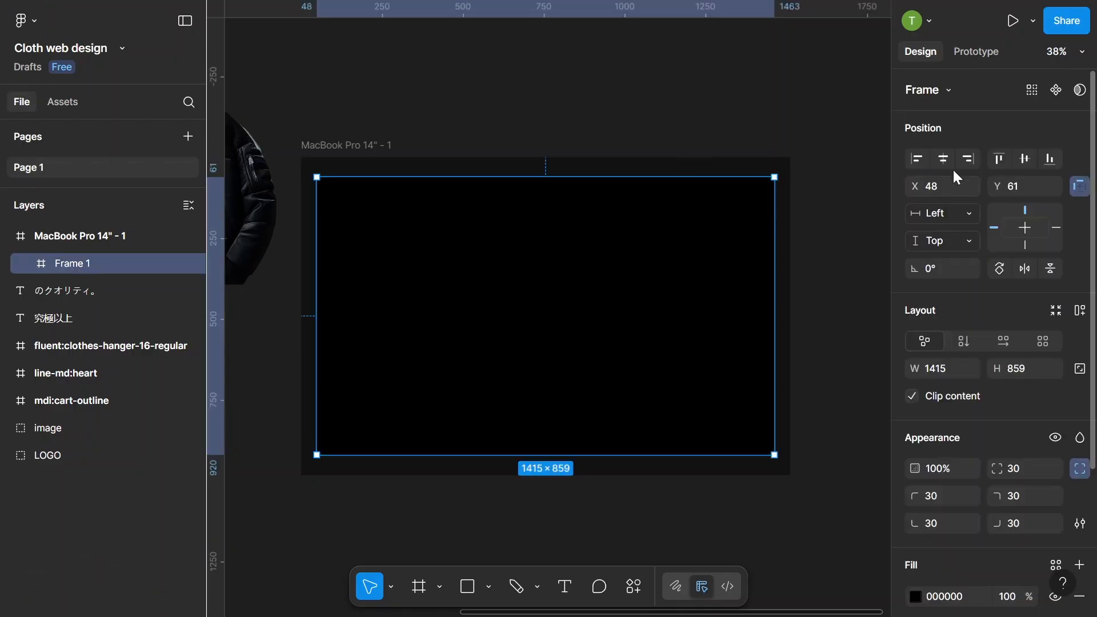
pyautogui.click(944, 160)
pyautogui.click(1024, 160)
pyautogui.scroll(-2, 769, 124)
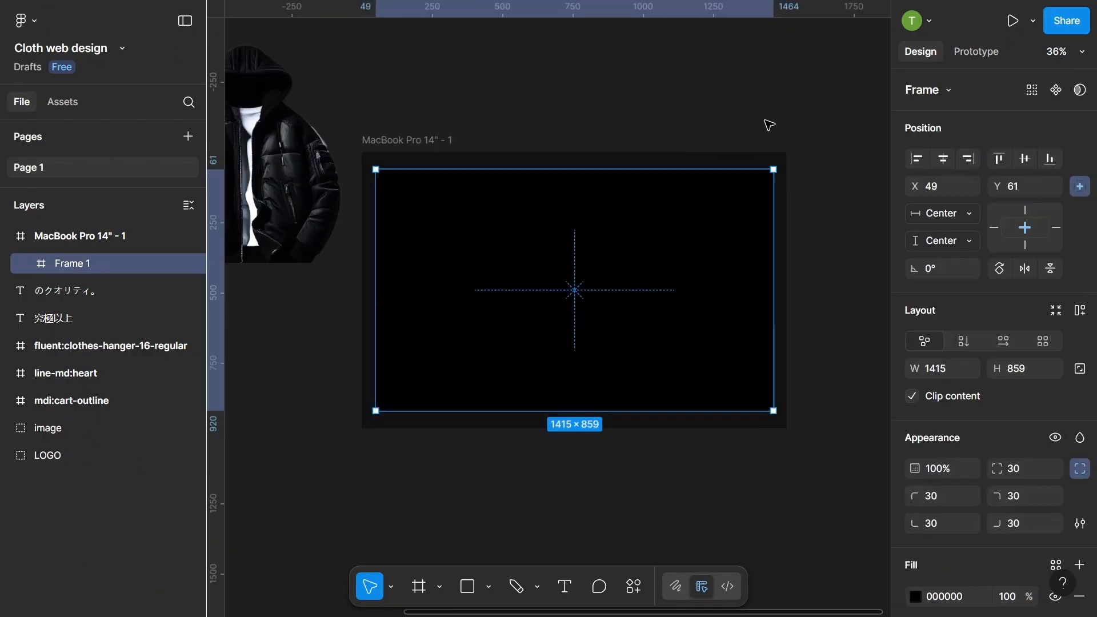
pyautogui.click(775, 124)
# - Place the LOGO group inside the inner frame near its upper-left corner, at about X 69, Y 50
pyautogui.scroll(3, 646, 258)
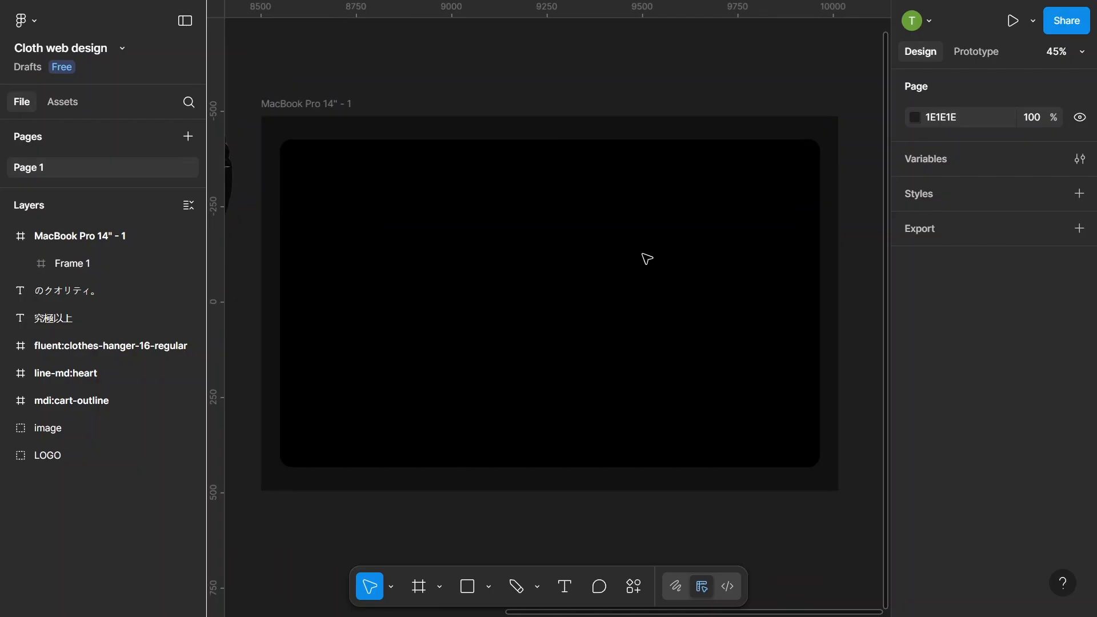
pyautogui.scroll(-1, 646, 259)
pyautogui.scroll(-5, 685, 284)
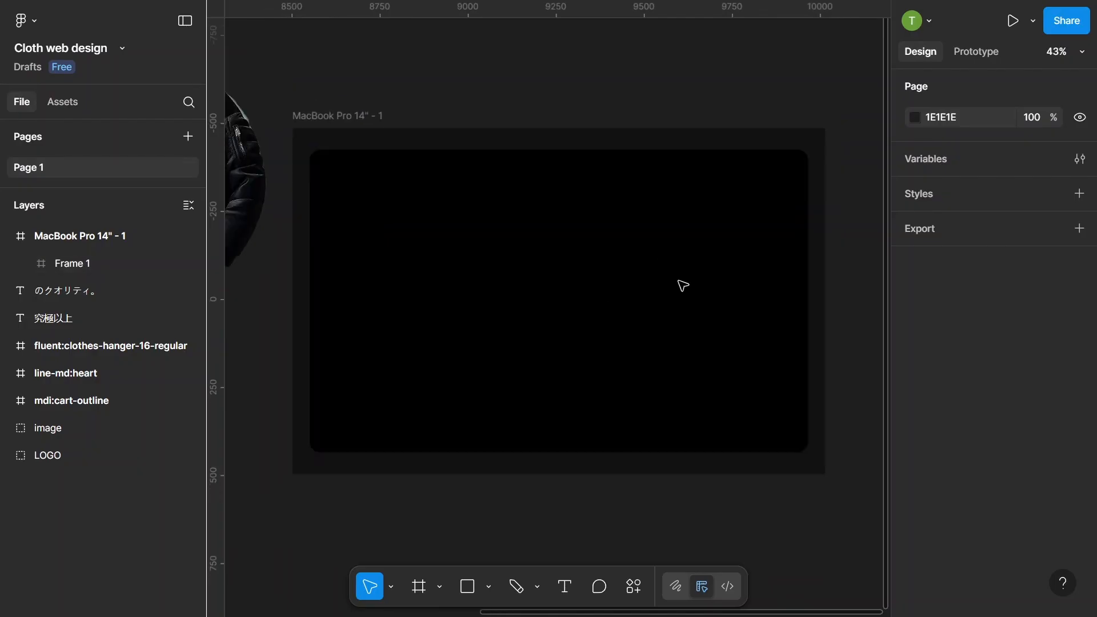
pyautogui.moveTo(328, 194); pyautogui.dragTo(495, 221)
pyautogui.scroll(6, 594, 255)
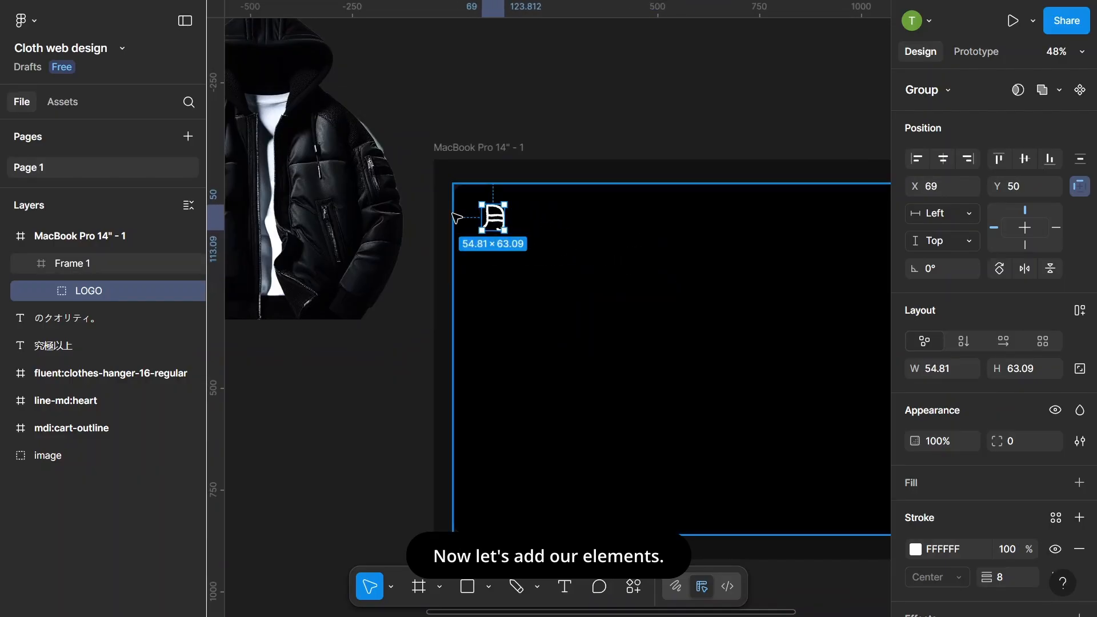
pyautogui.scroll(-3, 458, 216)
pyautogui.click(514, 147)
pyautogui.scroll(2, 558, 242)
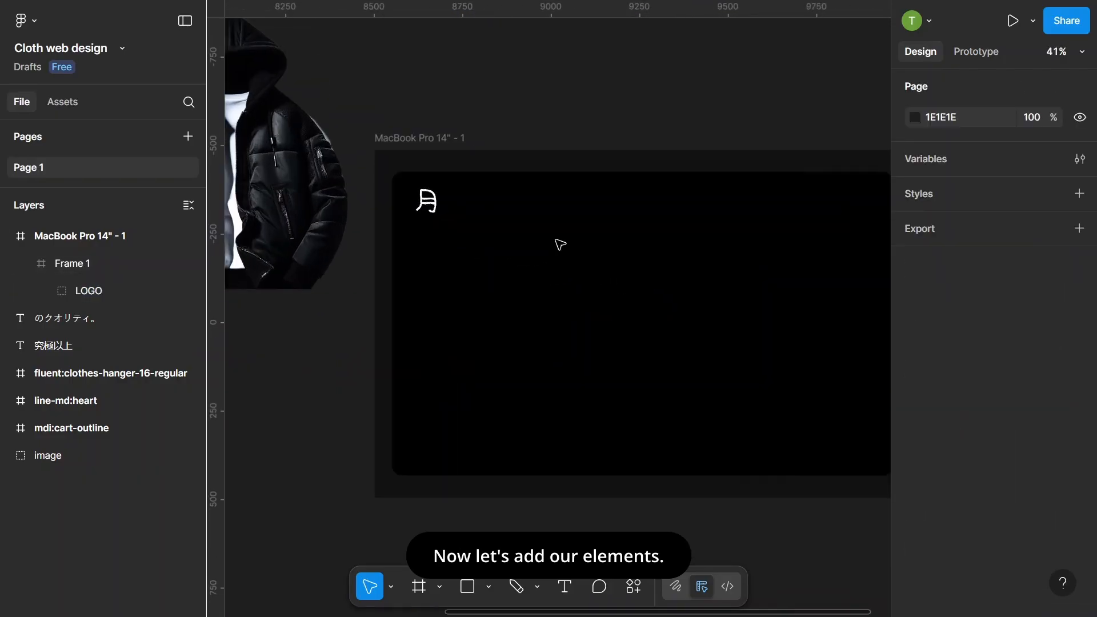
# - Bring the 究極以上 text into the inner frame and align it under the logo at about X 69, Y 208
pyautogui.scroll(-2, 458, 203)
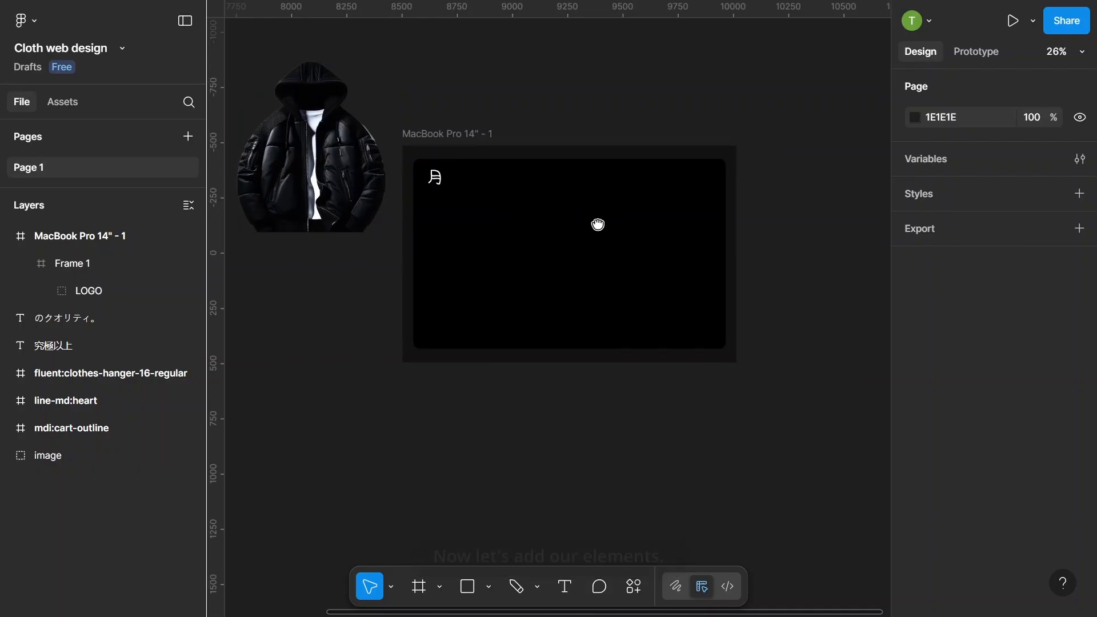
pyautogui.scroll(-1, 600, 228)
pyautogui.scroll(-1, 638, 228)
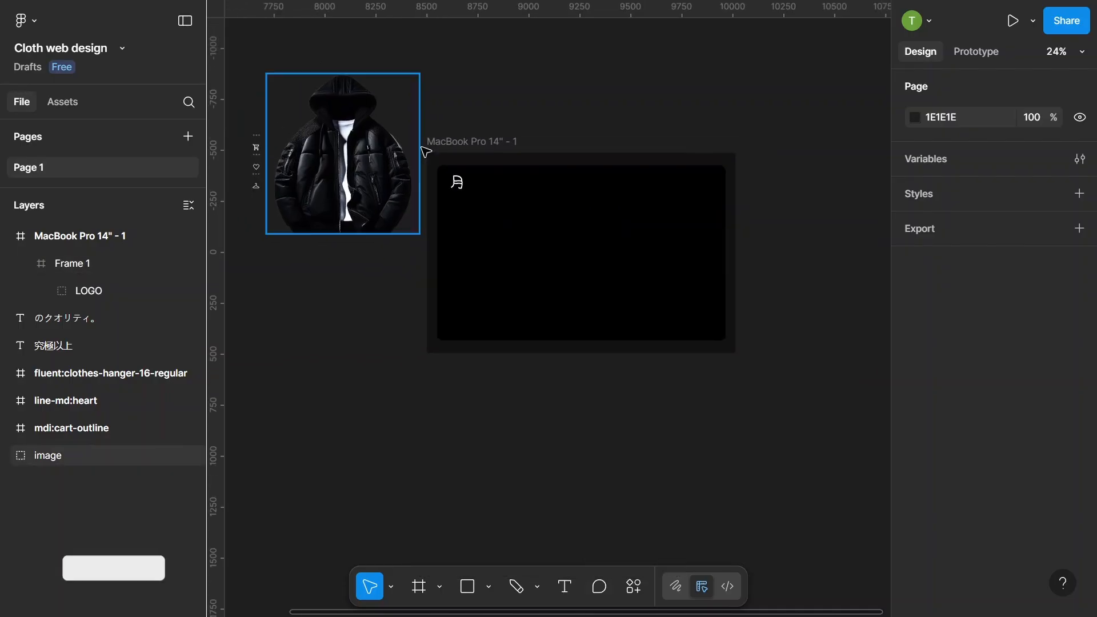
pyautogui.scroll(-2, 293, 157)
pyautogui.moveTo(283, 153); pyautogui.dragTo(561, 214)
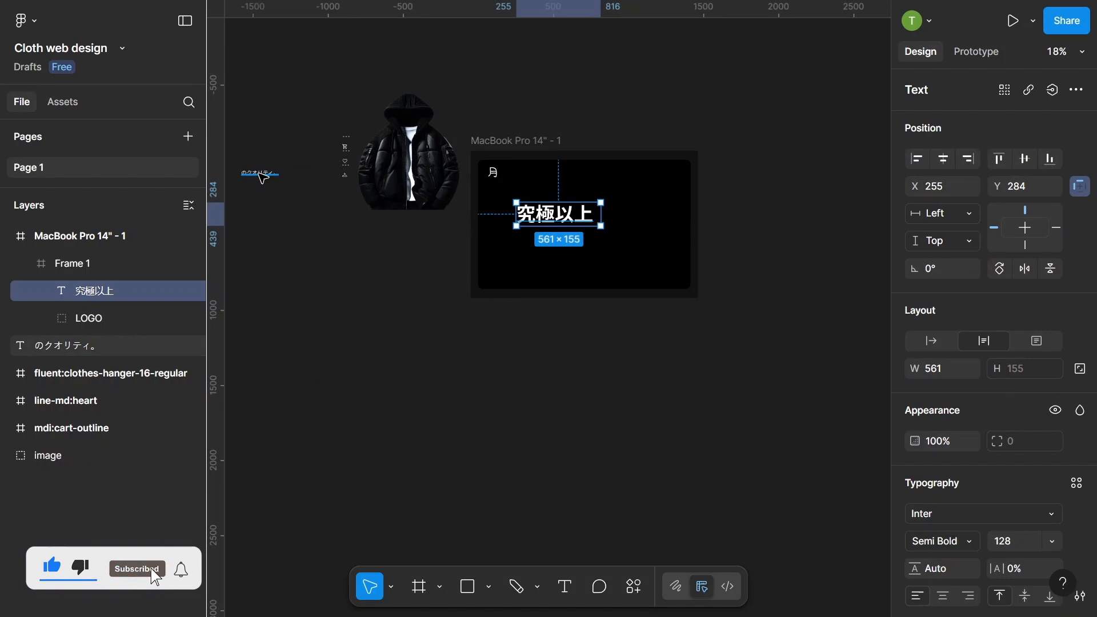
pyautogui.scroll(5, 476, 189)
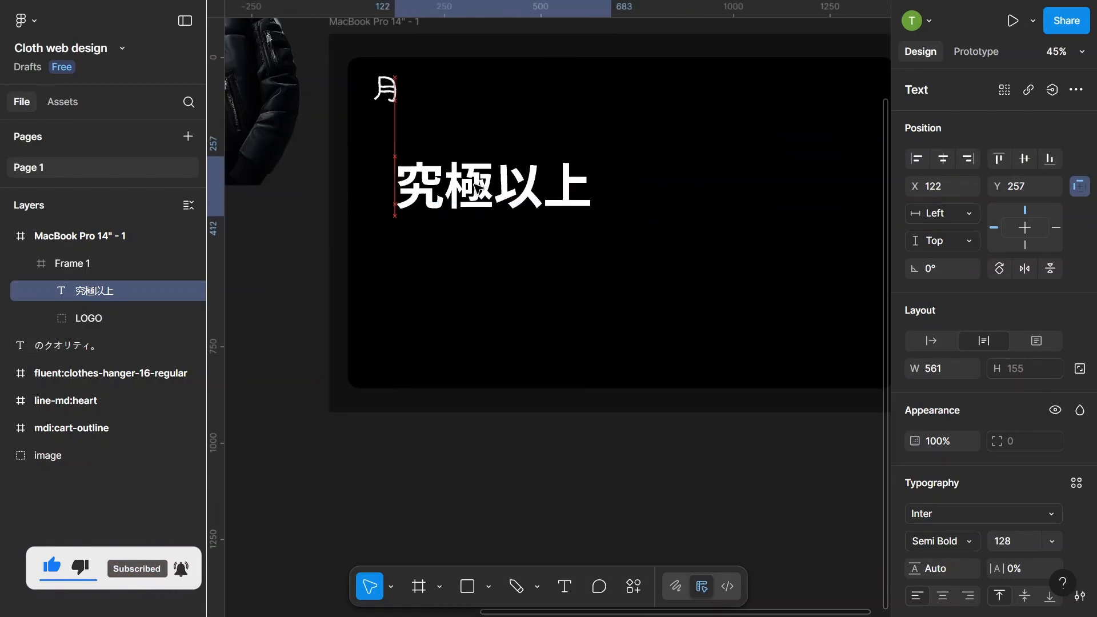
pyautogui.moveTo(477, 188)
pyautogui.mouseDown()
pyautogui.moveTo(458, 177)
pyautogui.moveTo(470, 172)
pyautogui.mouseUp()
# - Move the jacket image group into the inner frame and center it horizontally and vertically
pyautogui.scroll(-3, 470, 173)
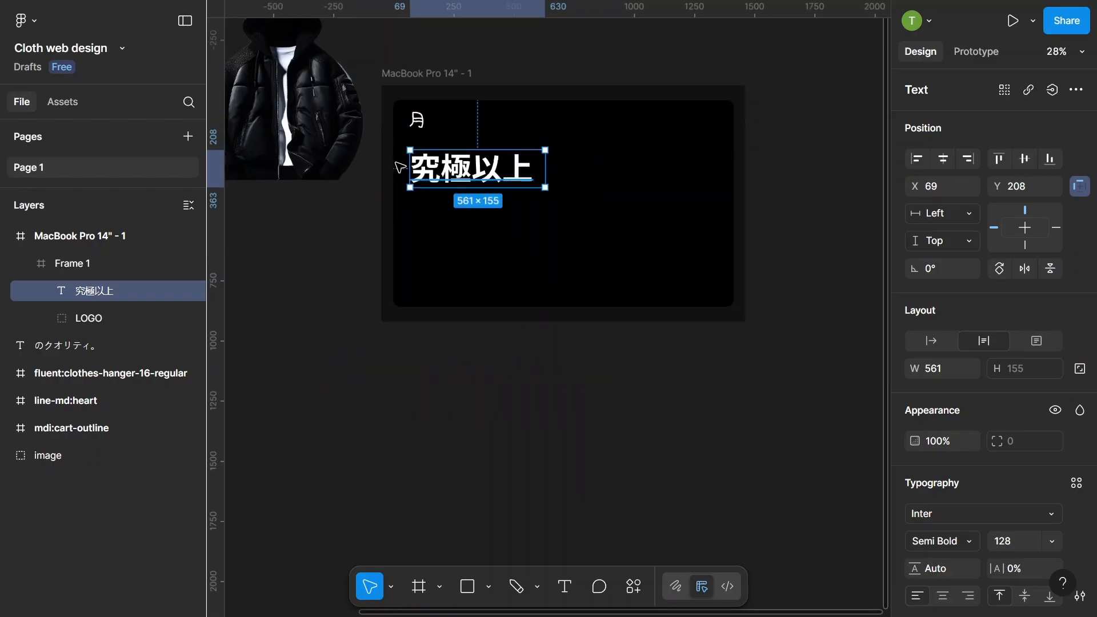
pyautogui.moveTo(269, 113); pyautogui.dragTo(551, 196)
pyautogui.scroll(4, 563, 220)
pyautogui.click(1021, 161)
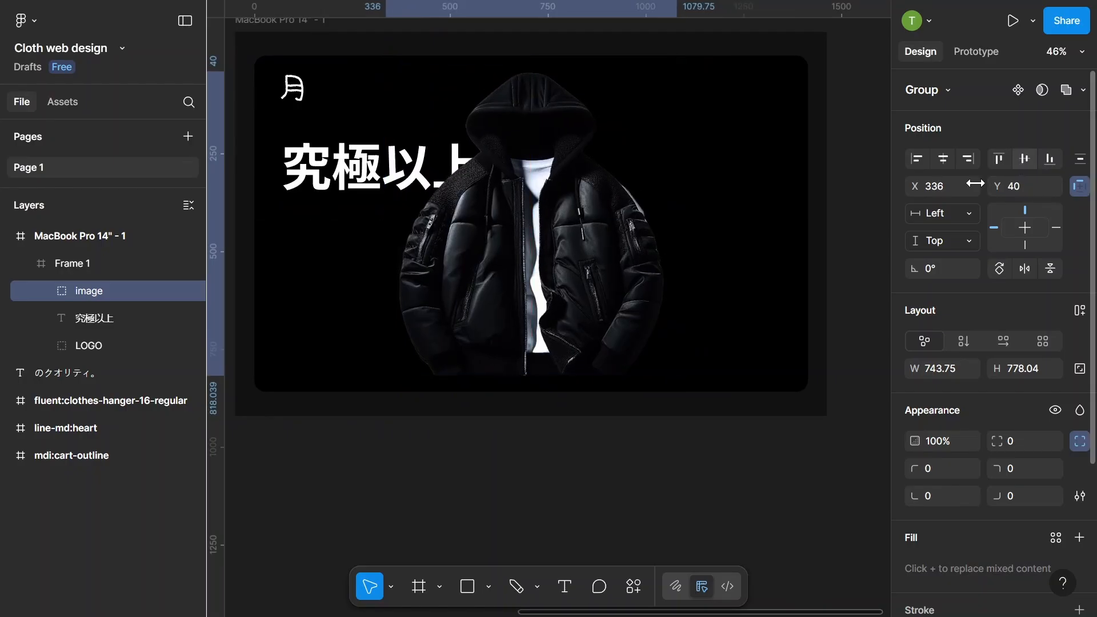
# - Move the 究極以上 heading up and outward from the jacket to about X 23, Y 169
pyautogui.click(367, 166)
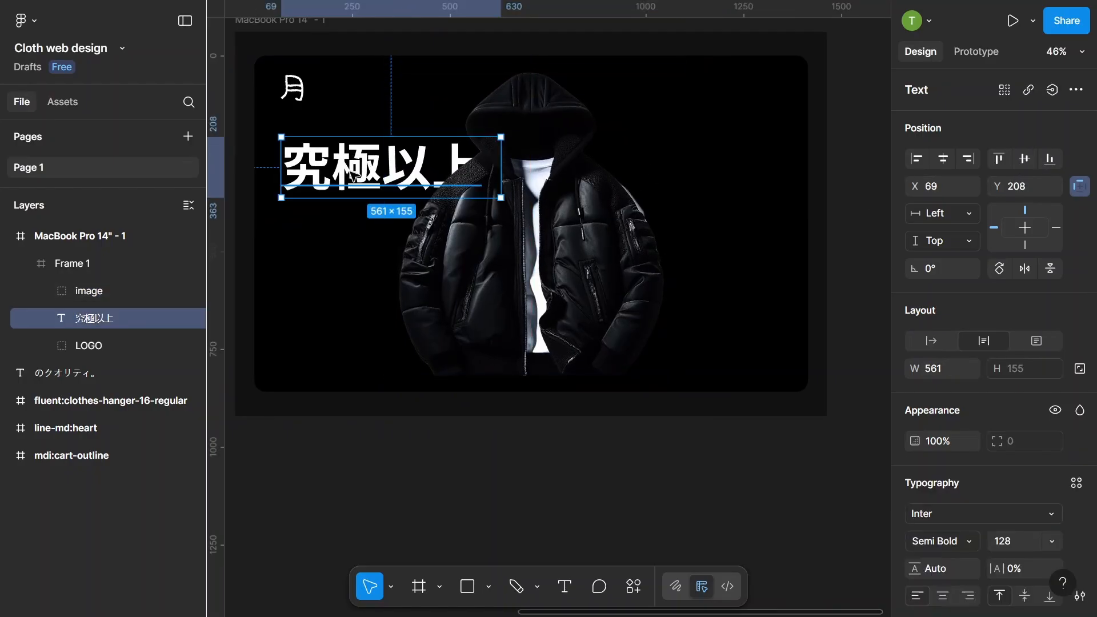
pyautogui.moveTo(353, 173); pyautogui.dragTo(335, 158)
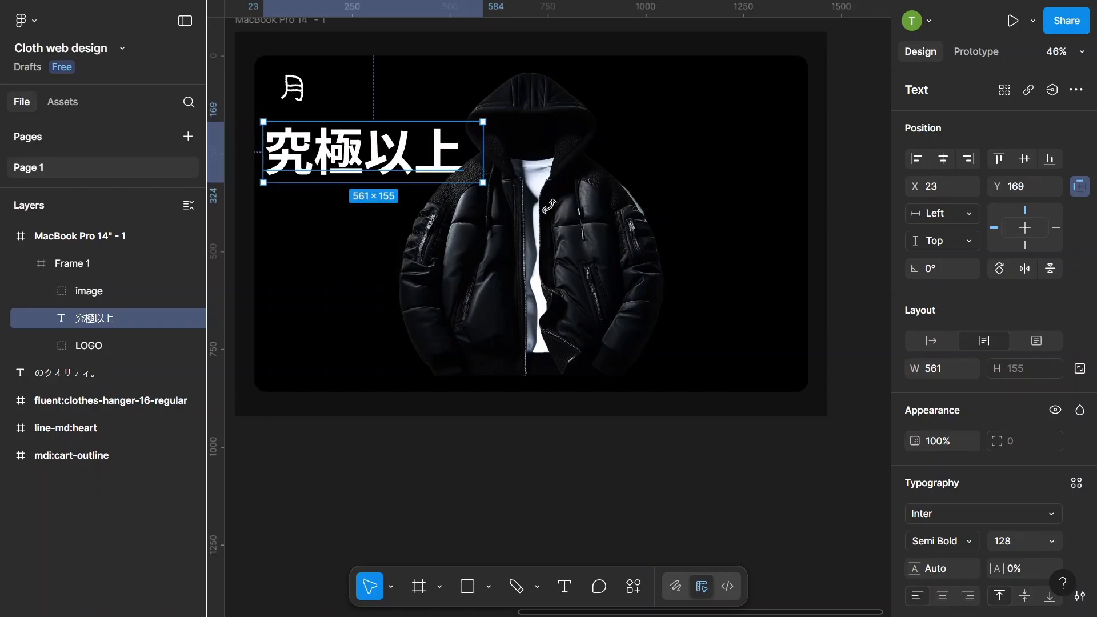
pyautogui.click(605, 494)
# - Add a "Home" text beside the jacket's hood and set it to size 24 with Medium weight
pyautogui.click(571, 586)
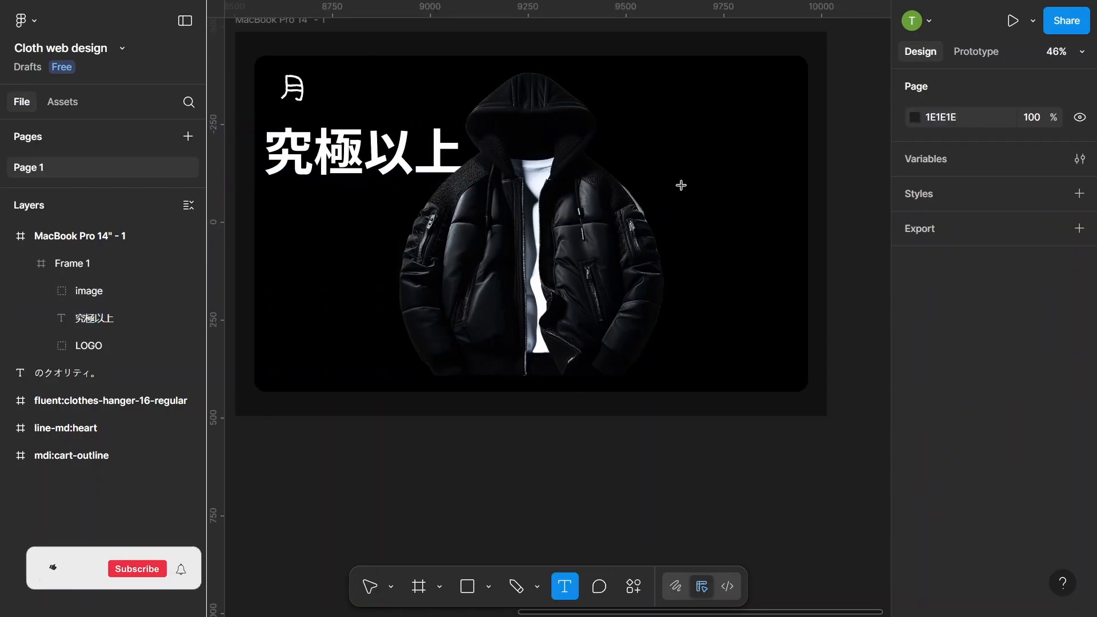
pyautogui.scroll(3, 739, 117)
pyautogui.click(664, 103)
pyautogui.write('Home')
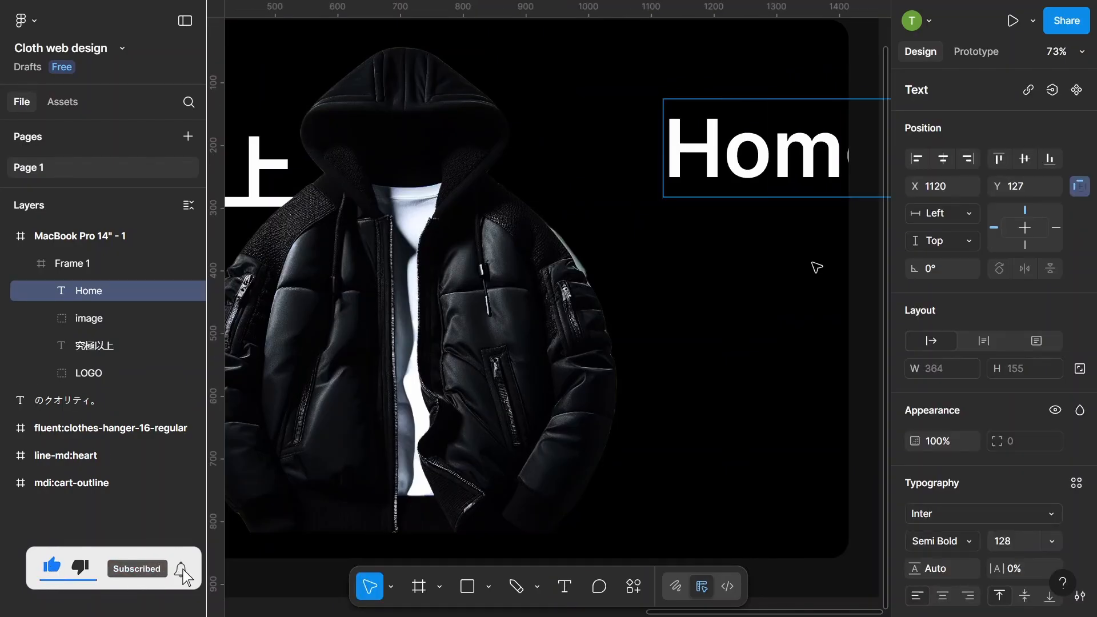
pyautogui.press('Escape')
pyautogui.click(1052, 540)
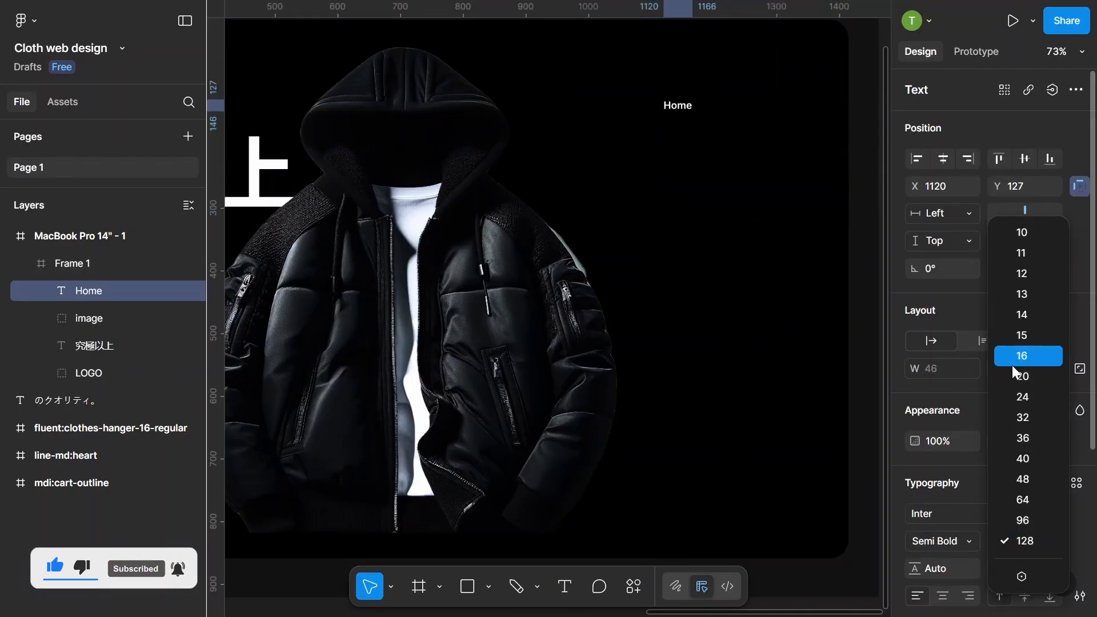
pyautogui.click(1027, 407)
pyautogui.click(948, 455)
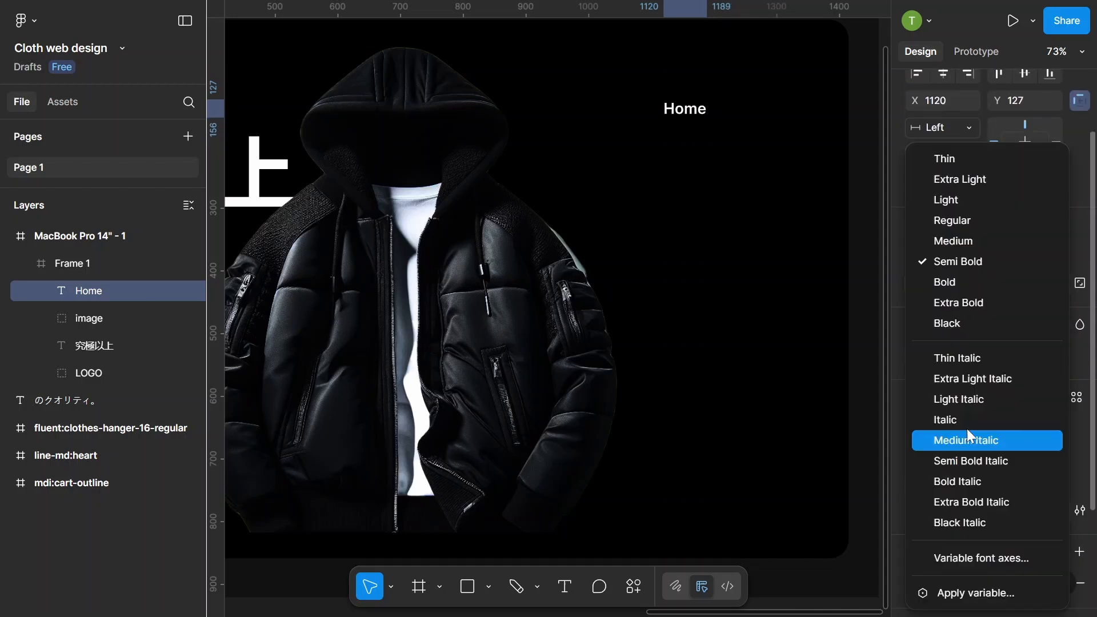
pyautogui.click(938, 241)
# - Shift the Home text toward the frame's upper-right corner, place a copy directly beneath it and change the copy to "Store"
pyautogui.moveTo(678, 109); pyautogui.dragTo(741, 139)
pyautogui.hotkey('ctrl', 'd')
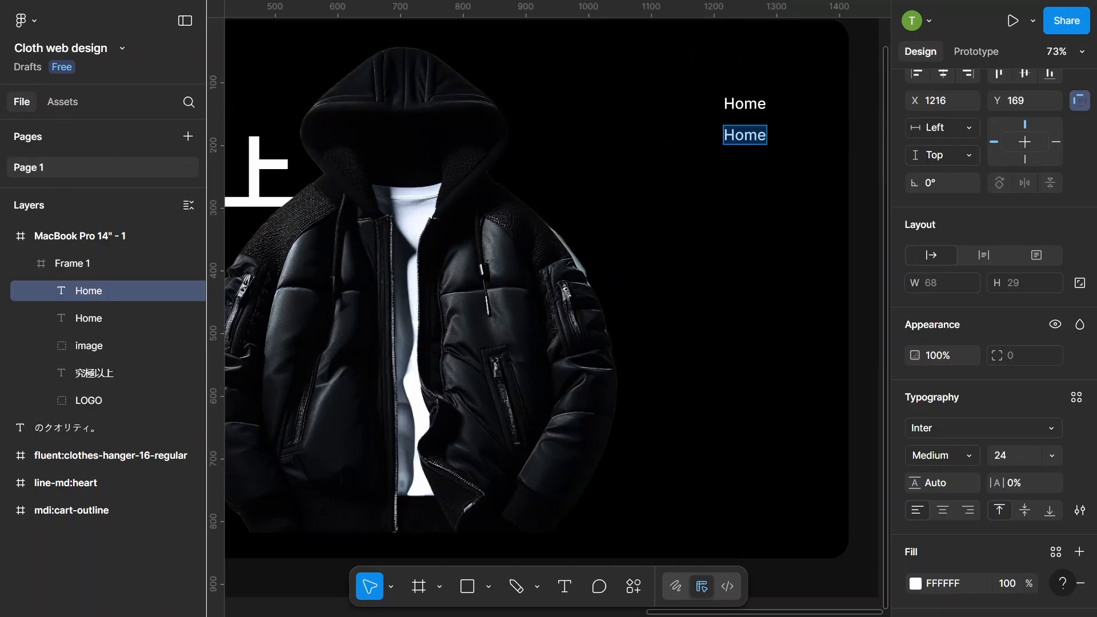
pyautogui.write('Stor')
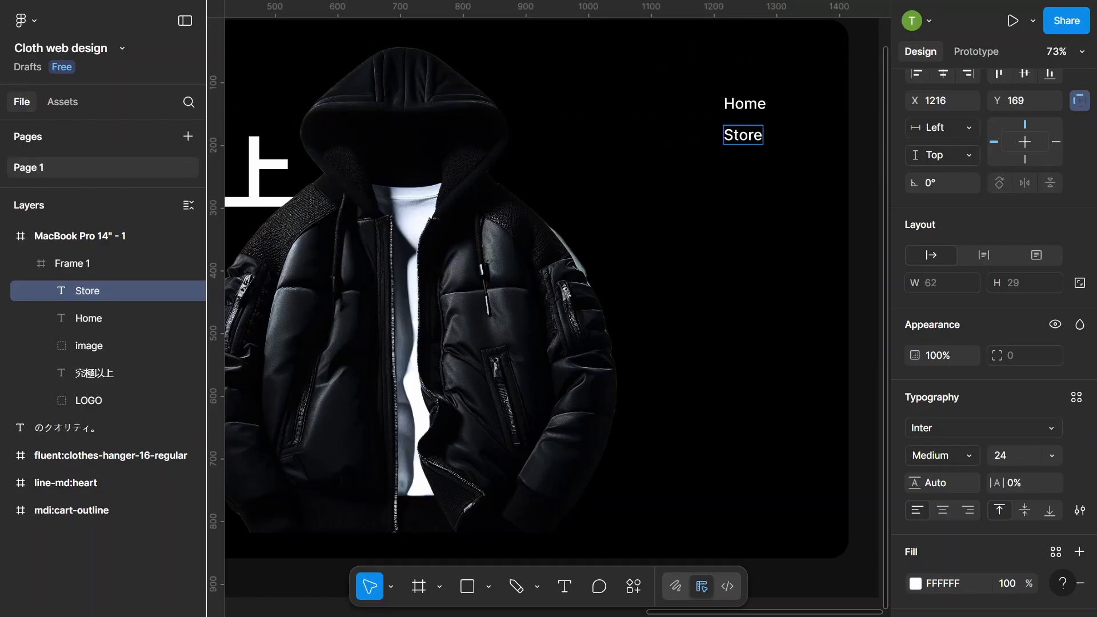
pyautogui.press('Escape')
# - Duplicate the Store text below itself with the same spacing and change the copy to "Collection"
pyautogui.moveTo(739, 134); pyautogui.dragTo(742, 169)
pyautogui.hotkey('ctrl', 'd')
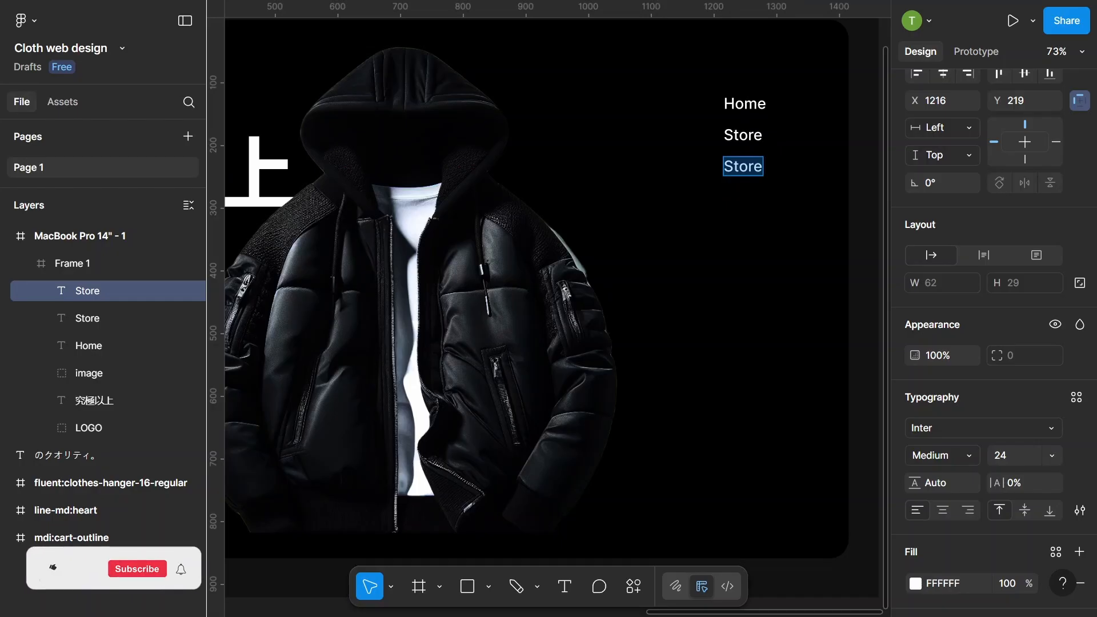
pyautogui.write('Collec')
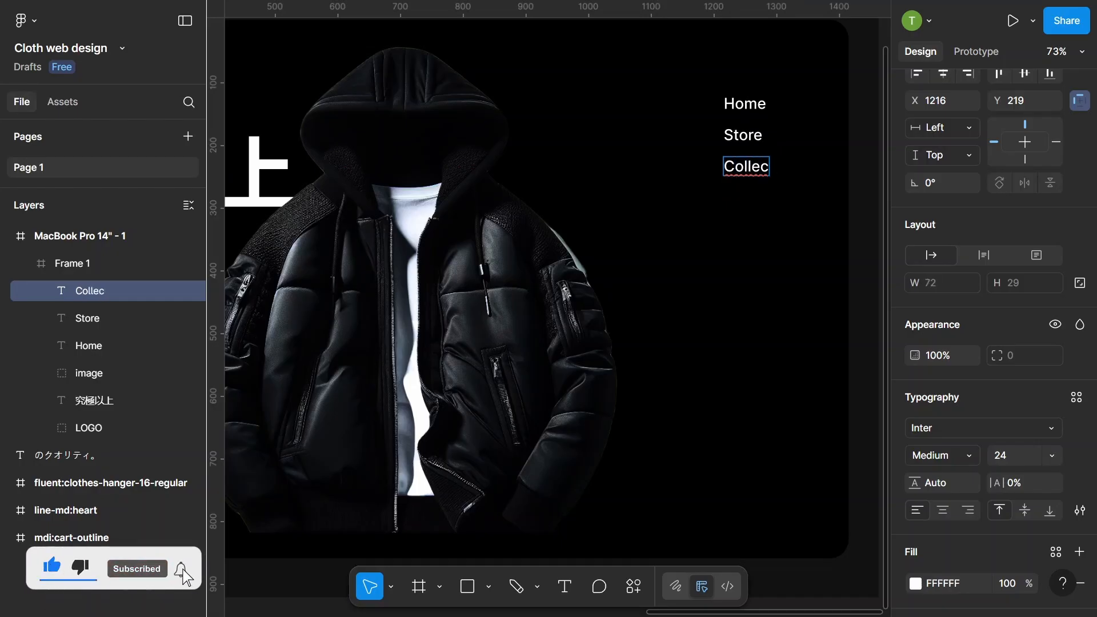
pyautogui.write('tion')
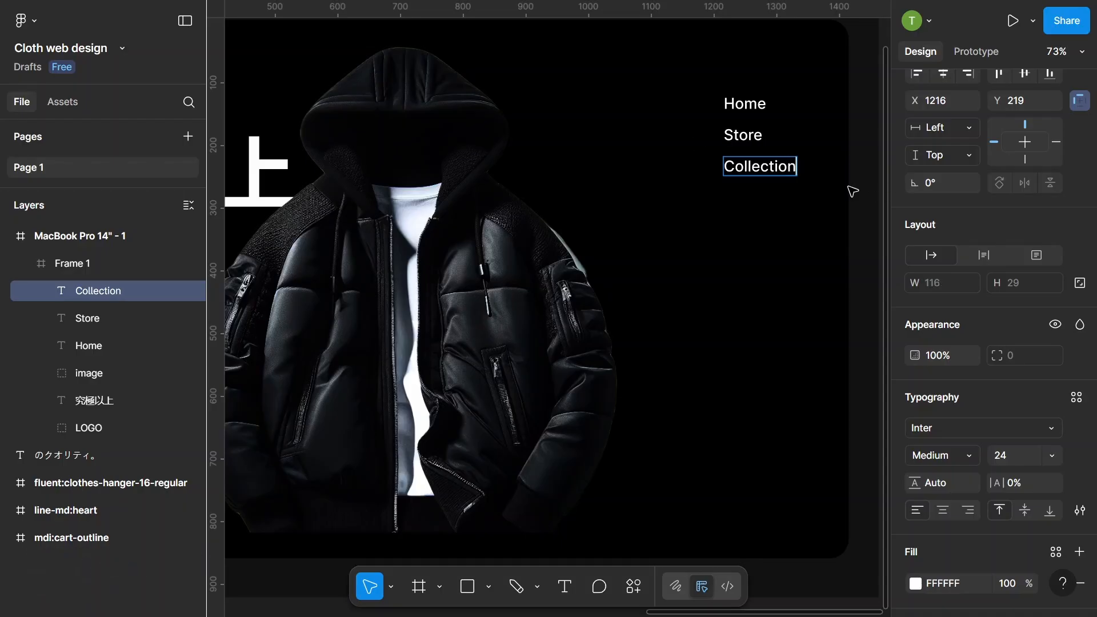
pyautogui.press('Escape')
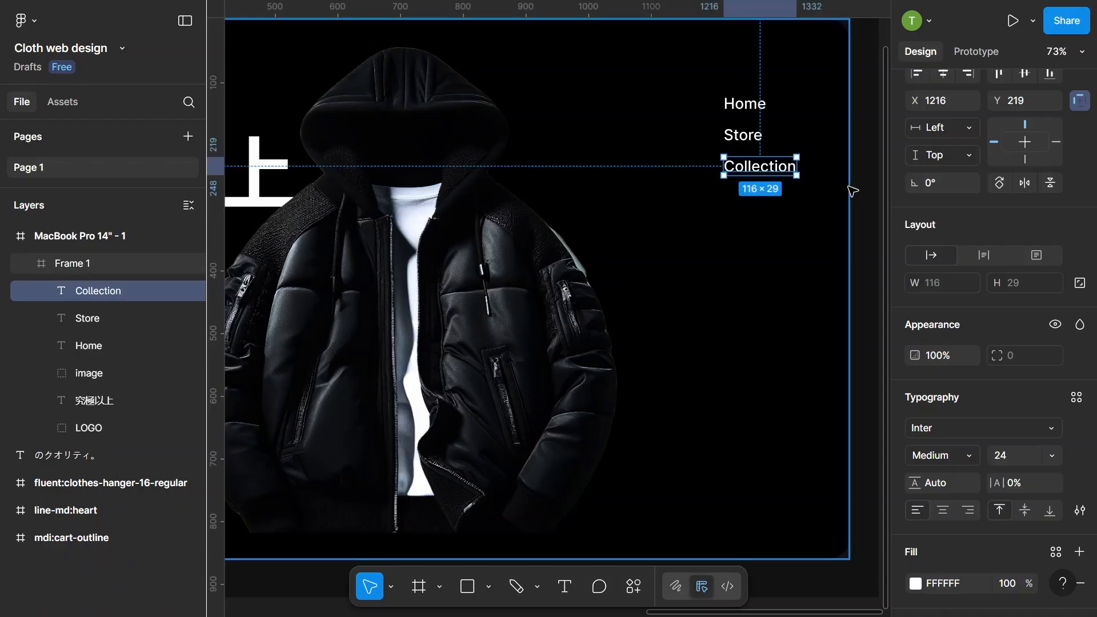
pyautogui.moveTo(742, 167); pyautogui.dragTo(755, 172)
pyautogui.click(818, 222)
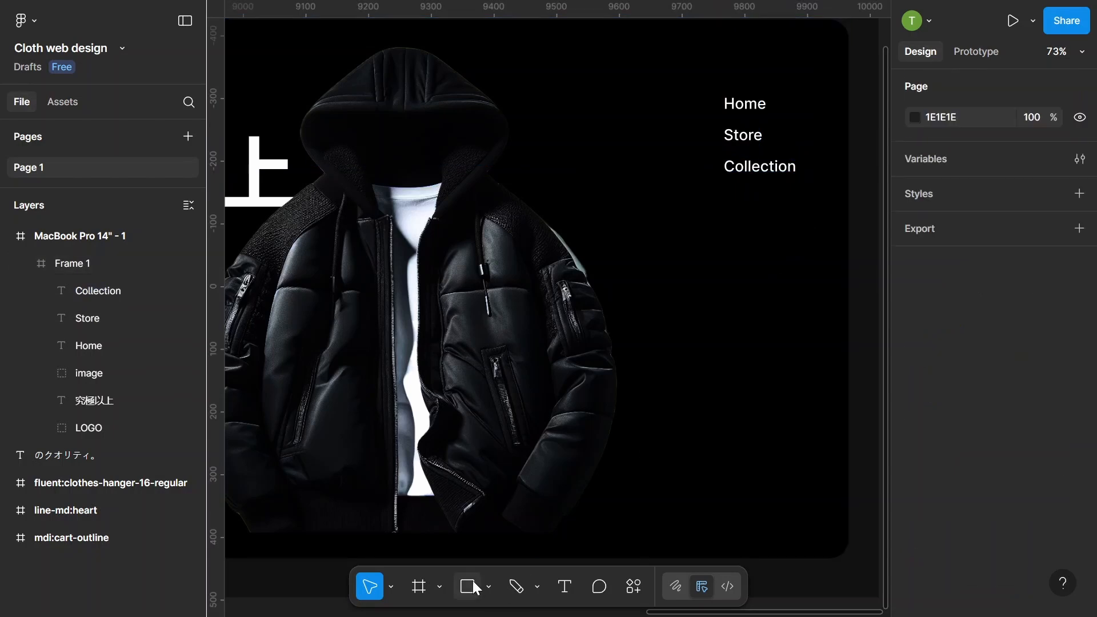
# - Draw a 24 × 24 polygon just beside the start of the Home text
pyautogui.click(482, 586)
pyautogui.click(490, 584)
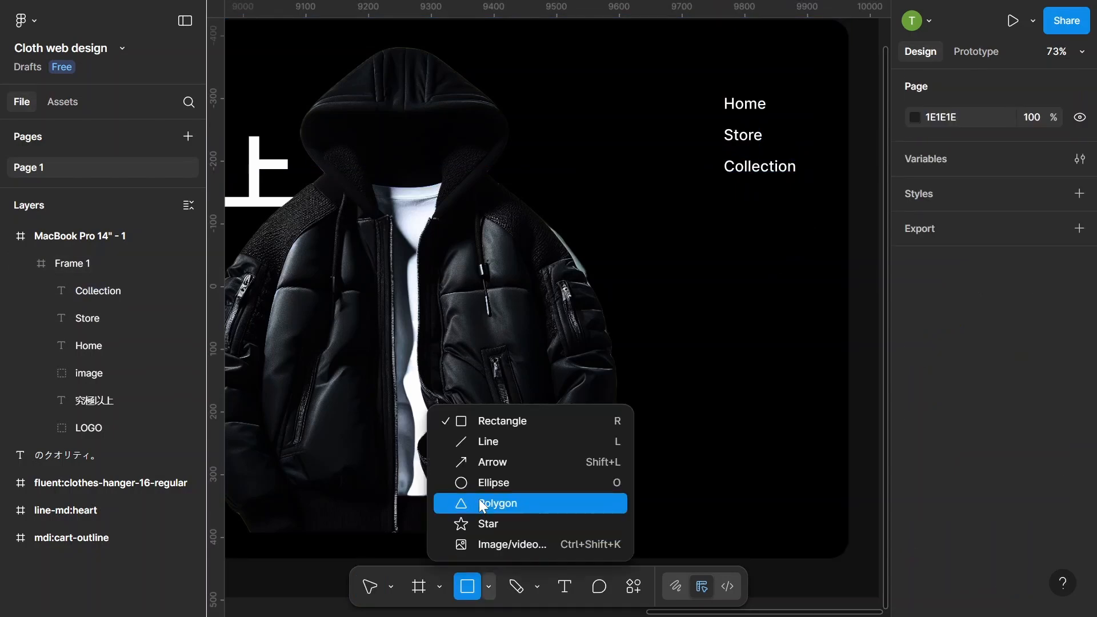
pyautogui.click(482, 503)
pyautogui.scroll(5, 708, 139)
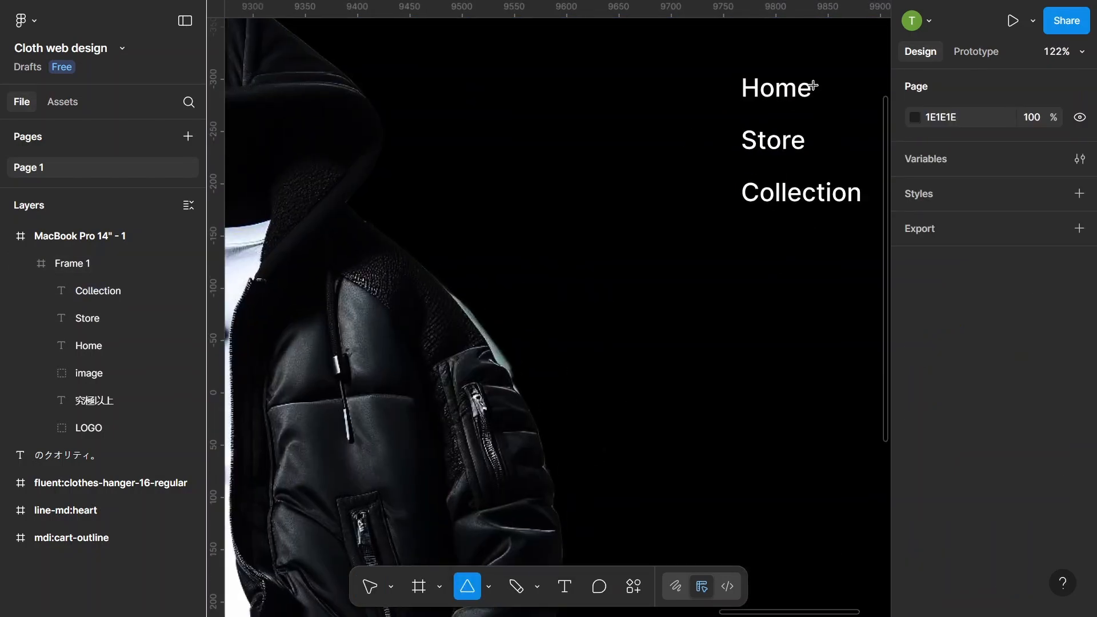
pyautogui.scroll(1, 833, 111)
pyautogui.scroll(3, 850, 134)
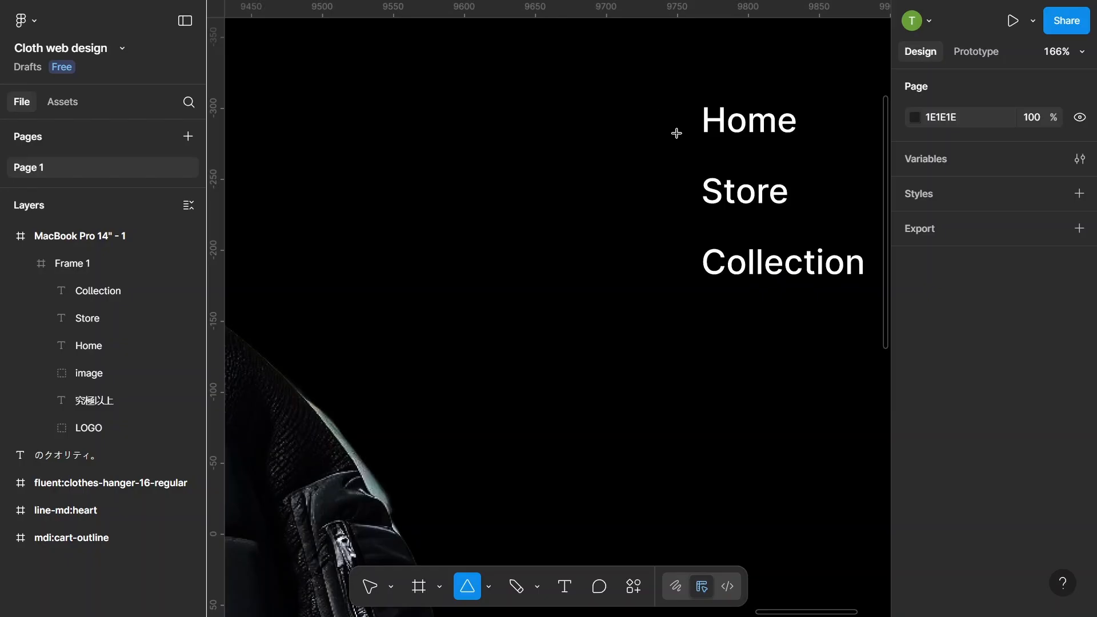
pyautogui.moveTo(649, 106); pyautogui.dragTo(683, 141)
# - Turn the polygon into a diamond with a corner count of 4 and fill it white
pyautogui.scroll(-2, 1018, 311)
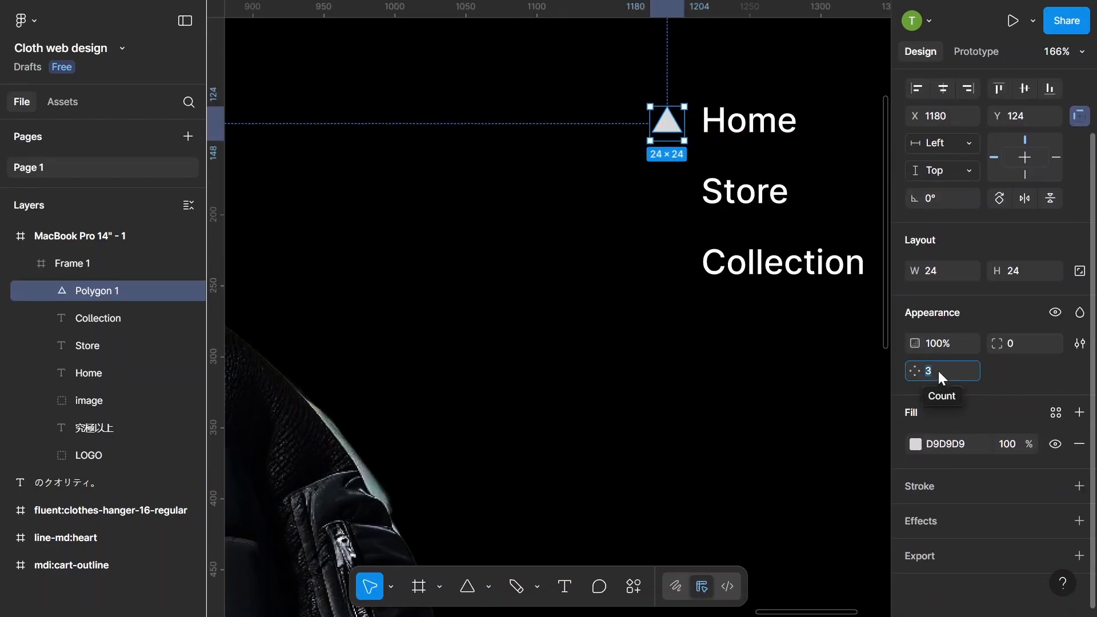
pyautogui.write('4')
pyautogui.press('Return')
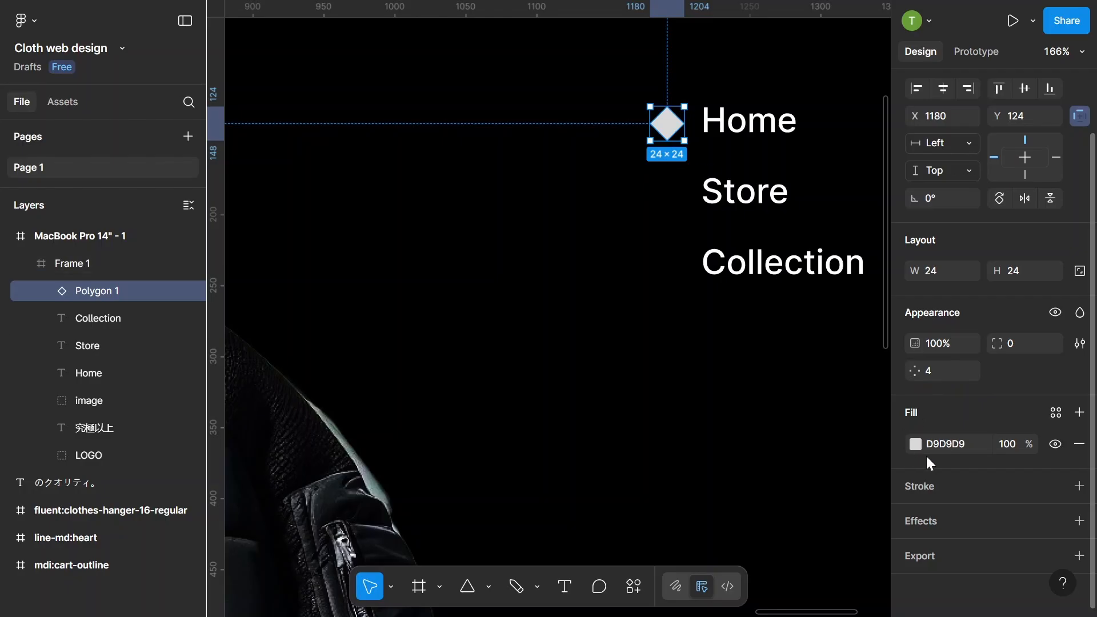
pyautogui.click(915, 444)
pyautogui.moveTo(811, 320); pyautogui.dragTo(588, 219)
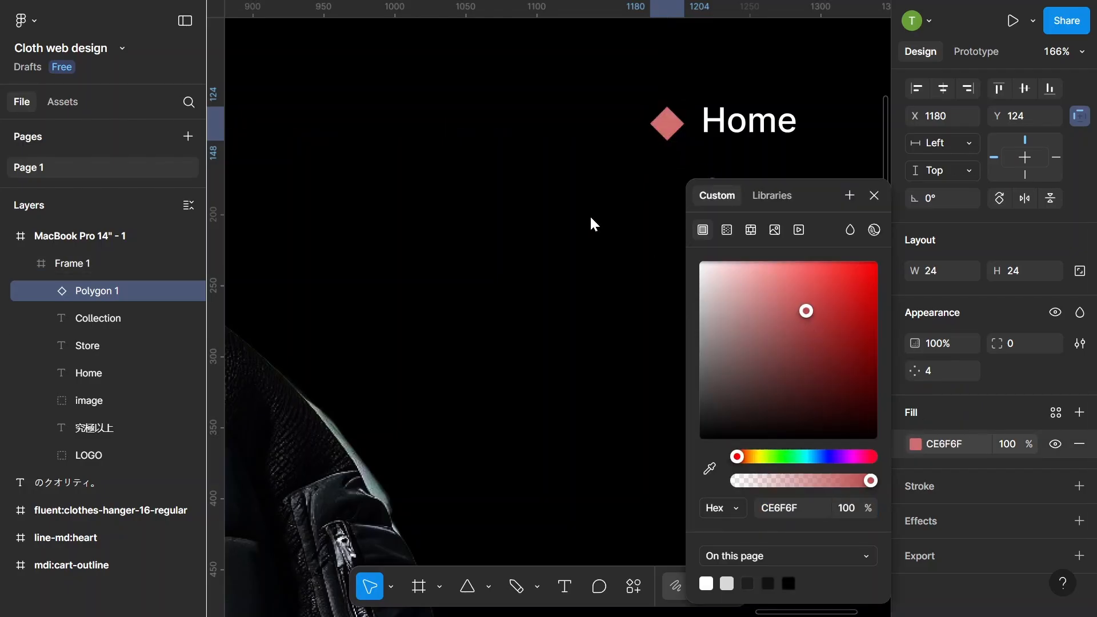
pyautogui.click(874, 196)
# - Place copies of the white diamond in front of the Store and Collection texts, aligned vertically at X 1173
pyautogui.moveTo(661, 128); pyautogui.dragTo(662, 262)
pyautogui.hotkey('ctrl', 'd')
pyautogui.hotkey('ctrl', 'd')
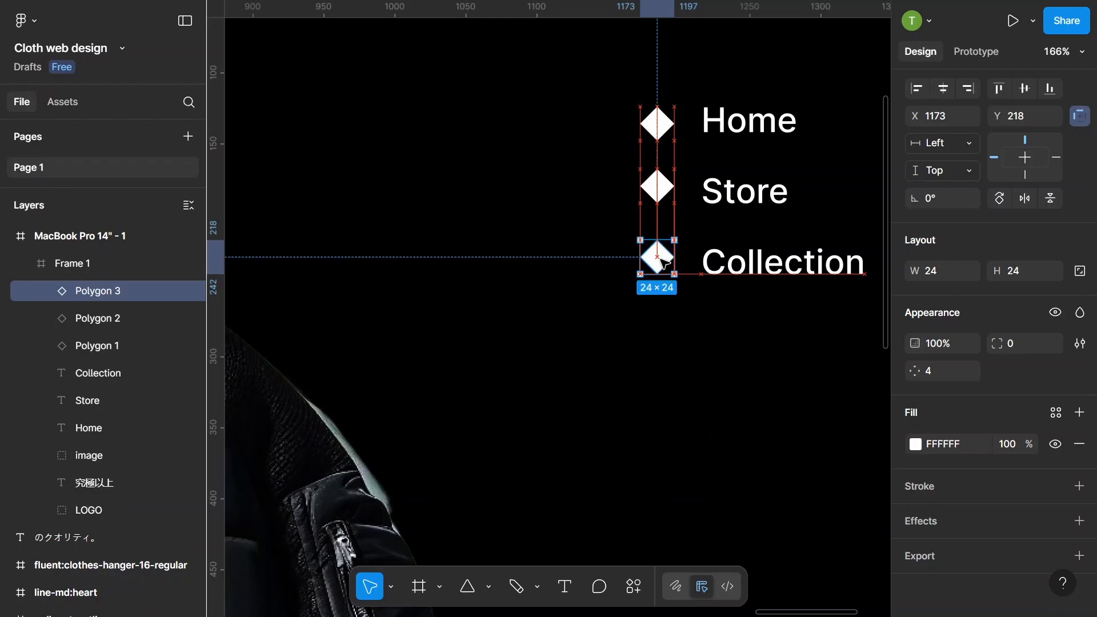
# - Wrap the three diamonds and the Home, Store and Collection texts in one frame named "Nav"
pyautogui.scroll(-5, 662, 262)
pyautogui.keyDown('shift'); pyautogui.click(725, 264); pyautogui.keyUp('shift')
pyautogui.keyDown('shift'); pyautogui.click(647, 212); pyautogui.keyUp('shift')
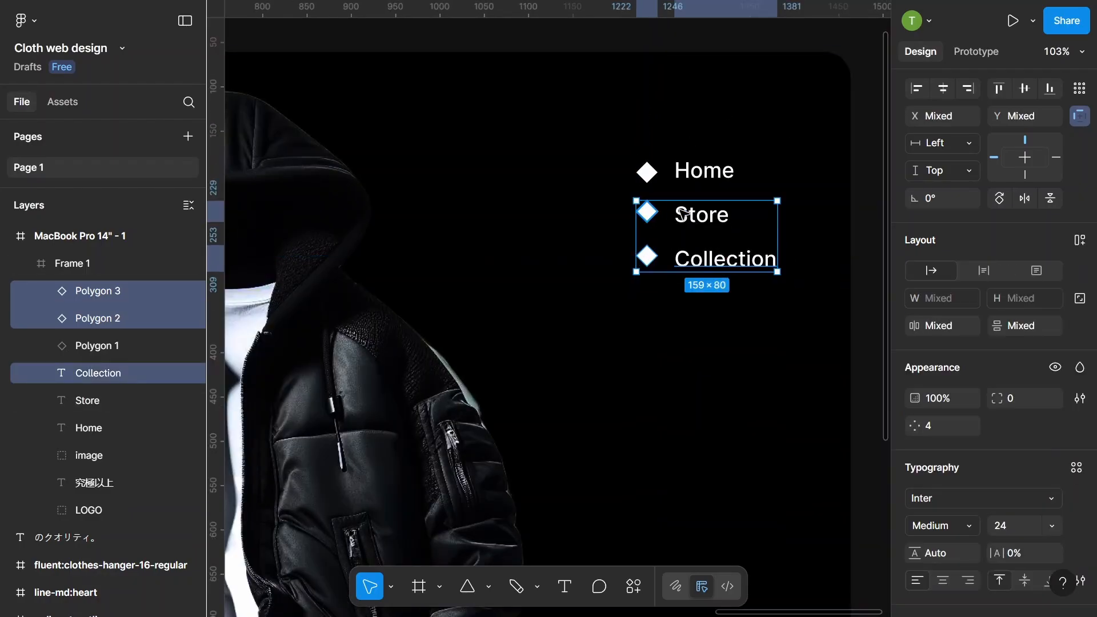
pyautogui.keyDown('shift'); pyautogui.click(711, 215); pyautogui.keyUp('shift')
pyautogui.keyDown('shift'); pyautogui.click(647, 173); pyautogui.keyUp('shift')
pyautogui.keyDown('shift'); pyautogui.click(699, 173); pyautogui.keyUp('shift')
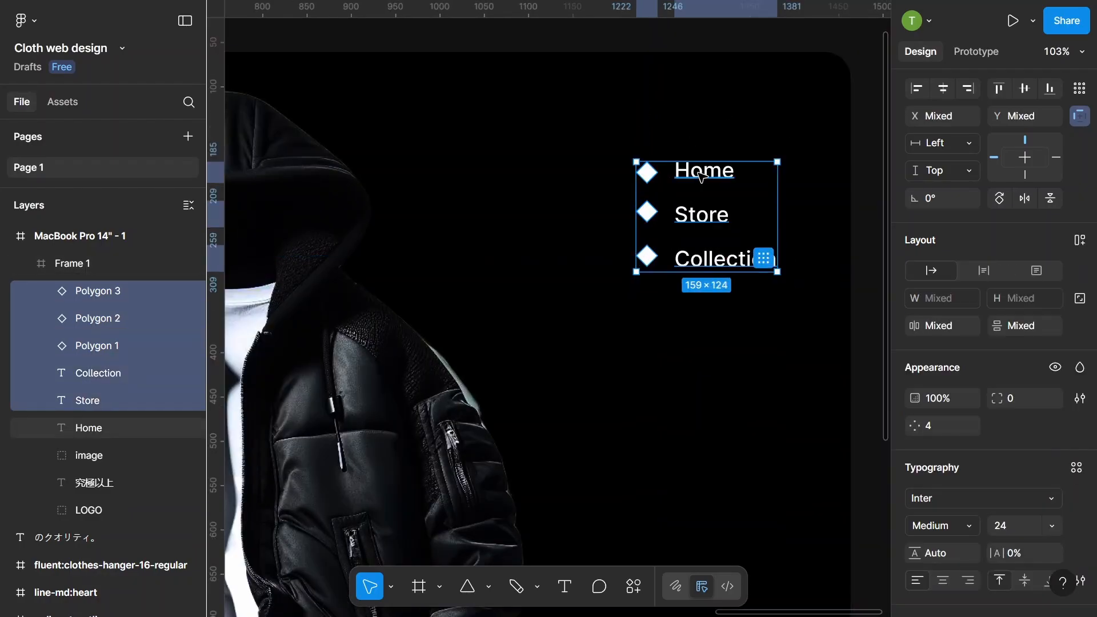
pyautogui.rightClick(712, 215)
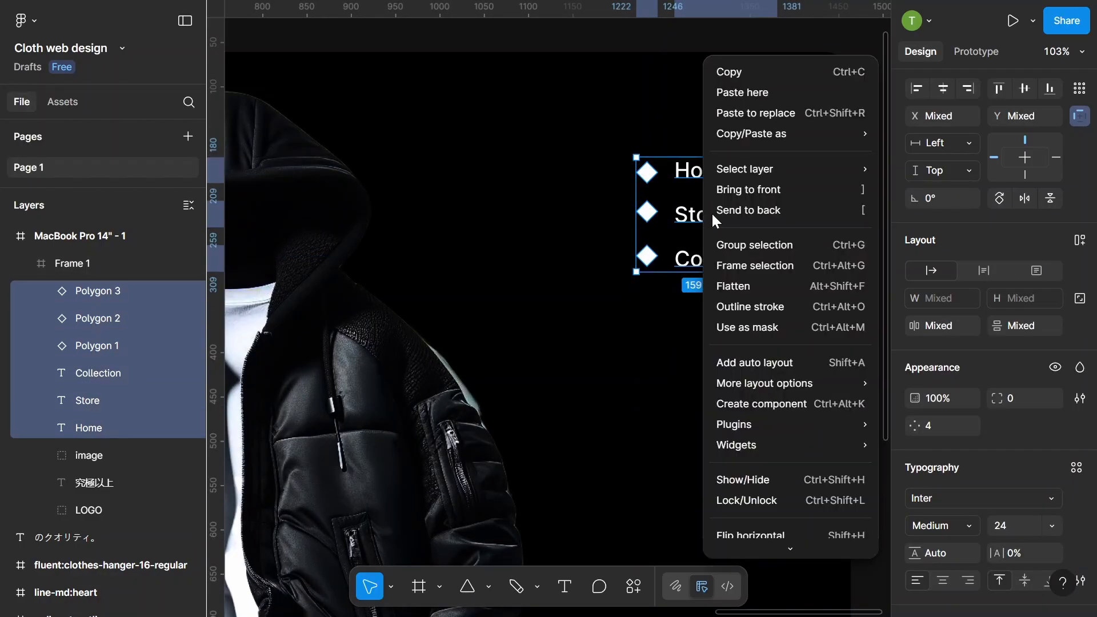
pyautogui.click(740, 265)
pyautogui.doubleClick(115, 290)
pyautogui.write('Nav')
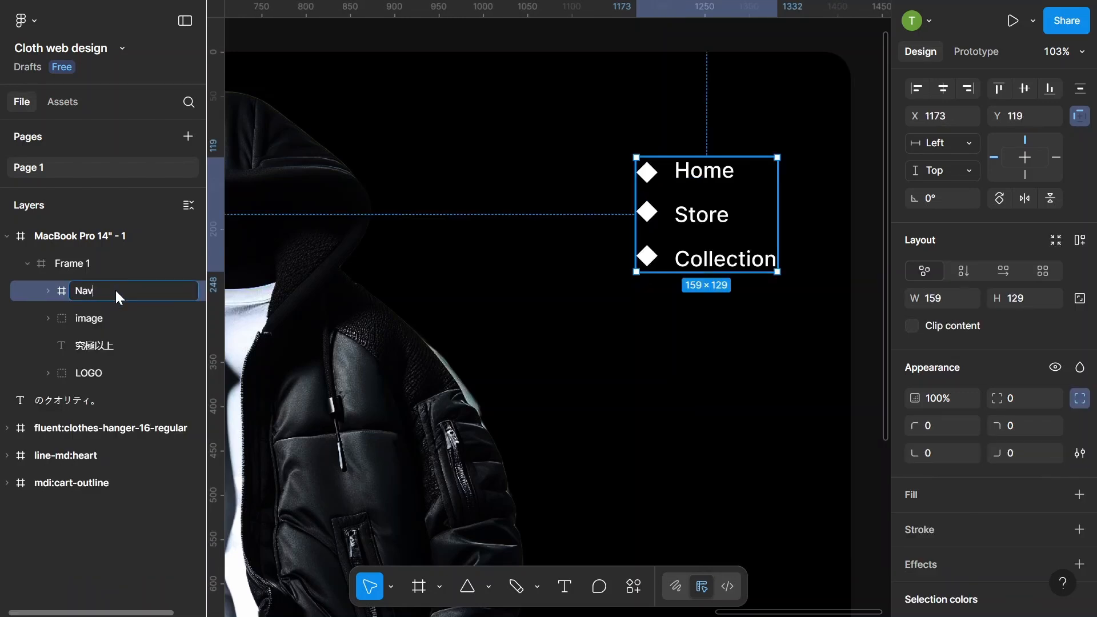
pyautogui.click(606, 308)
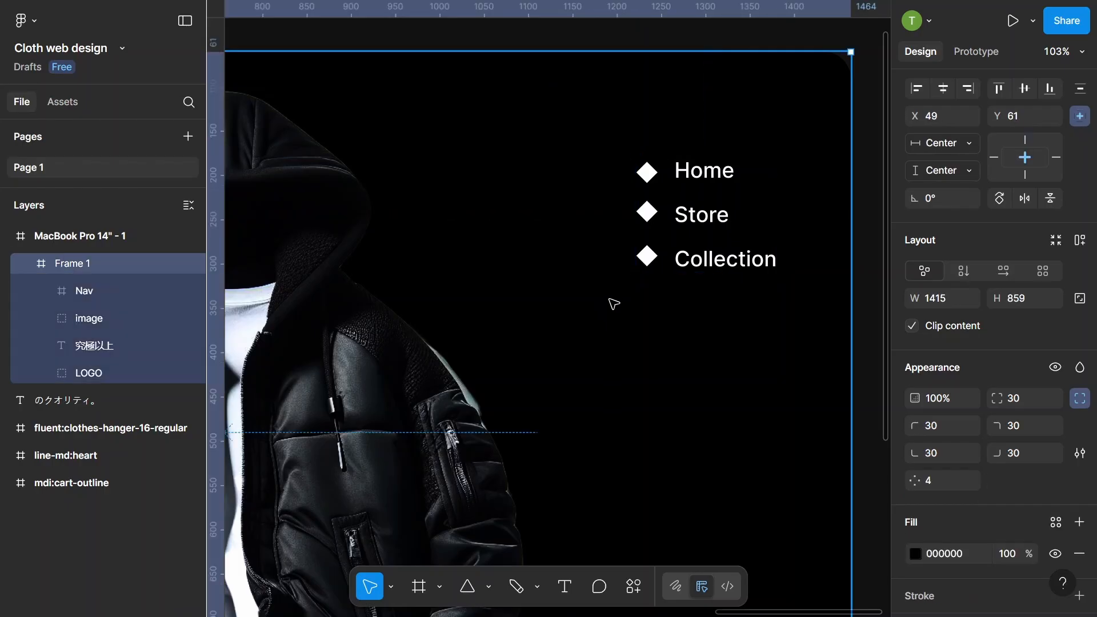
# - Move the のクオリティ。 text into the design just beneath the 究極以上 heading, at about X 41, Y 358
pyautogui.scroll(-5, 619, 300)
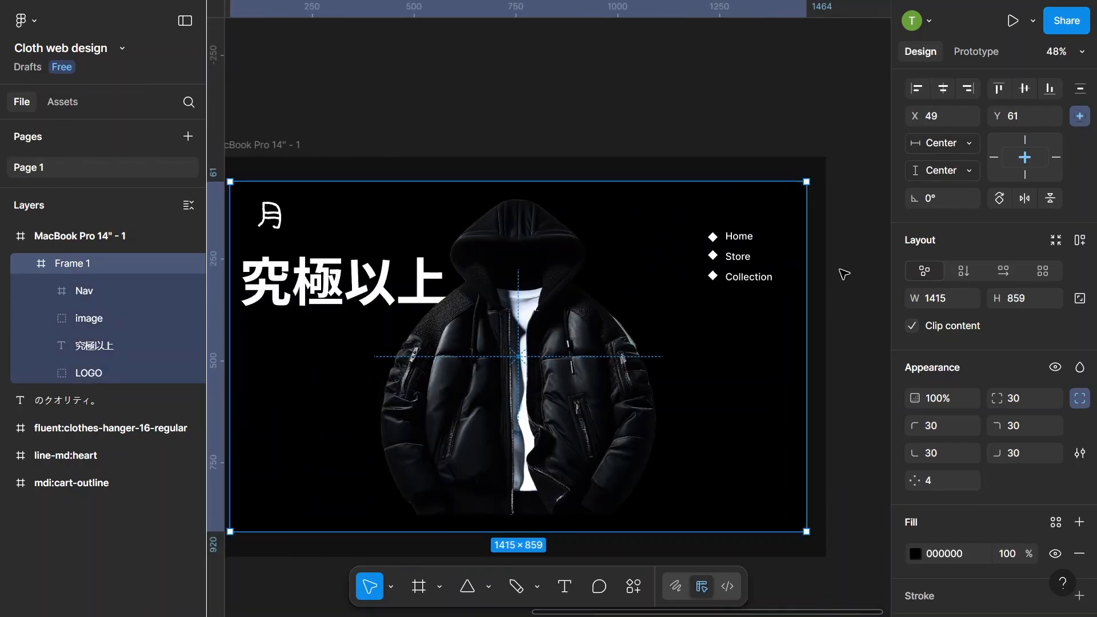
pyautogui.click(844, 274)
pyautogui.scroll(-3, 847, 264)
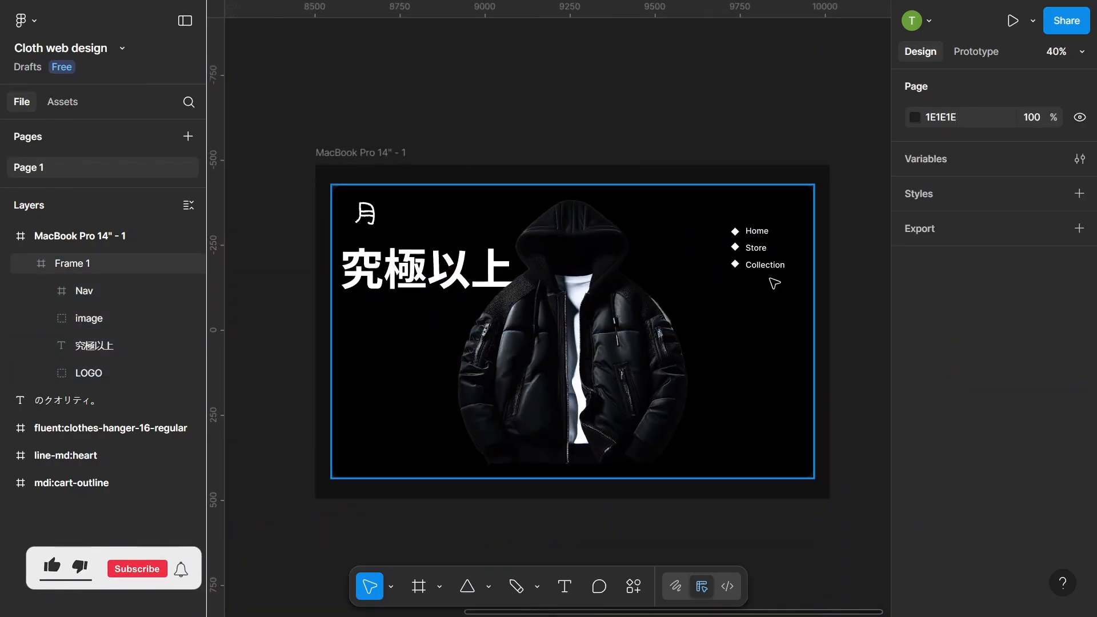
pyautogui.scroll(-5, 768, 274)
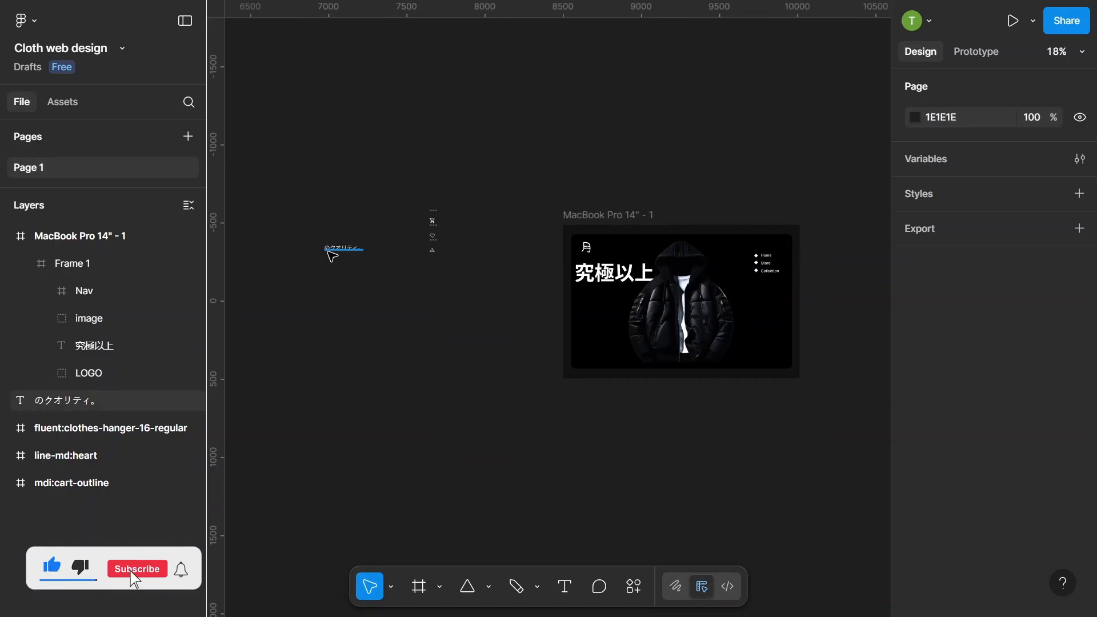
pyautogui.moveTo(347, 258); pyautogui.dragTo(602, 301)
pyautogui.scroll(5, 606, 286)
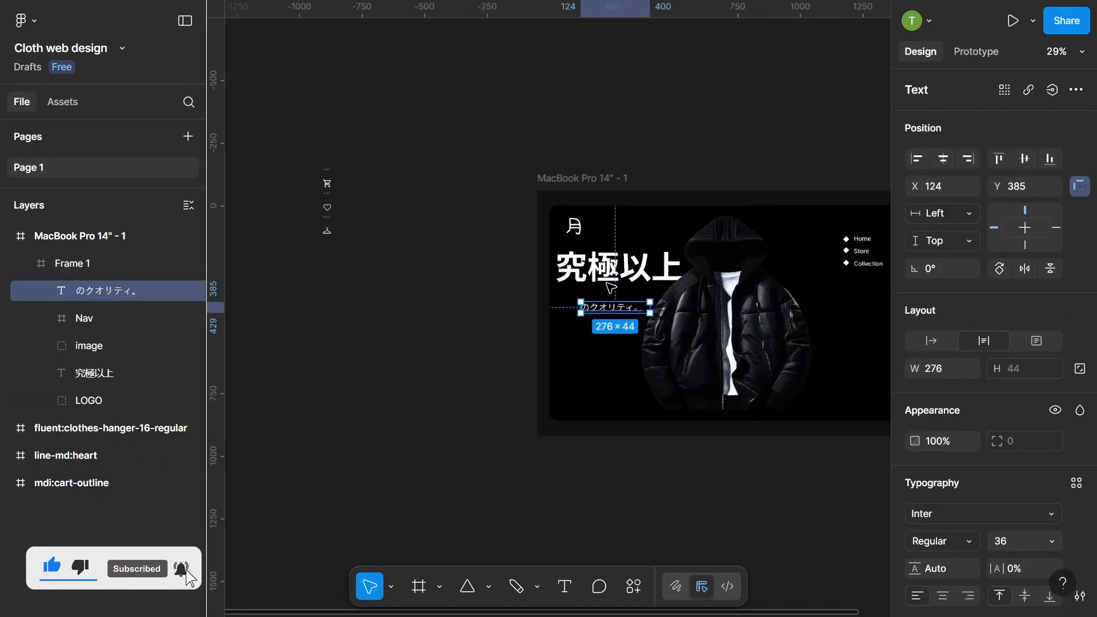
pyautogui.scroll(3, 609, 289)
pyautogui.moveTo(606, 340); pyautogui.dragTo(557, 325)
pyautogui.scroll(-3, 556, 325)
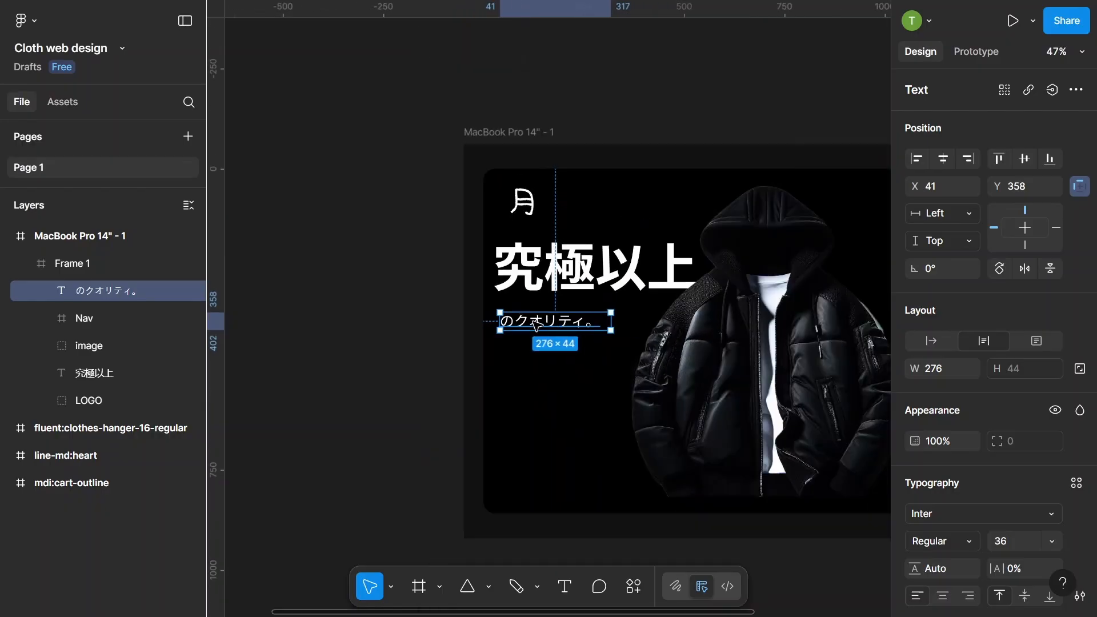
pyautogui.click(360, 296)
pyautogui.scroll(-1, 701, 328)
pyautogui.click(702, 328)
pyautogui.doubleClick(701, 330)
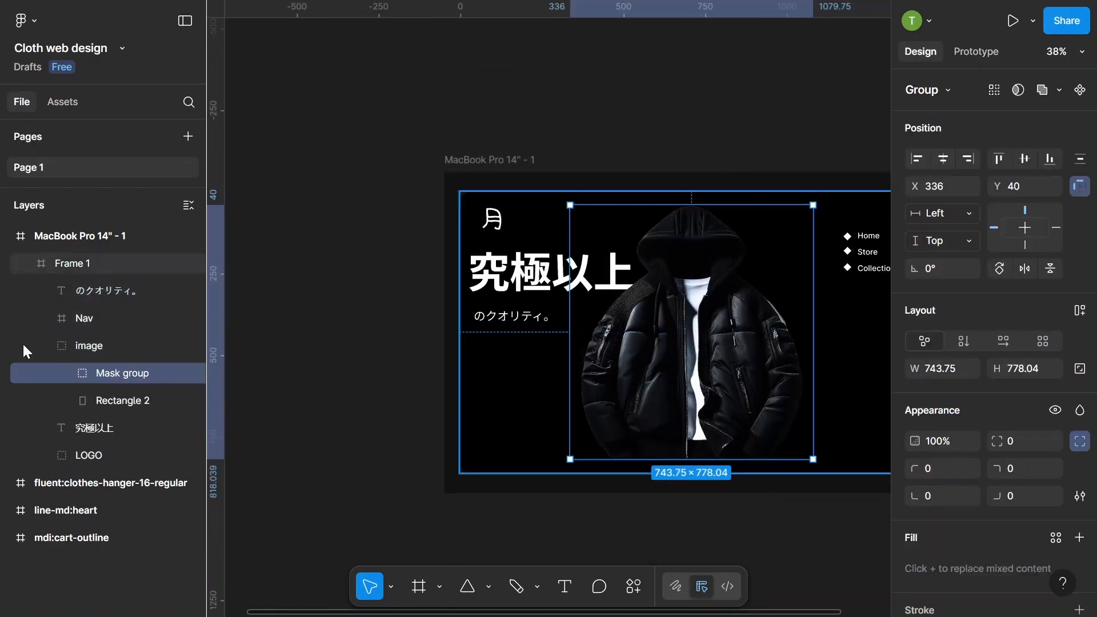
pyautogui.rightClick(669, 332)
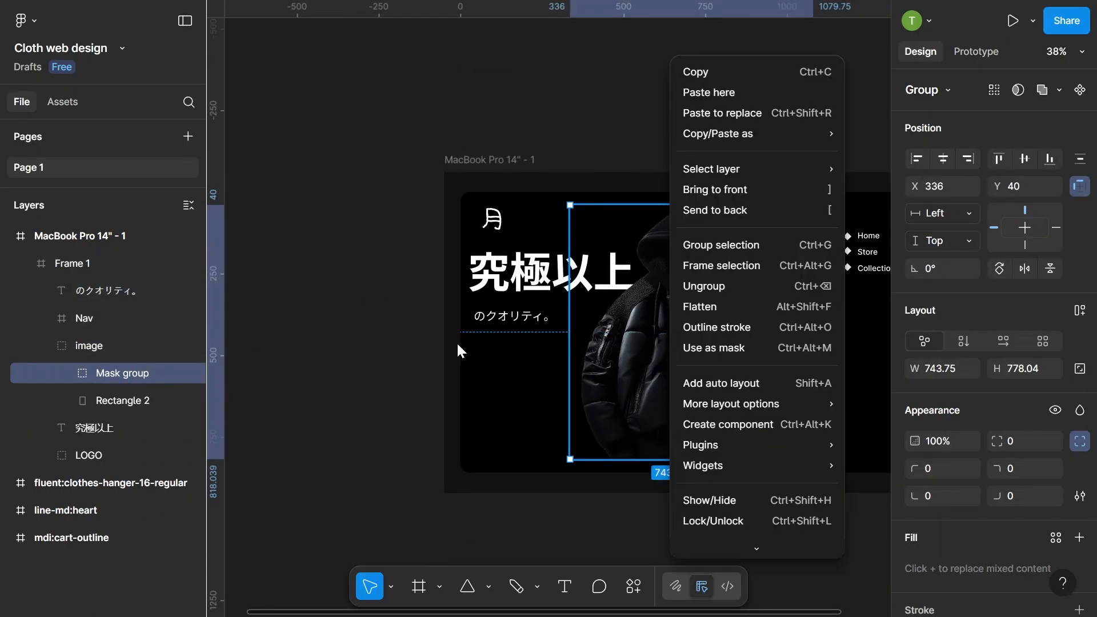
pyautogui.click(66, 345)
# - Wrap the jacket's image group in a frame and name that frame "Image"
pyautogui.click(99, 345)
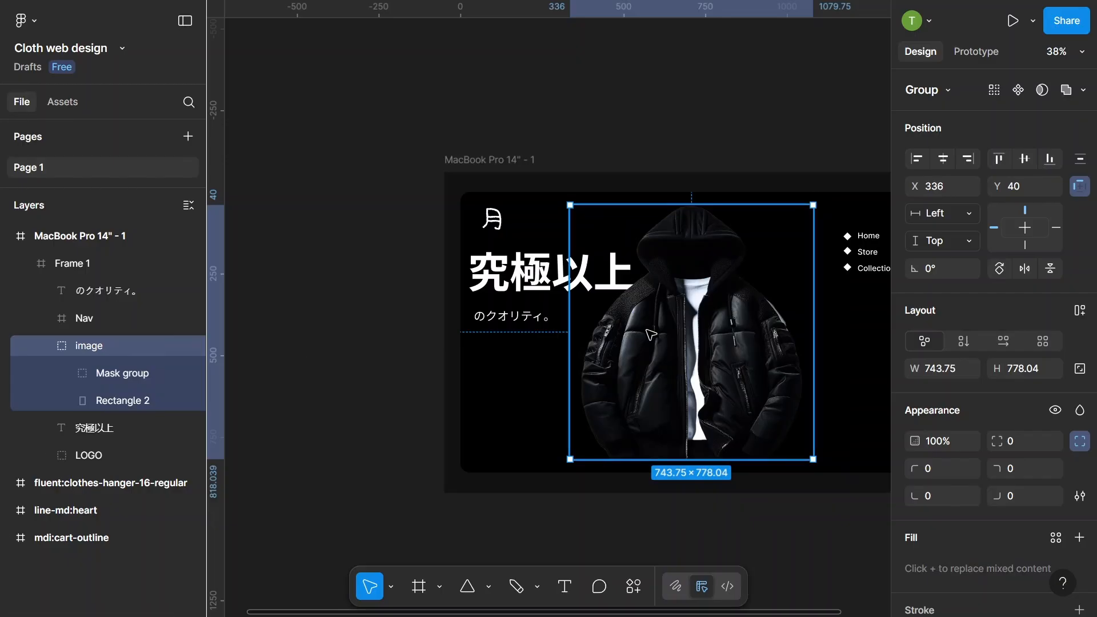
pyautogui.rightClick(651, 274)
pyautogui.click(692, 265)
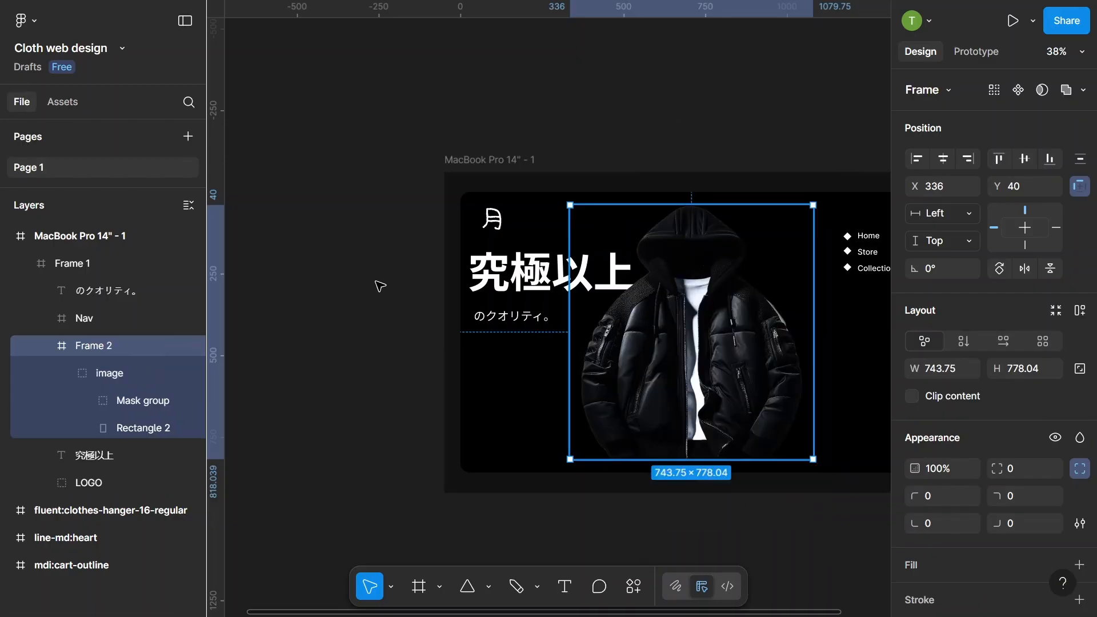
pyautogui.doubleClick(112, 346)
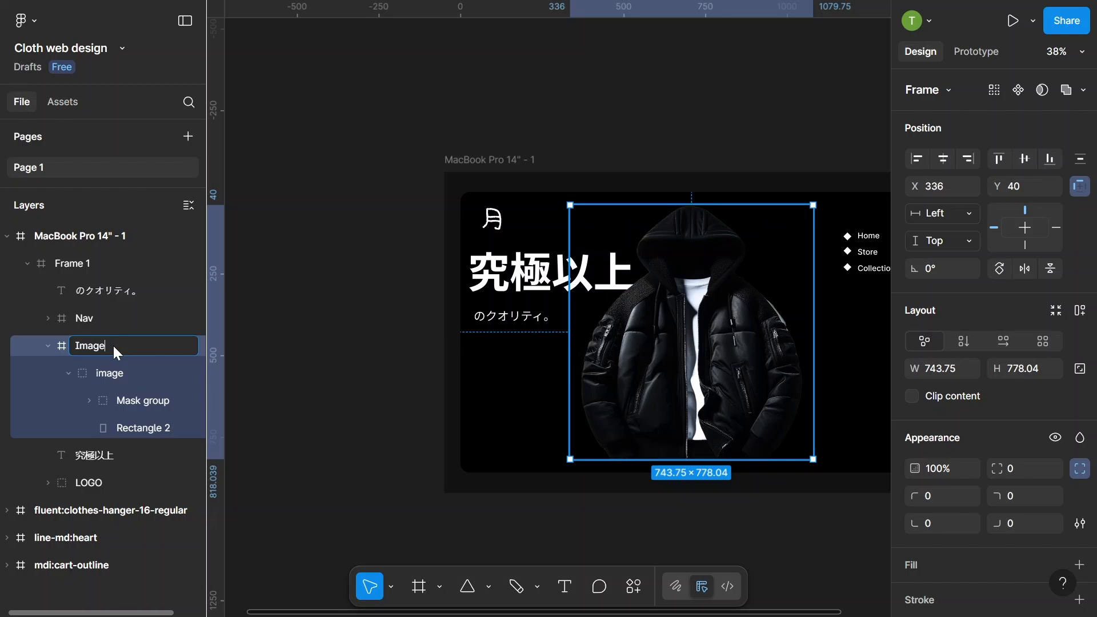
pyautogui.write('Image')
pyautogui.press('Return')
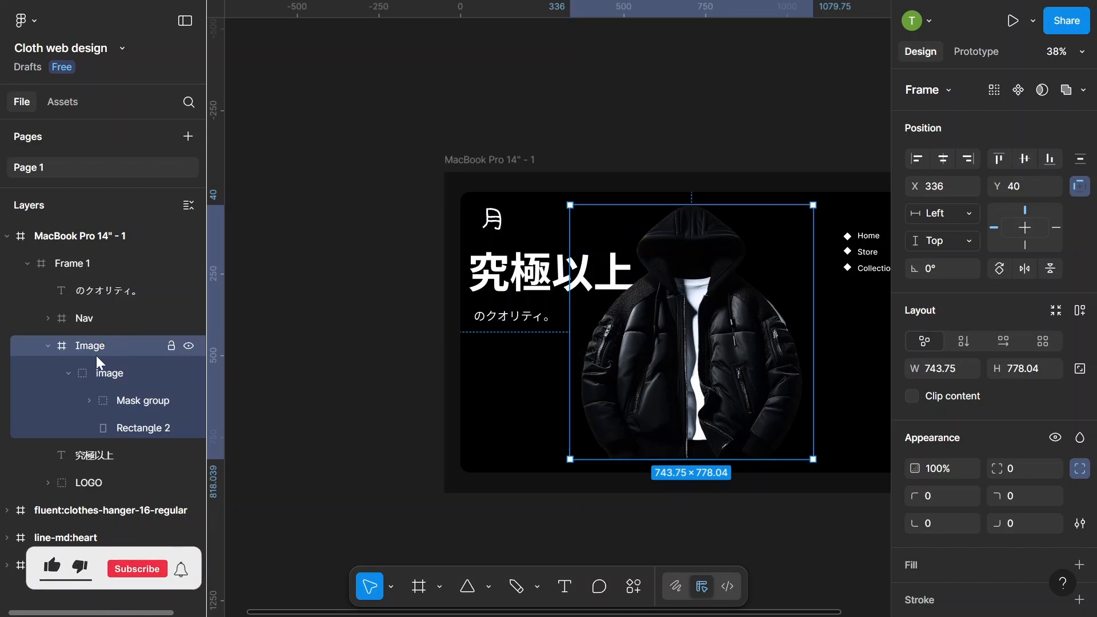
pyautogui.click(455, 186)
# - Move the cart, heart and hanger icons together into the design, below the navigation links beside the jacket
pyautogui.scroll(-1, 437, 169)
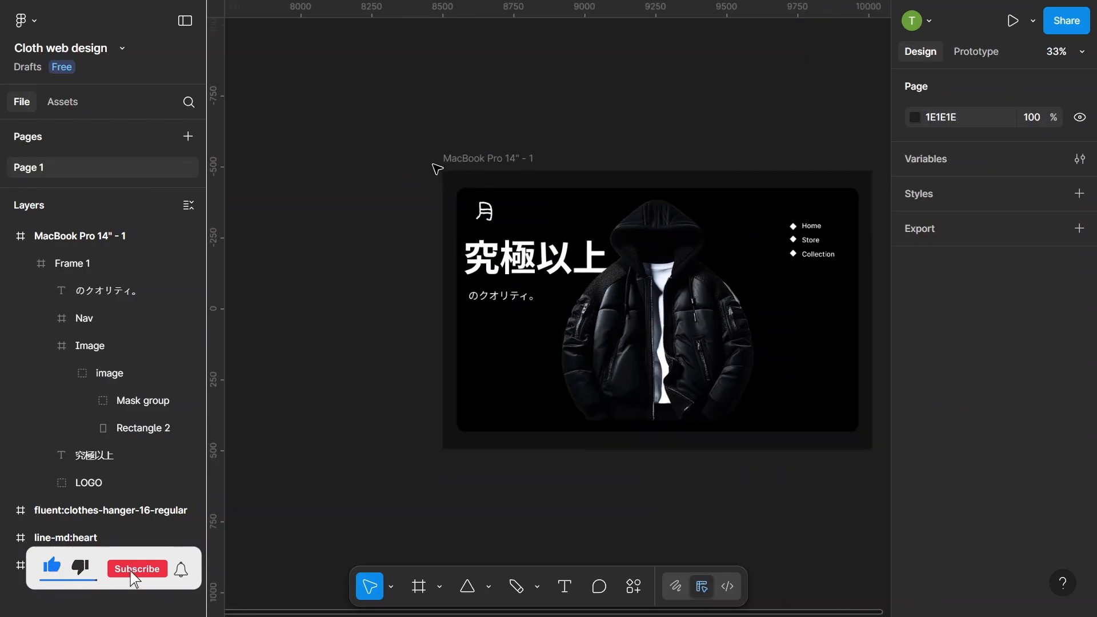
pyautogui.scroll(-2, 374, 175)
pyautogui.scroll(1, 578, 308)
pyautogui.scroll(-2, 644, 298)
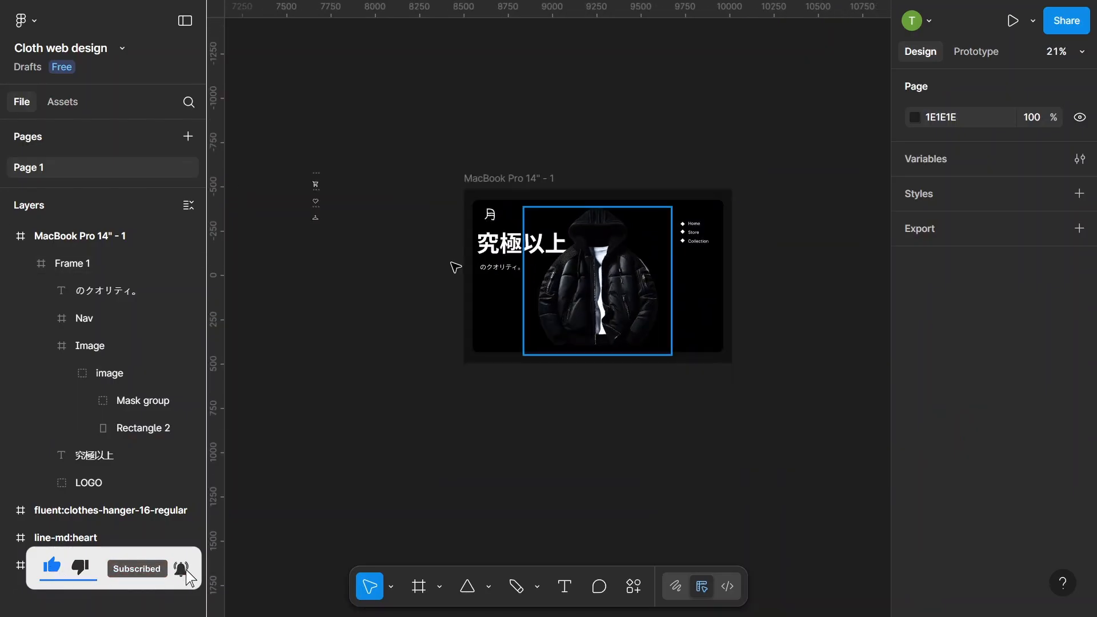
pyautogui.moveTo(289, 154); pyautogui.dragTo(394, 264)
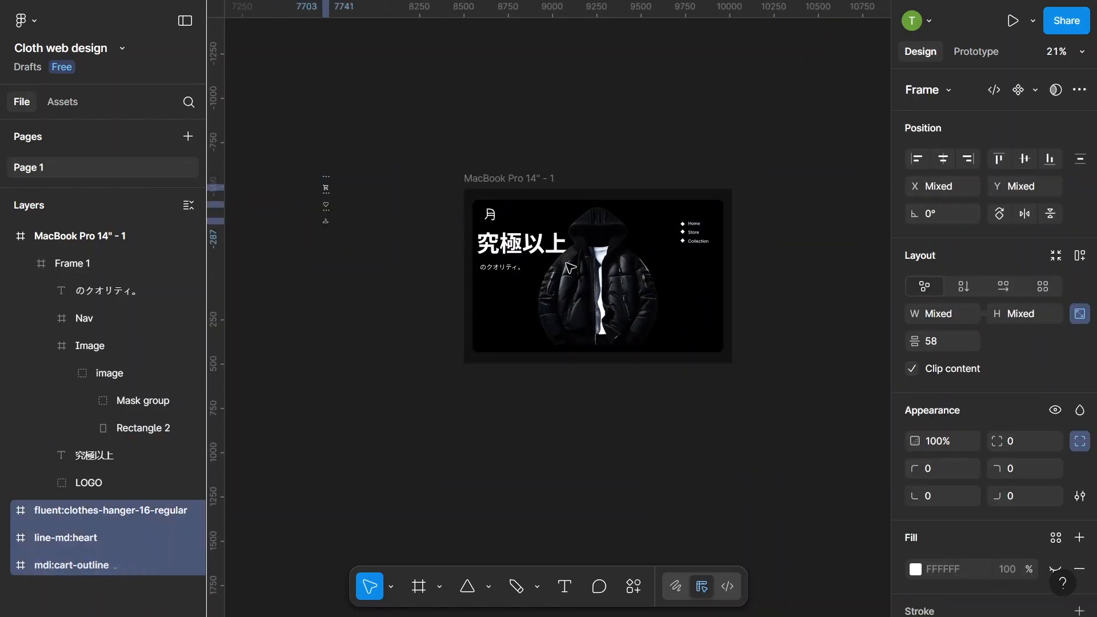
pyautogui.moveTo(327, 205); pyautogui.dragTo(669, 274)
pyautogui.scroll(4, 706, 286)
pyautogui.scroll(3, 697, 240)
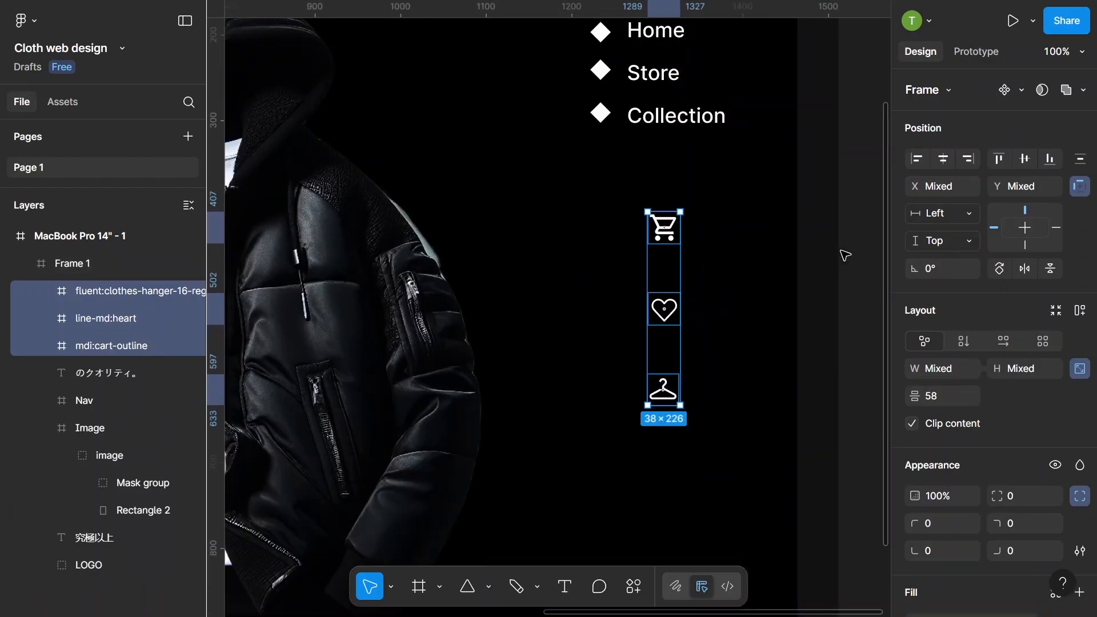
pyautogui.click(845, 255)
# - Draw a frame about 70 × 290 around the cart, heart and hanger icons and name it "Cart"
pyautogui.scroll(3, 674, 229)
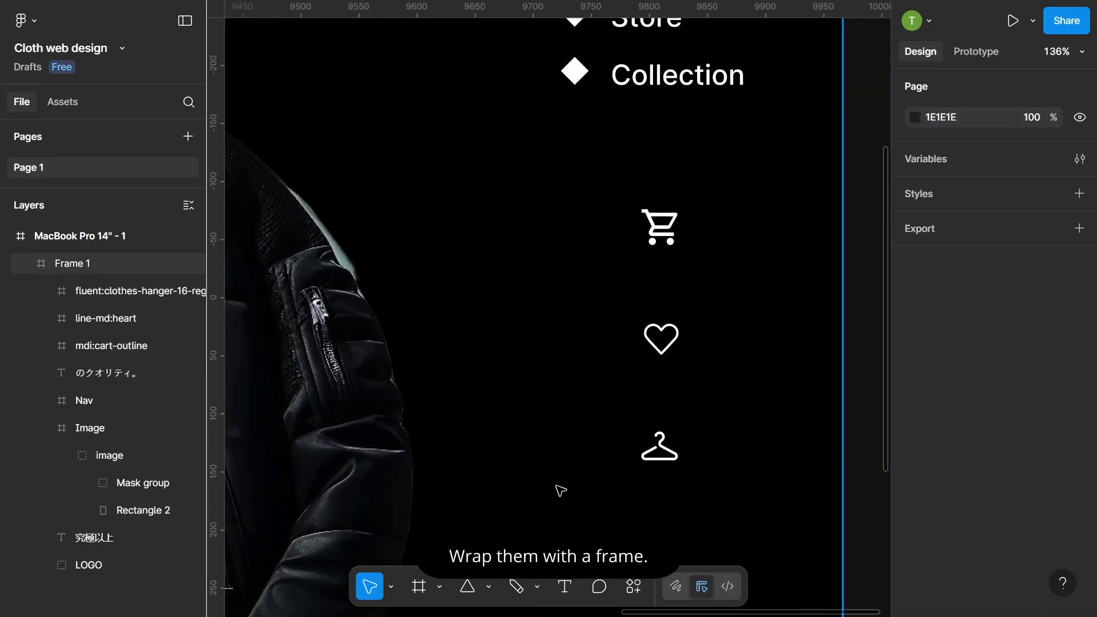
pyautogui.click(419, 587)
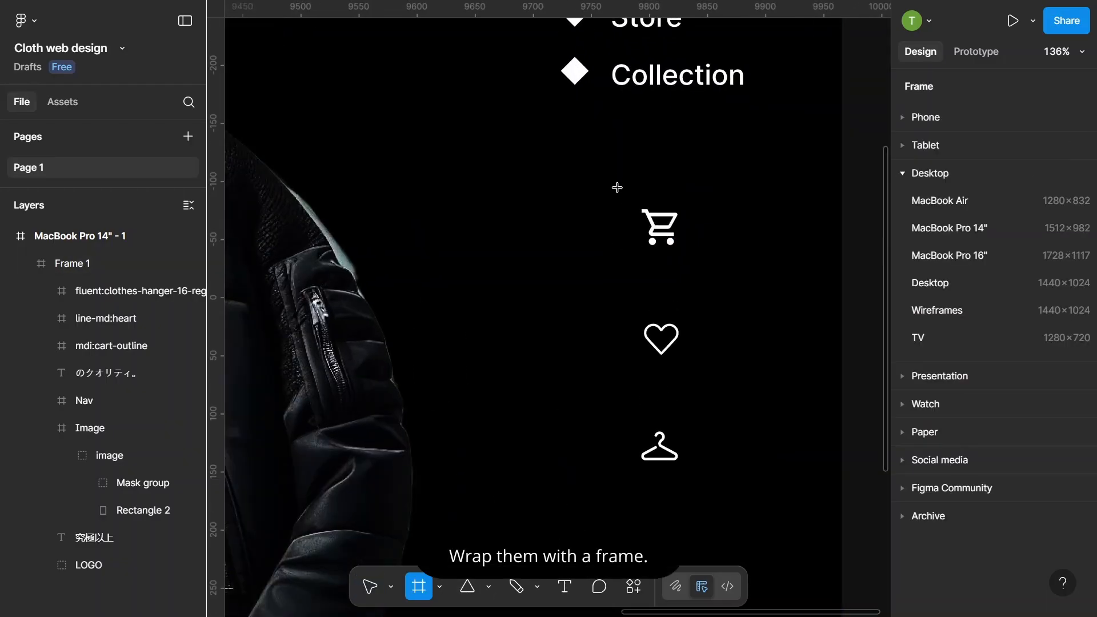
pyautogui.moveTo(618, 165); pyautogui.dragTo(698, 504)
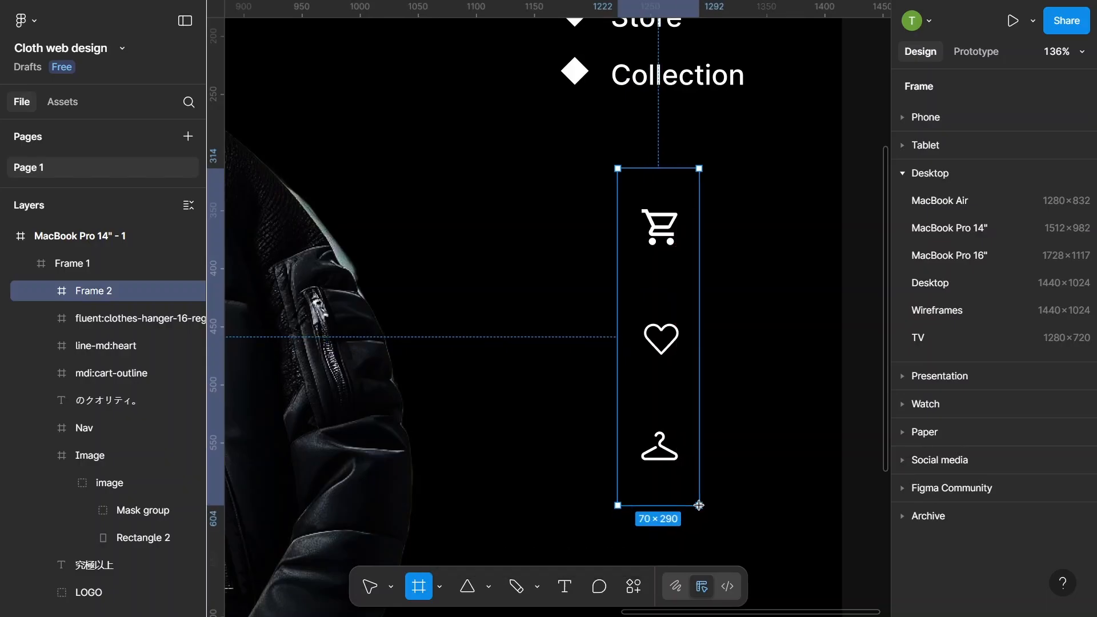
pyautogui.doubleClick(111, 293)
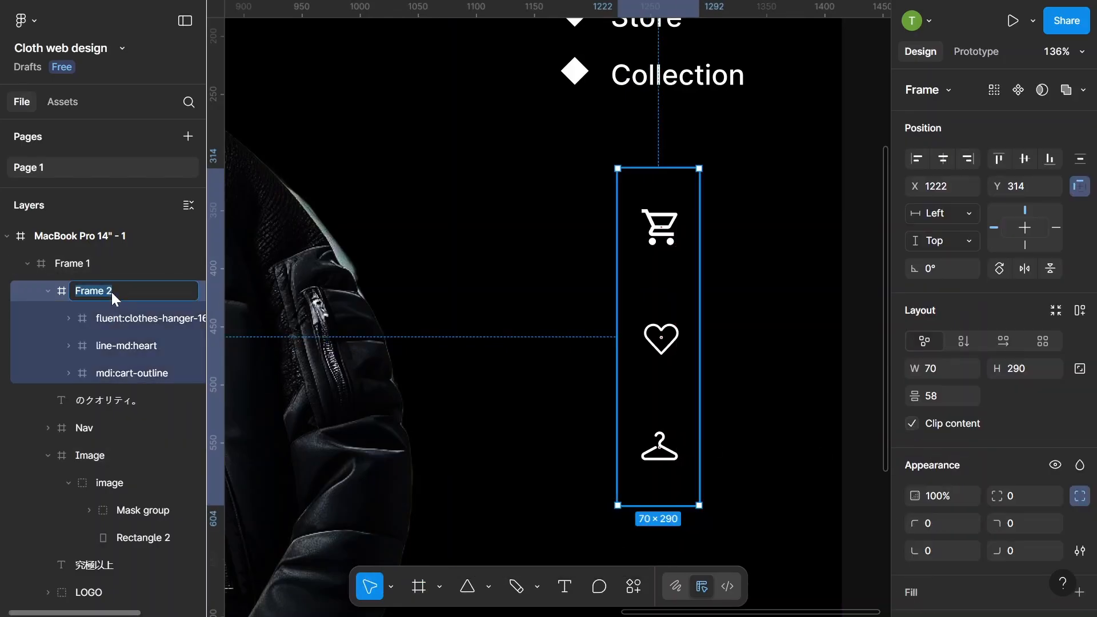
pyautogui.write('Cae')
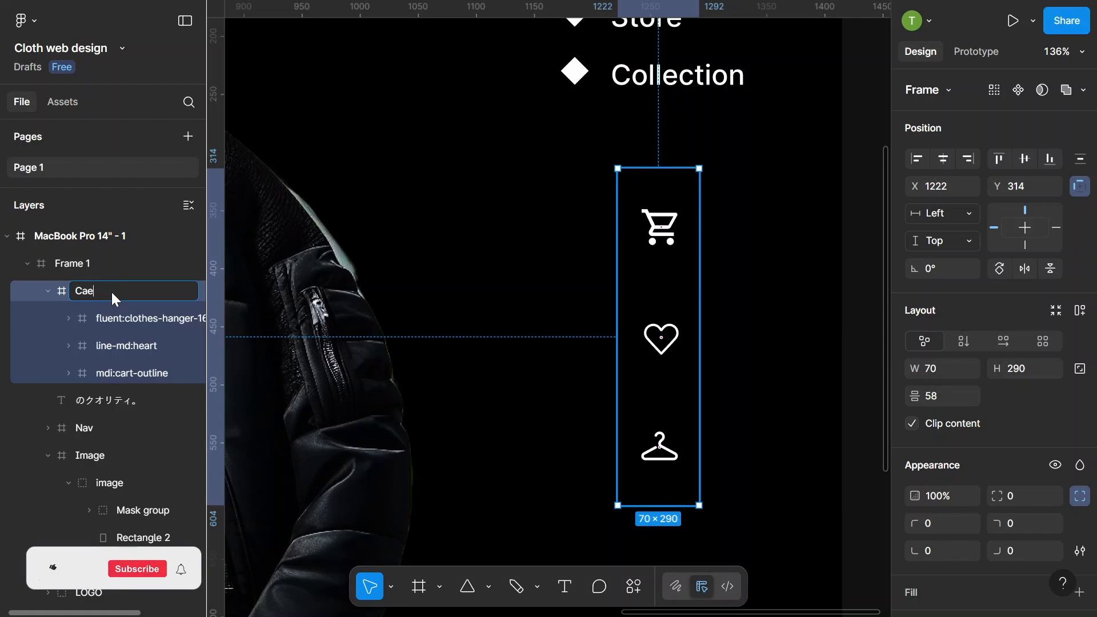
pyautogui.write('rt')
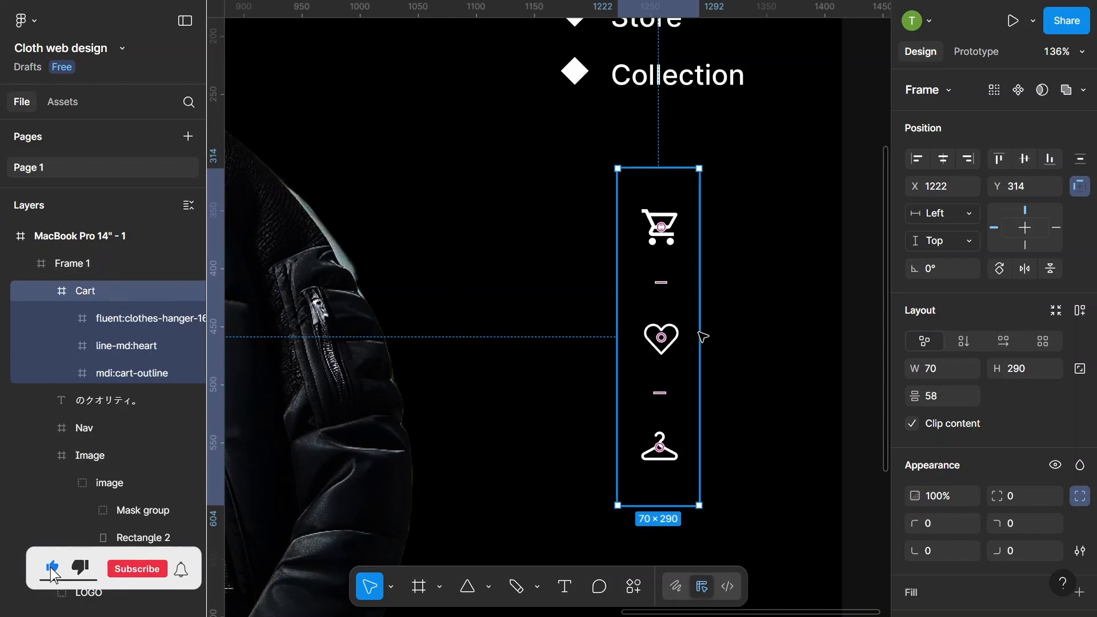
# - Add a white FFFFFF stroke to the Cart frame
pyautogui.scroll(-3, 955, 464)
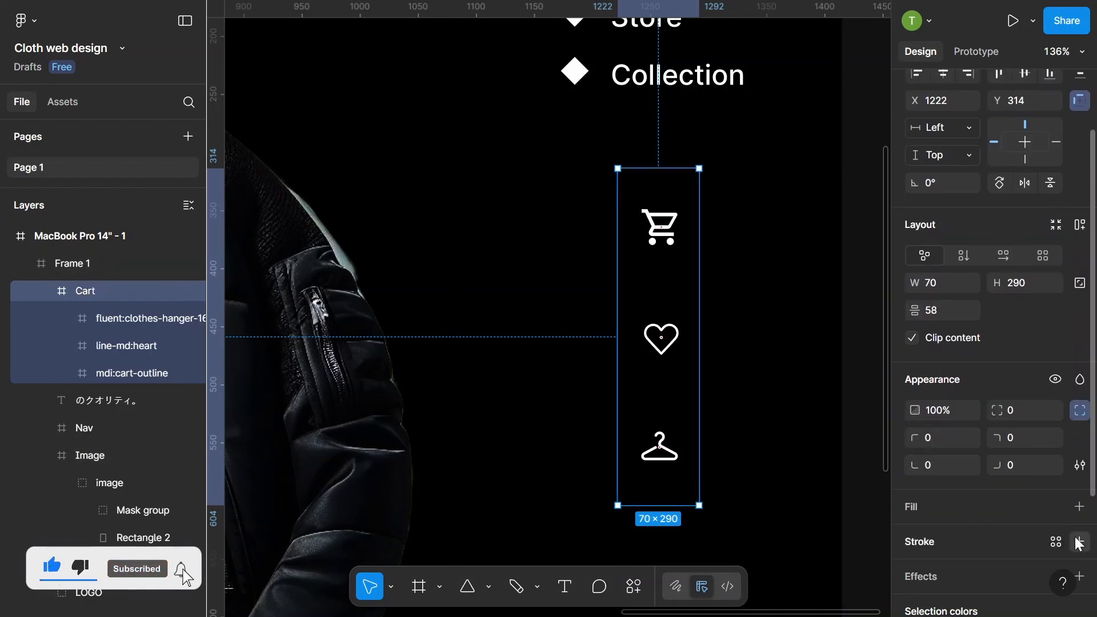
pyautogui.click(1078, 541)
pyautogui.moveTo(765, 313); pyautogui.dragTo(617, 221)
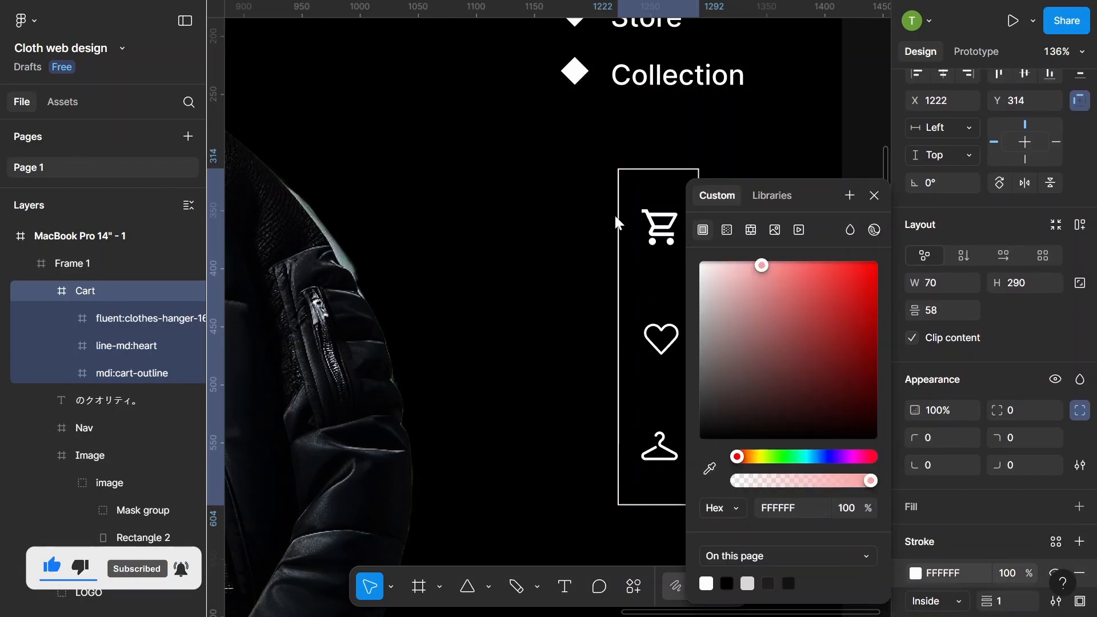
# - Round the corners of the Cart frame with a radius of 50
pyautogui.click(913, 252)
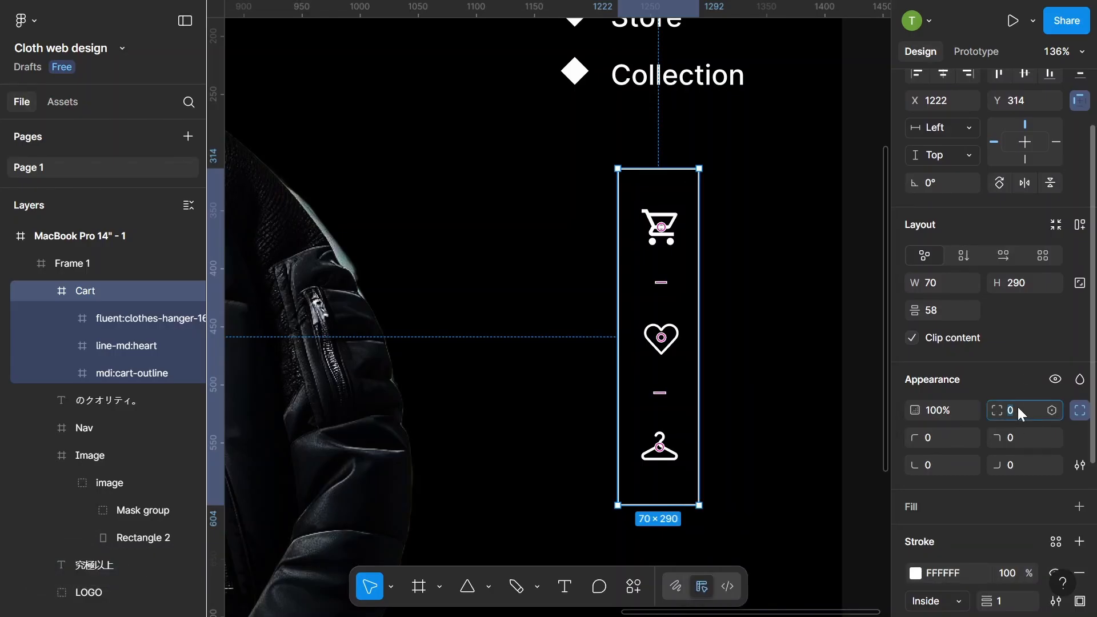
pyautogui.write('50')
pyautogui.press('Return')
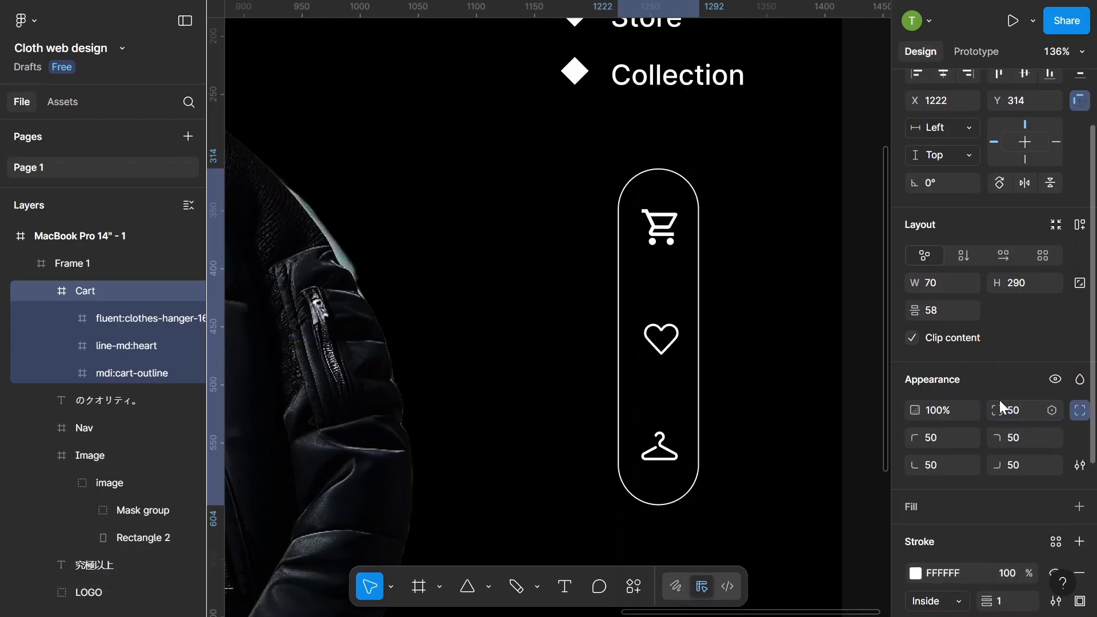
# - Select the hanger, heart and cart icons together and try to adjust their vertical spacing inside the Cart frame
pyautogui.click(655, 406)
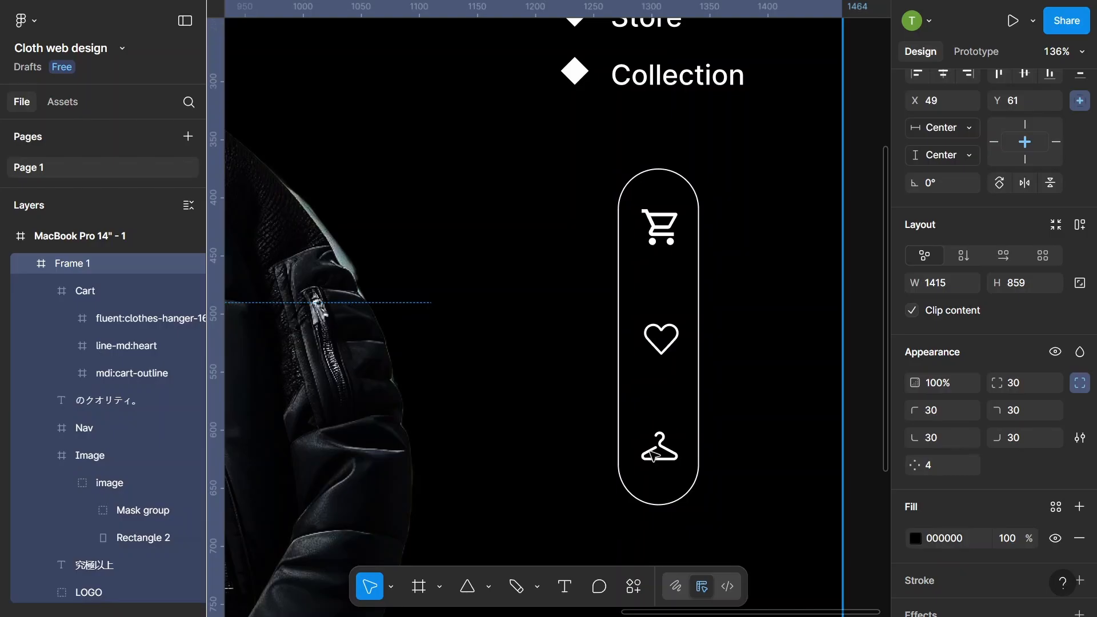
pyautogui.click(660, 358)
pyautogui.click(654, 450)
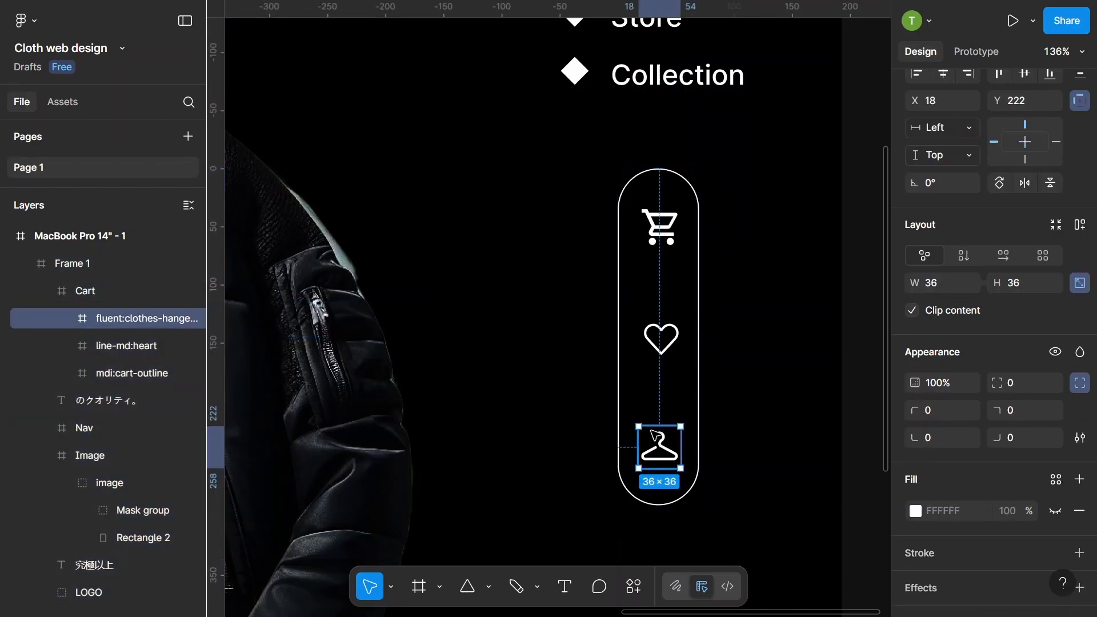
pyautogui.keyDown('shift'); pyautogui.click(661, 337); pyautogui.keyUp('shift')
pyautogui.keyDown('shift'); pyautogui.click(660, 227); pyautogui.keyUp('shift')
pyautogui.moveTo(656, 276); pyautogui.dragTo(653, 297)
pyautogui.scroll(-3, 647, 303)
pyautogui.click(817, 297)
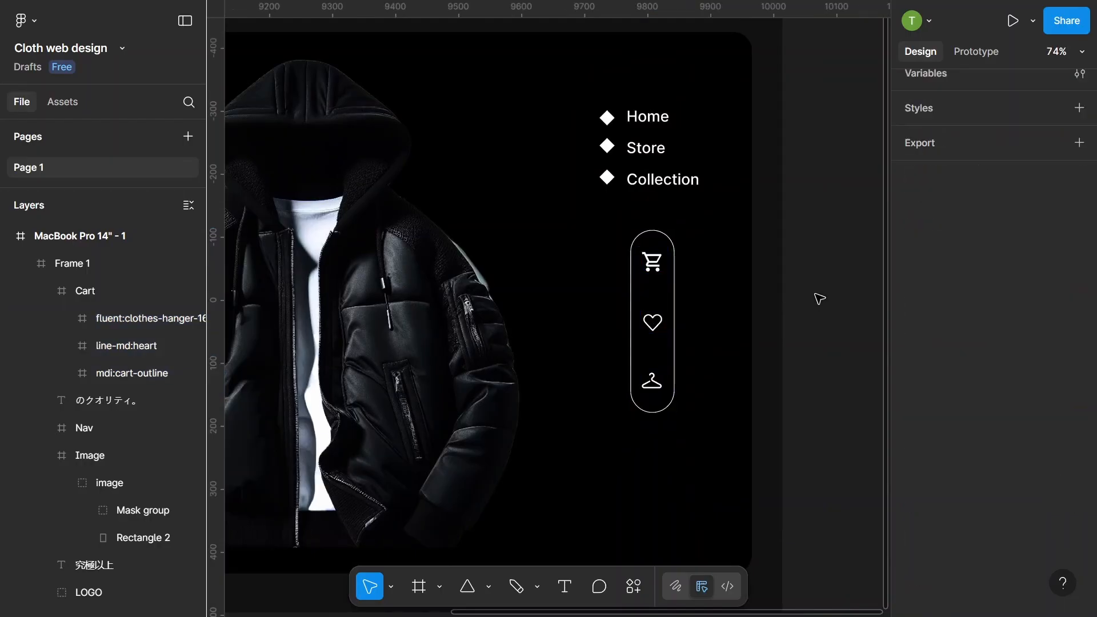
# - Move the Cart frame closer to the page's right edge, to about X 1274, Y 310
pyautogui.scroll(-3, 815, 296)
pyautogui.click(711, 311)
pyautogui.click(710, 313)
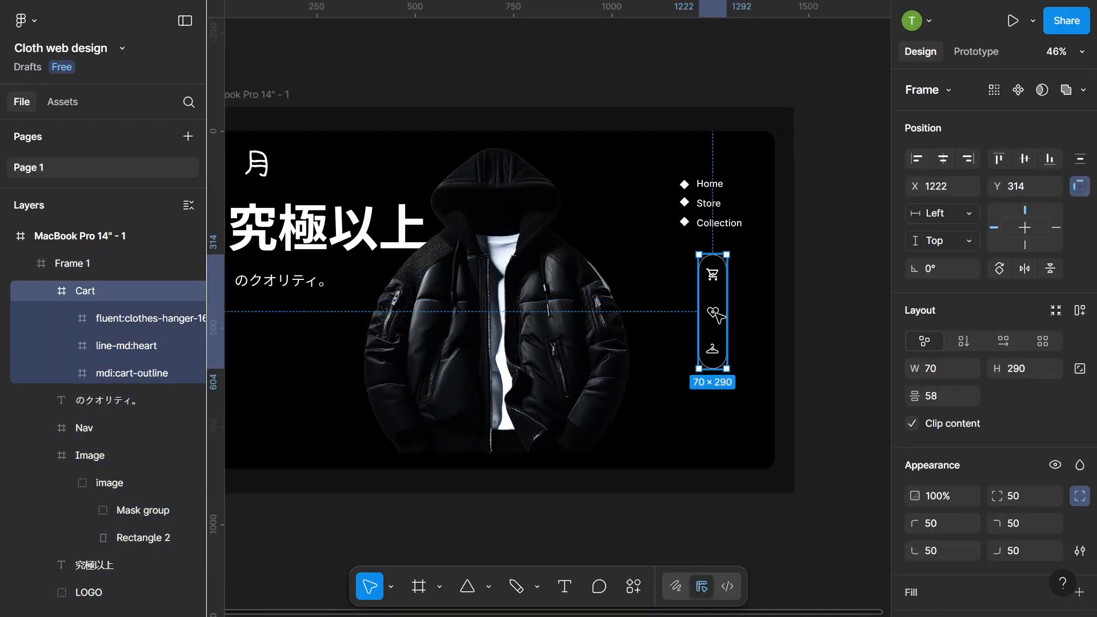
pyautogui.moveTo(710, 313); pyautogui.dragTo(733, 312)
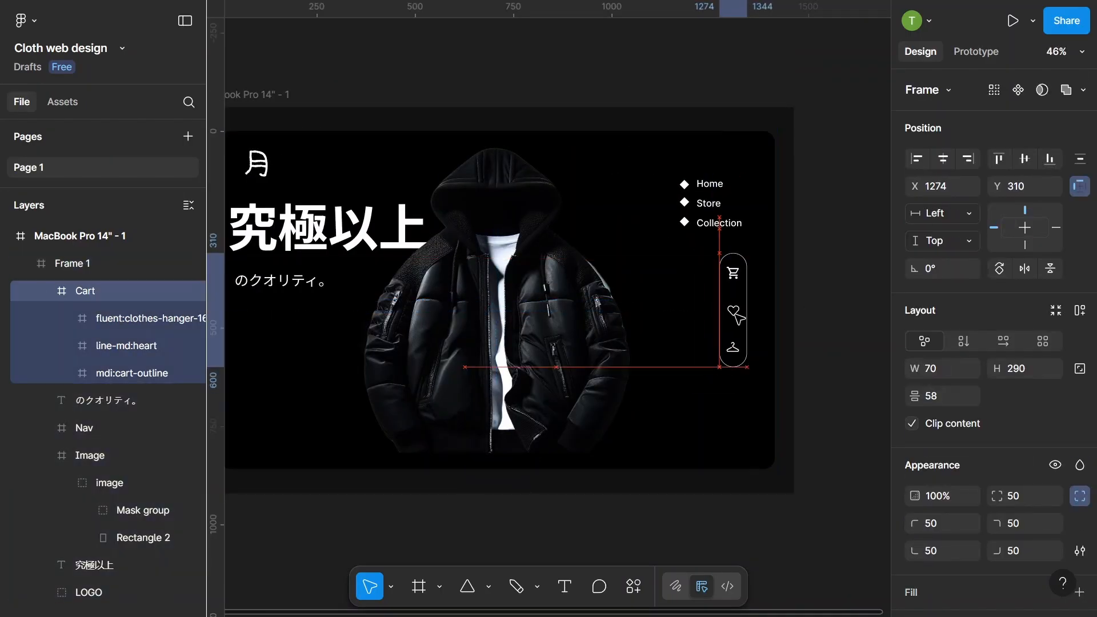
pyautogui.click(816, 307)
pyautogui.scroll(-2, 818, 306)
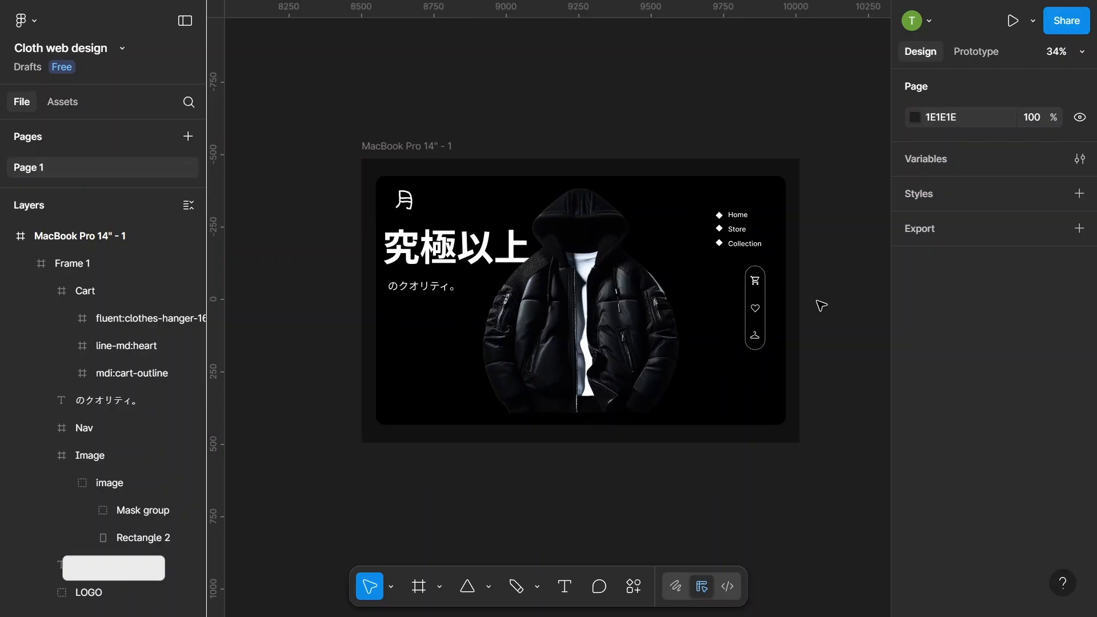
# - Move the jacket's Image frame up to about Y 23, keeping X at 336
pyautogui.doubleClick(610, 352)
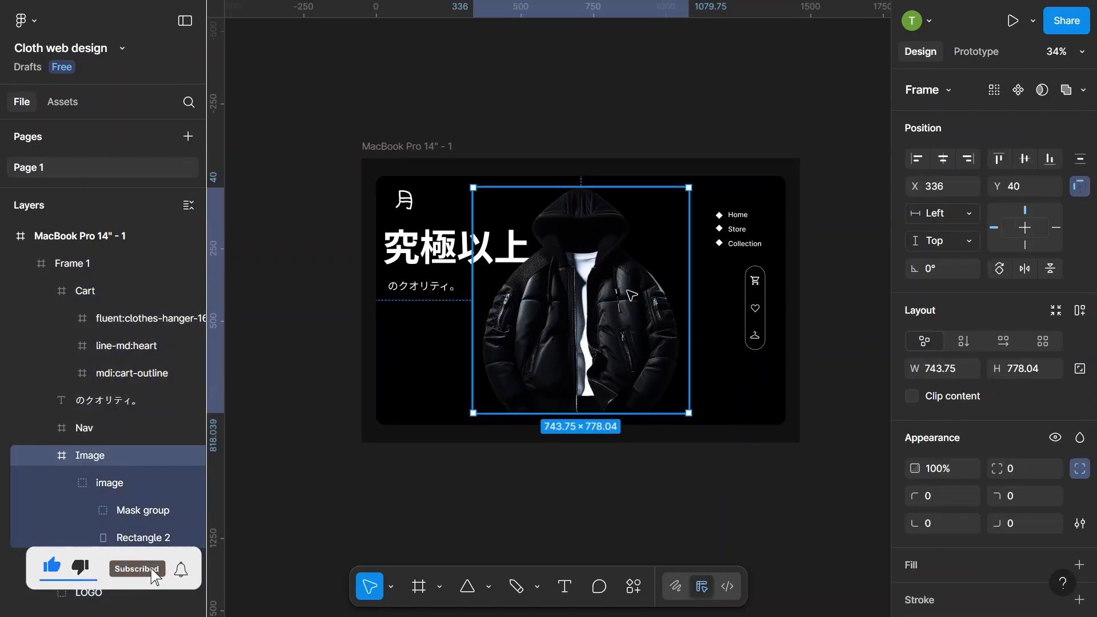
pyautogui.scroll(2, 630, 293)
pyautogui.moveTo(611, 328); pyautogui.dragTo(609, 312)
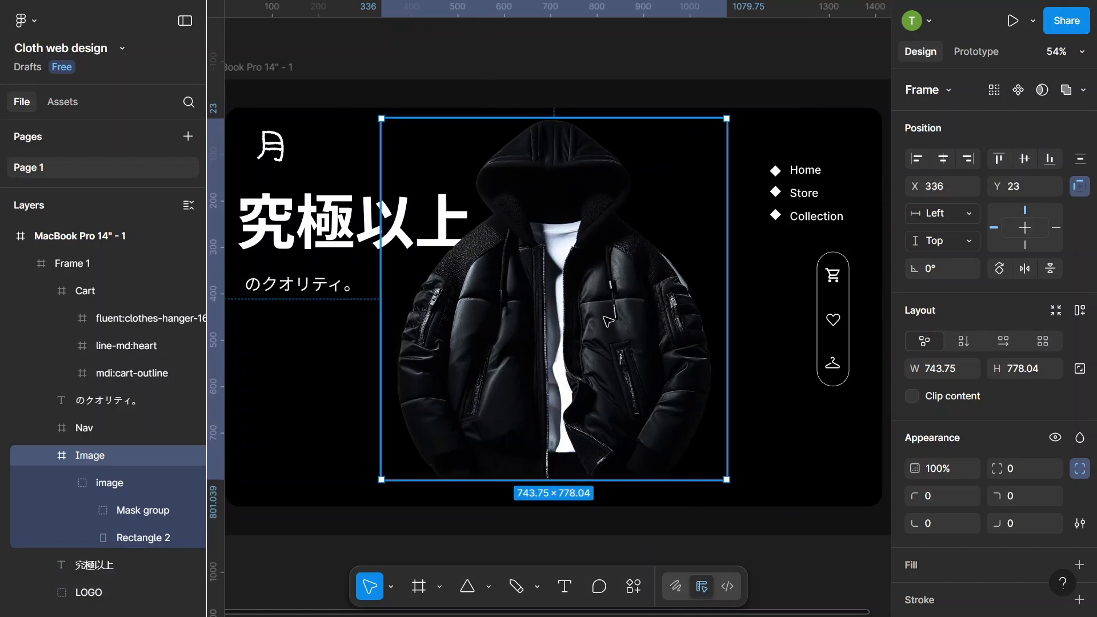
pyautogui.scroll(-2, 609, 311)
pyautogui.click(573, 98)
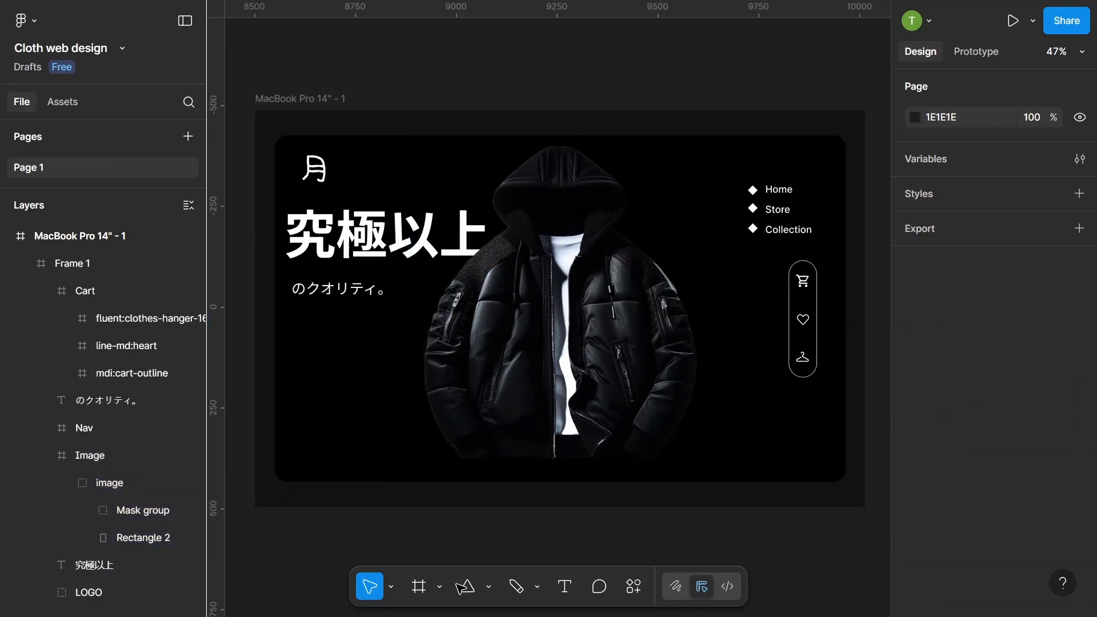
# - Draw a triangle about 44 × 44 with the Polygon tool below the jacket and rotate it to -90° so it points right
pyautogui.click(488, 586)
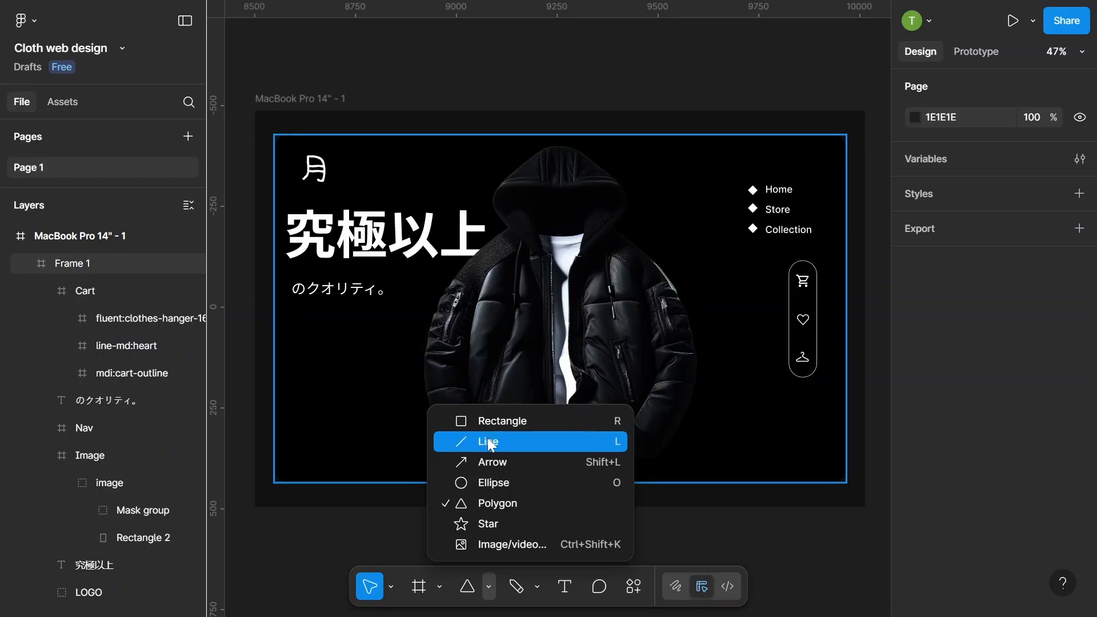
pyautogui.click(485, 505)
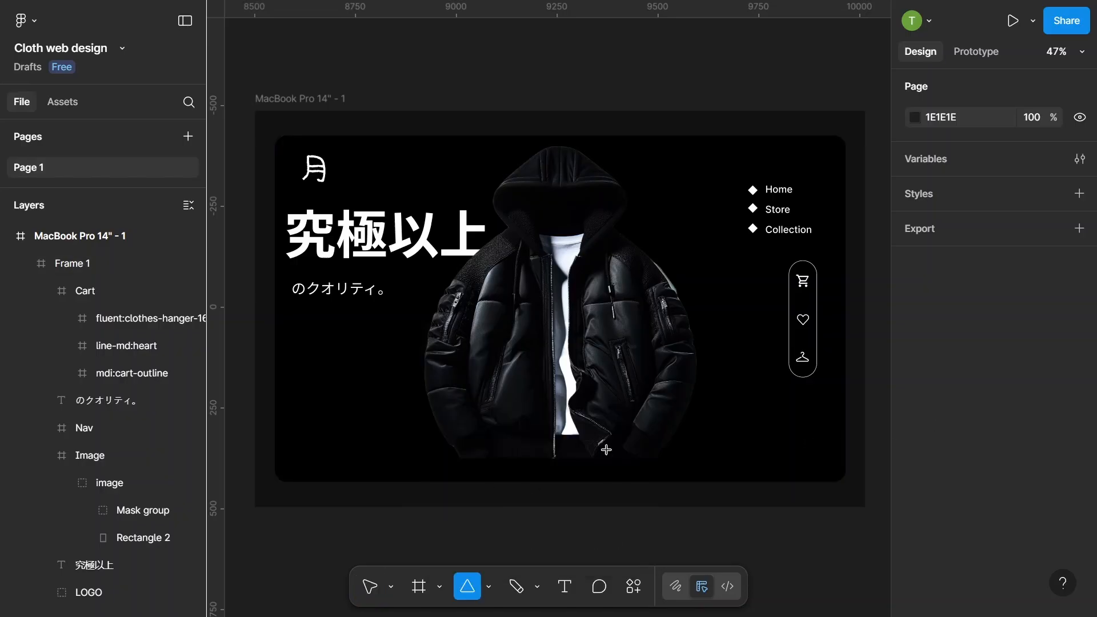
pyautogui.click(488, 588)
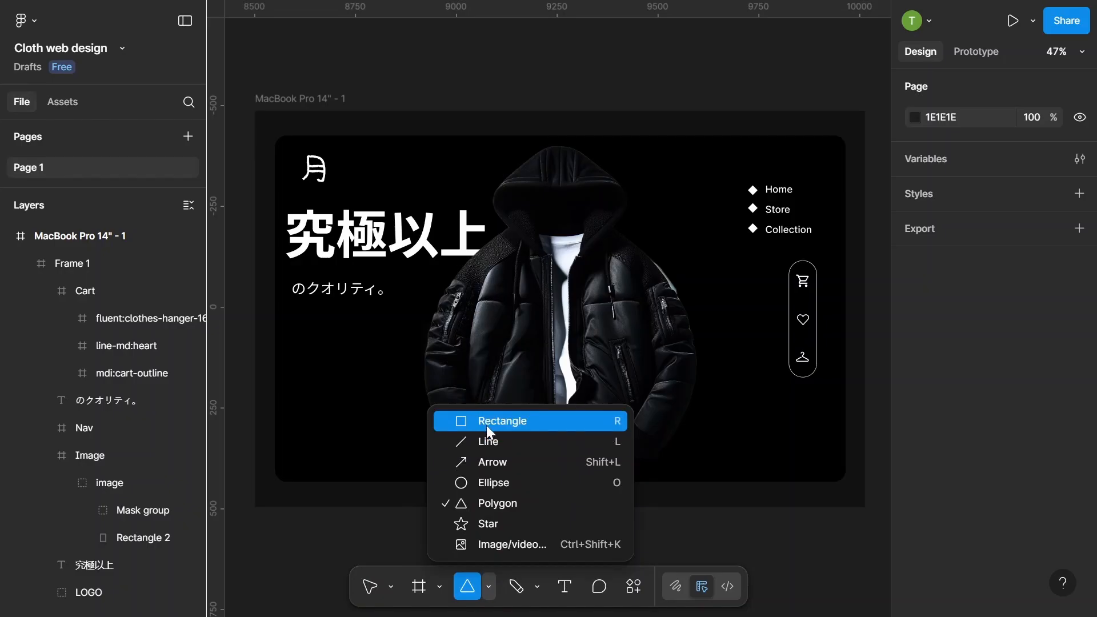
pyautogui.click(485, 502)
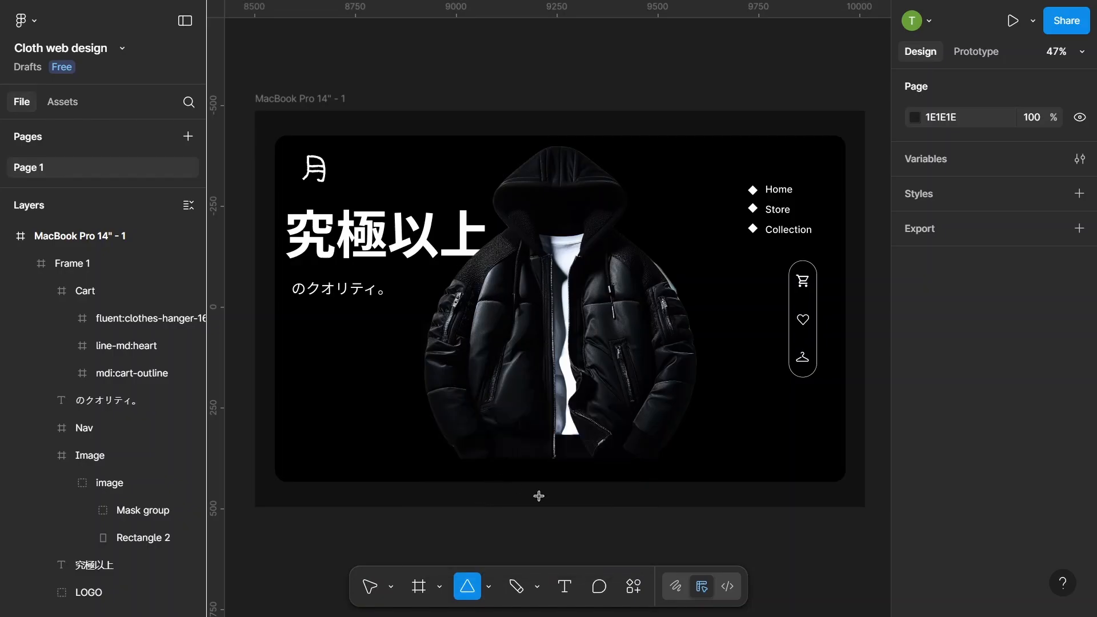
pyautogui.scroll(10, 538, 495)
pyautogui.moveTo(515, 444); pyautogui.dragTo(578, 511)
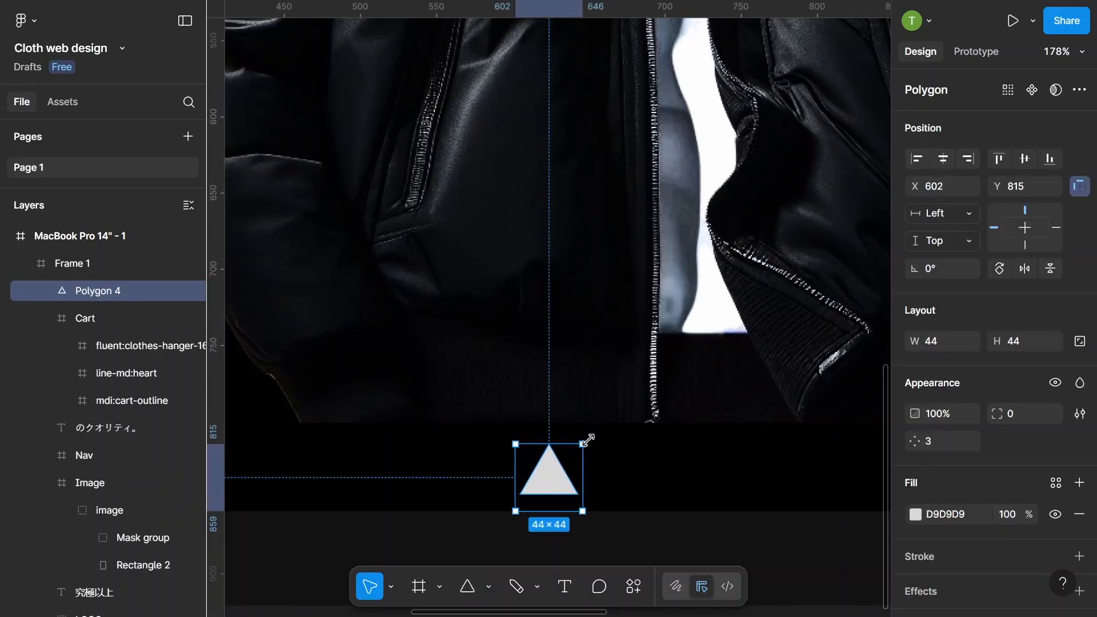
pyautogui.moveTo(590, 436); pyautogui.dragTo(596, 516)
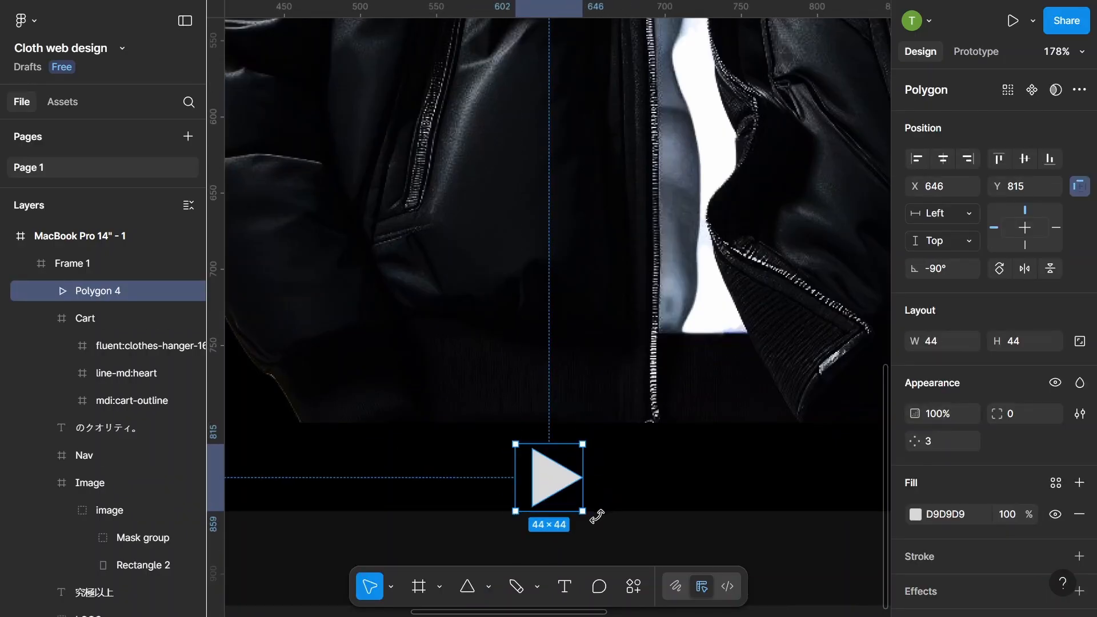
# - Remove the triangle's fill and give it a white FFFFFF stroke
pyautogui.click(1079, 514)
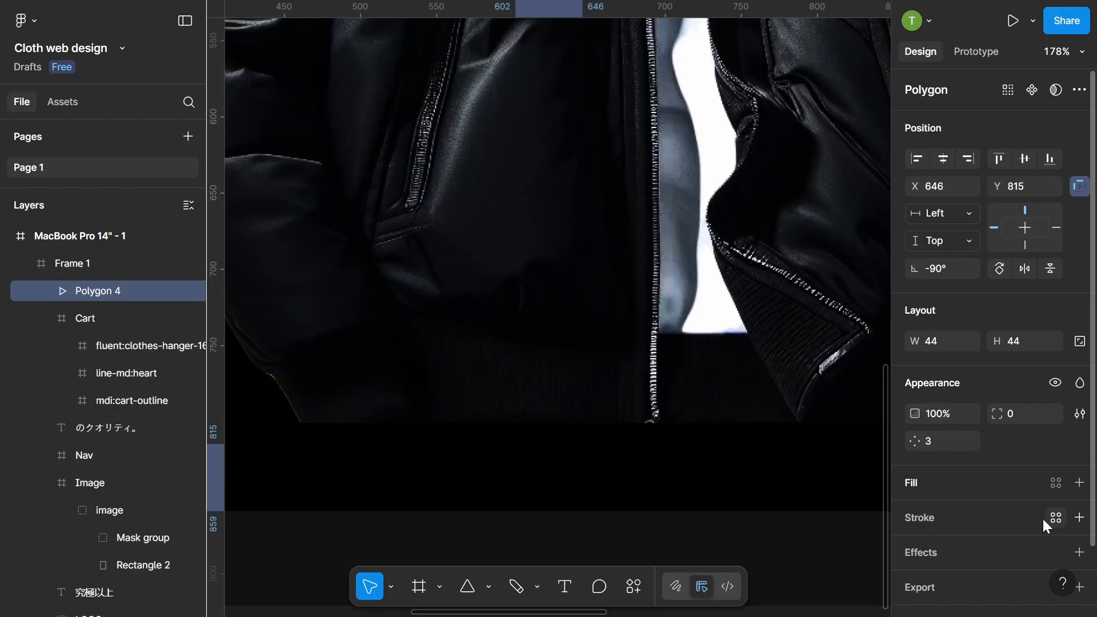
pyautogui.click(1079, 517)
pyautogui.click(915, 548)
pyautogui.write('FFFFFF')
pyautogui.press('Return')
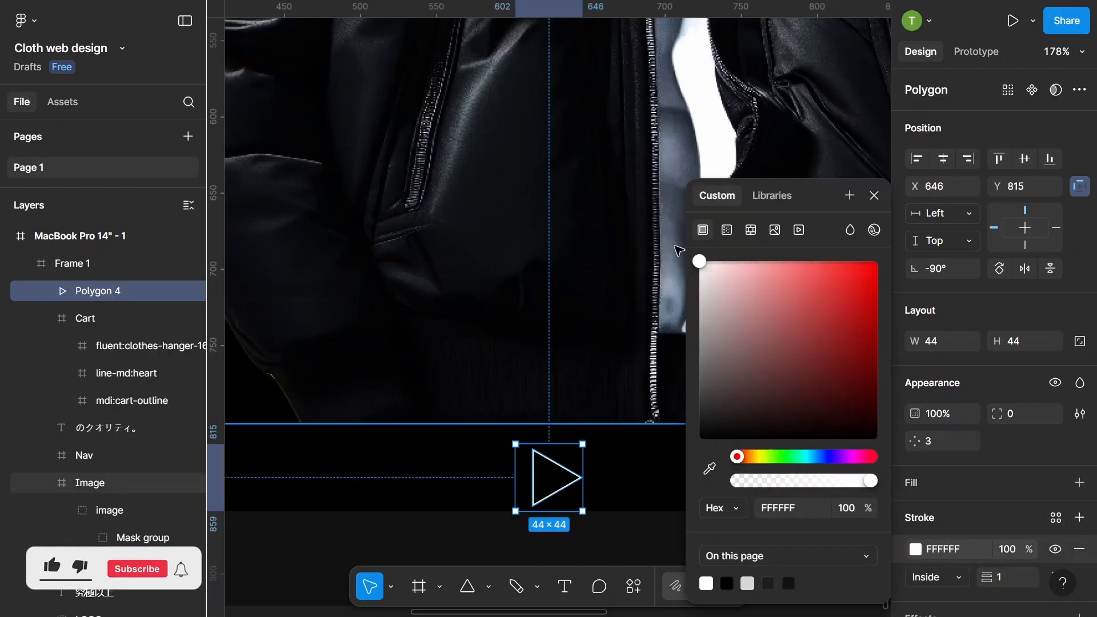
# - Change the triangle's stroke to a linear gradient from white FFFFFF at the tip to black 000000 towards its back edge
pyautogui.click(750, 230)
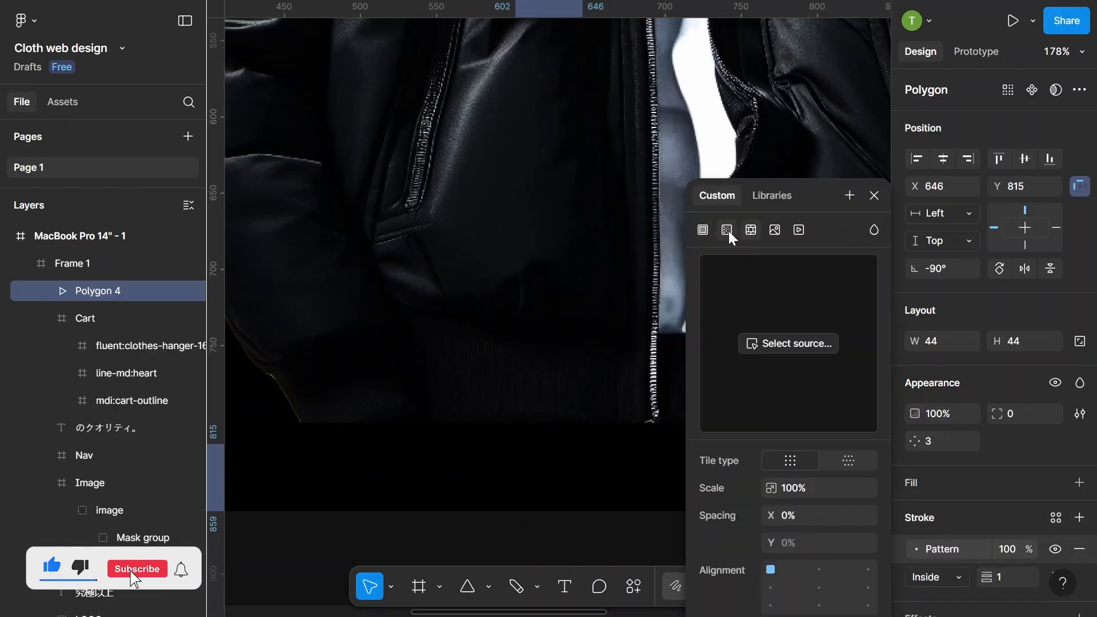
pyautogui.click(726, 230)
pyautogui.moveTo(549, 444); pyautogui.dragTo(582, 477)
pyautogui.moveTo(550, 512); pyautogui.dragTo(526, 478)
pyautogui.click(759, 413)
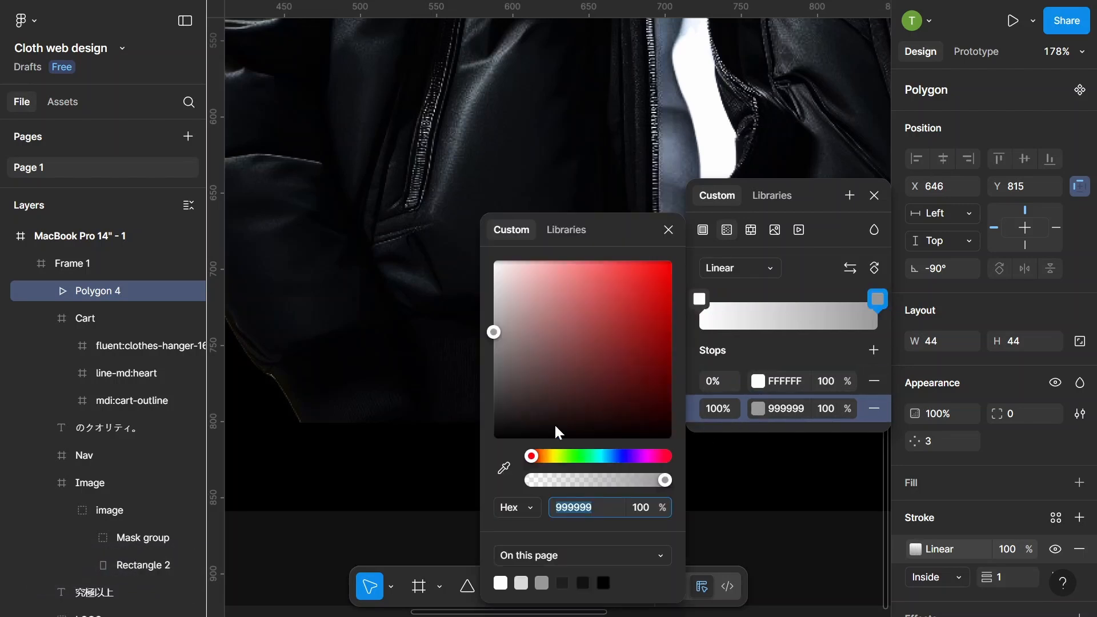
pyautogui.click(603, 581)
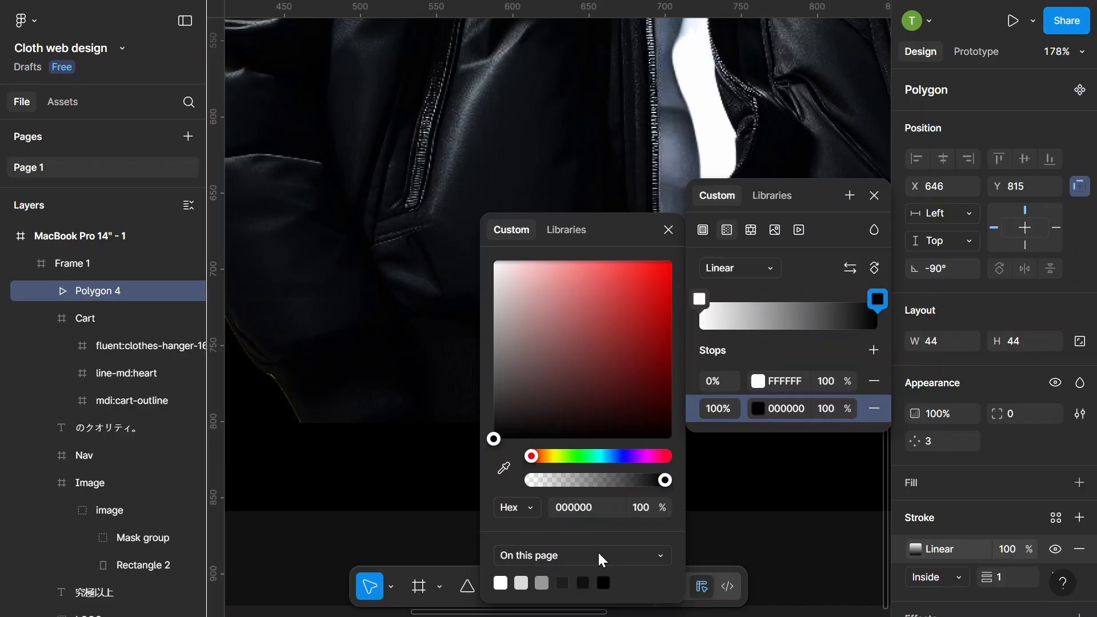
pyautogui.click(673, 227)
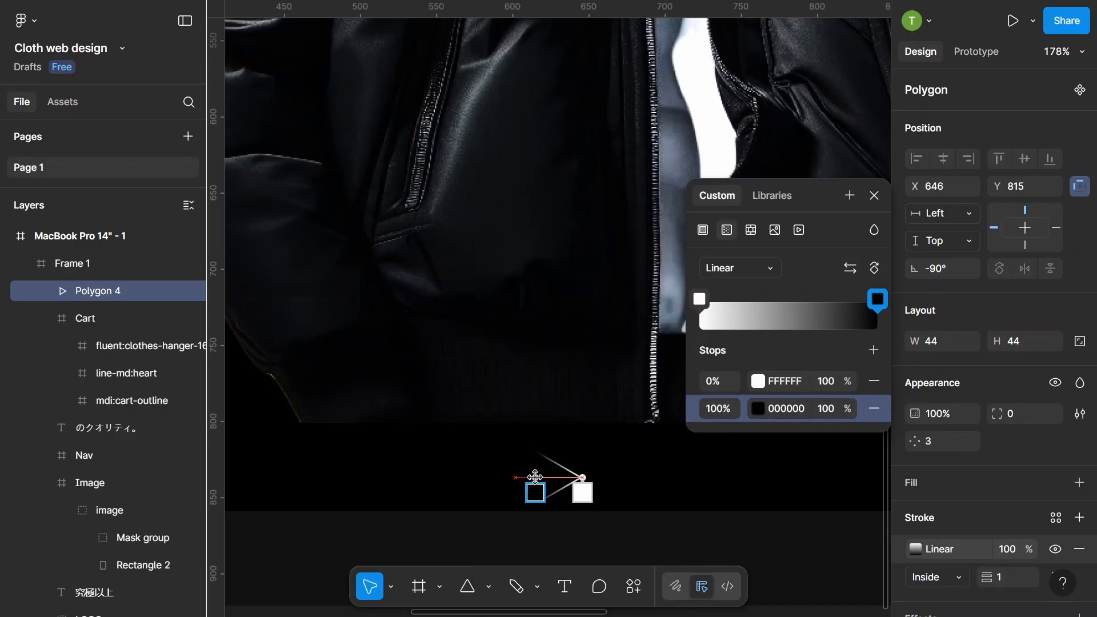
pyautogui.press('Escape')
pyautogui.press('Escape')
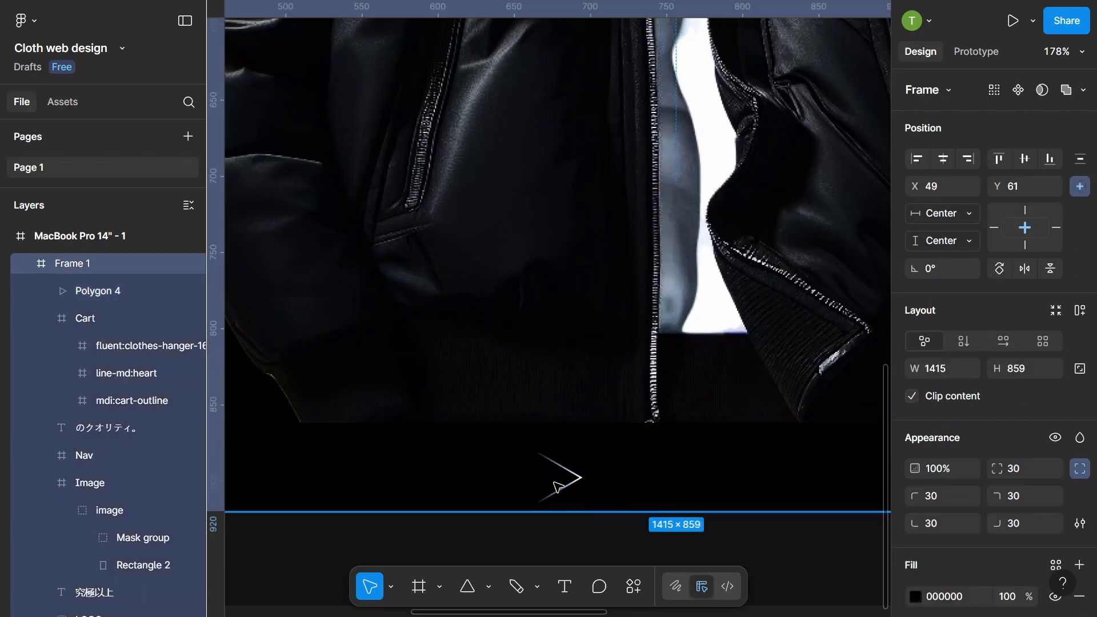
# - Duplicate the gradient triangle three times, offsetting each copy 9 further left in an even overlapping row
pyautogui.click(568, 488)
pyautogui.hotkey('ctrl', 'd')
pyautogui.scroll(1, 556, 487)
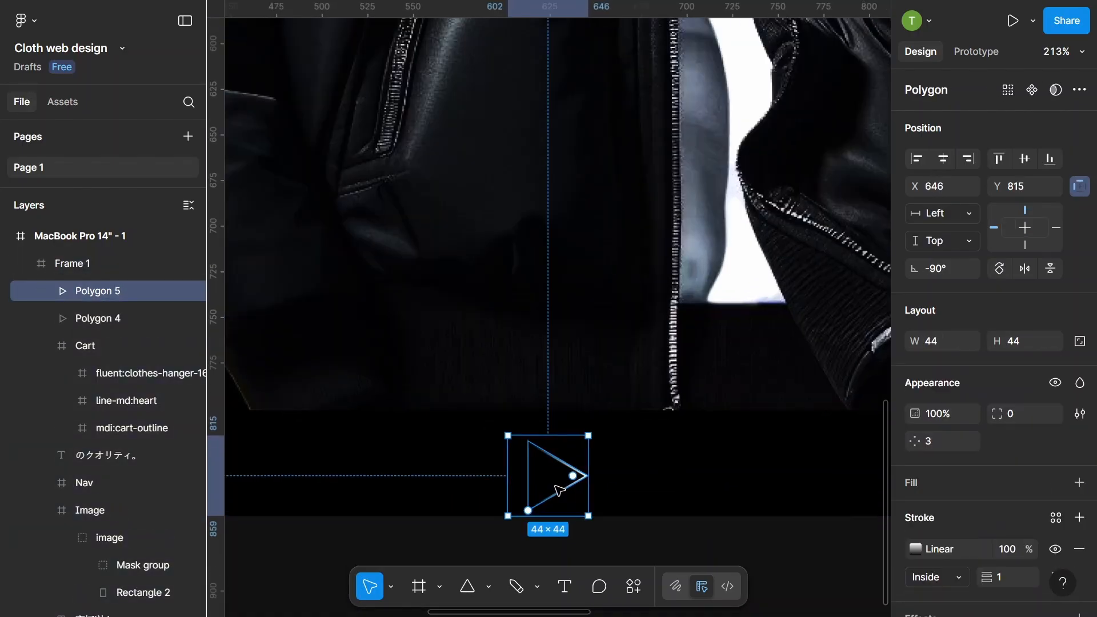
pyautogui.moveTo(548, 487); pyautogui.dragTo(521, 486)
pyautogui.hotkey('ctrl', 'd')
pyautogui.hotkey('ctrl', 'd')
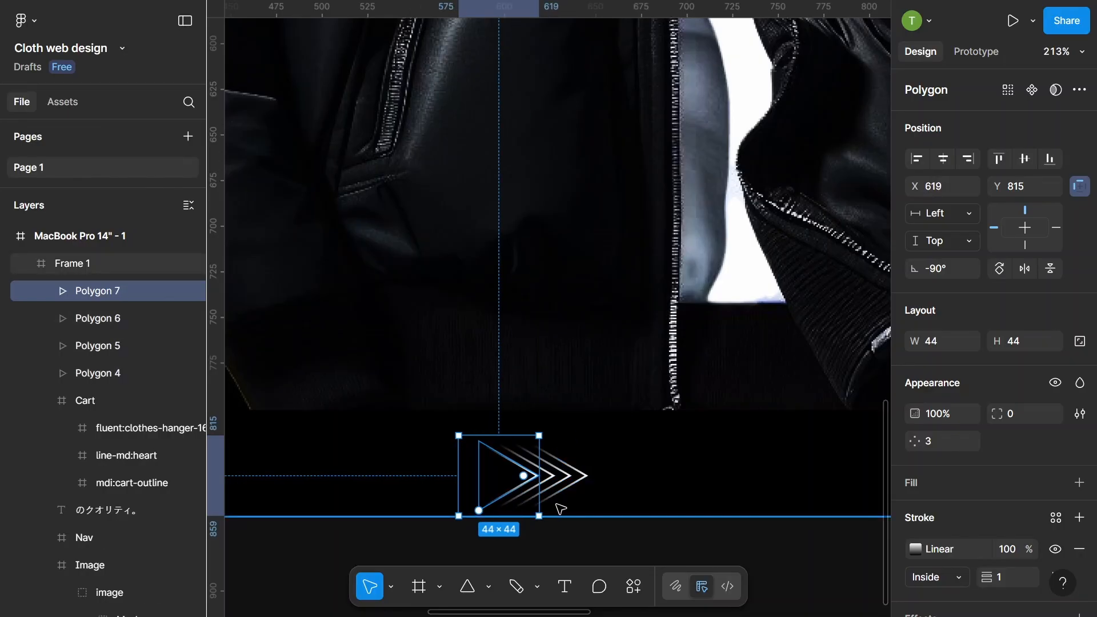
pyautogui.click(634, 543)
pyautogui.scroll(-3, 583, 479)
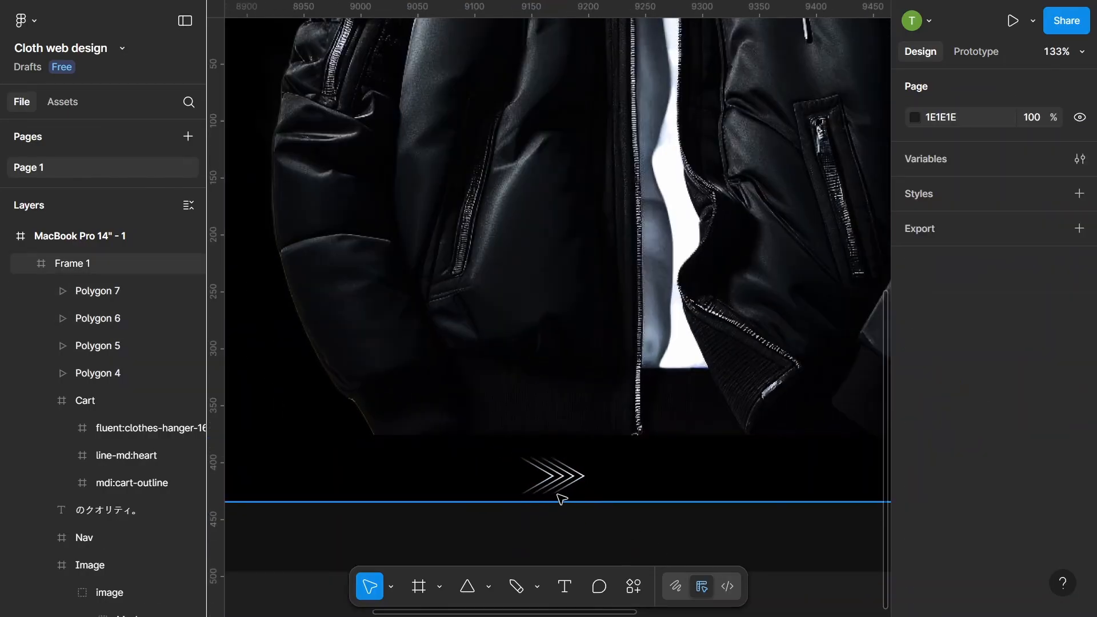
# - Shorten the stroke gradient of Polygon 5 by moving its black stop closer to the tip
pyautogui.scroll(5, 561, 495)
pyautogui.click(577, 469)
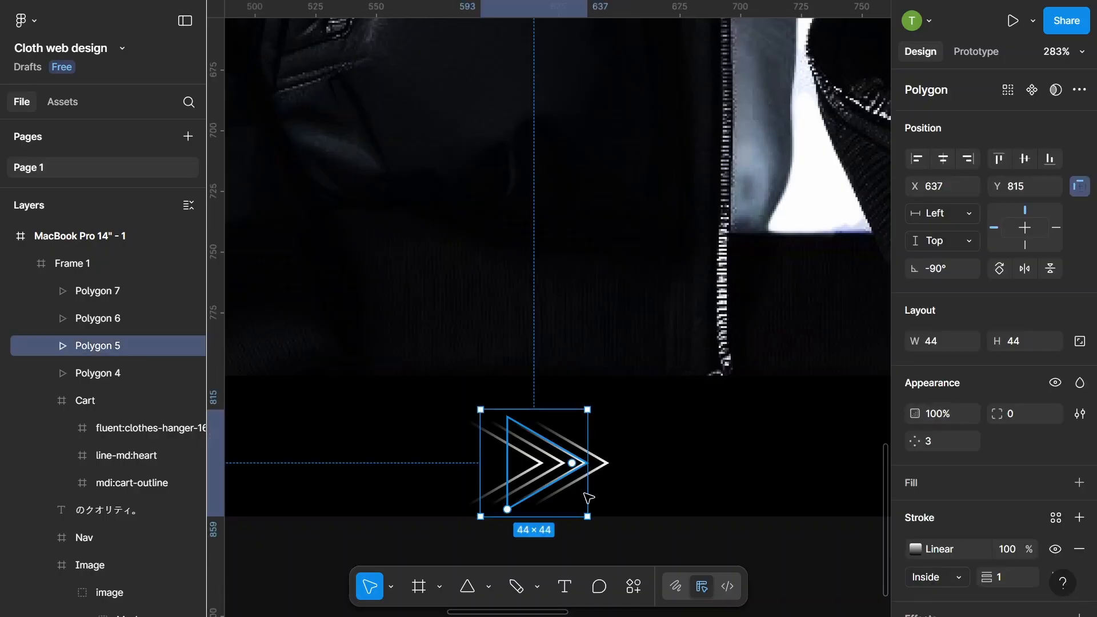
pyautogui.click(914, 549)
pyautogui.moveTo(512, 463); pyautogui.dragTo(535, 463)
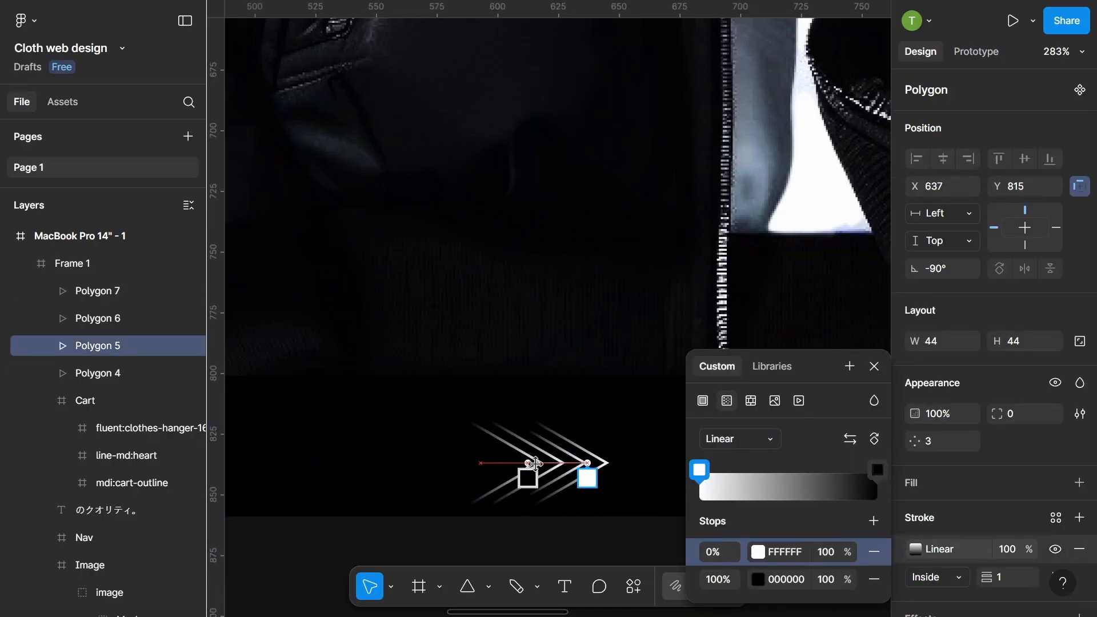
pyautogui.press('Escape')
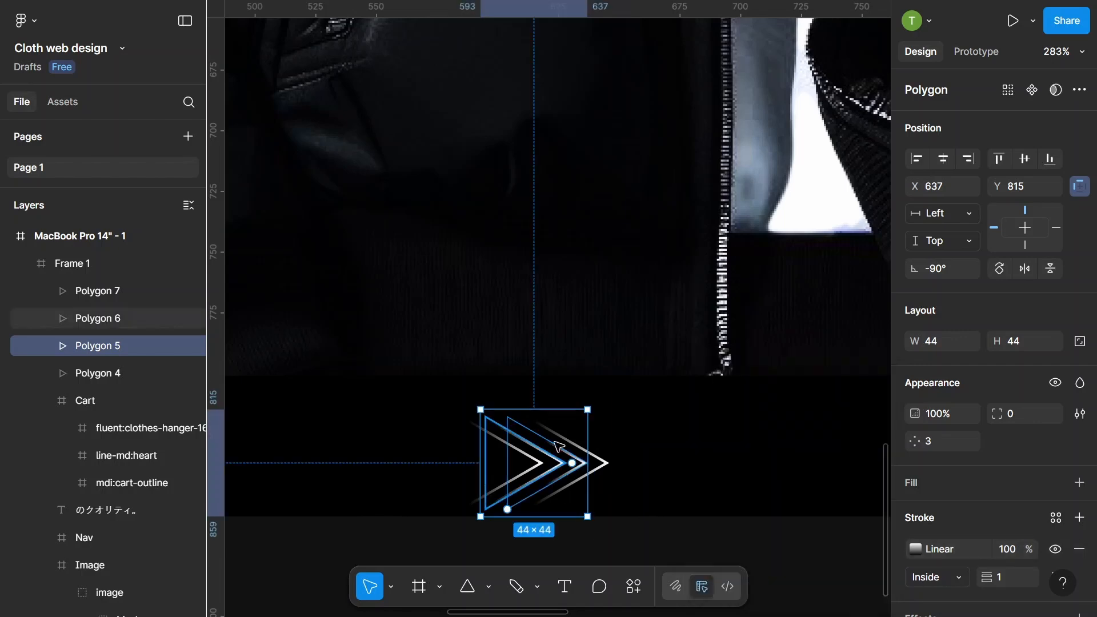
# - Shorten the stroke gradient of Polygon 6 even more, bringing its black stop close to the tip
pyautogui.click(508, 434)
pyautogui.click(914, 549)
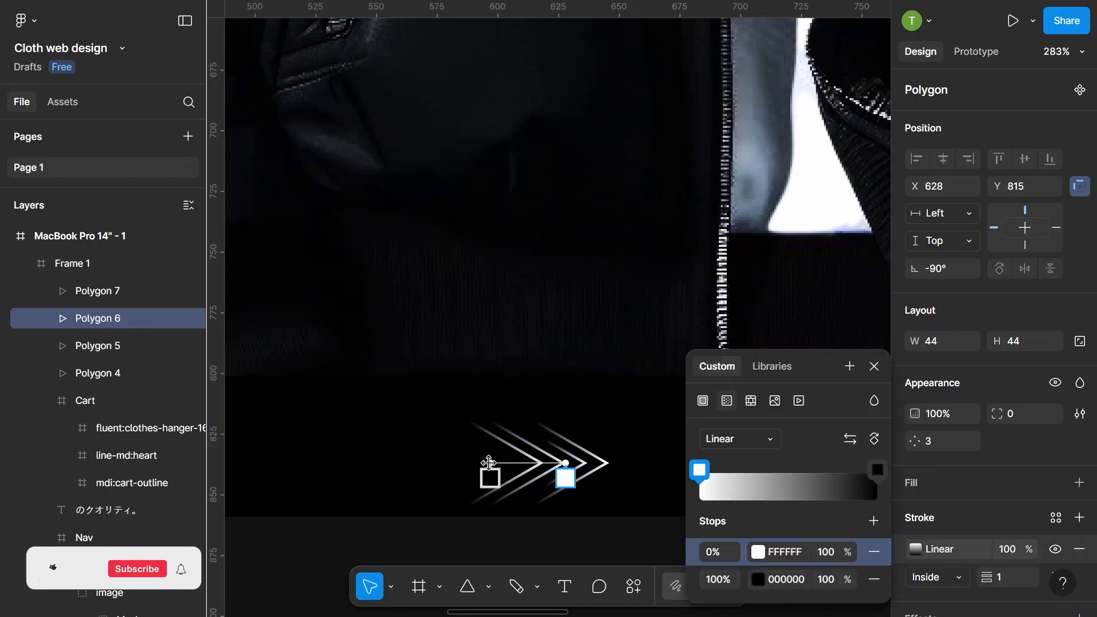
pyautogui.moveTo(490, 462); pyautogui.dragTo(527, 461)
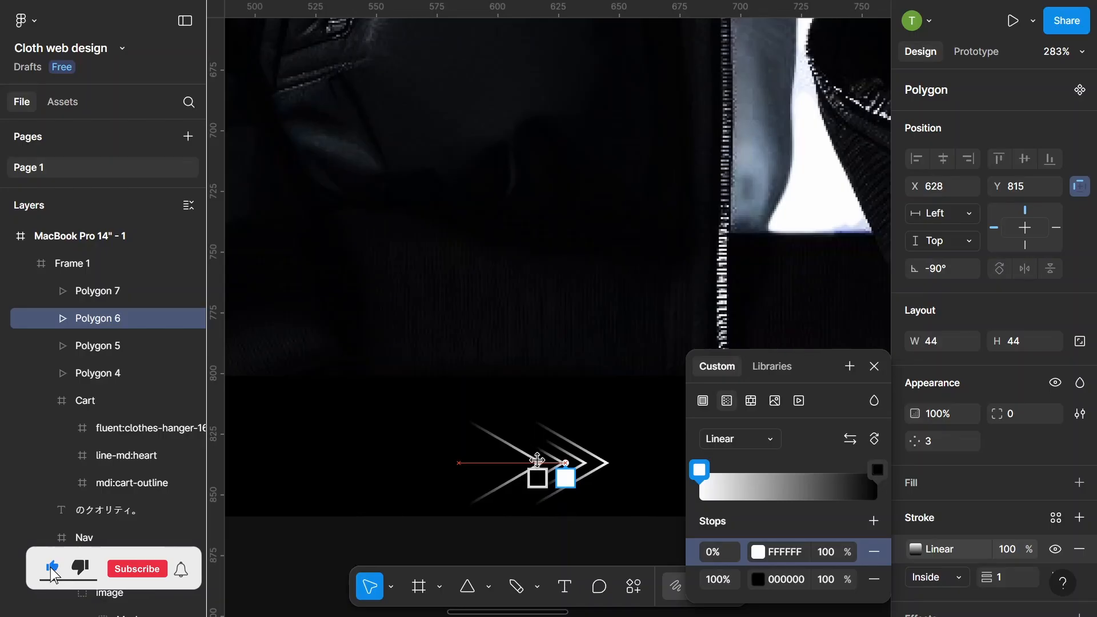
pyautogui.click(580, 534)
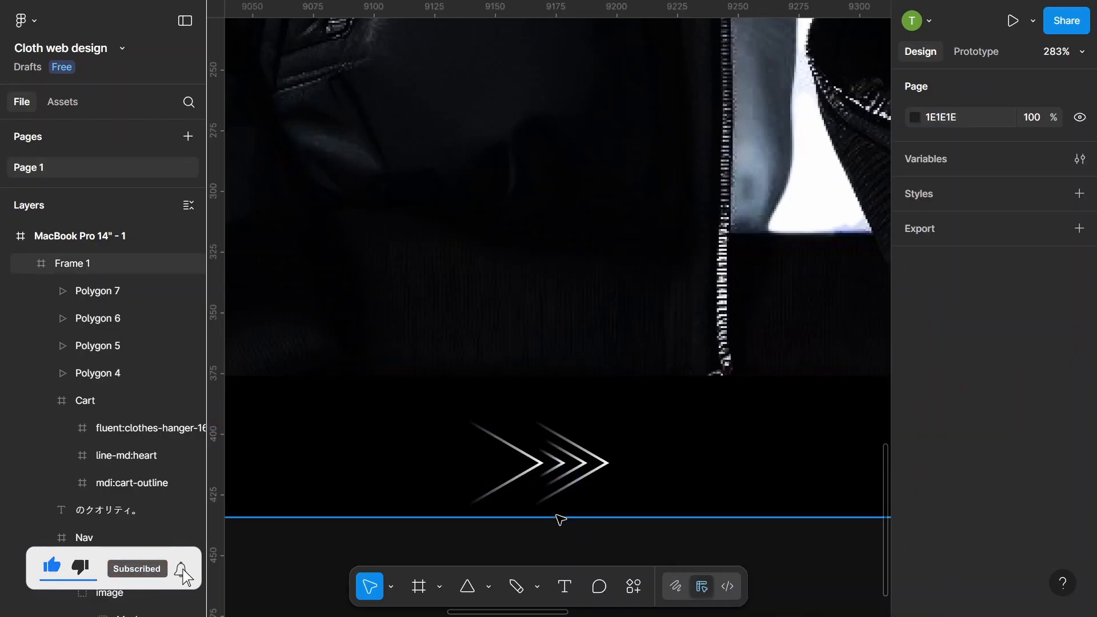
# - Shorten the stroke gradient of Polygon 7 by moving its black stop to the centre of the shape's bounding box
pyautogui.click(519, 477)
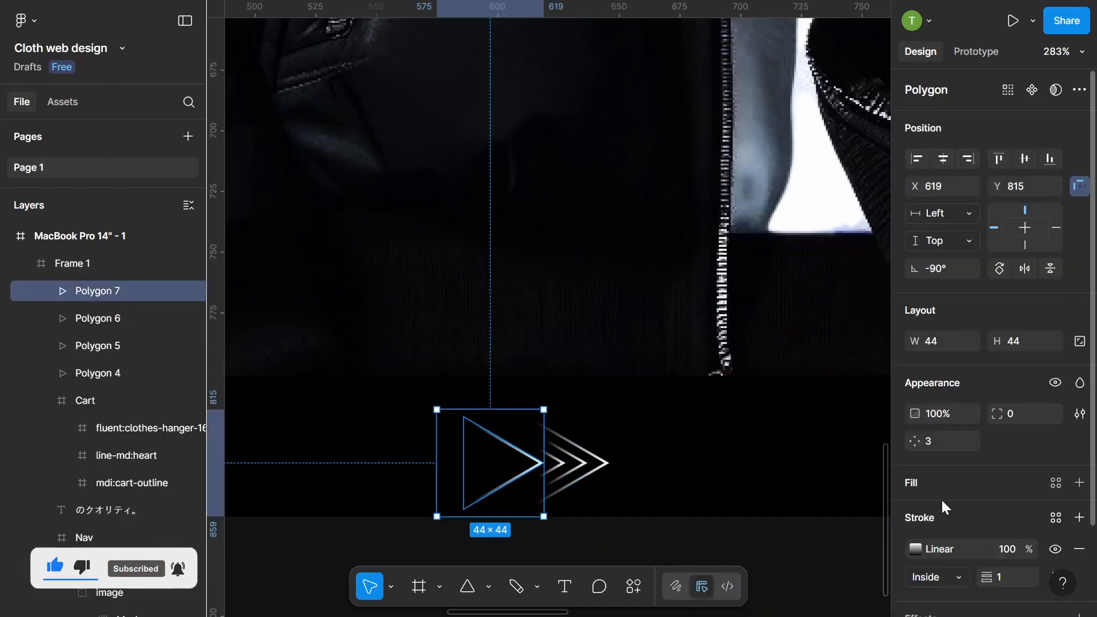
pyautogui.scroll(-3, 945, 507)
pyautogui.click(915, 463)
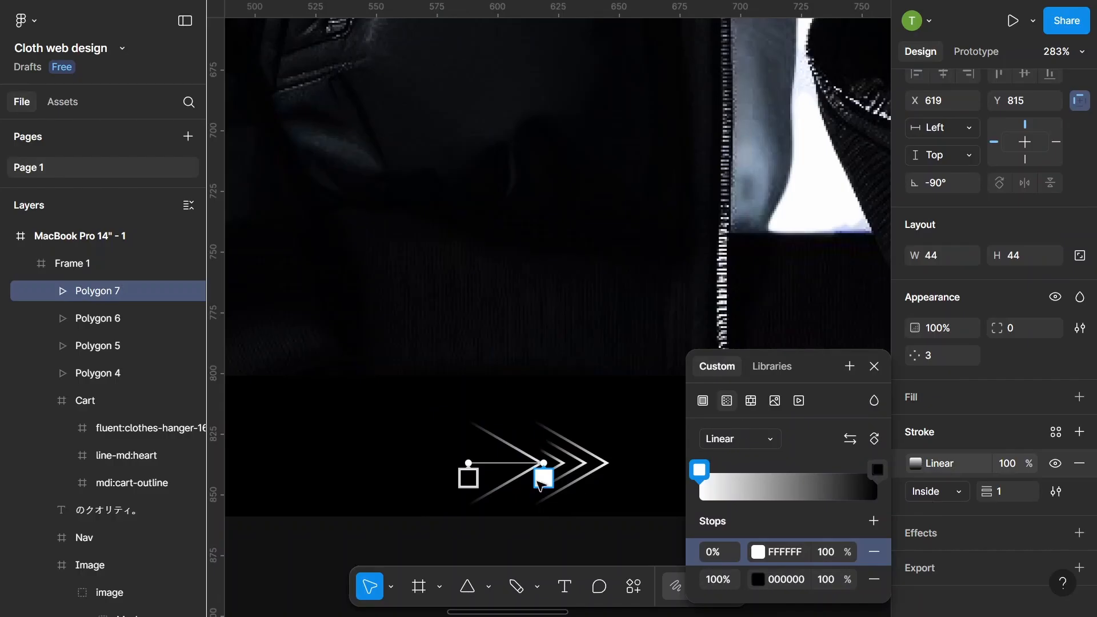
pyautogui.moveTo(469, 462)
pyautogui.mouseDown()
pyautogui.moveTo(523, 462)
pyautogui.moveTo(491, 463)
pyautogui.mouseUp()
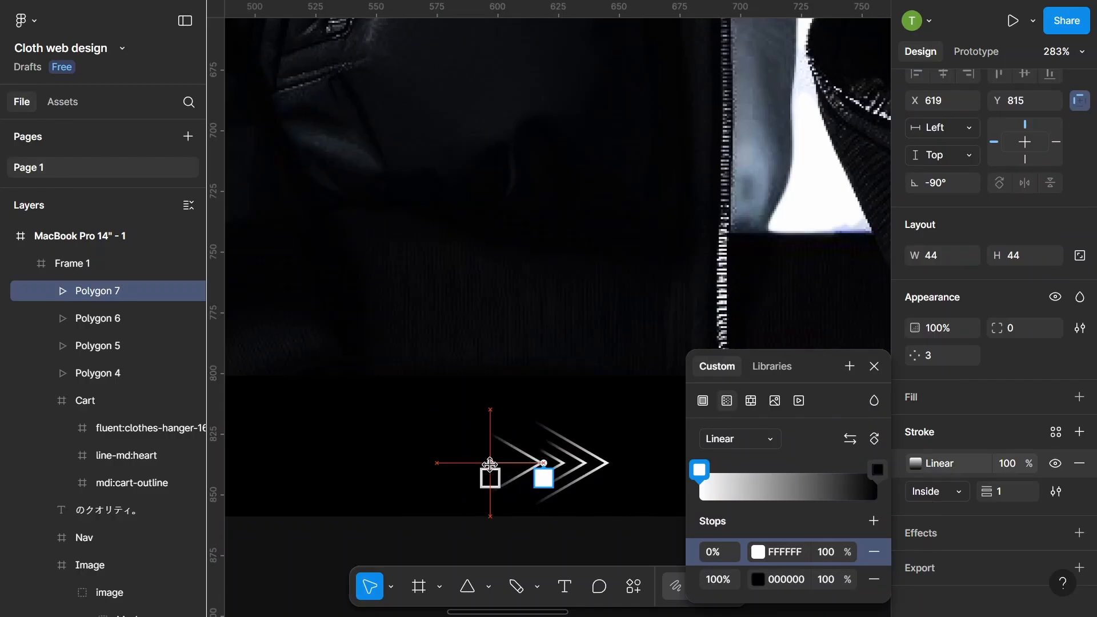
pyautogui.click(538, 541)
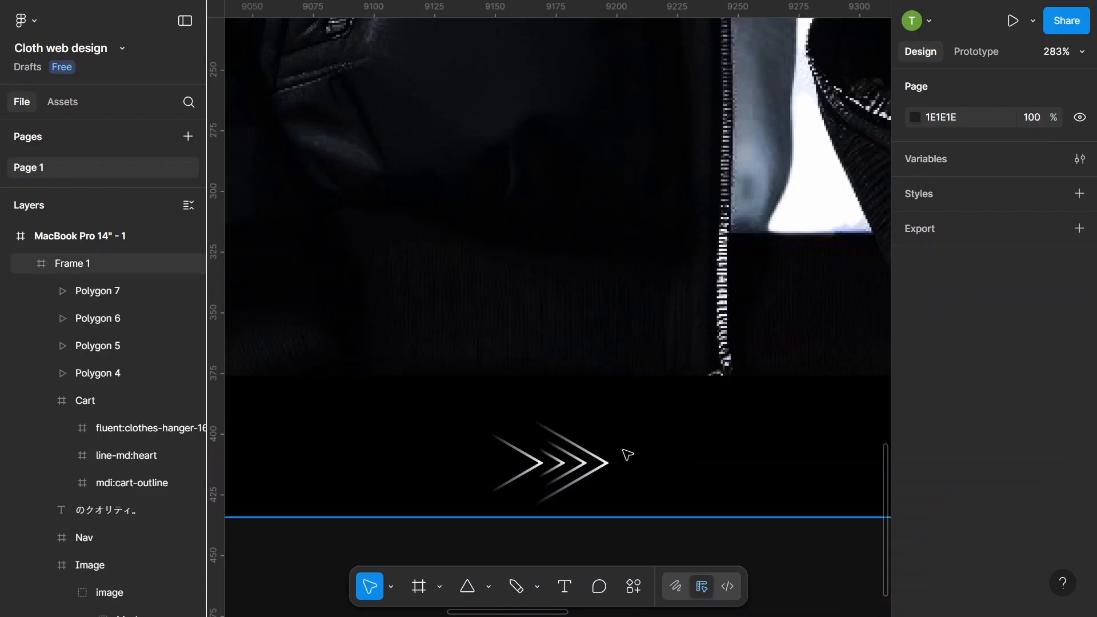
# - Wrap Polygon 4 through Polygon 7 together in one frame
pyautogui.scroll(-5, 600, 342)
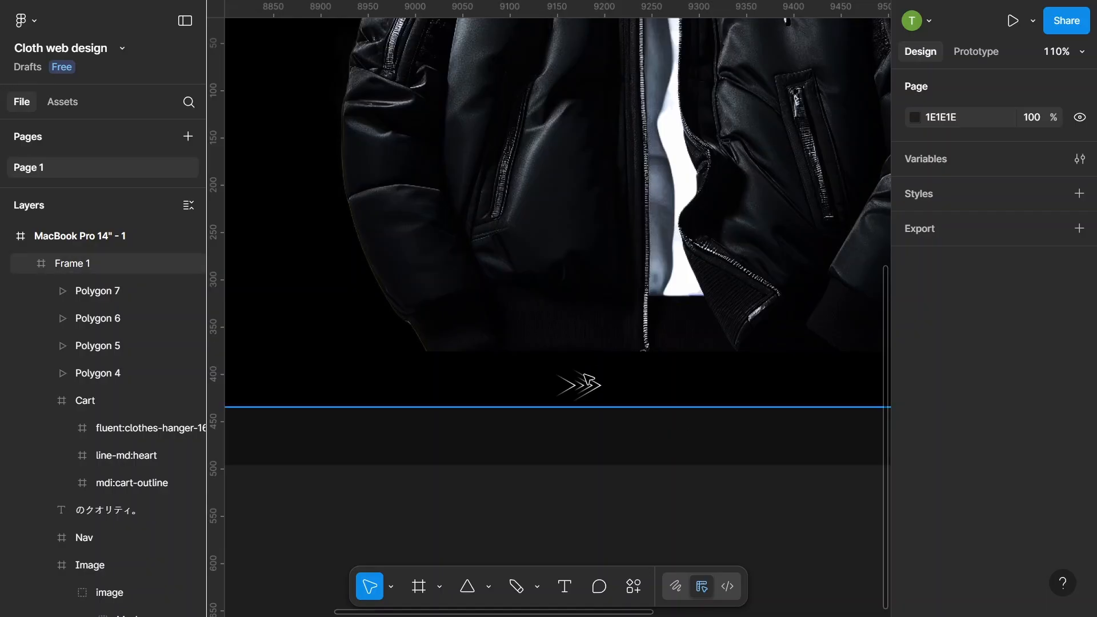
pyautogui.click(80, 374)
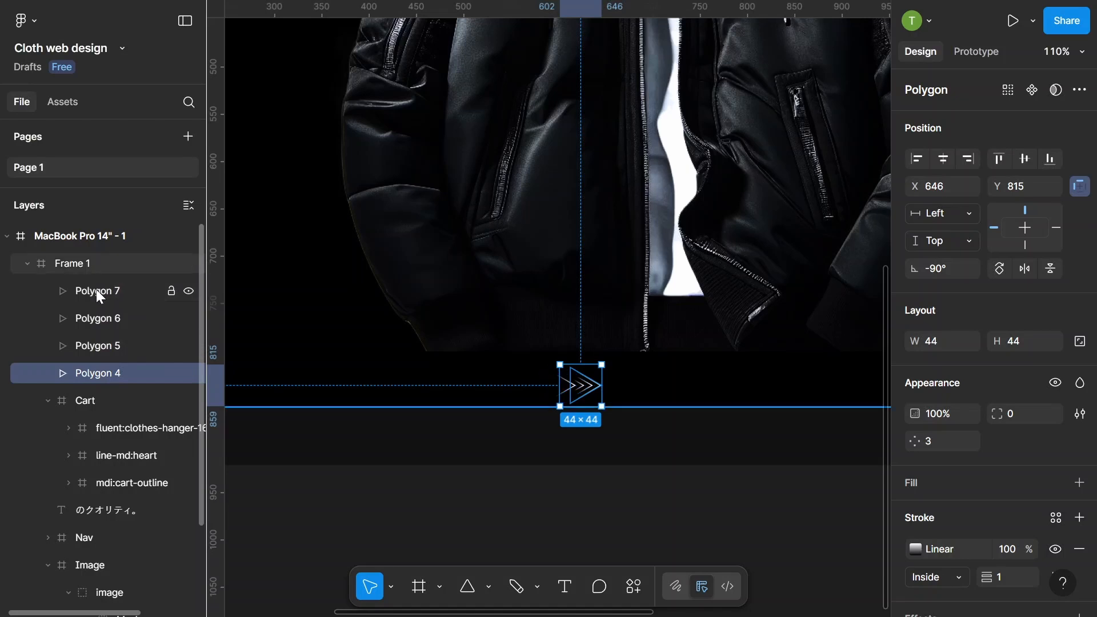
pyautogui.keyDown('shift'); pyautogui.click(96, 289); pyautogui.keyUp('shift')
pyautogui.scroll(3, 558, 387)
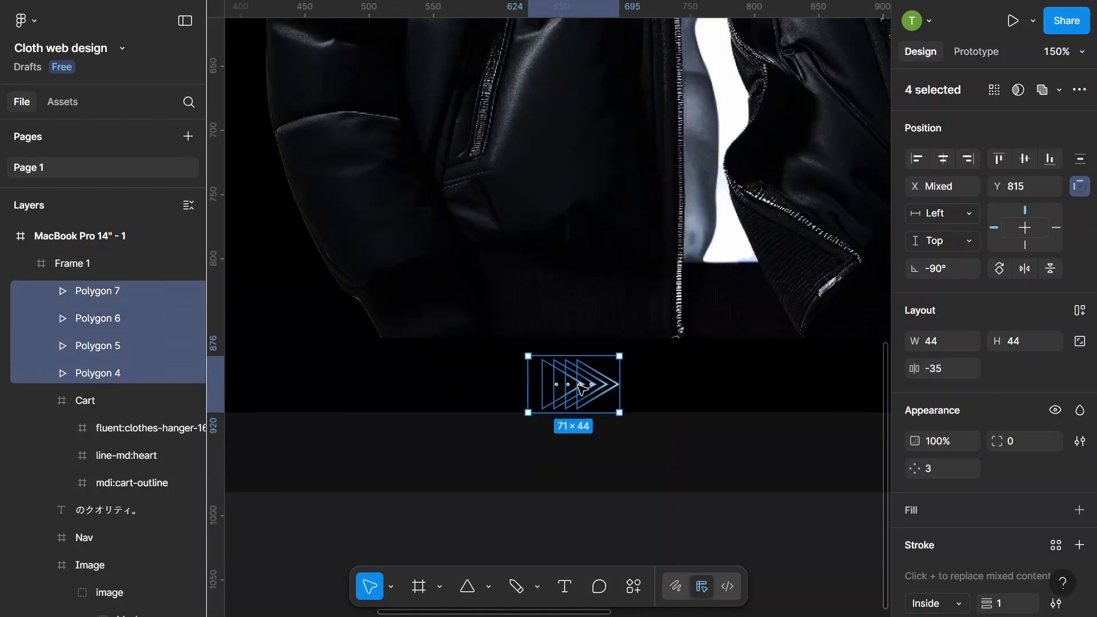
pyautogui.rightClick(579, 390)
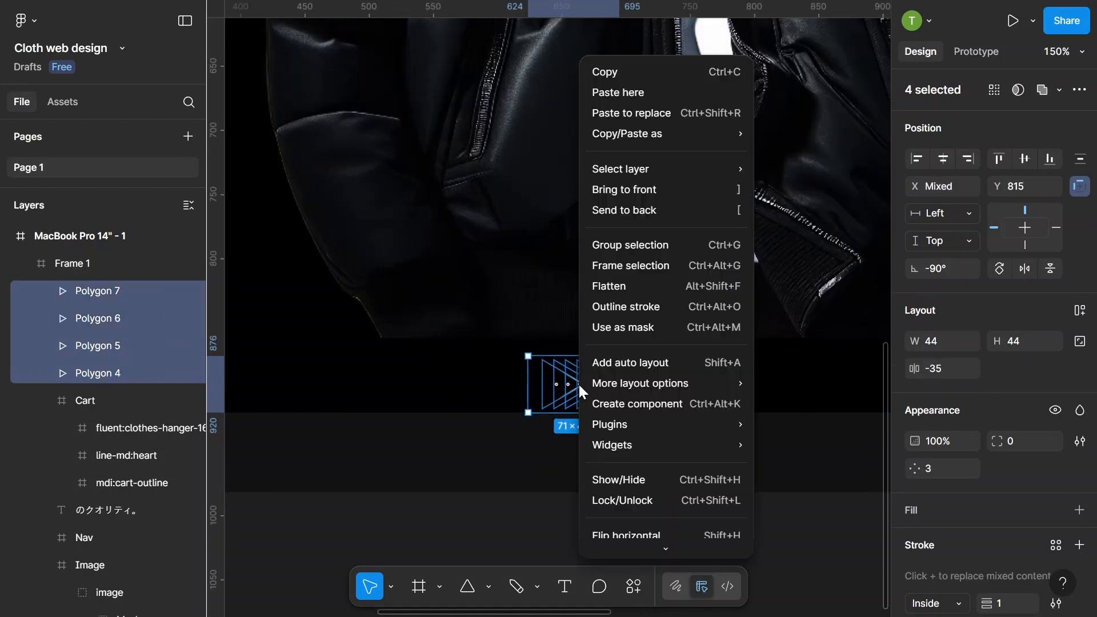
pyautogui.click(616, 267)
# - Rename the new frame around the chevron arrows to Next
pyautogui.doubleClick(122, 289)
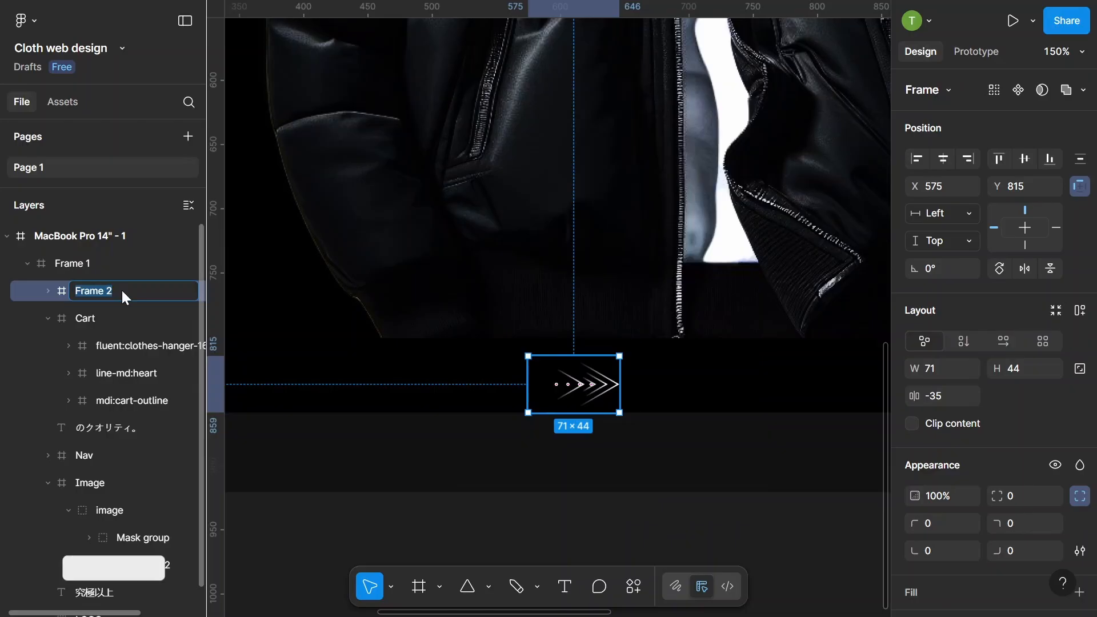
pyautogui.write('Next')
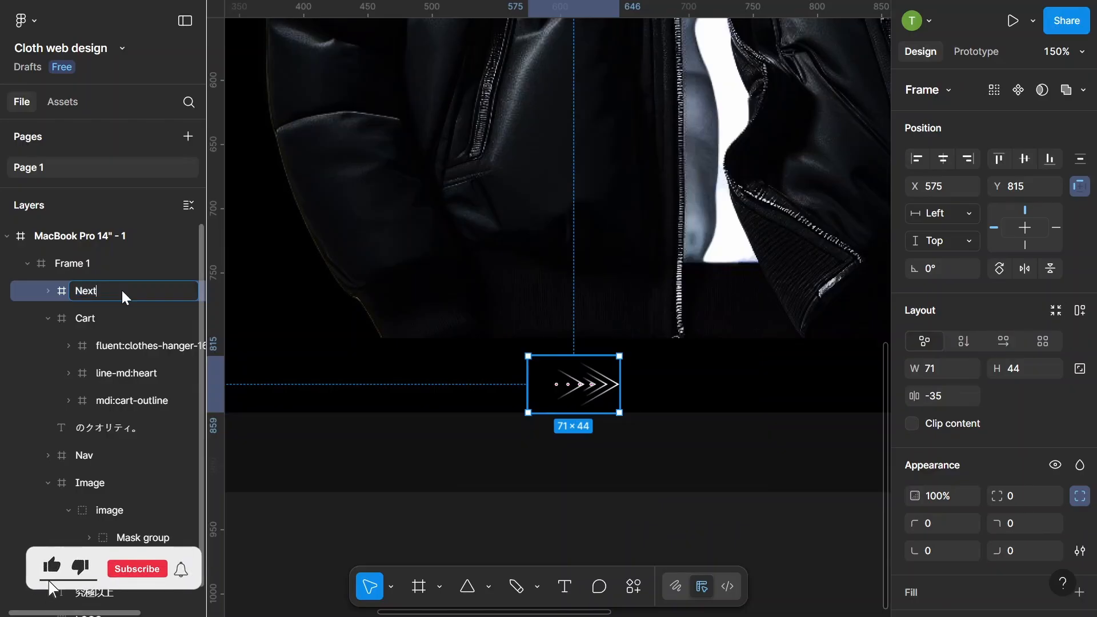
pyautogui.press('Return')
pyautogui.click(646, 517)
# - Move the Next frame slightly right below the jacket, to X 584 and Y 815
pyautogui.scroll(-5, 514, 441)
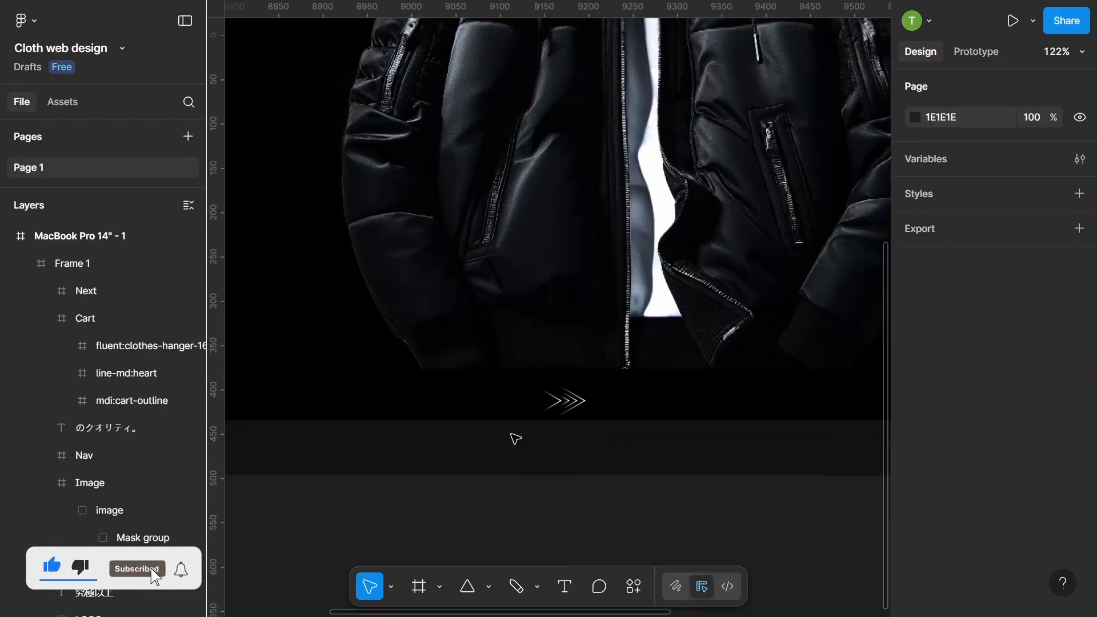
pyautogui.click(548, 416)
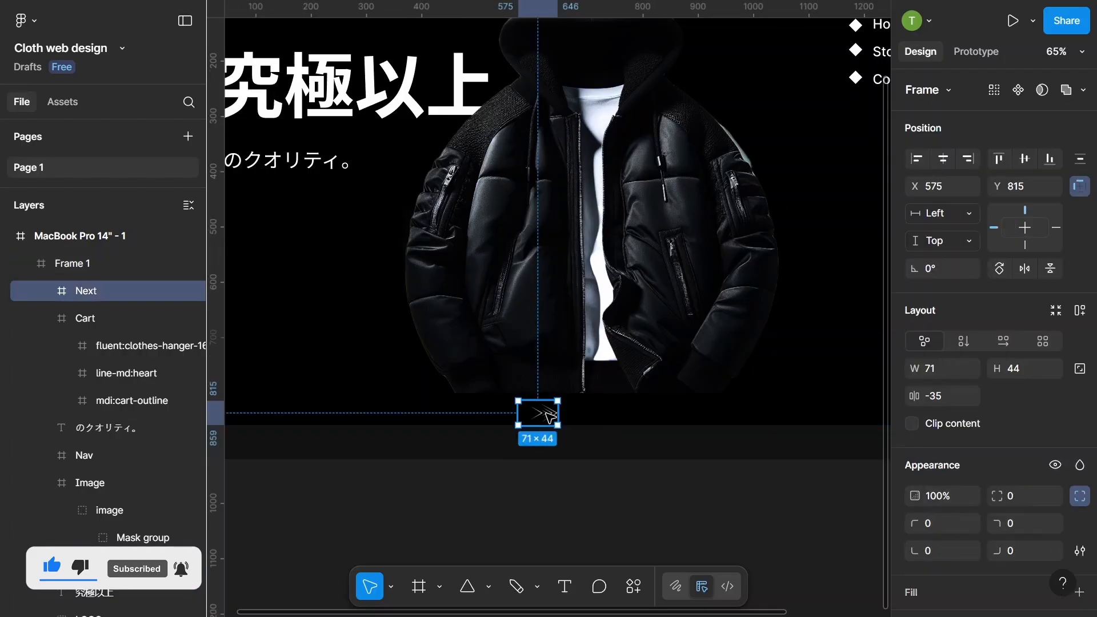
pyautogui.moveTo(548, 416); pyautogui.dragTo(552, 415)
# - Enlarge the Next frame to 76 × 47, and scale it proportionally with its arrows to about 97 × 60
pyautogui.scroll(5, 554, 417)
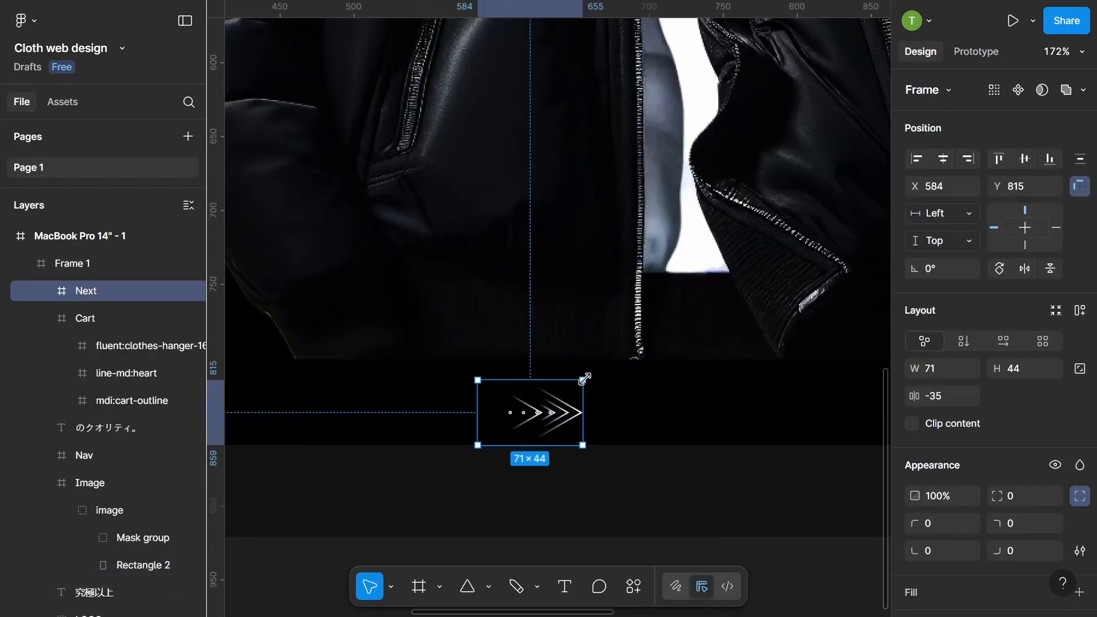
pyautogui.moveTo(583, 379)
pyautogui.mouseDown()
pyautogui.moveTo(609, 363)
pyautogui.moveTo(578, 375)
pyautogui.mouseUp()
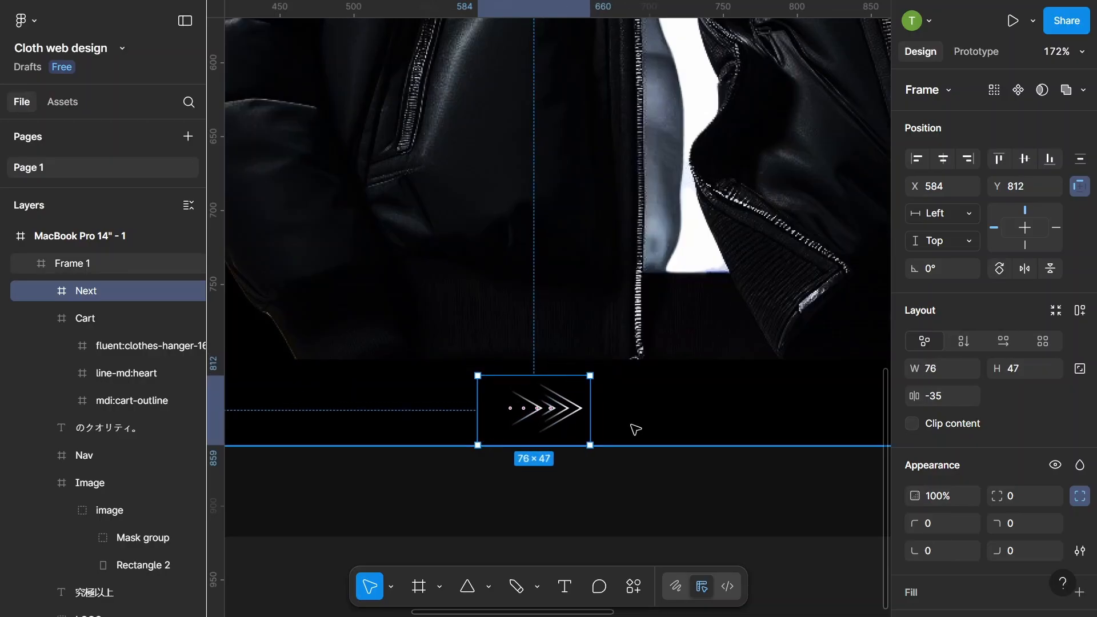
pyautogui.press('k')
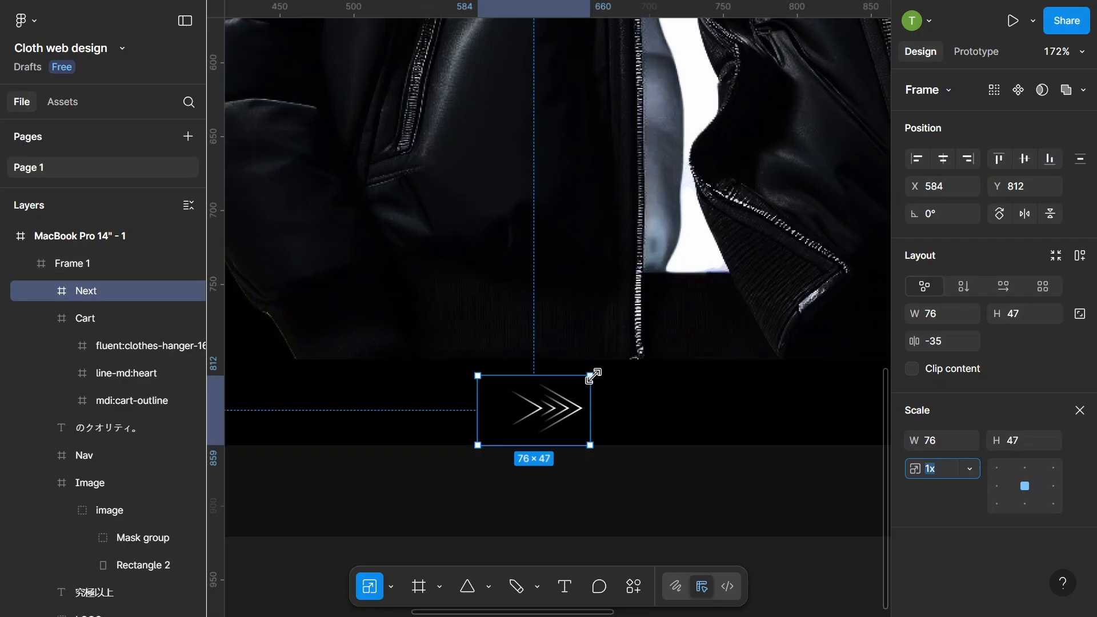
pyautogui.moveTo(591, 374); pyautogui.dragTo(620, 358)
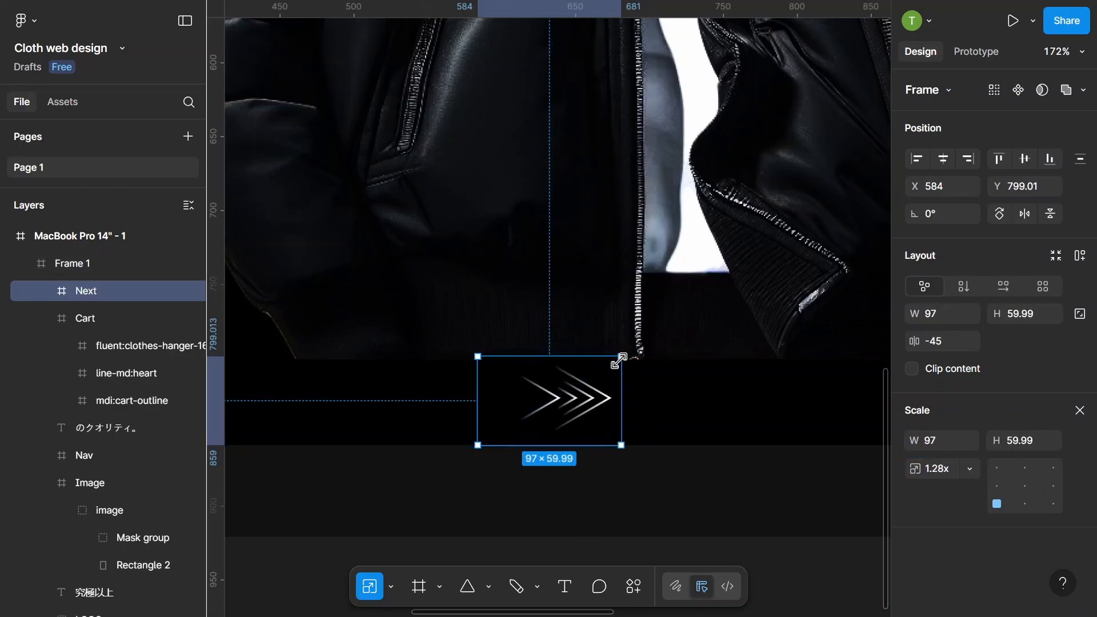
pyautogui.press('v')
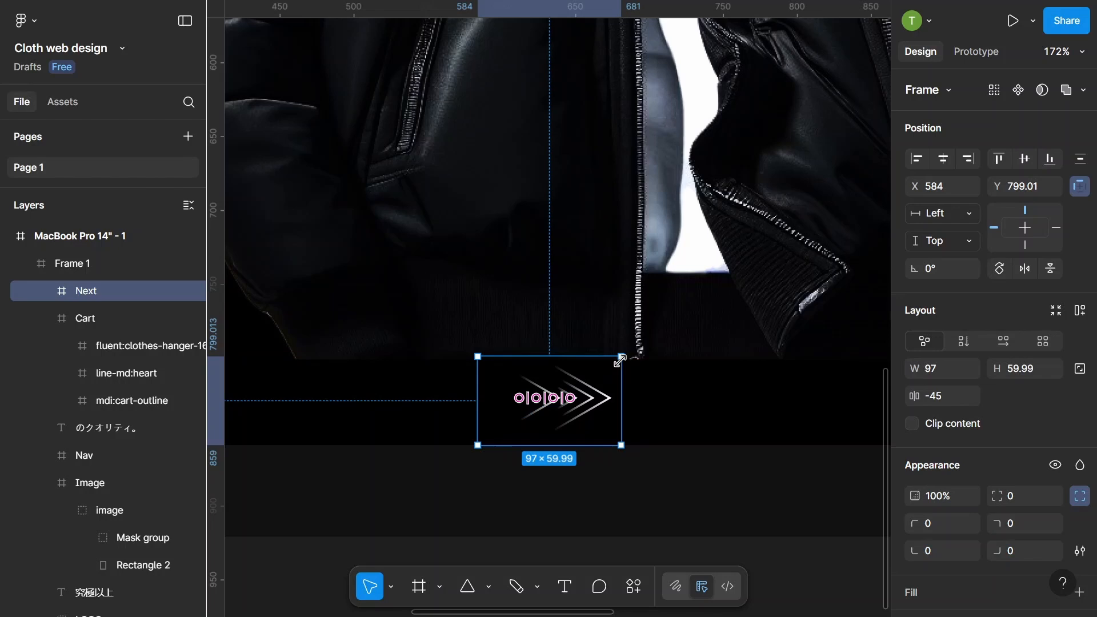
pyautogui.click(751, 489)
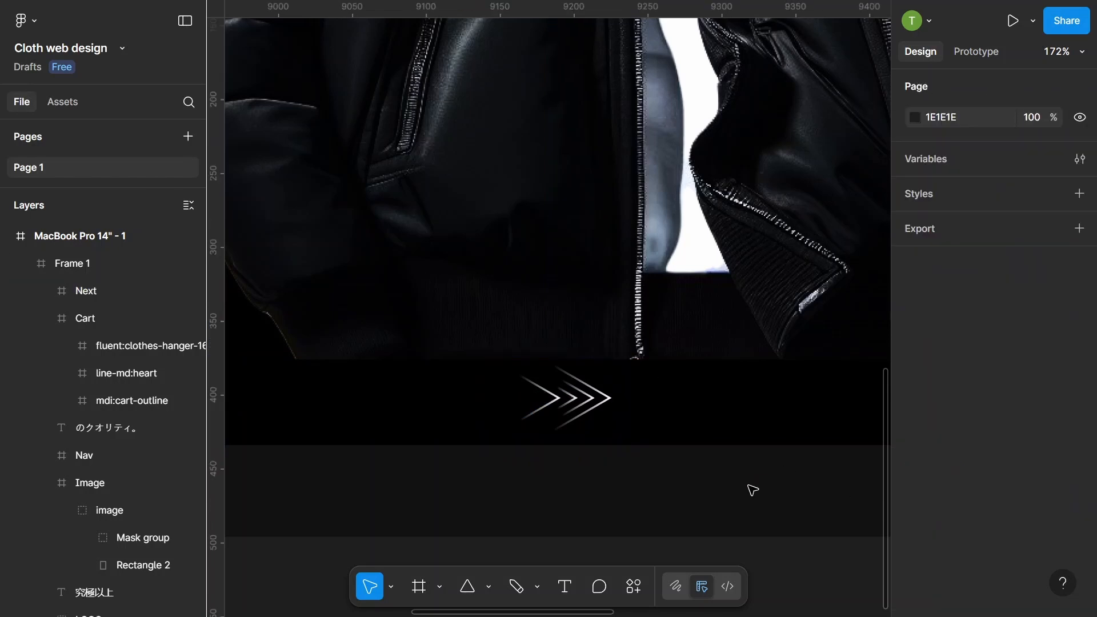
# - Duplicate the Next frame and place the copy to its right at X 694, Y 801
pyautogui.click(559, 417)
pyautogui.doubleClick(558, 414)
pyautogui.scroll(-3, 557, 413)
pyautogui.hotkey('ctrl', 'd')
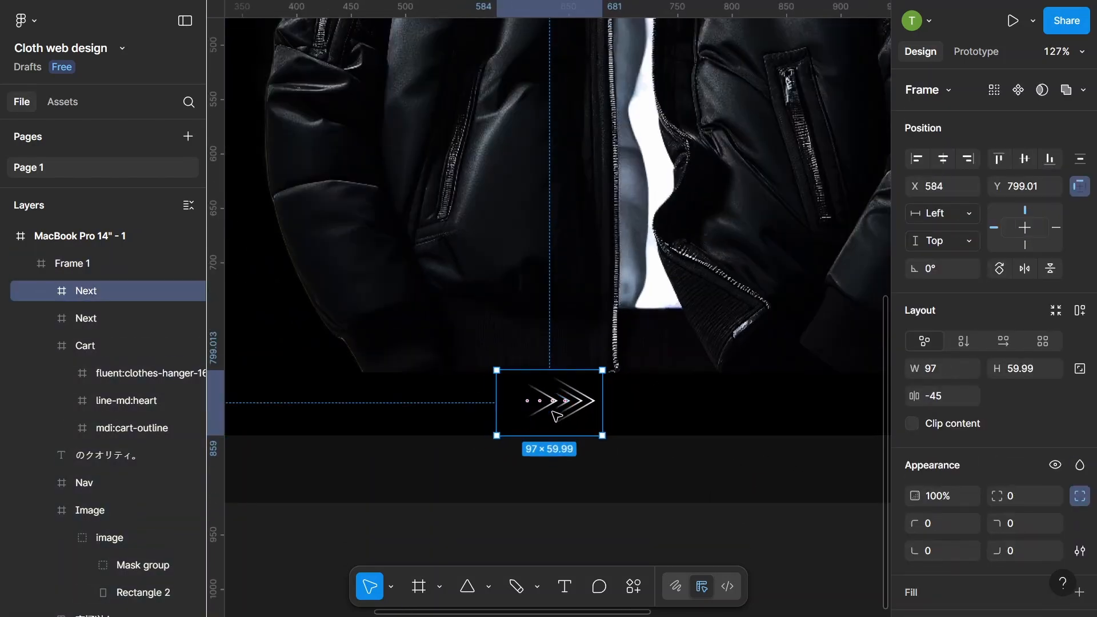
pyautogui.moveTo(557, 416); pyautogui.dragTo(677, 418)
# - Flip the duplicated arrow frame horizontally so its chevrons point left
pyautogui.rightClick(687, 421)
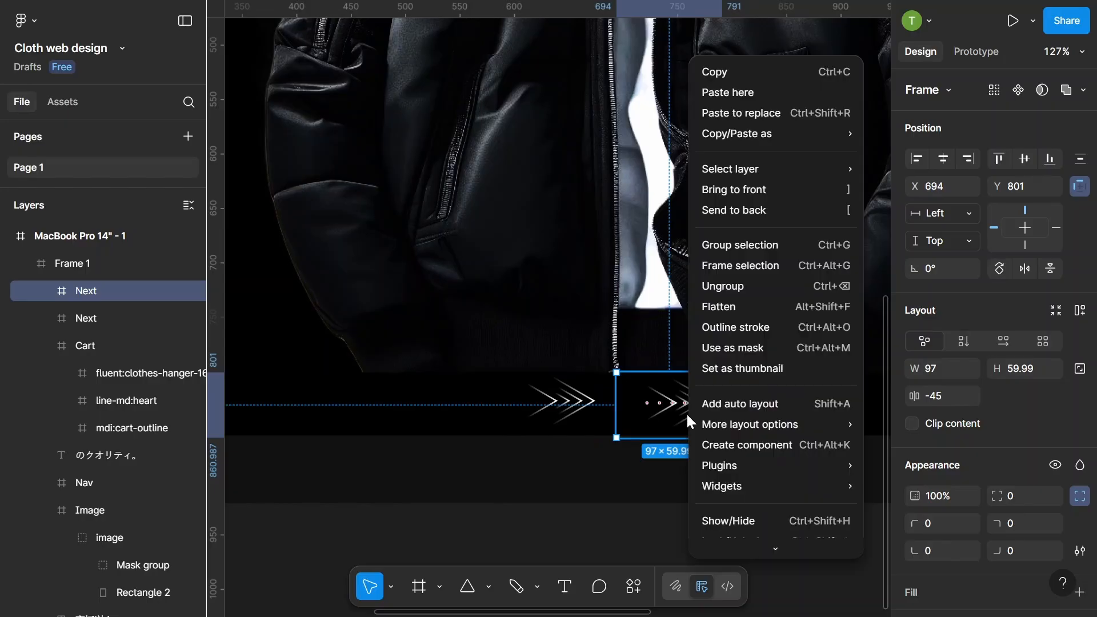
pyautogui.scroll(-1, 725, 491)
pyautogui.click(726, 519)
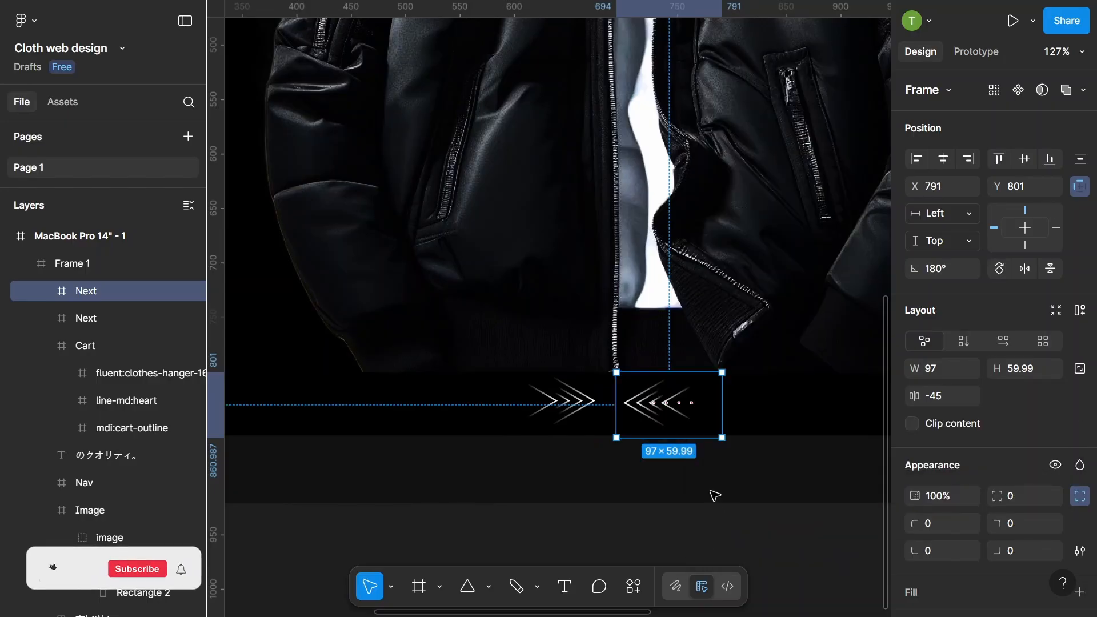
# - Align the two Next frames along their vertical centres
pyautogui.keyDown('shift'); pyautogui.click(577, 420); pyautogui.keyUp('shift')
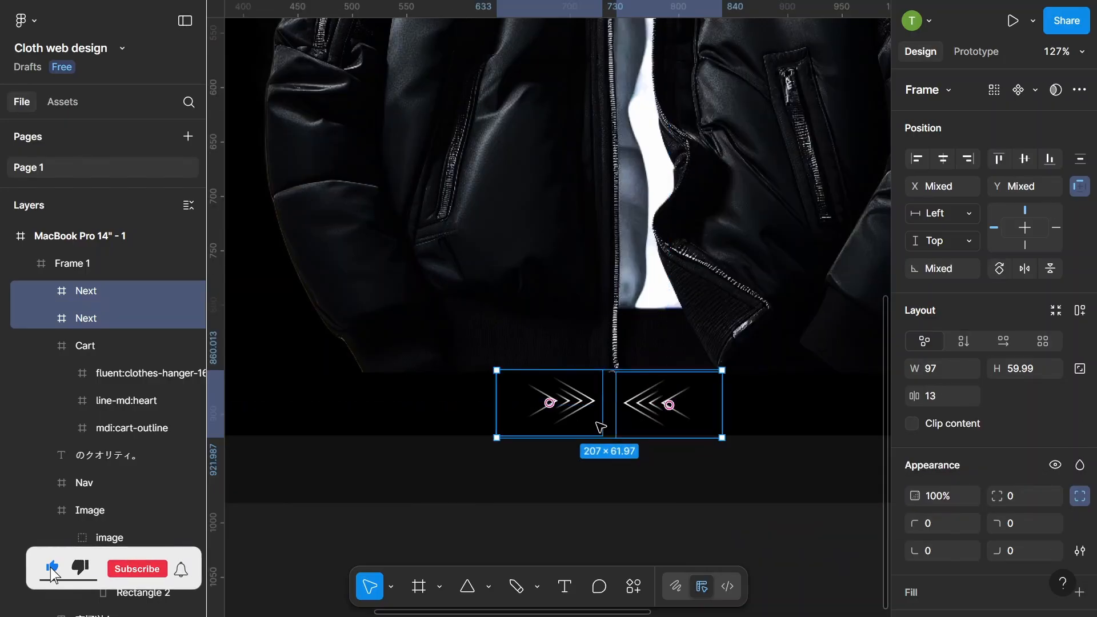
pyautogui.scroll(-4, 600, 427)
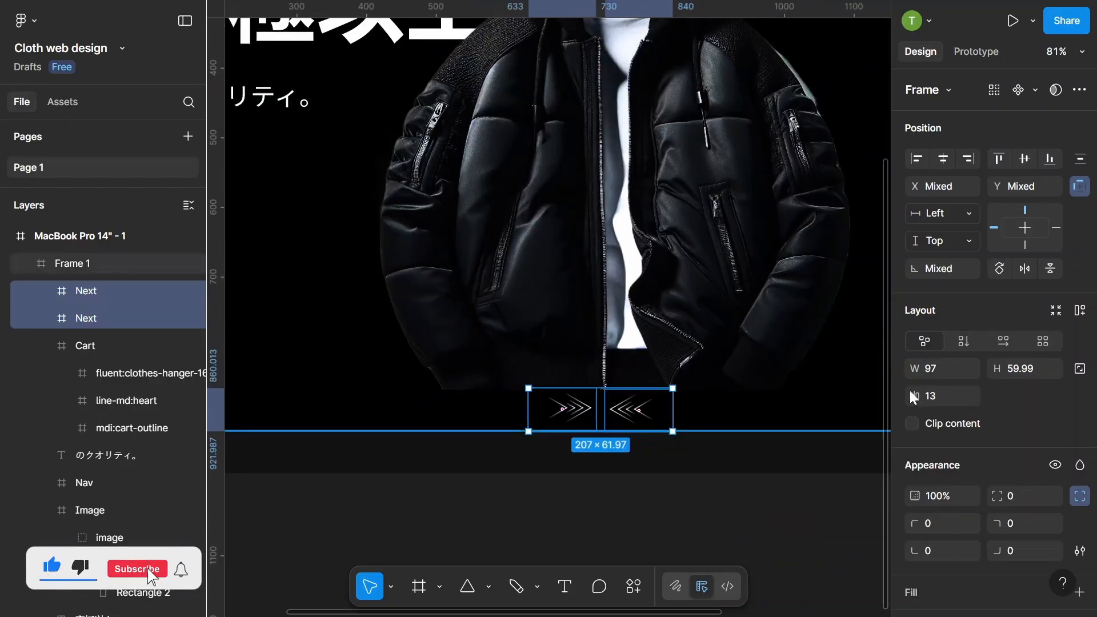
pyautogui.click(1024, 158)
# - Shift both arrow frames together about 20 px right, to Y 801, so the pair sits centred under the jacket
pyautogui.scroll(-5, 595, 409)
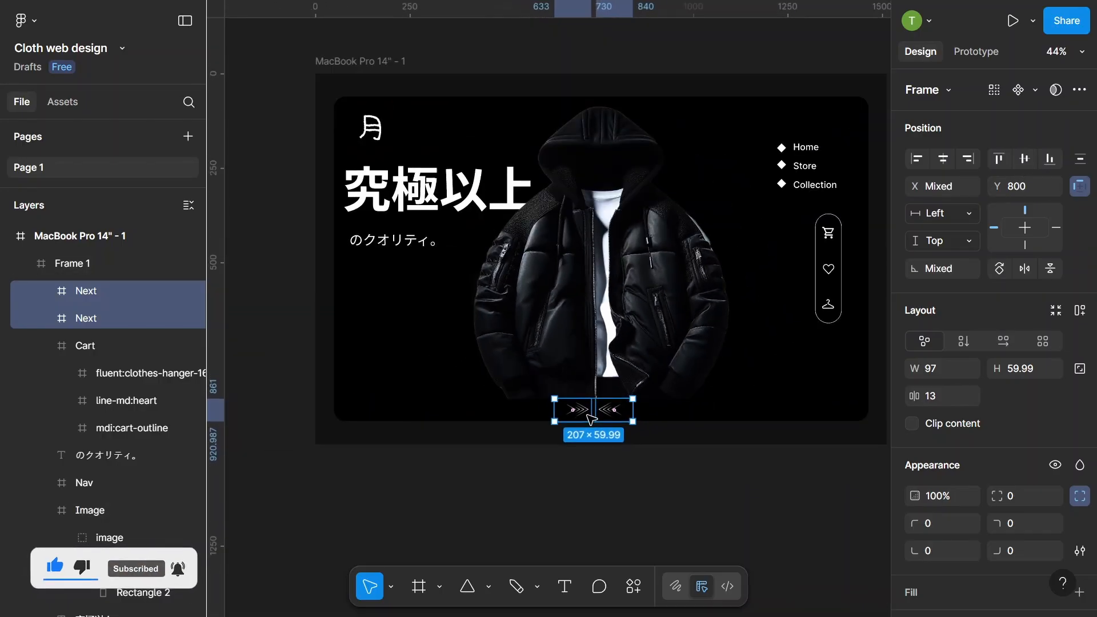
pyautogui.moveTo(591, 419); pyautogui.dragTo(607, 417)
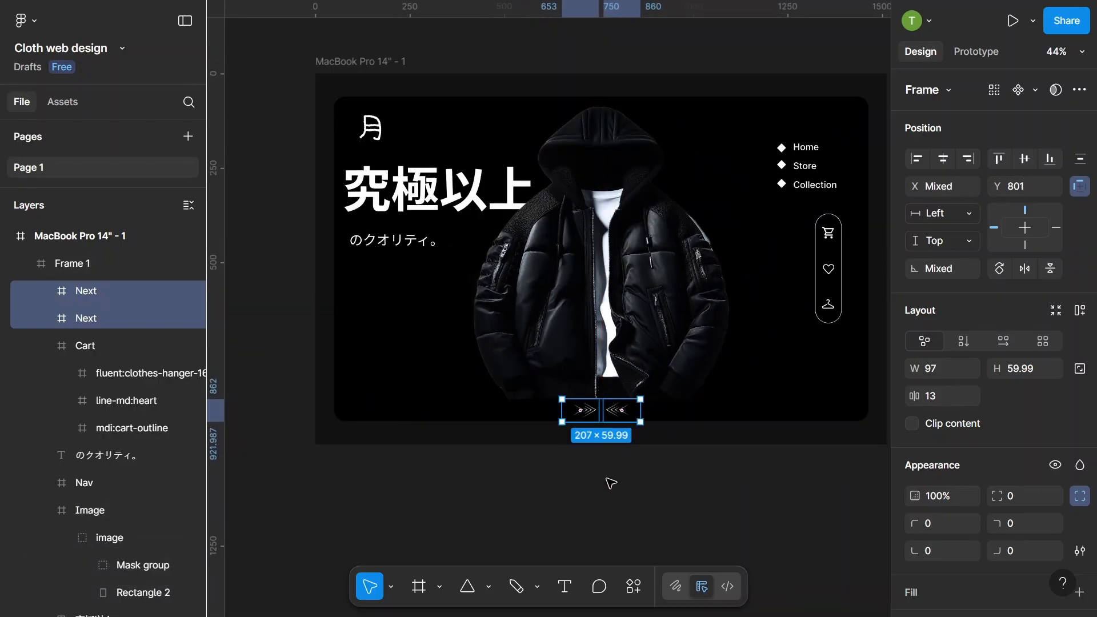
pyautogui.click(610, 490)
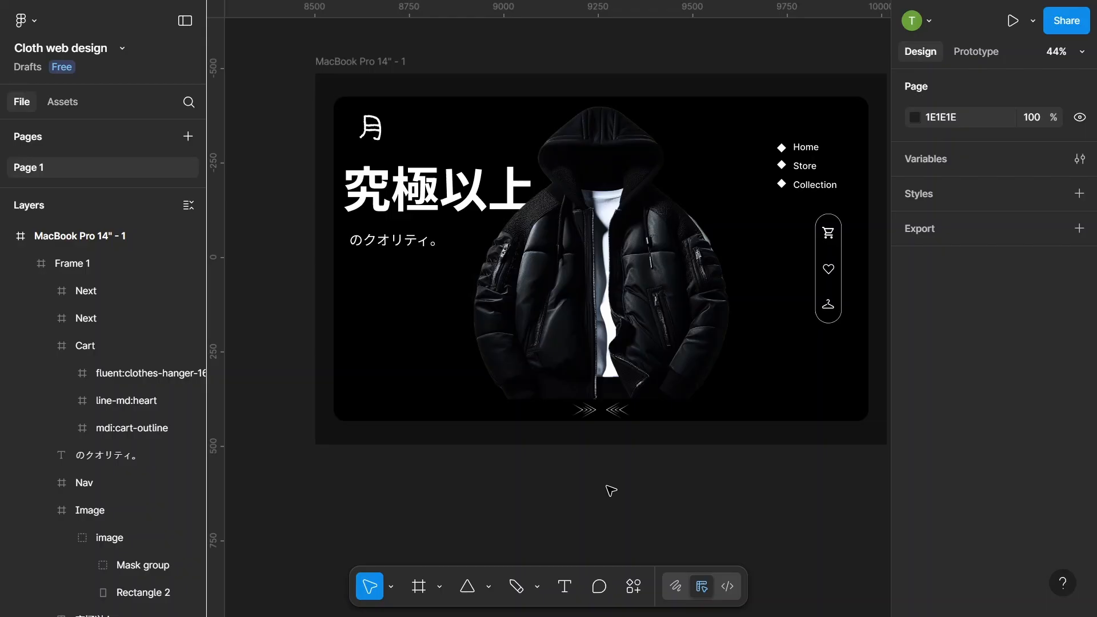
pyautogui.scroll(-3, 715, 462)
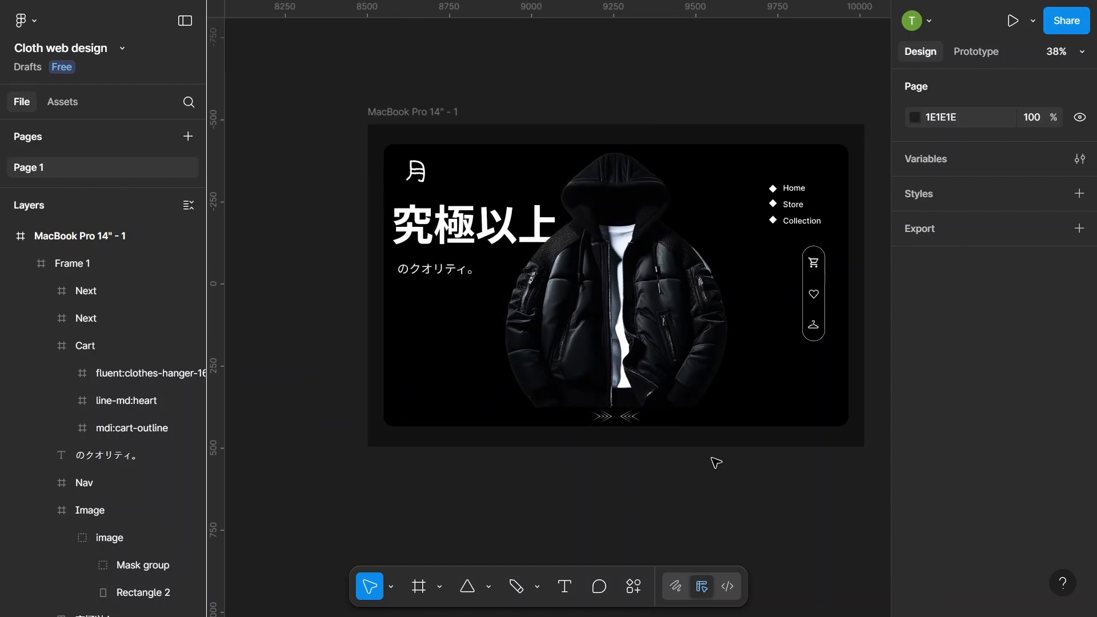
pyautogui.scroll(5, 710, 426)
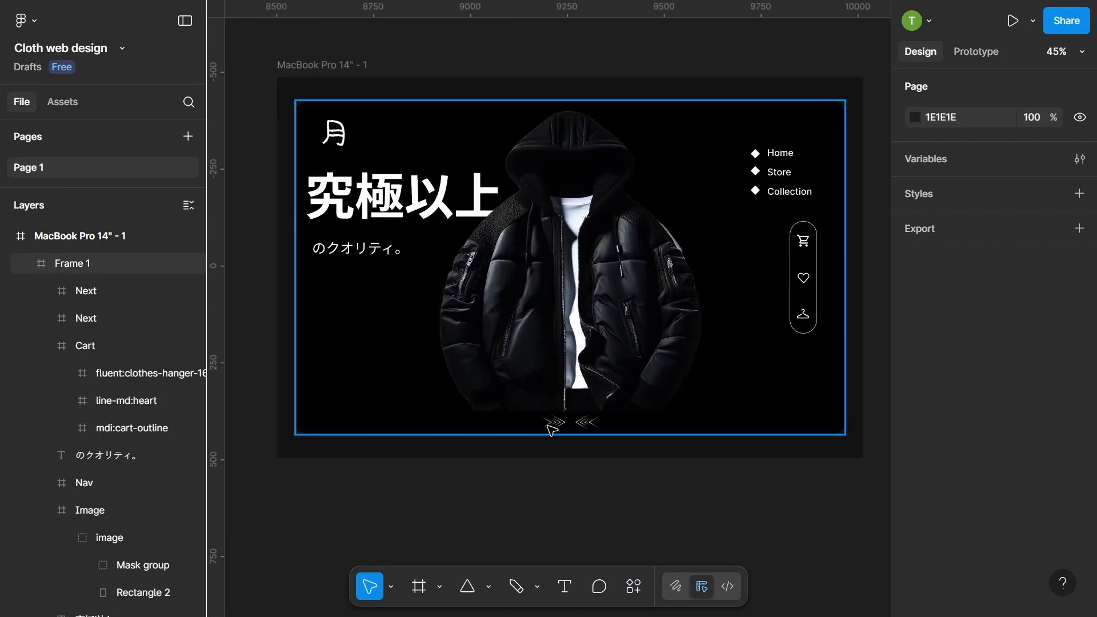
pyautogui.scroll(3, 554, 421)
pyautogui.scroll(-3, 601, 449)
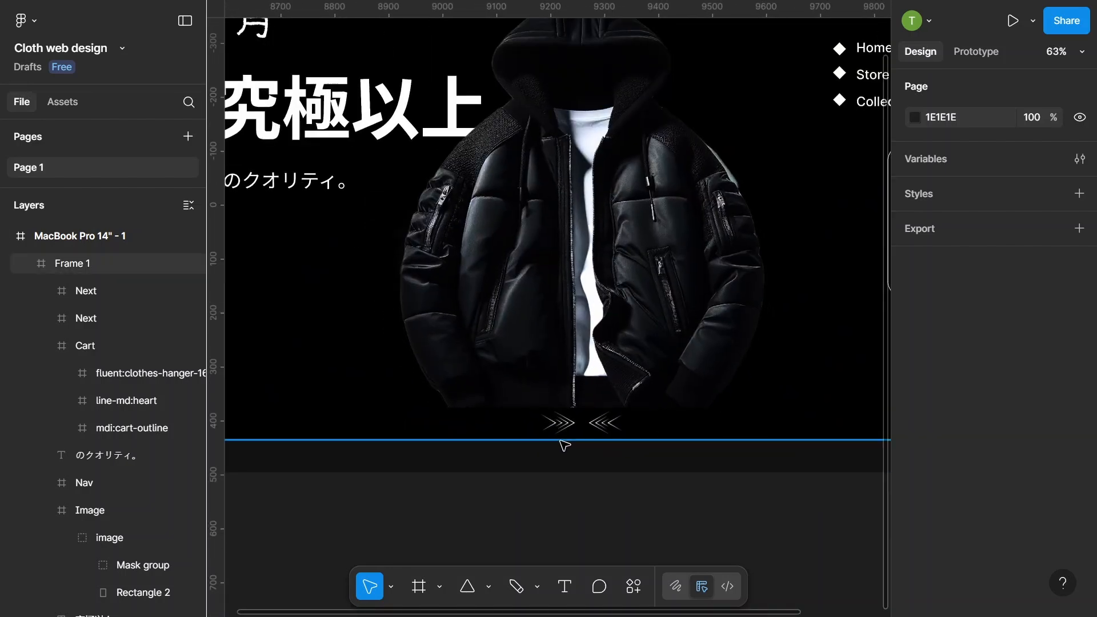
pyautogui.scroll(-2, 817, 401)
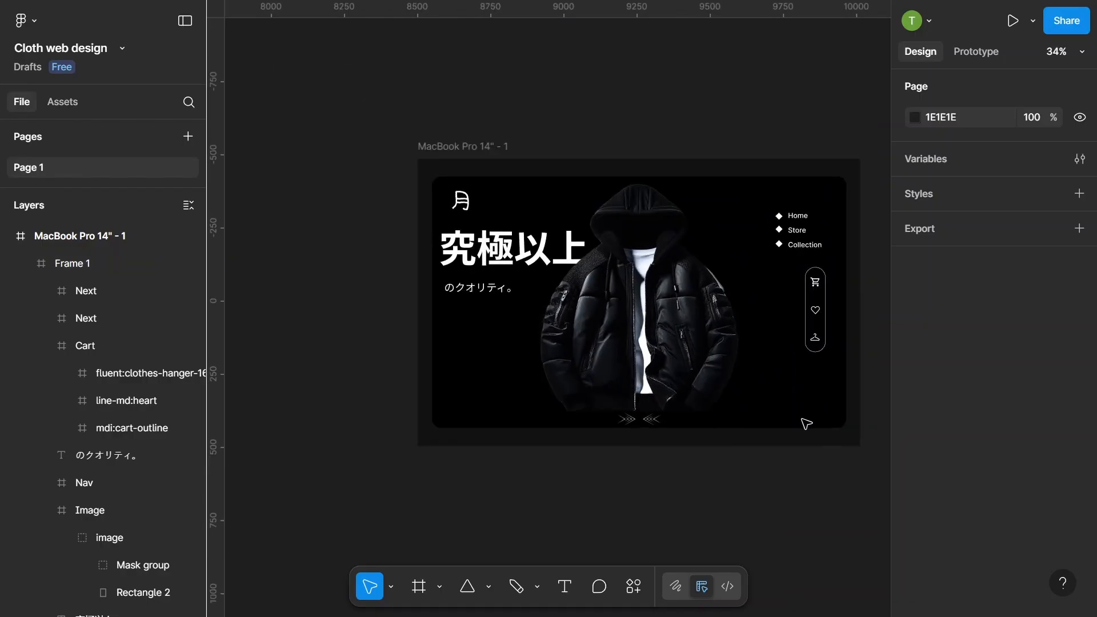
pyautogui.moveTo(780, 456); pyautogui.dragTo(703, 458)
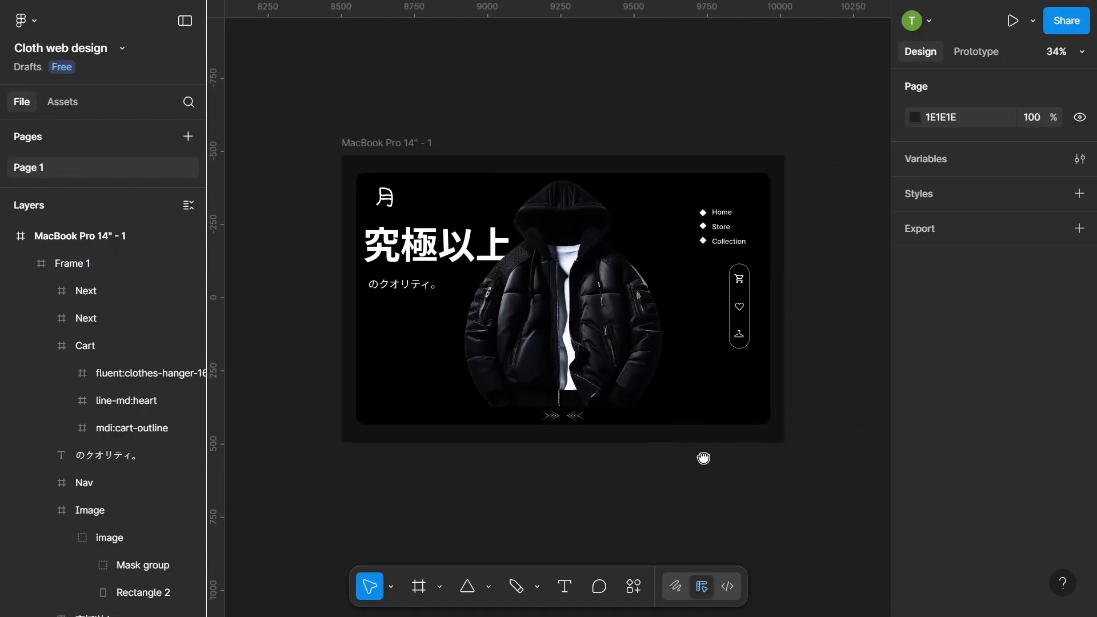
# - Add a drop shadow to Frame 1 with offset X 7, Y 14, blur 17.1 and spread 8
pyautogui.click(708, 416)
pyautogui.scroll(2, 661, 421)
pyautogui.scroll(-3, 996, 486)
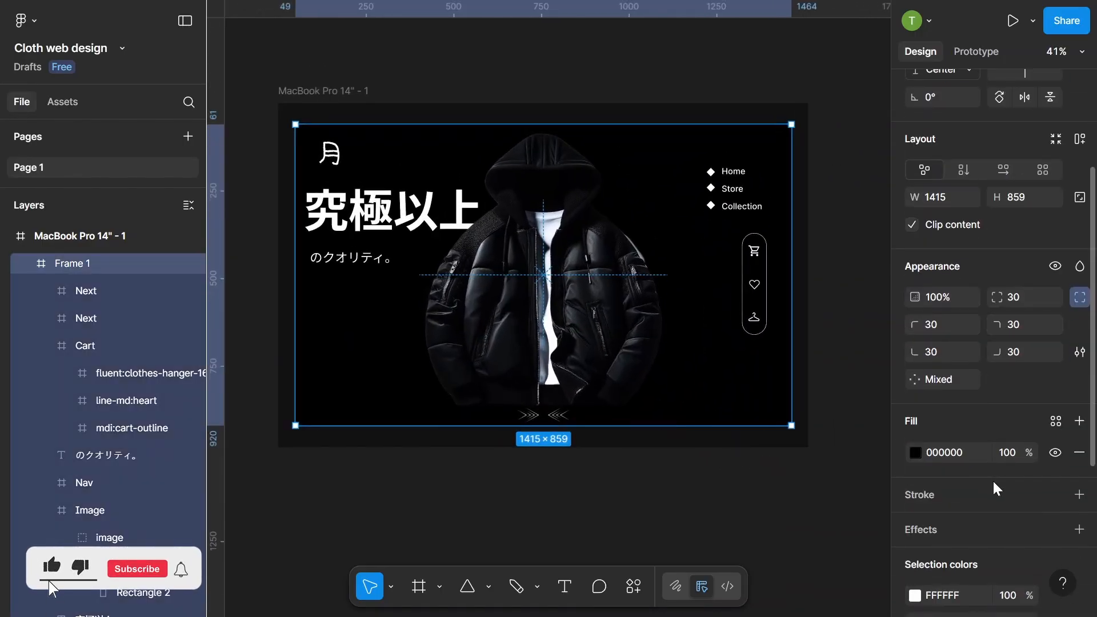
pyautogui.scroll(-3, 996, 489)
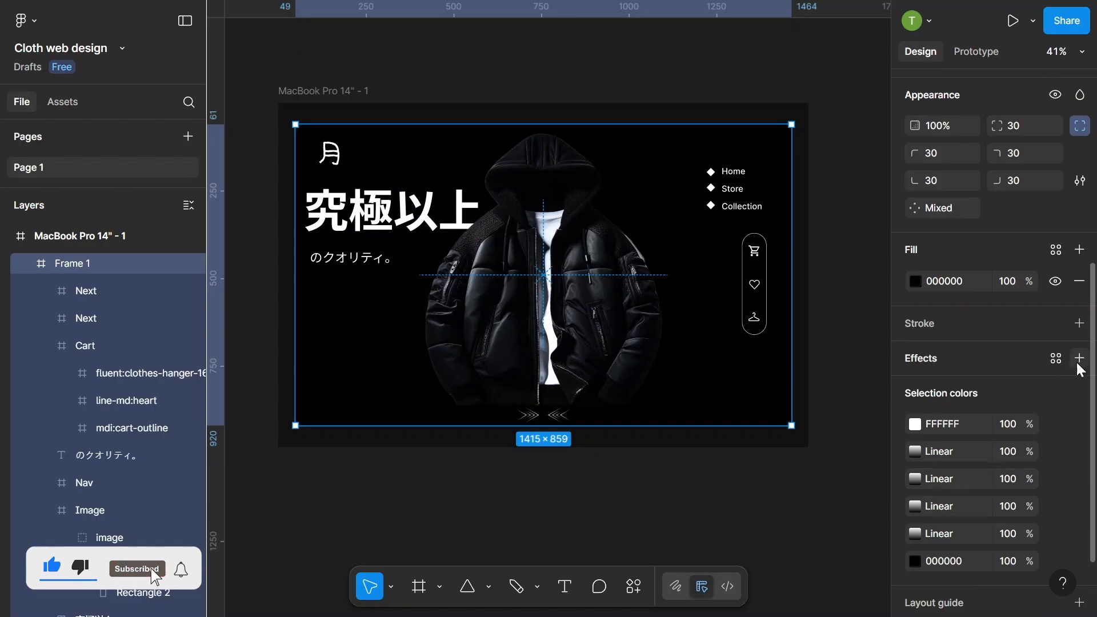
pyautogui.click(1078, 359)
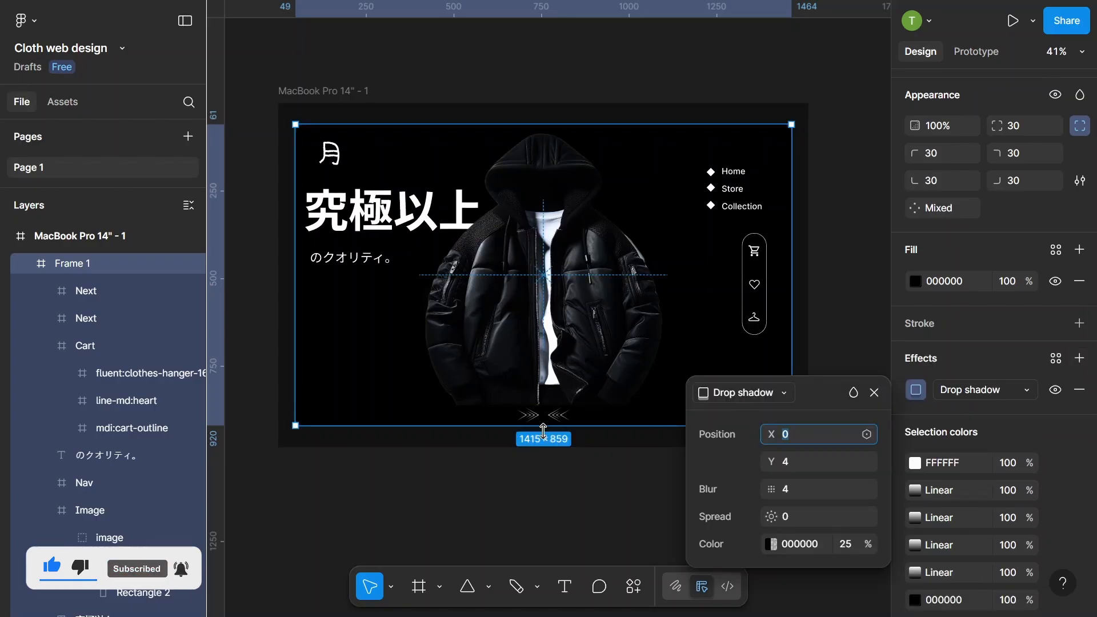
pyautogui.moveTo(770, 461); pyautogui.dragTo(790, 459)
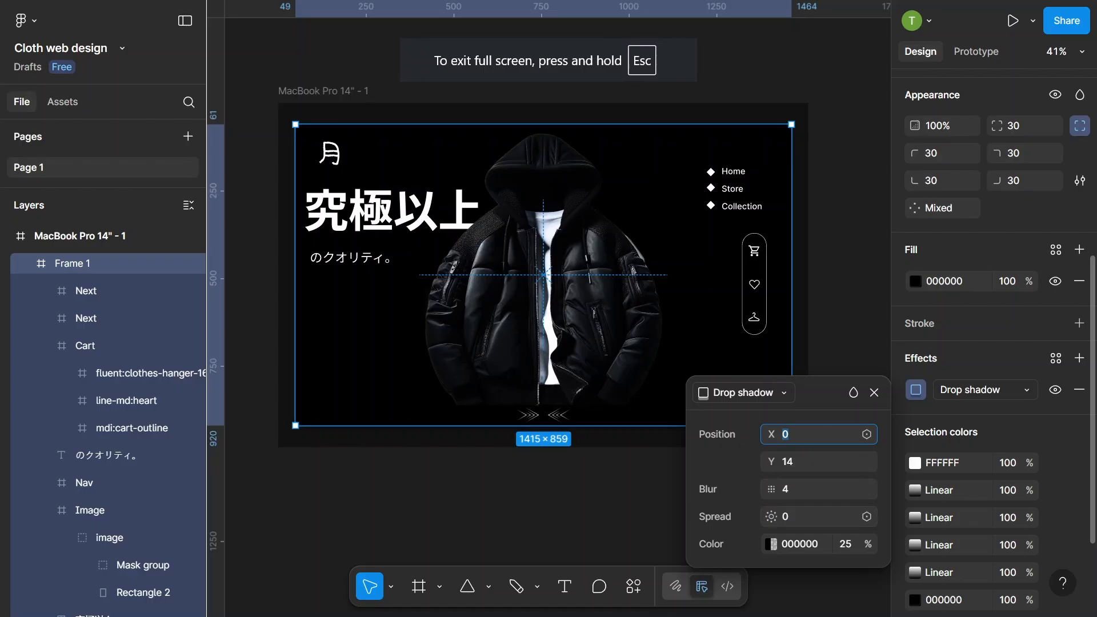
pyautogui.moveTo(771, 515); pyautogui.dragTo(784, 516)
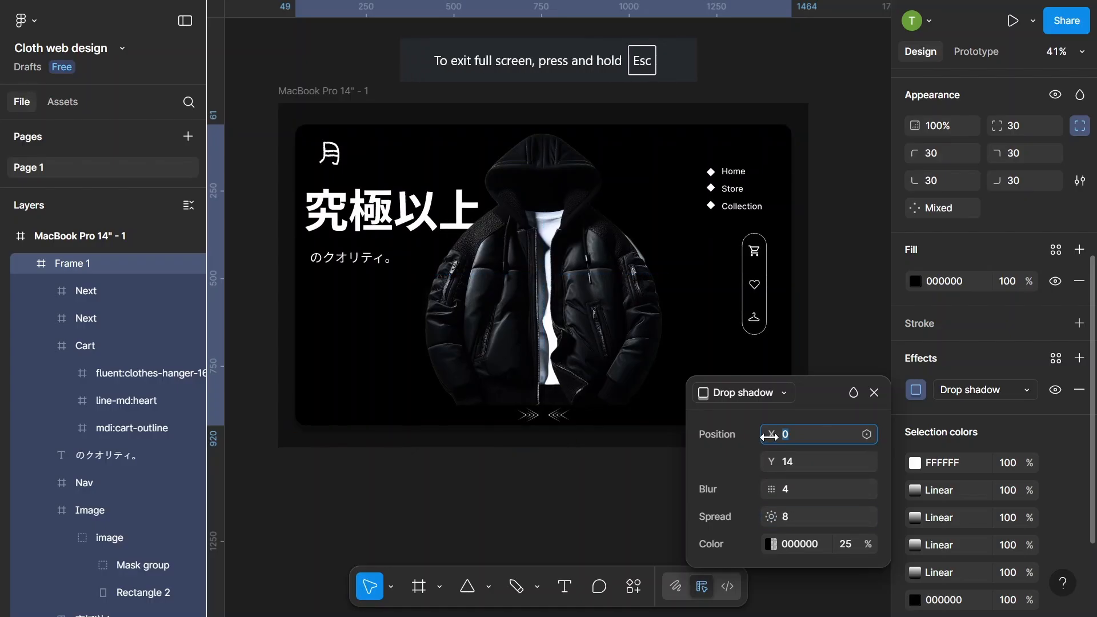
pyautogui.moveTo(768, 437); pyautogui.dragTo(781, 435)
pyautogui.moveTo(774, 497); pyautogui.dragTo(998, 492)
# - Set the opacity of Frame 1's black drop shadow to 33%
pyautogui.click(770, 544)
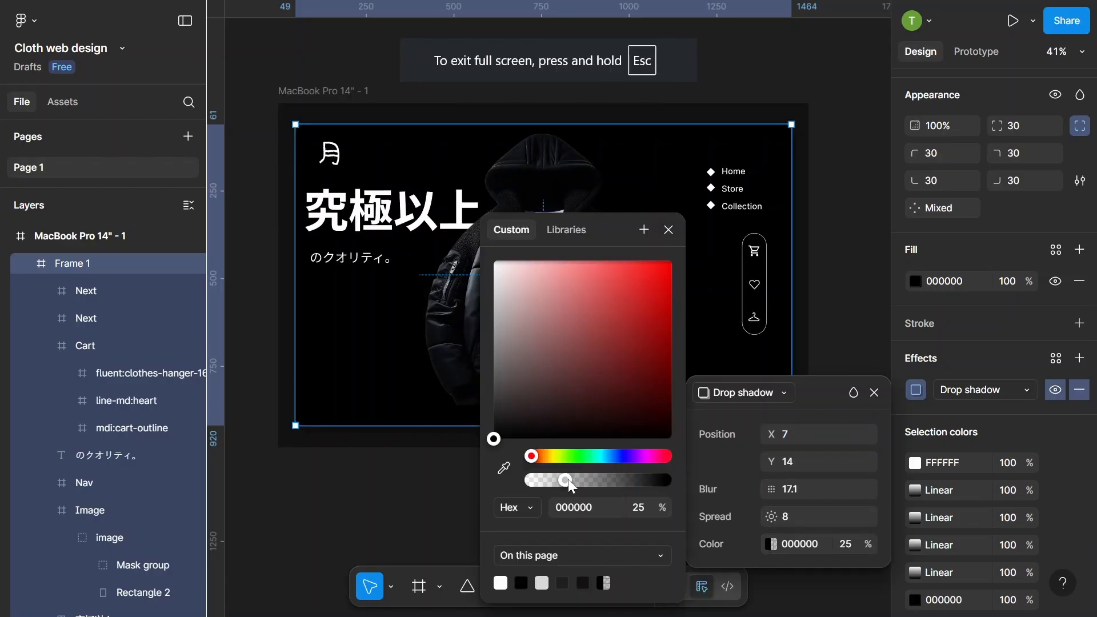
pyautogui.moveTo(568, 479); pyautogui.dragTo(576, 481)
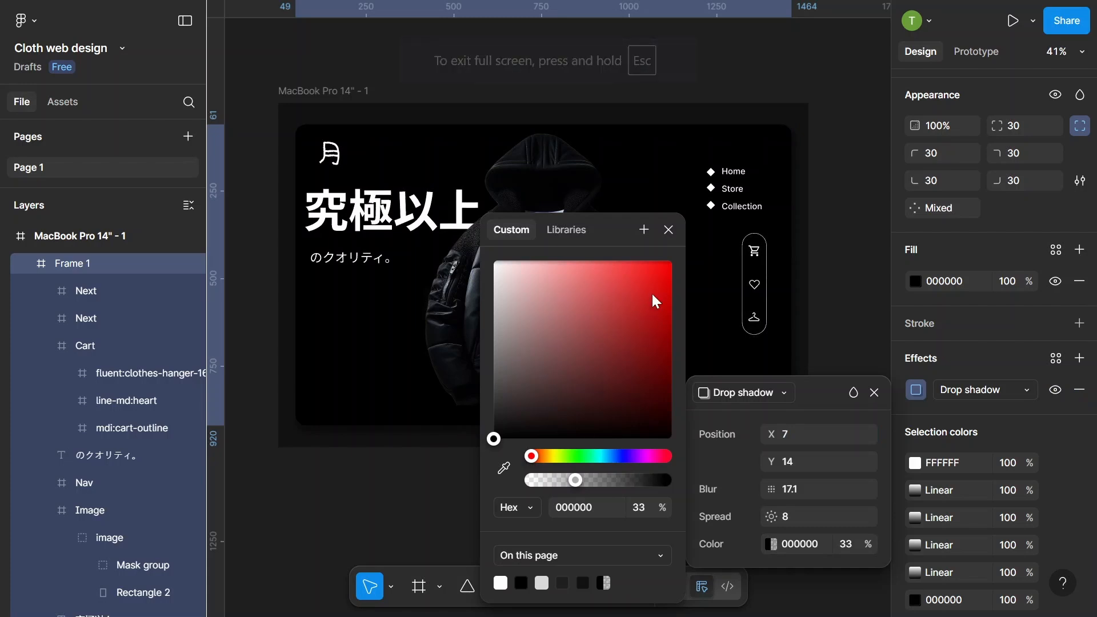
pyautogui.click(668, 230)
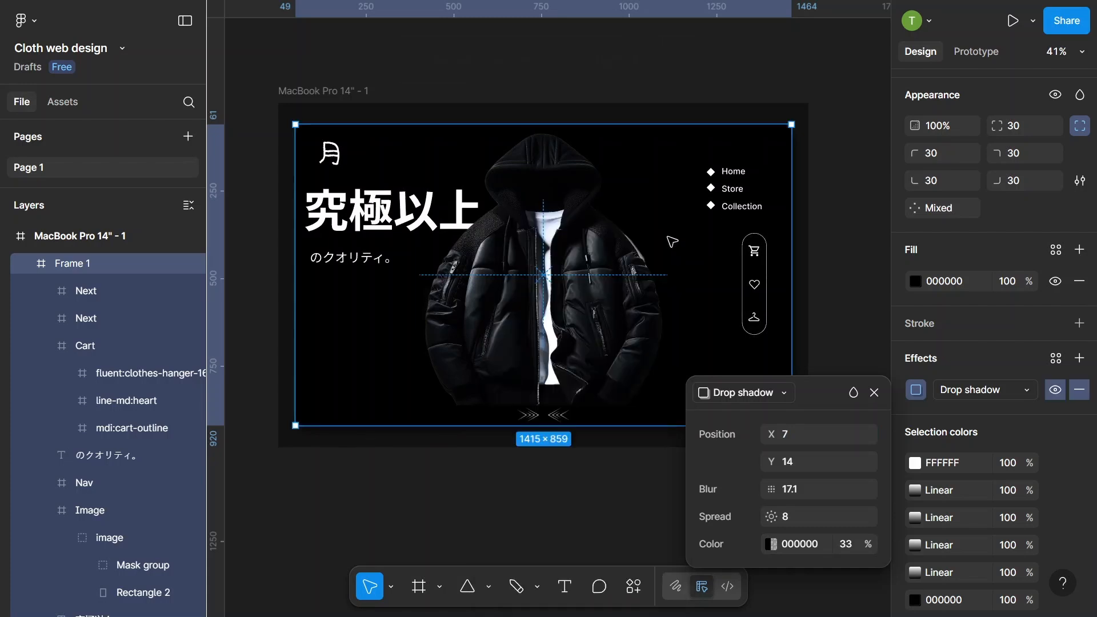
pyautogui.click(873, 393)
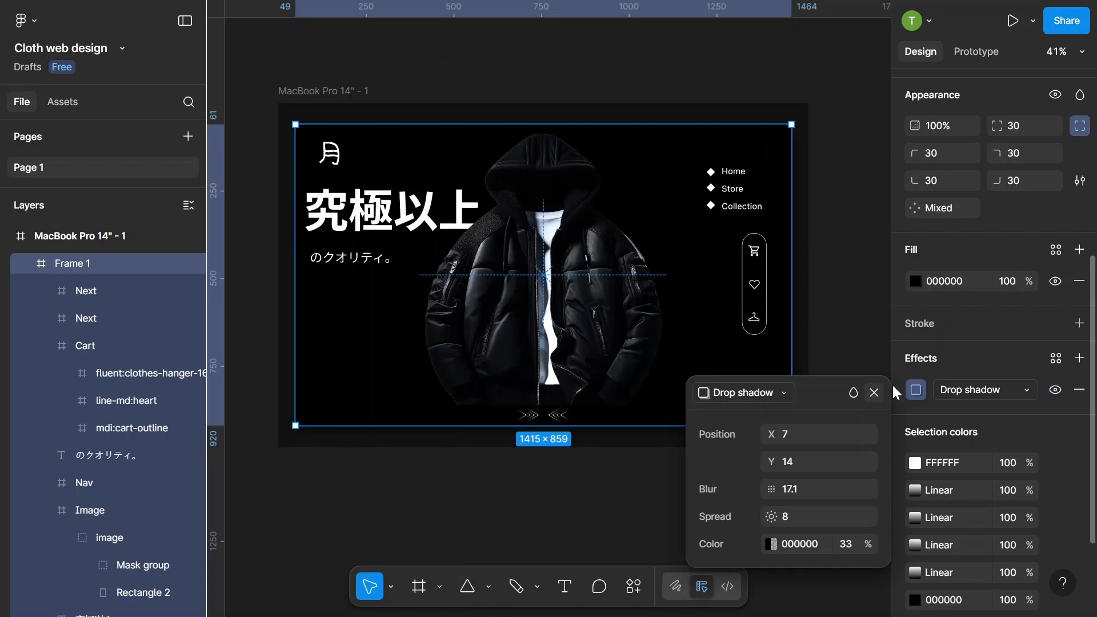
# - Add a second drop shadow to Frame 1 and colour it white, FFFFFF
pyautogui.click(1079, 359)
pyautogui.click(771, 543)
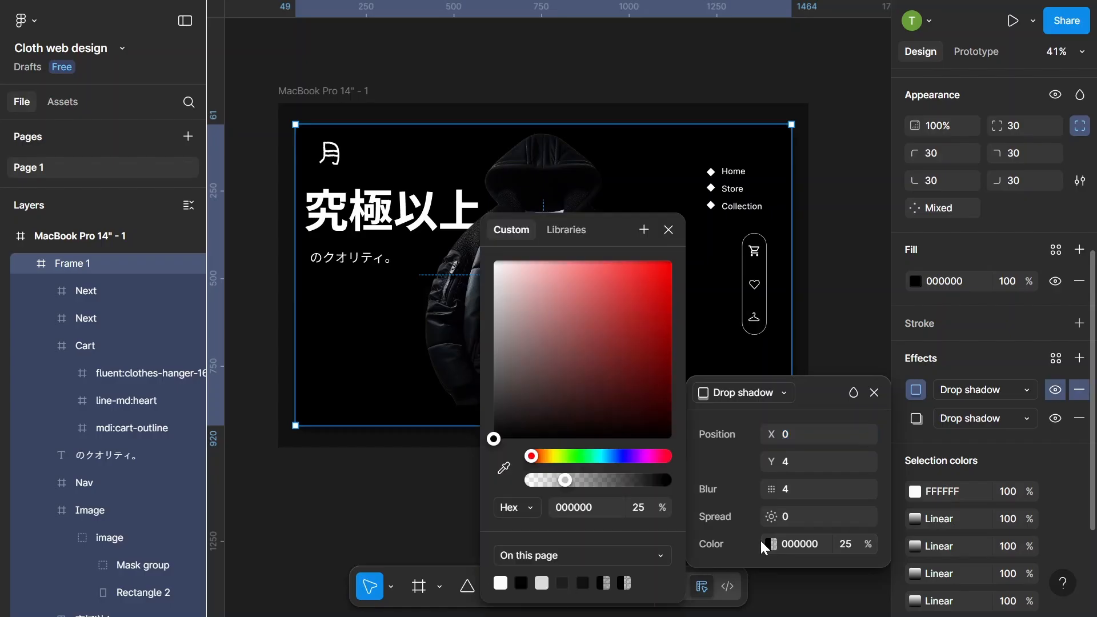
pyautogui.moveTo(562, 380); pyautogui.dragTo(430, 248)
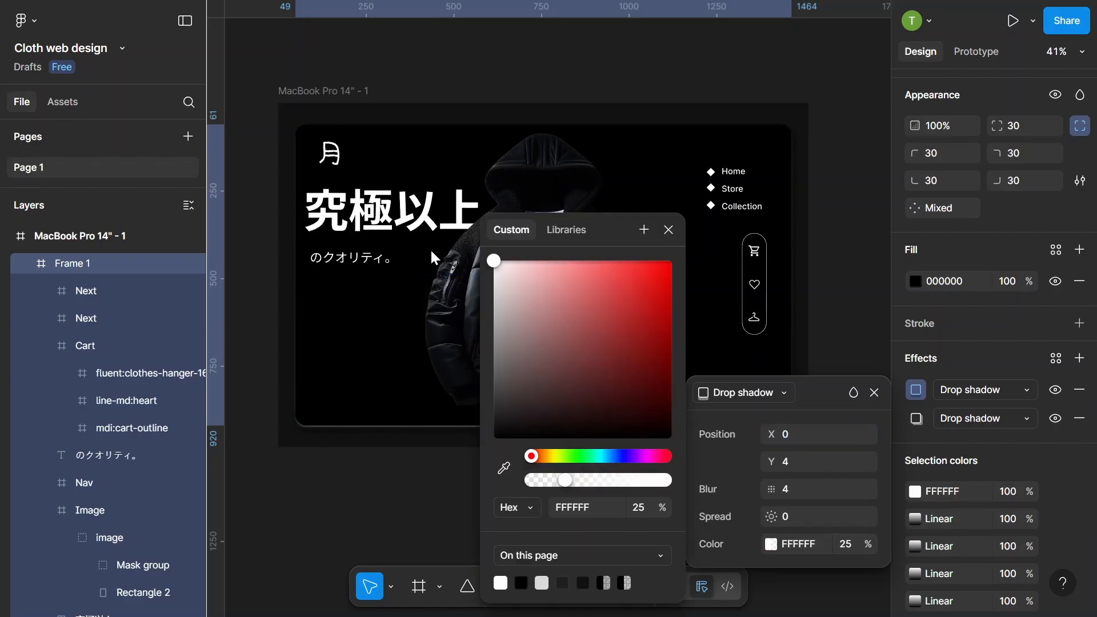
pyautogui.click(668, 230)
# - Set the white drop shadow to offset X -9, Y -12, blur 27.5 and spread -1
pyautogui.moveTo(771, 461); pyautogui.dragTo(759, 439)
pyautogui.moveTo(765, 515); pyautogui.dragTo(75, 493)
pyautogui.click(769, 490)
pyautogui.moveTo(767, 461)
pyautogui.mouseDown()
pyautogui.moveTo(757, 460)
pyautogui.moveTo(771, 460)
pyautogui.moveTo(762, 468)
pyautogui.mouseUp()
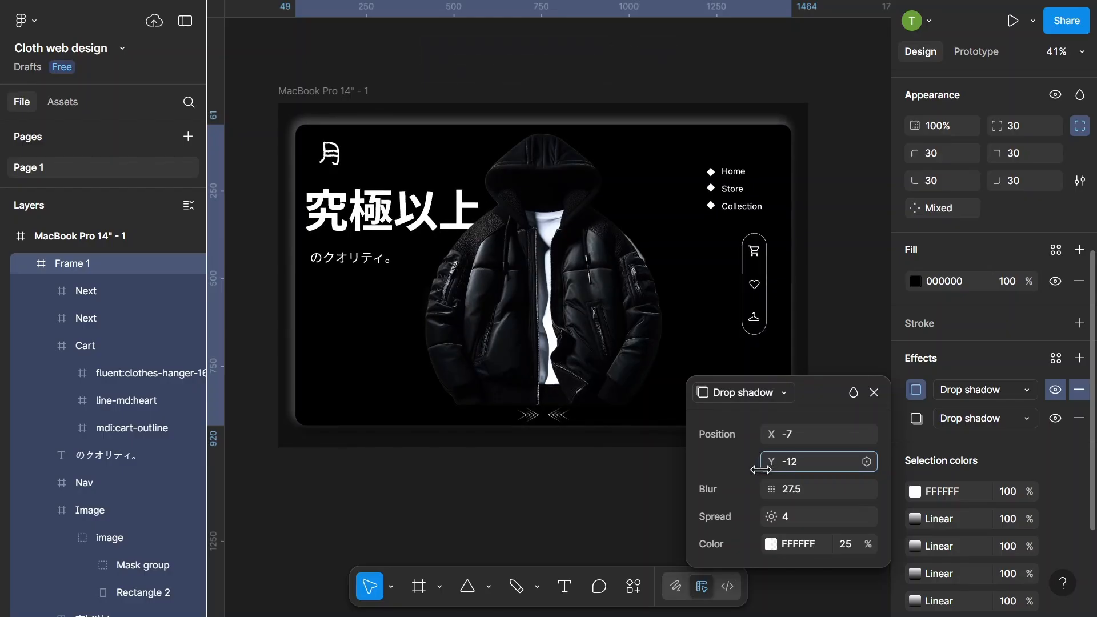
pyautogui.press('Escape')
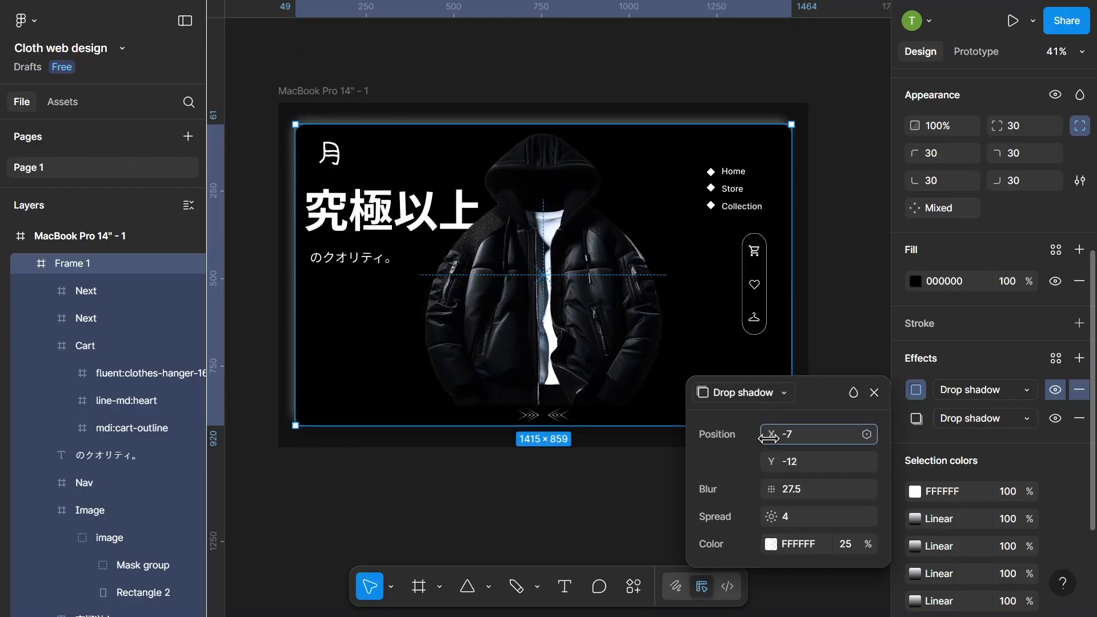
pyautogui.moveTo(768, 438); pyautogui.dragTo(764, 435)
pyautogui.moveTo(769, 516); pyautogui.dragTo(759, 518)
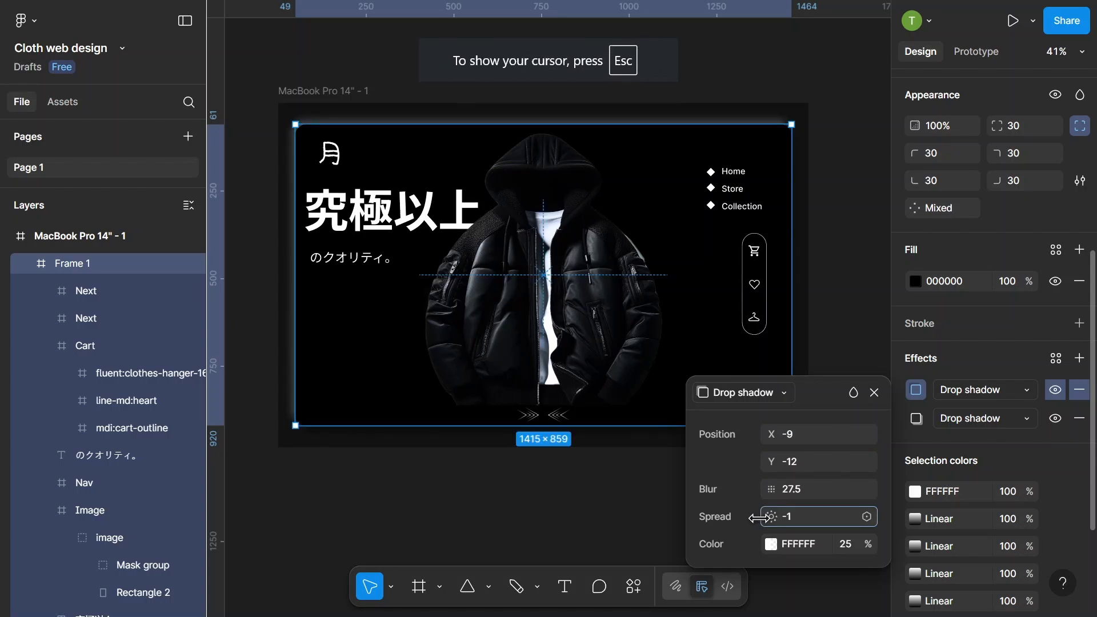
# - Set the white drop shadow's opacity to 15% and fine-tune its blur
pyautogui.click(769, 545)
pyautogui.moveTo(557, 484); pyautogui.dragTo(550, 484)
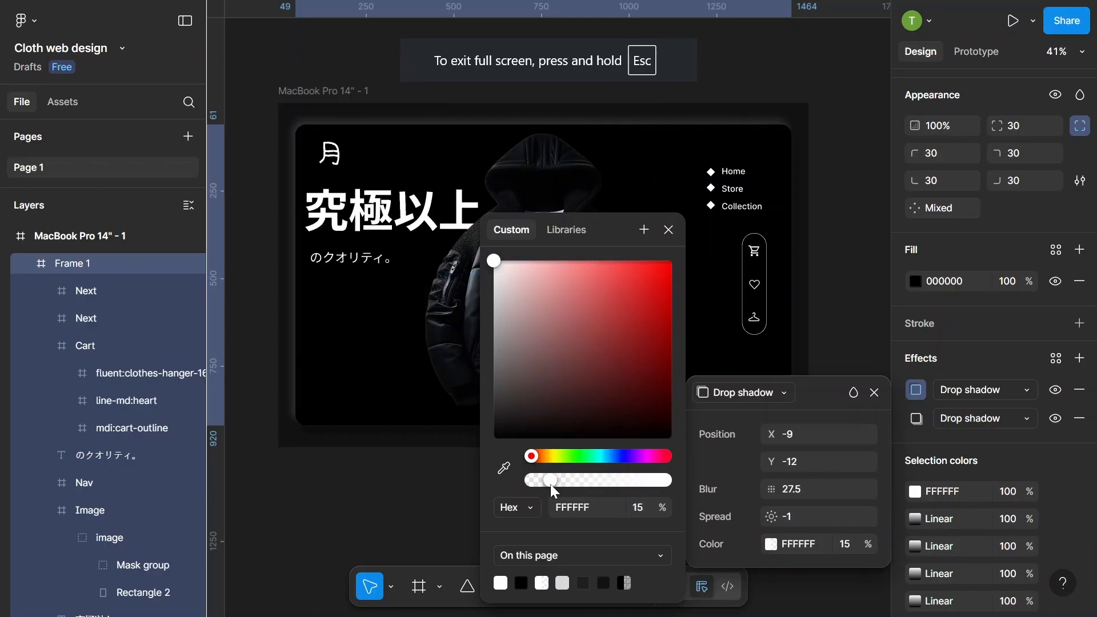
pyautogui.click(667, 229)
pyautogui.moveTo(777, 496); pyautogui.dragTo(734, 495)
pyautogui.click(855, 331)
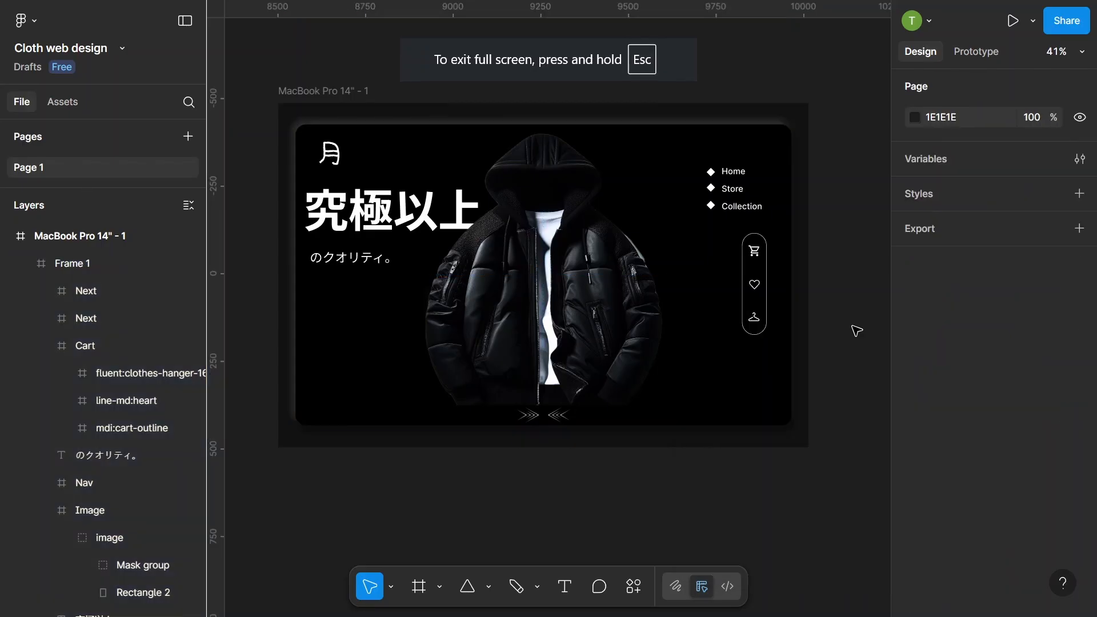
# - Set the opacity of Frame 1's black drop shadow to 51% and fine-tune its blur
pyautogui.click(791, 379)
pyautogui.scroll(-5, 945, 489)
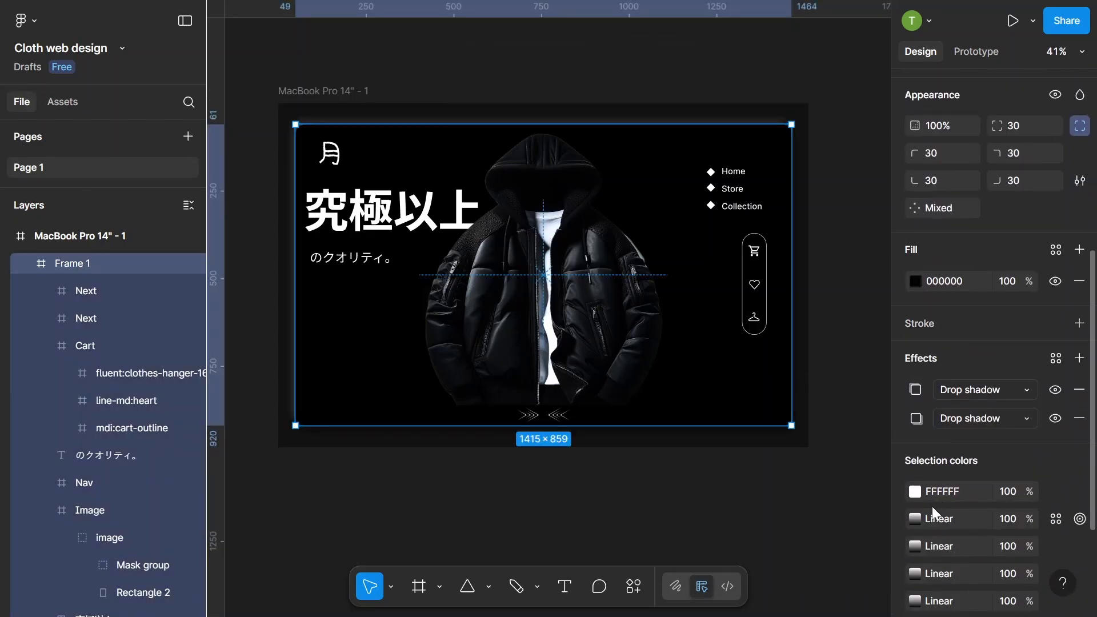
pyautogui.click(950, 419)
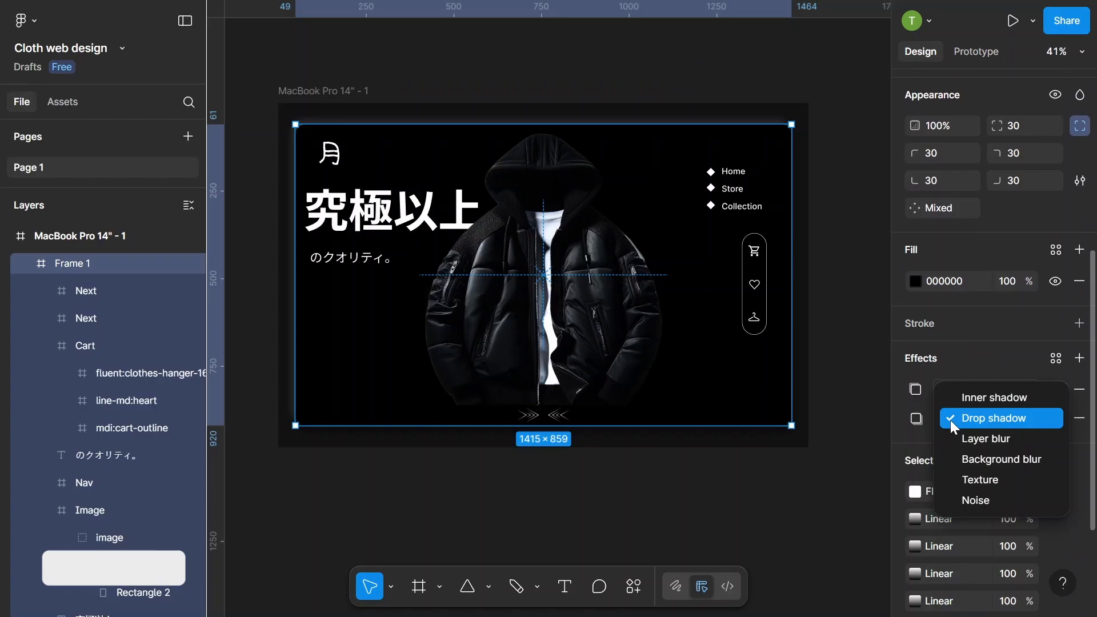
pyautogui.click(898, 429)
pyautogui.click(915, 418)
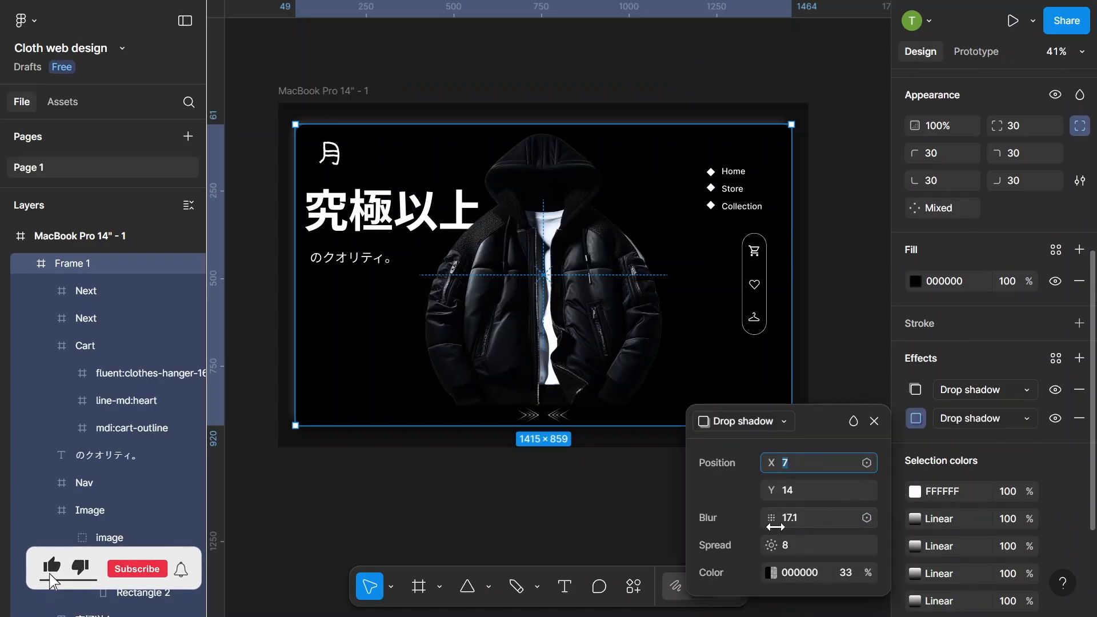
pyautogui.click(771, 572)
pyautogui.click(607, 481)
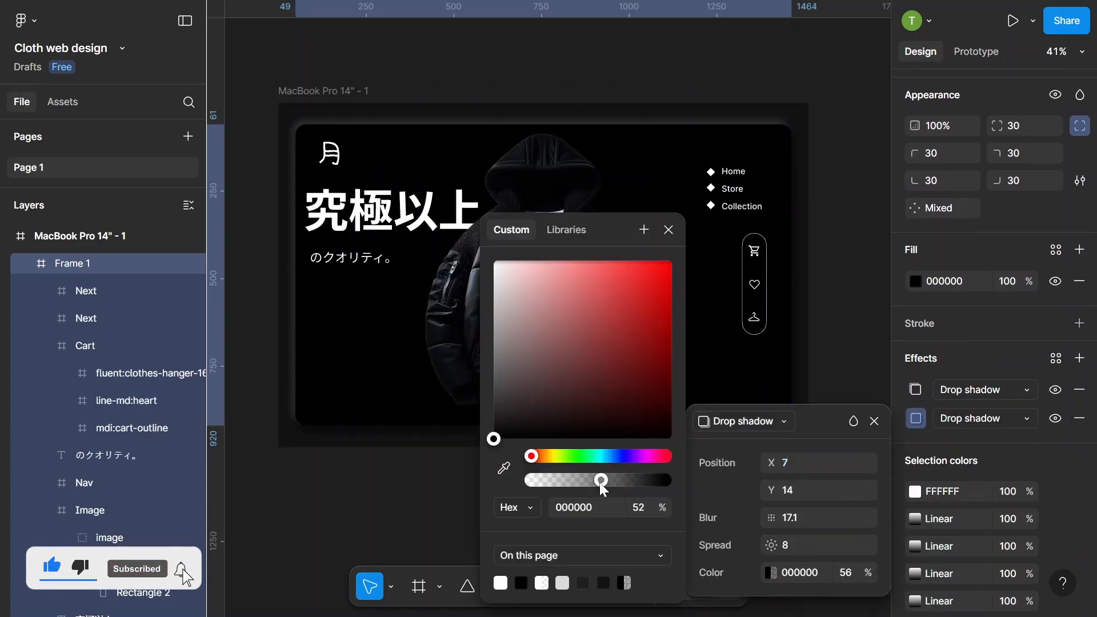
pyautogui.click(622, 456)
pyautogui.moveTo(636, 420); pyautogui.dragTo(673, 447)
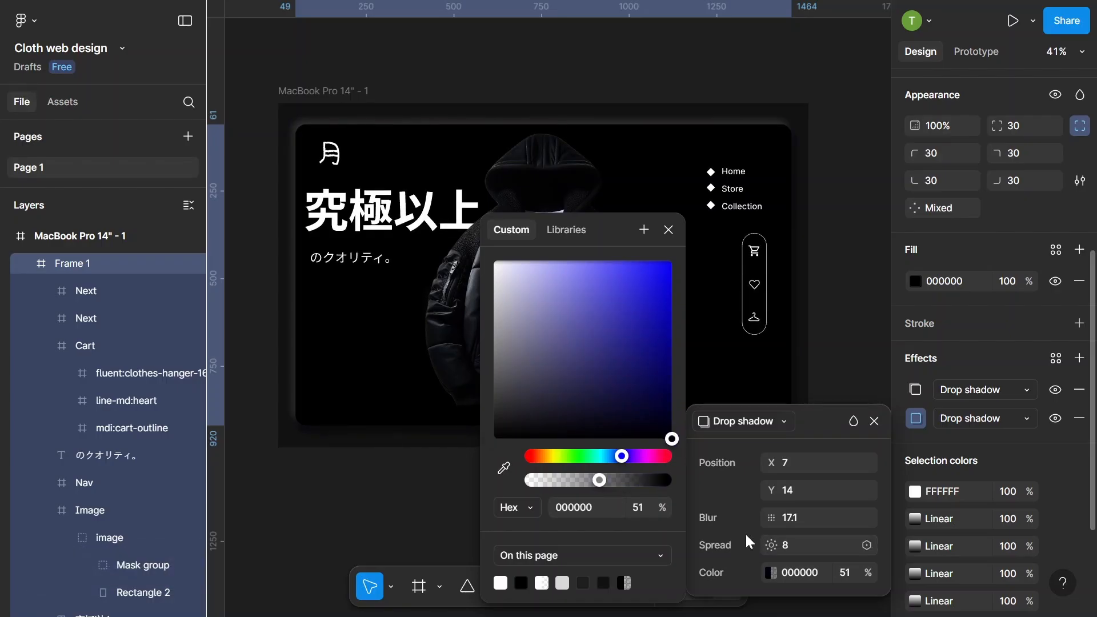
pyautogui.moveTo(774, 521); pyautogui.dragTo(772, 545)
pyautogui.click(875, 422)
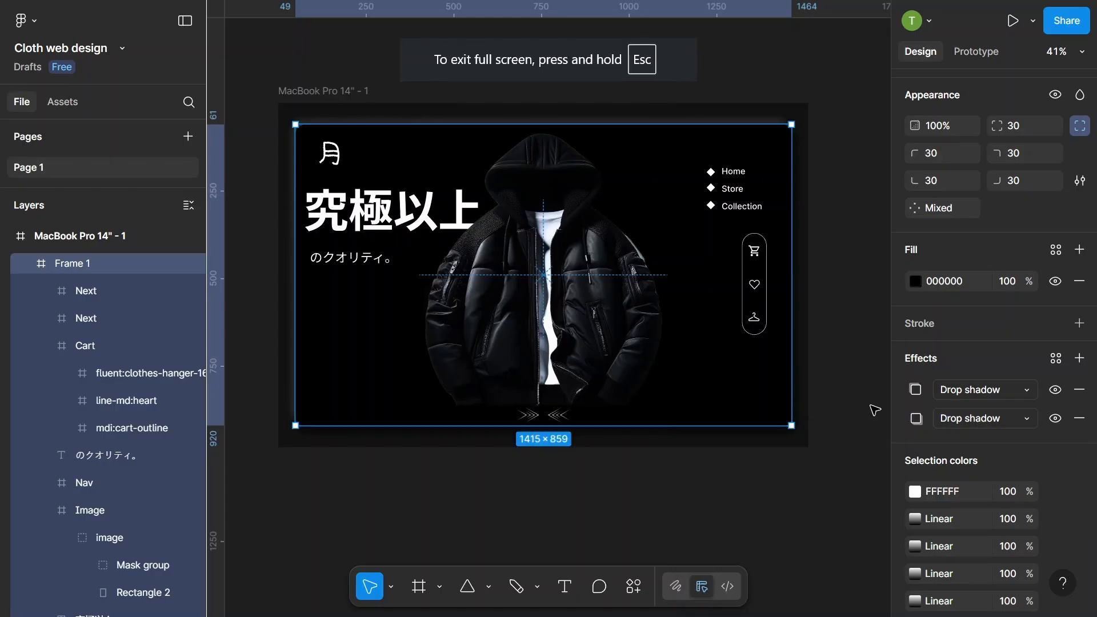
pyautogui.click(874, 410)
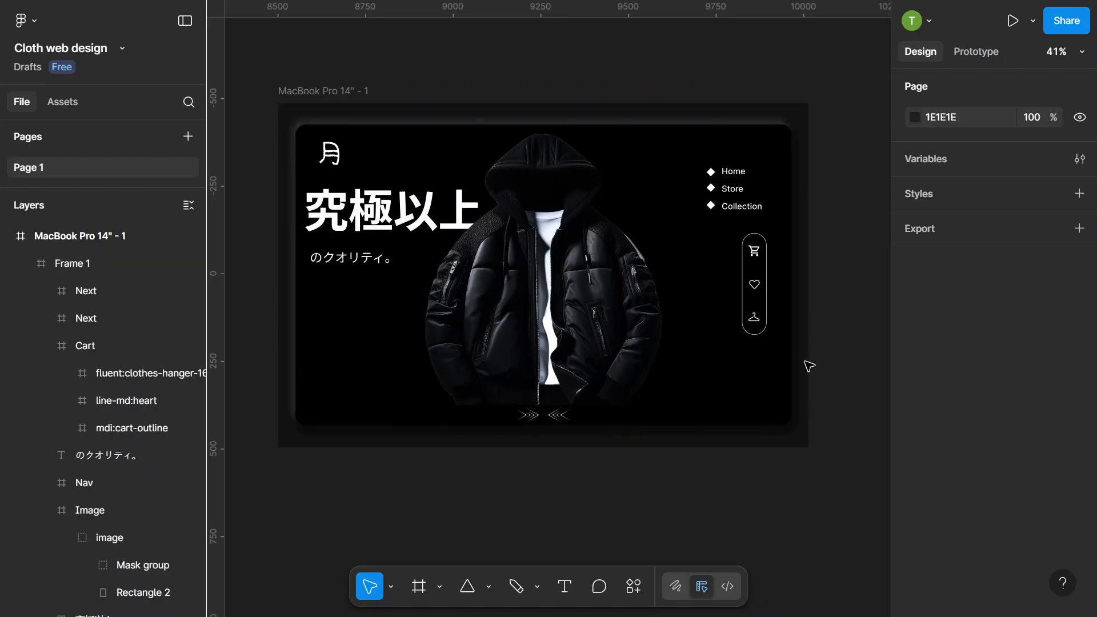
# - Draw a circle about 518 × 518 px over the jacket with the Ellipse tool
pyautogui.moveTo(740, 469); pyautogui.dragTo(761, 482)
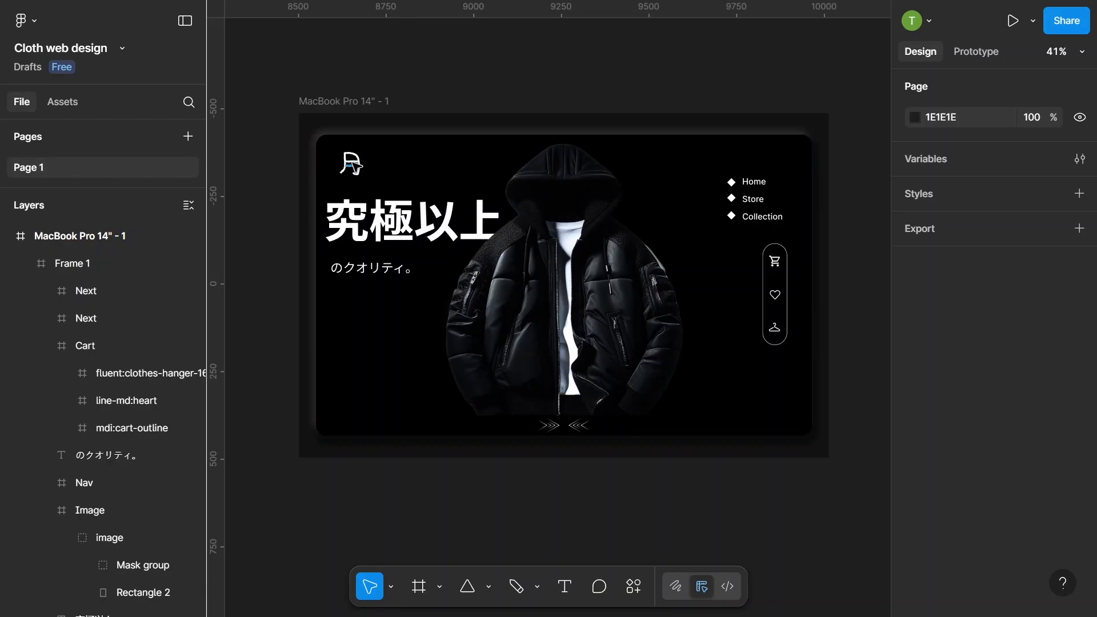
pyautogui.scroll(1, 351, 161)
pyautogui.click(487, 590)
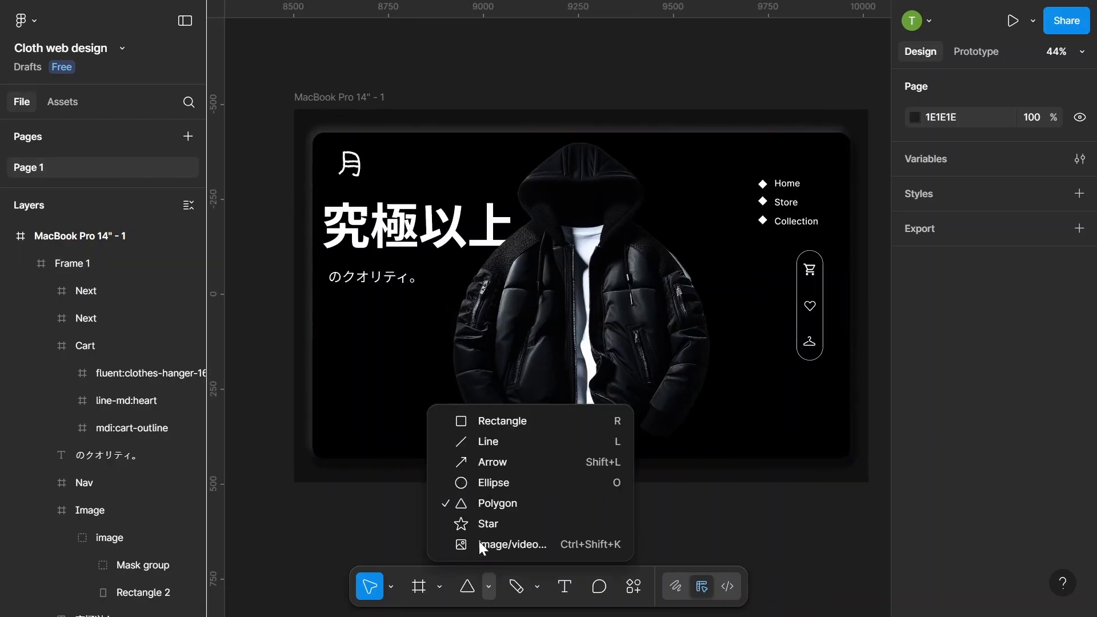
pyautogui.click(508, 482)
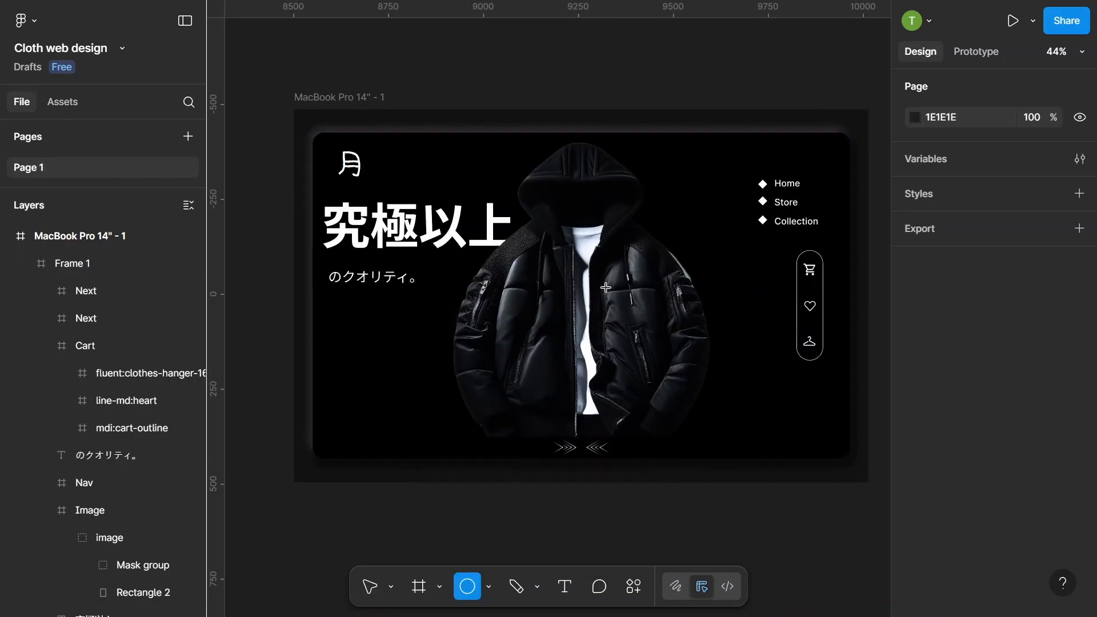
pyautogui.hscroll(2, 406, 255)
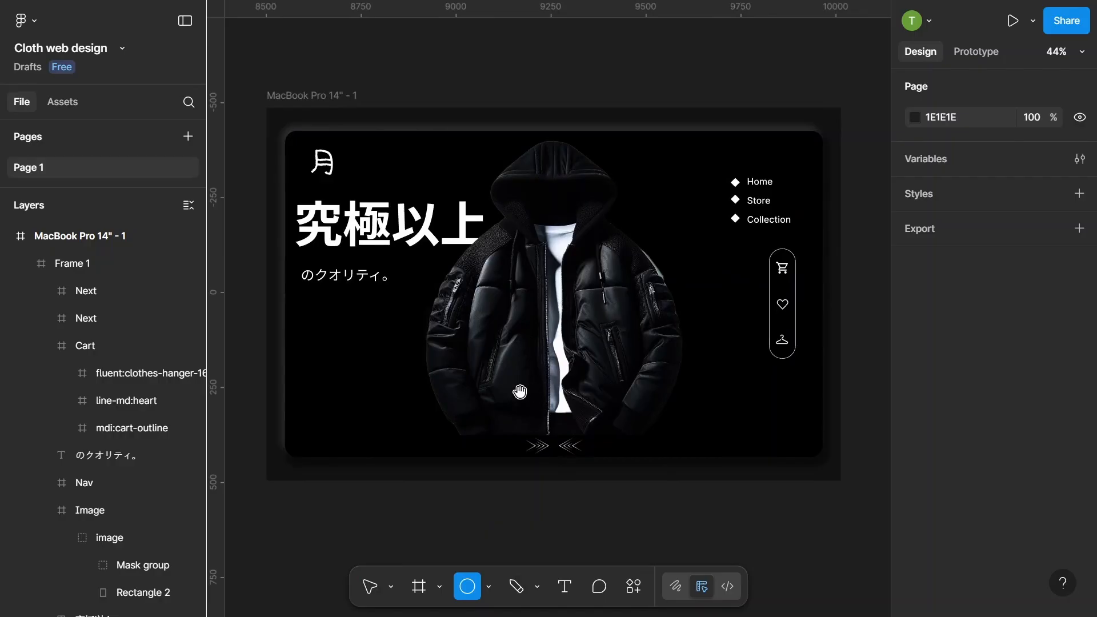
pyautogui.hscroll(2, 503, 394)
pyautogui.scroll(1, 503, 394)
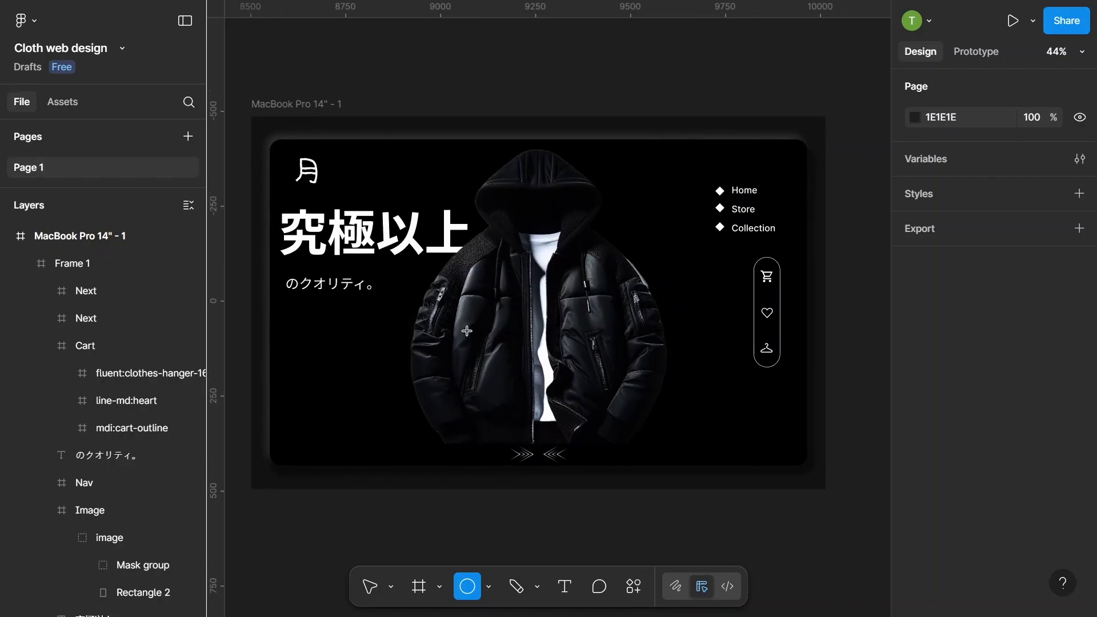
pyautogui.scroll(1, 447, 199)
pyautogui.moveTo(452, 182); pyautogui.dragTo(657, 386)
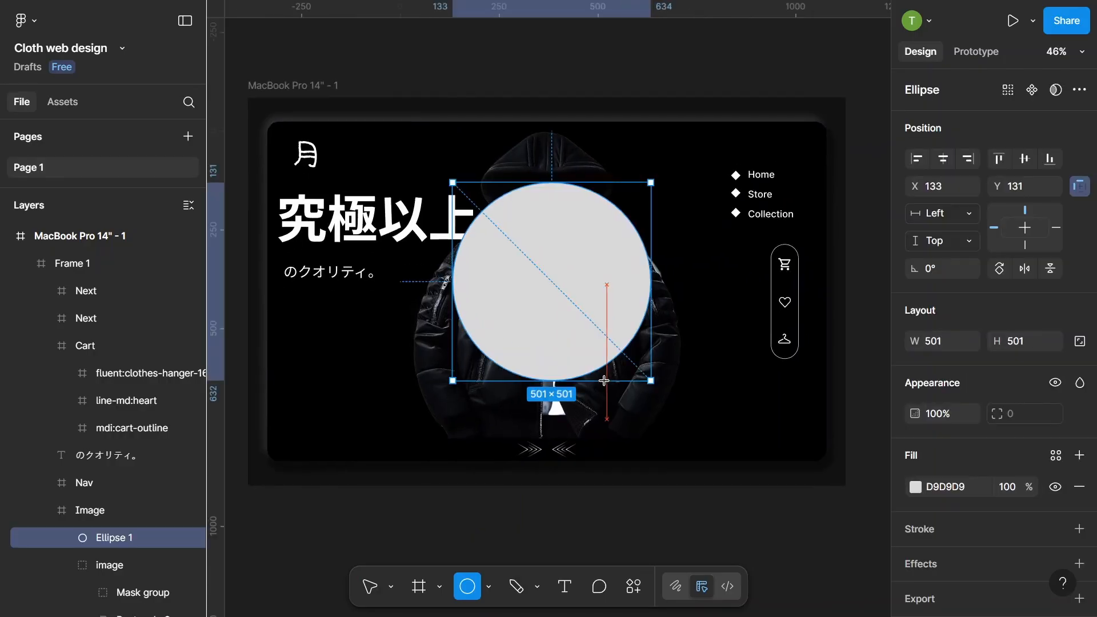
# - Fill the circle with white, FFFFFF, and move it to X 113, Y 174 over the middle of the jacket
pyautogui.click(915, 486)
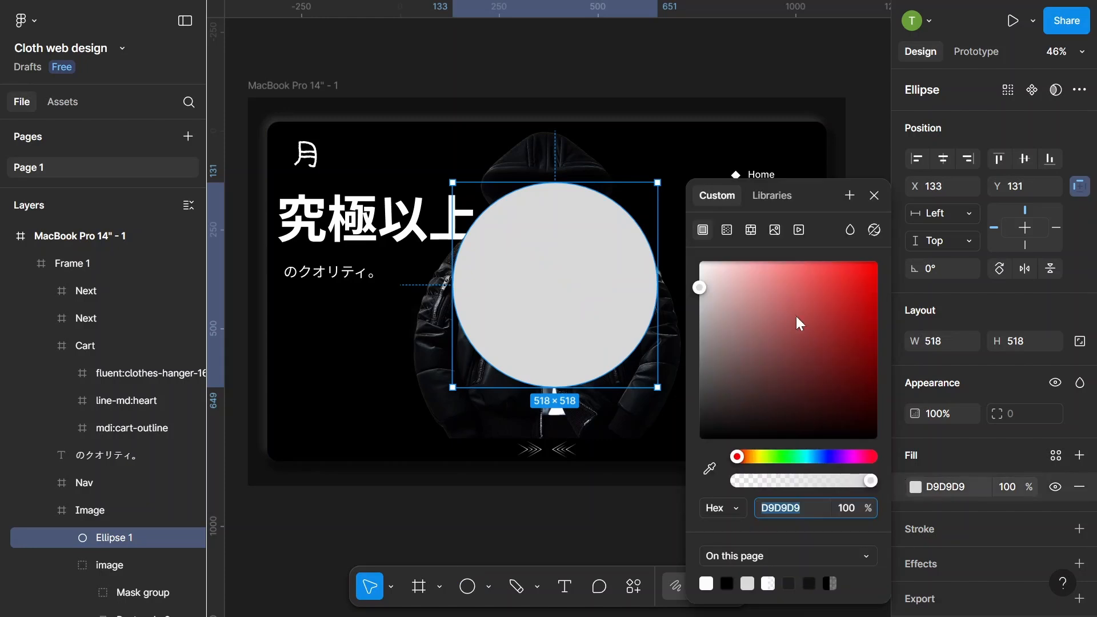
pyautogui.moveTo(795, 318); pyautogui.dragTo(699, 261)
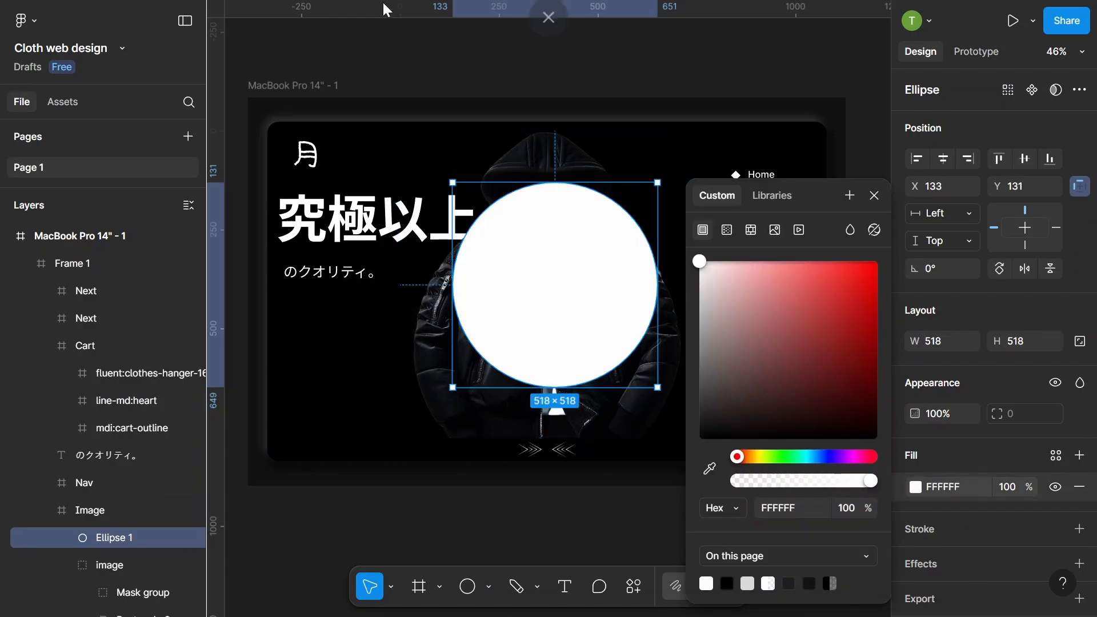
pyautogui.click(873, 195)
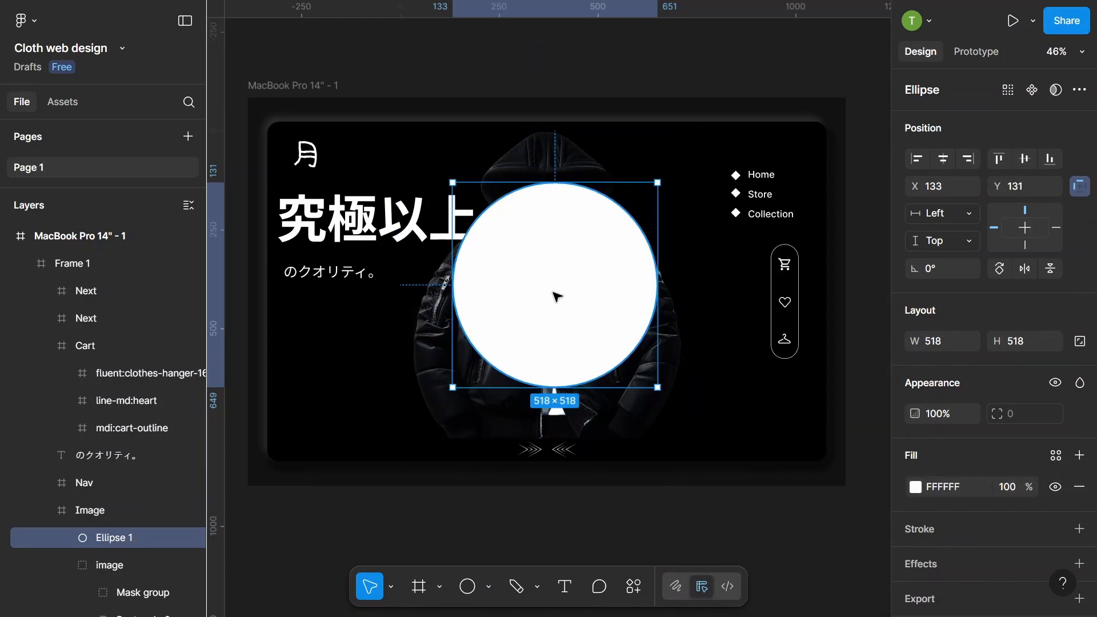
pyautogui.moveTo(556, 296); pyautogui.dragTo(556, 299)
# - Add a Texture effect to the white circle with size 4.2 and radius 100
pyautogui.scroll(-1, 991, 434)
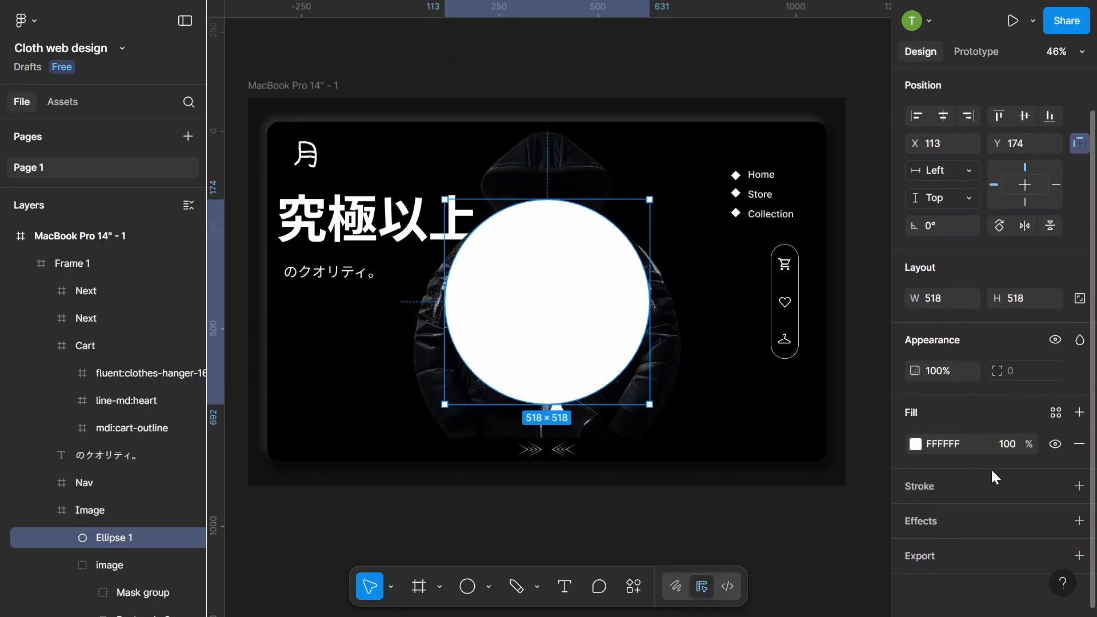
pyautogui.click(1078, 521)
pyautogui.click(1004, 553)
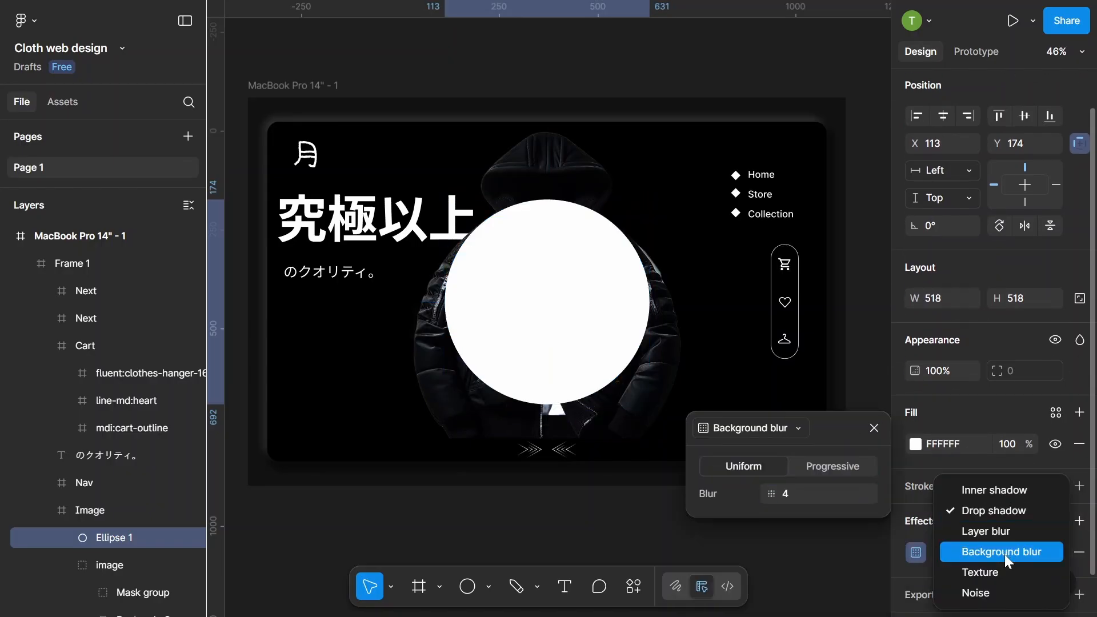
pyautogui.click(979, 570)
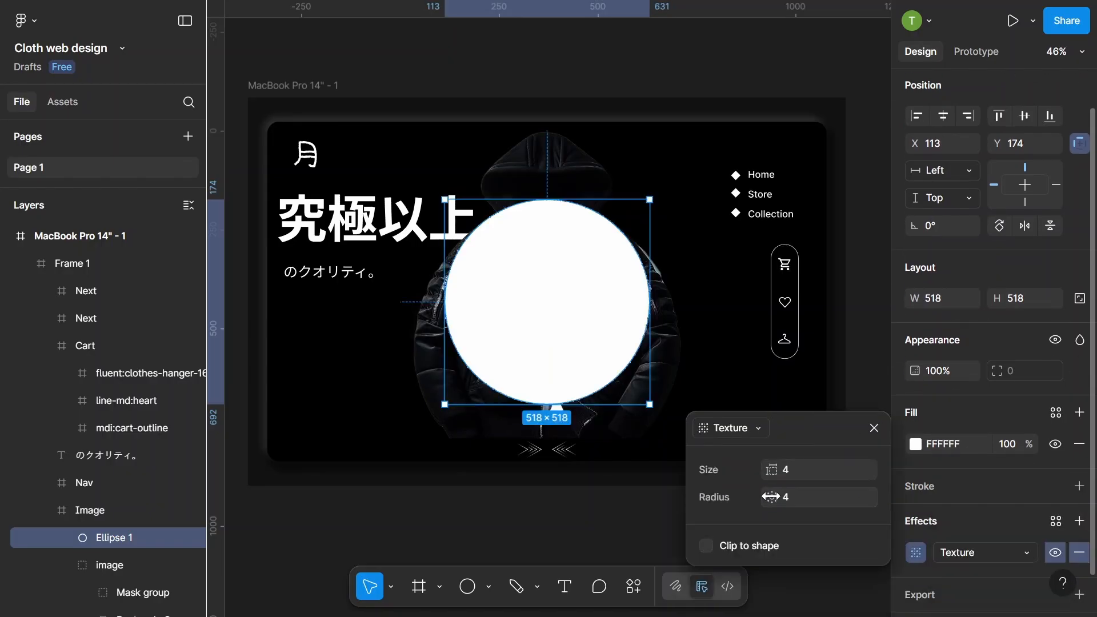
pyautogui.moveTo(772, 496); pyautogui.dragTo(786, 496)
pyautogui.moveTo(875, 497); pyautogui.dragTo(777, 477)
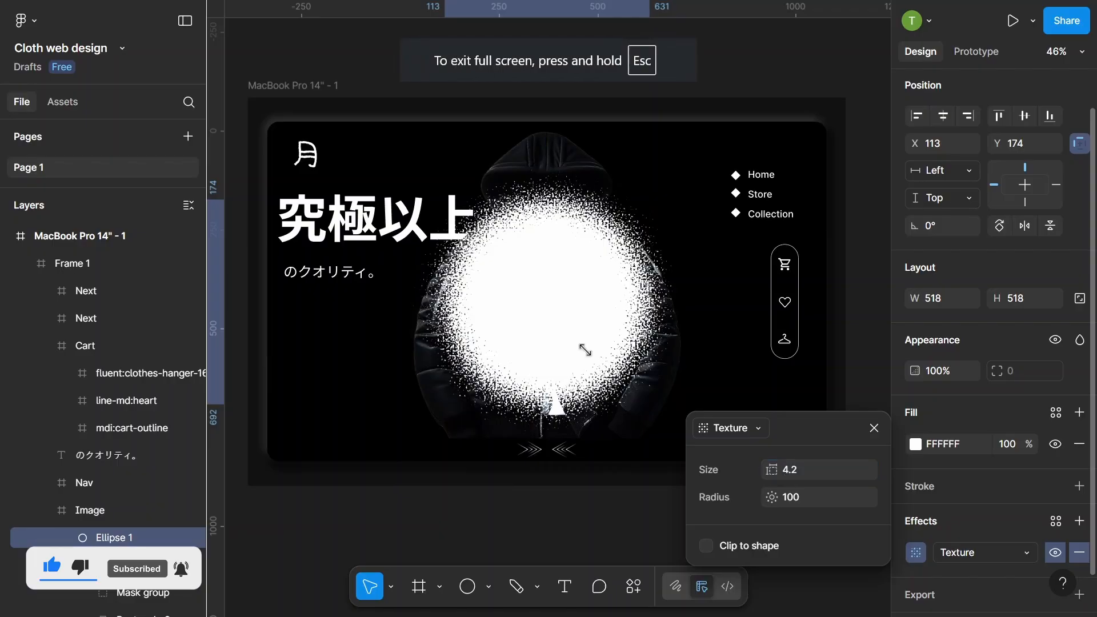
# - Enlarge the circle to about 625 × 625 px at X 59, Y 167 and set its texture size to 6.8
pyautogui.moveTo(581, 345); pyautogui.dragTo(581, 341)
pyautogui.moveTo(568, 401); pyautogui.dragTo(566, 445)
pyautogui.moveTo(776, 470); pyautogui.dragTo(819, 474)
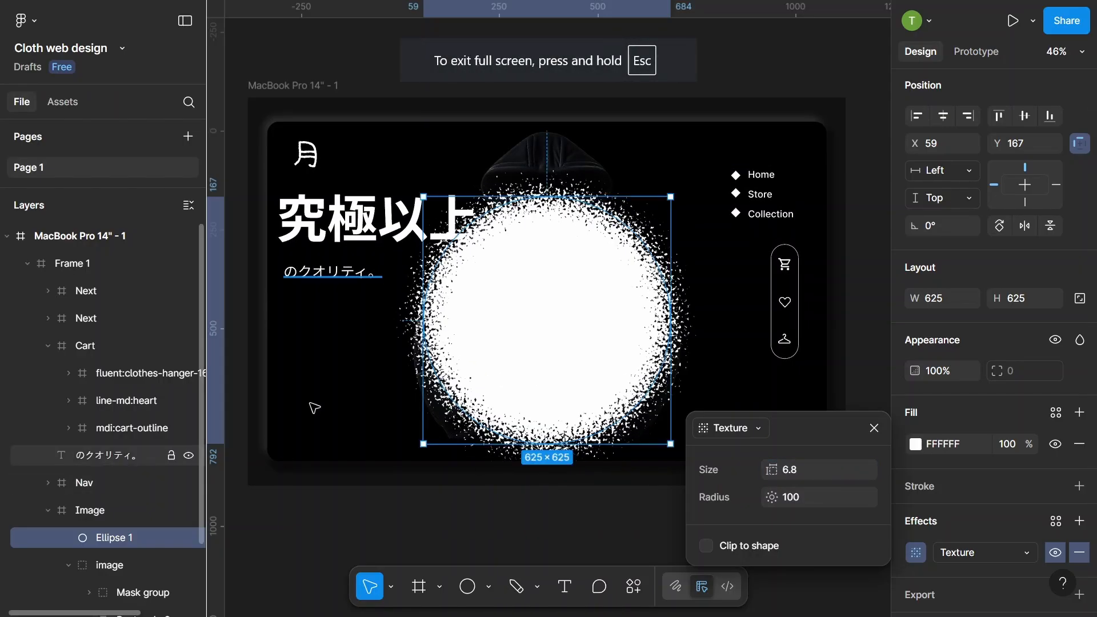
# - Send the textured circle behind the jacket image
pyautogui.rightClick(464, 337)
pyautogui.click(521, 222)
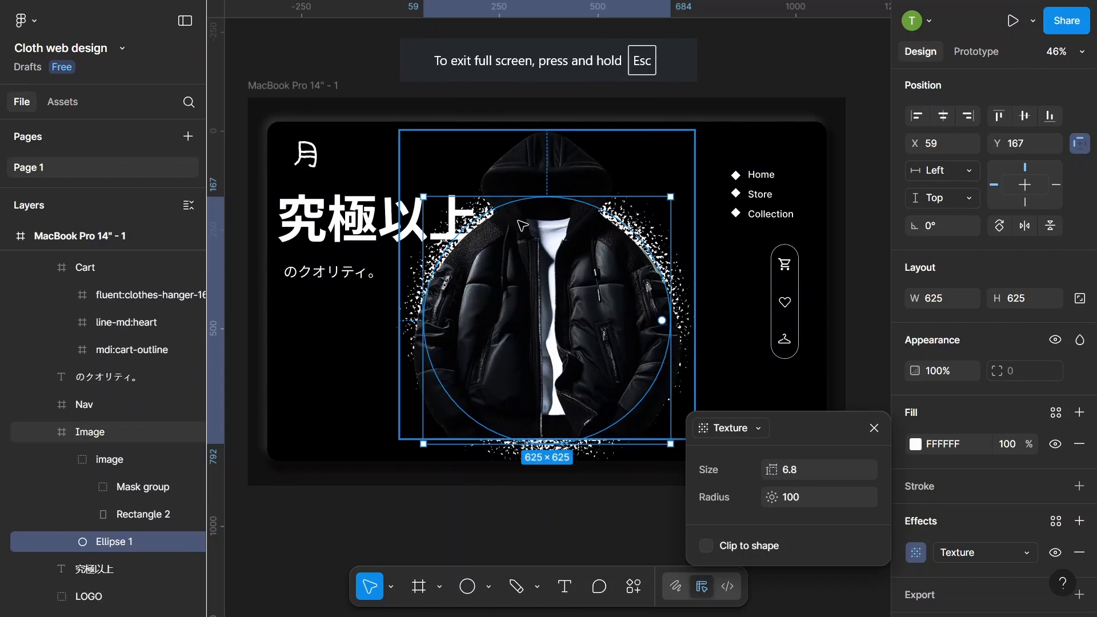
pyautogui.click(789, 83)
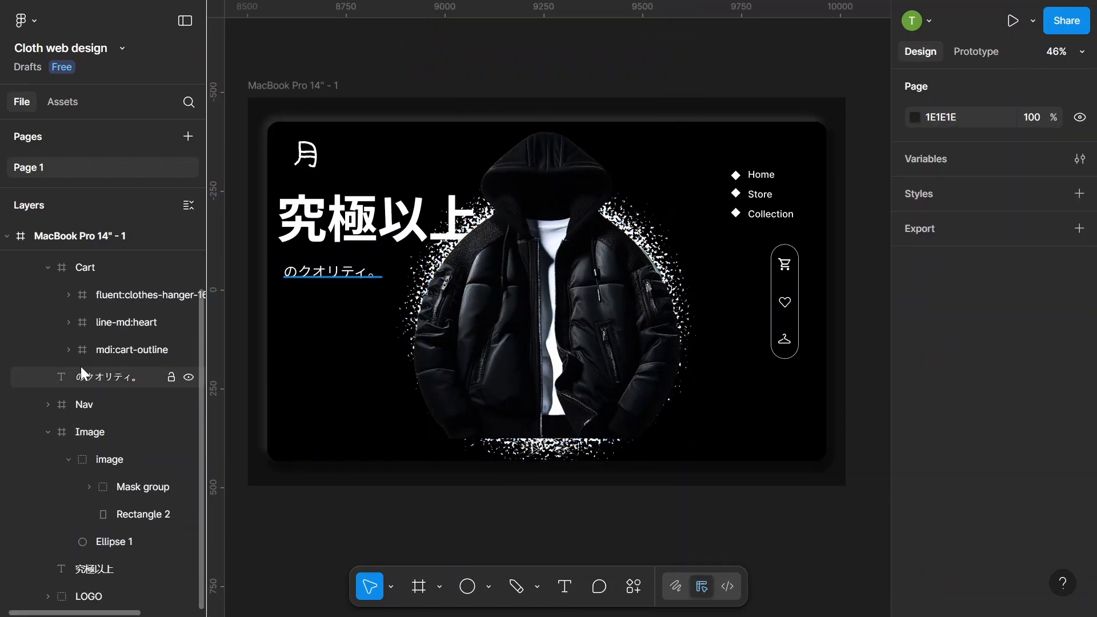
# - Resize Ellipse 1 to about 703 × 703 px and place it behind the jacket at X 20, Y 106
pyautogui.keyDown('ctrl'); pyautogui.click(425, 269); pyautogui.keyUp('ctrl')
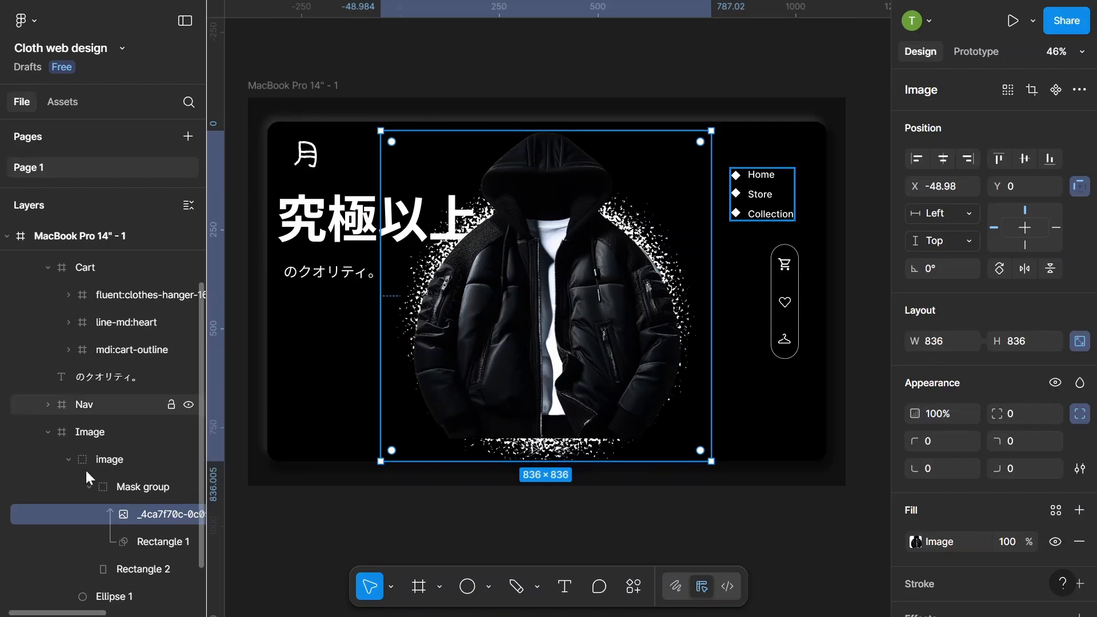
pyautogui.click(69, 460)
pyautogui.click(108, 487)
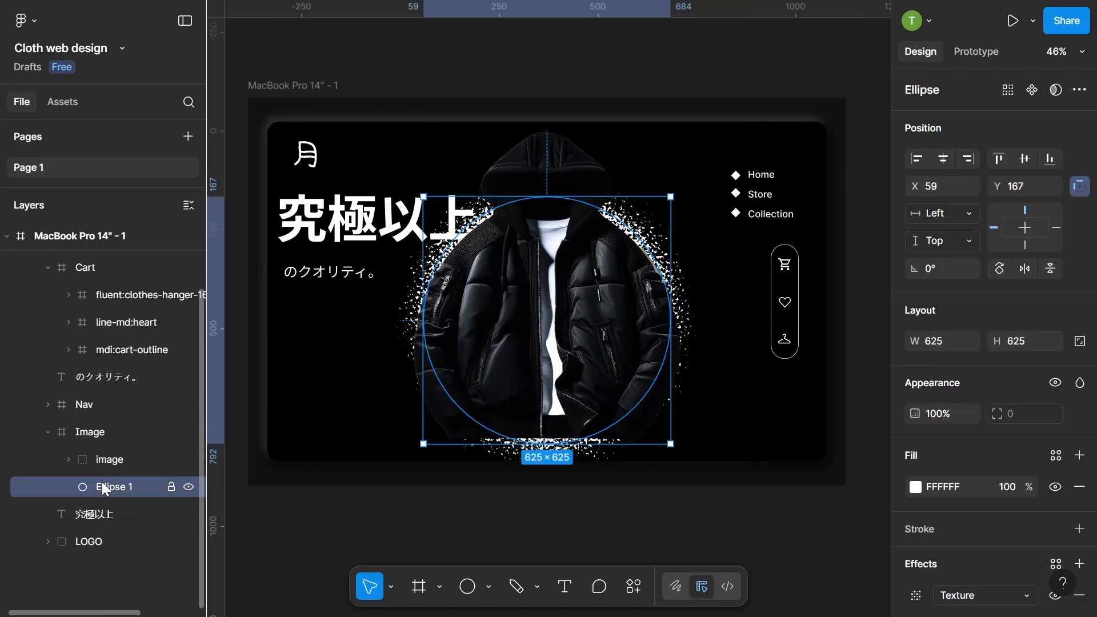
pyautogui.moveTo(546, 197); pyautogui.dragTo(547, 156)
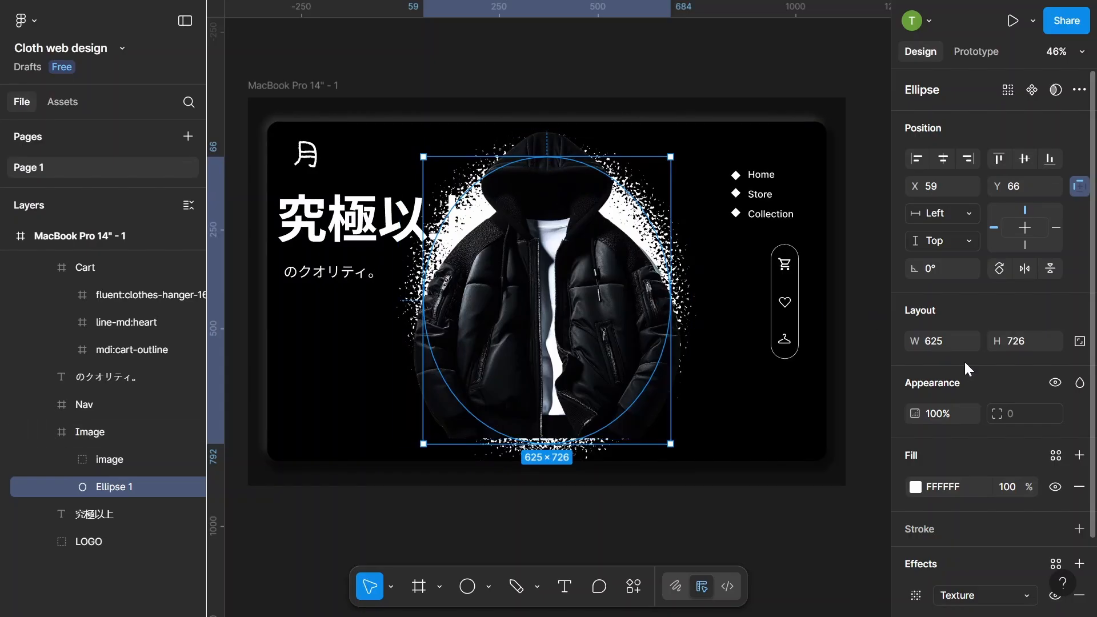
pyautogui.scroll(-2, 964, 360)
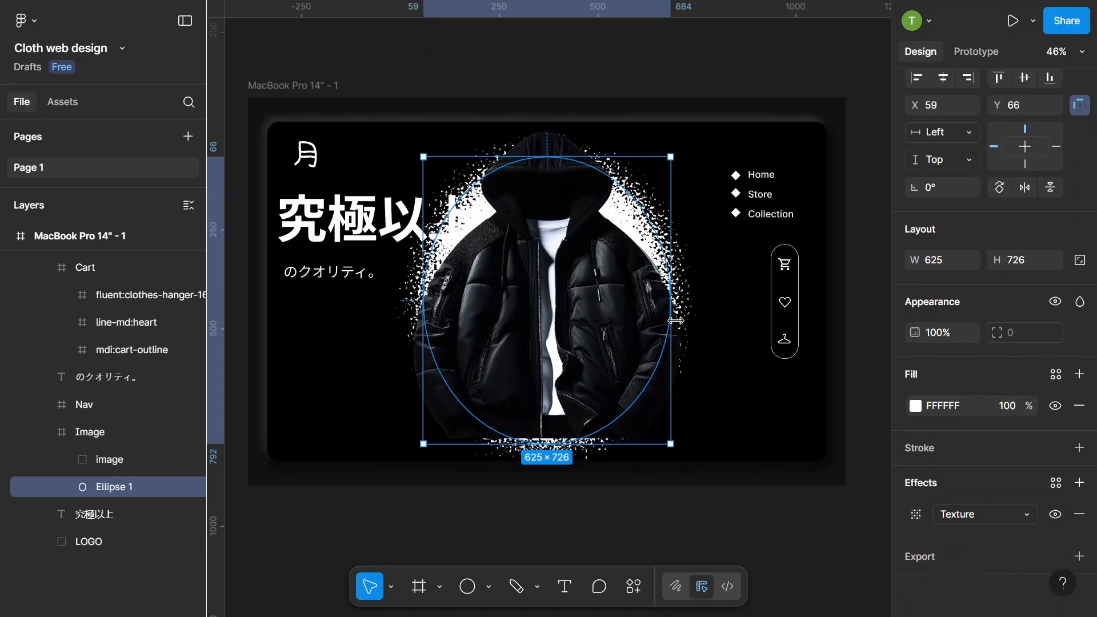
pyautogui.moveTo(670, 323)
pyautogui.mouseDown()
pyautogui.moveTo(684, 323)
pyautogui.moveTo(670, 323)
pyautogui.mouseUp()
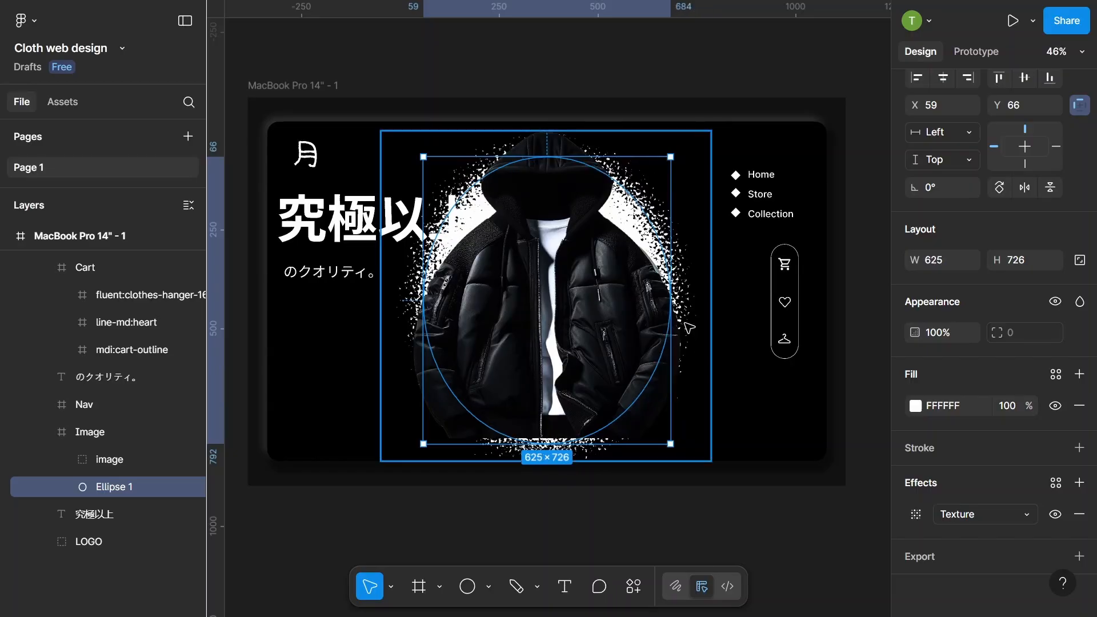
pyautogui.moveTo(670, 156); pyautogui.dragTo(700, 166)
pyautogui.moveTo(645, 217); pyautogui.dragTo(635, 229)
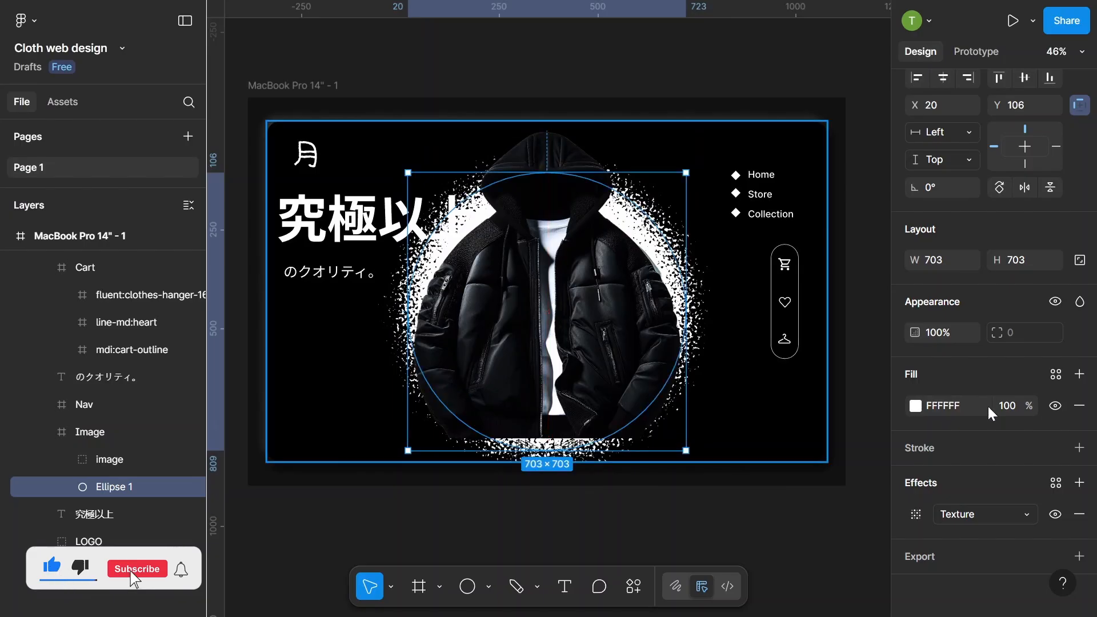
# - Change the circle's fill to a linear gradient from white, FFFFFF, to black, 000000
pyautogui.click(915, 407)
pyautogui.click(726, 230)
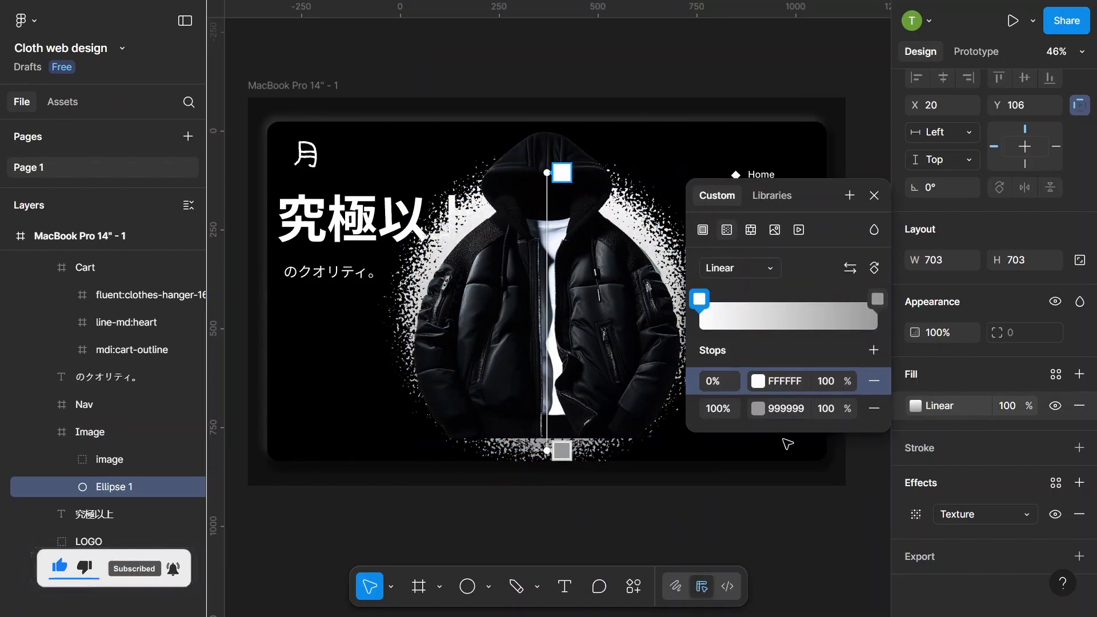
pyautogui.click(757, 409)
pyautogui.click(521, 582)
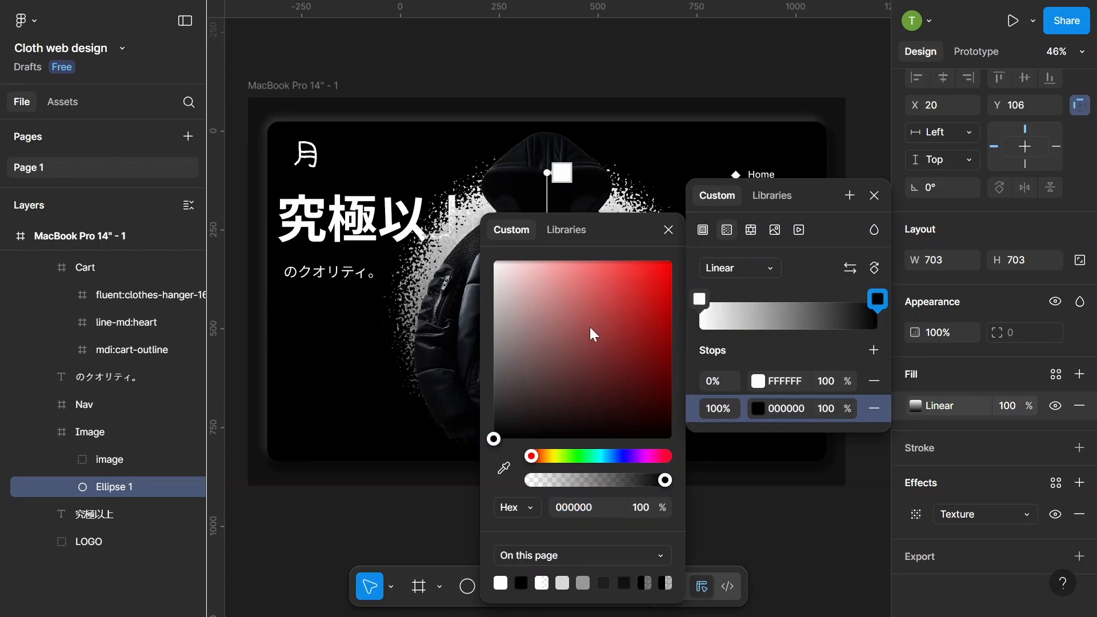
pyautogui.click(669, 230)
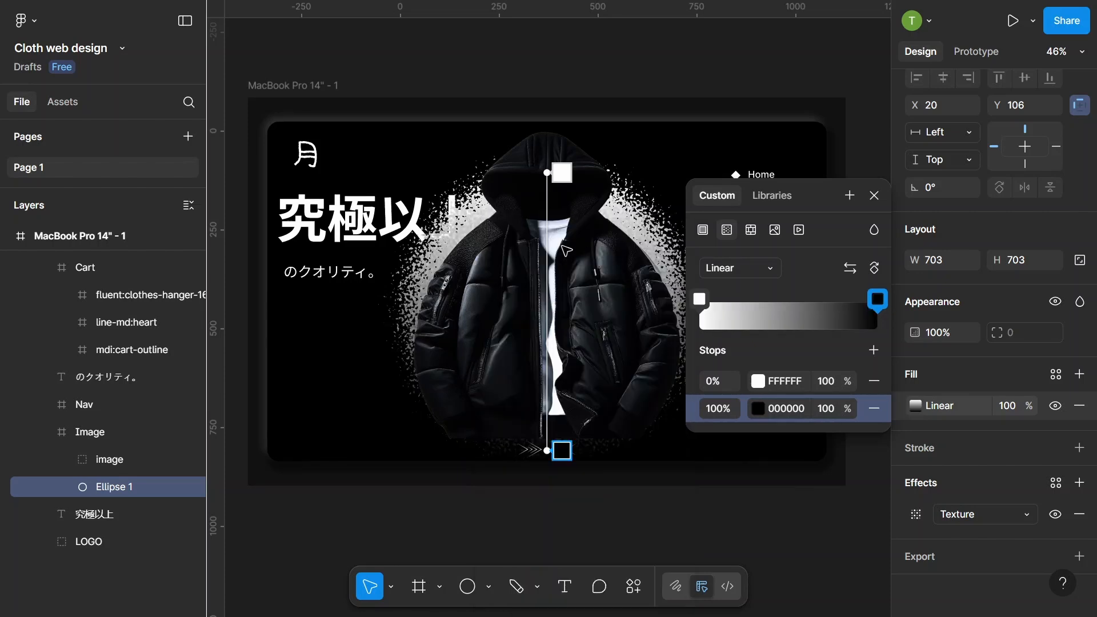
# - Shorten the circle's gradient so the black stop sits near the jacket's middle and the white stop slightly above the circle's upper edge
pyautogui.moveTo(545, 449); pyautogui.dragTo(546, 306)
pyautogui.moveTo(801, 197); pyautogui.dragTo(969, 192)
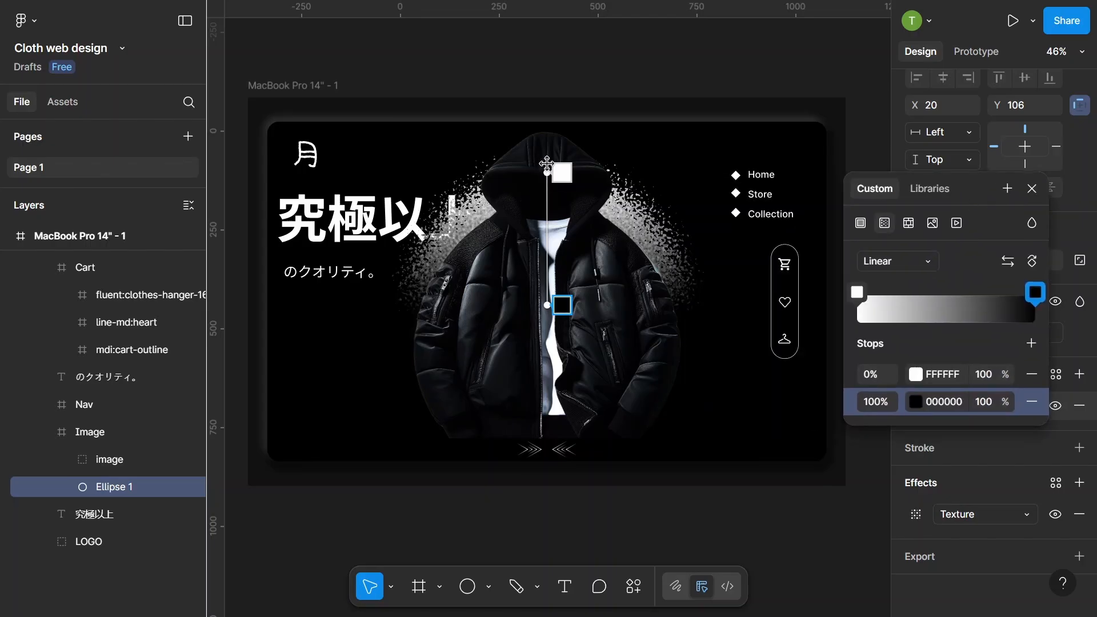
pyautogui.moveTo(547, 163)
pyautogui.mouseDown()
pyautogui.moveTo(544, 148)
pyautogui.moveTo(547, 167)
pyautogui.mouseUp()
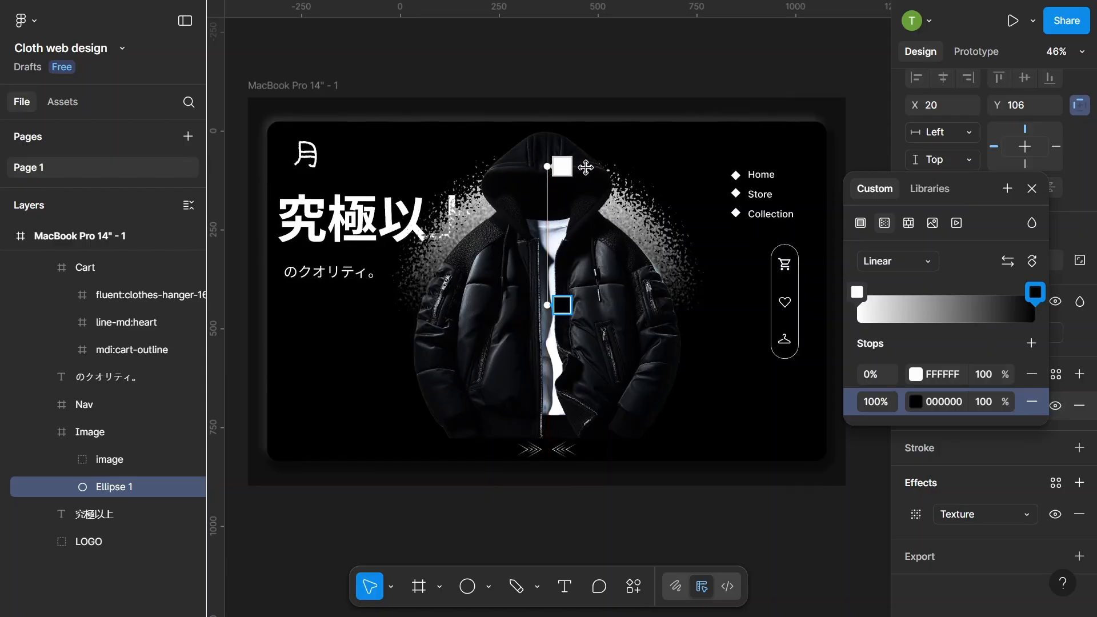
pyautogui.press('Escape')
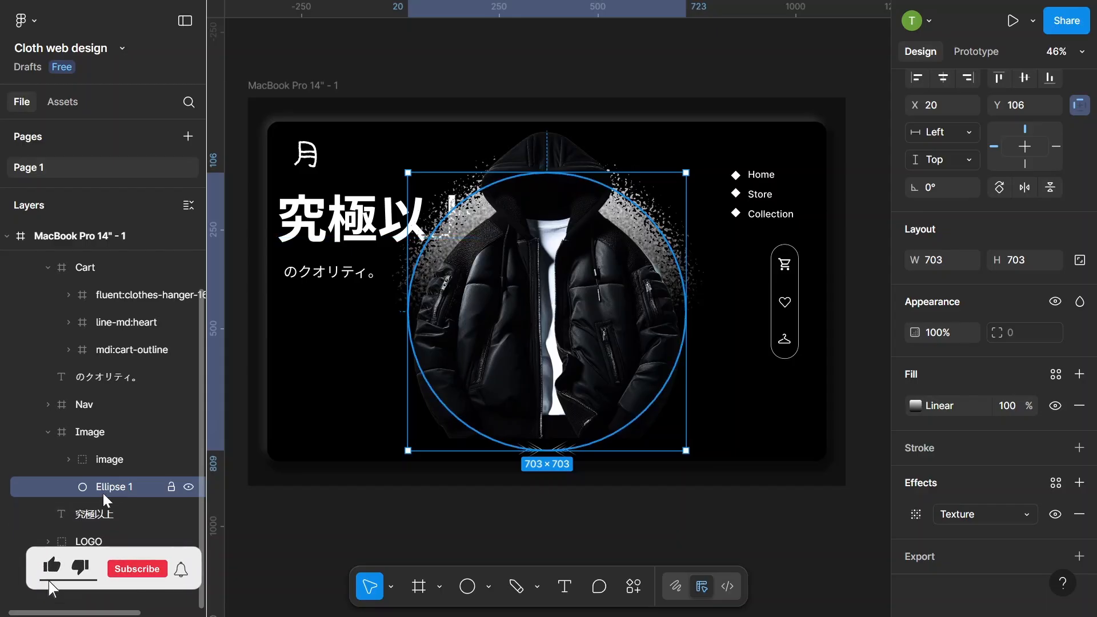
# - Move Ellipse 1 out of the Image frame to just beneath the 究極以上 headline layer and set its texture size to 6.3
pyautogui.moveTo(103, 491); pyautogui.dragTo(100, 520)
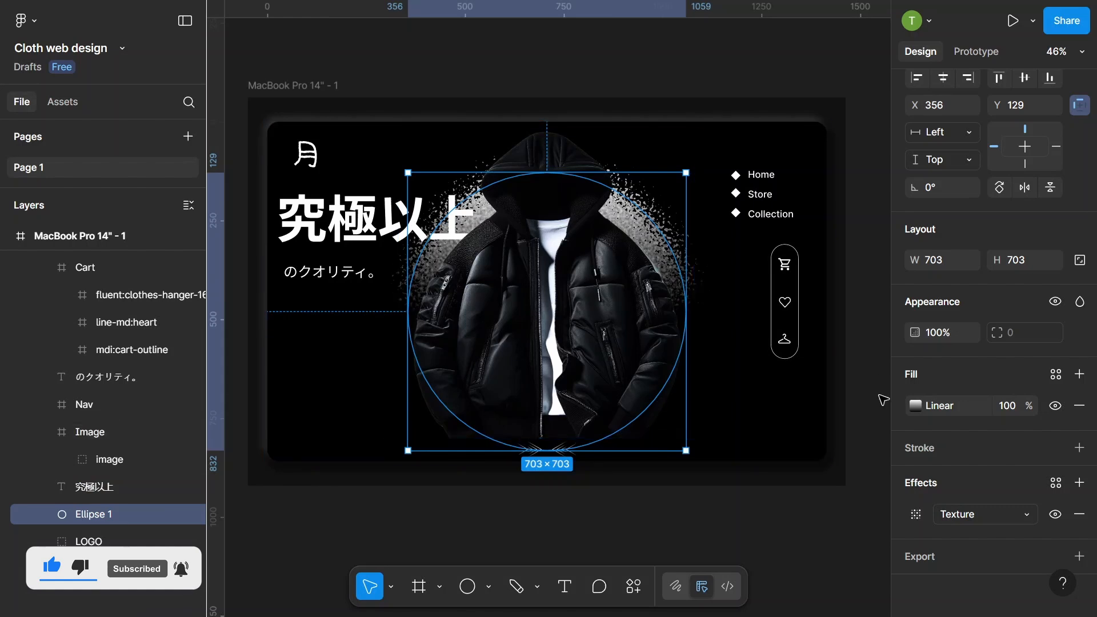
pyautogui.click(915, 514)
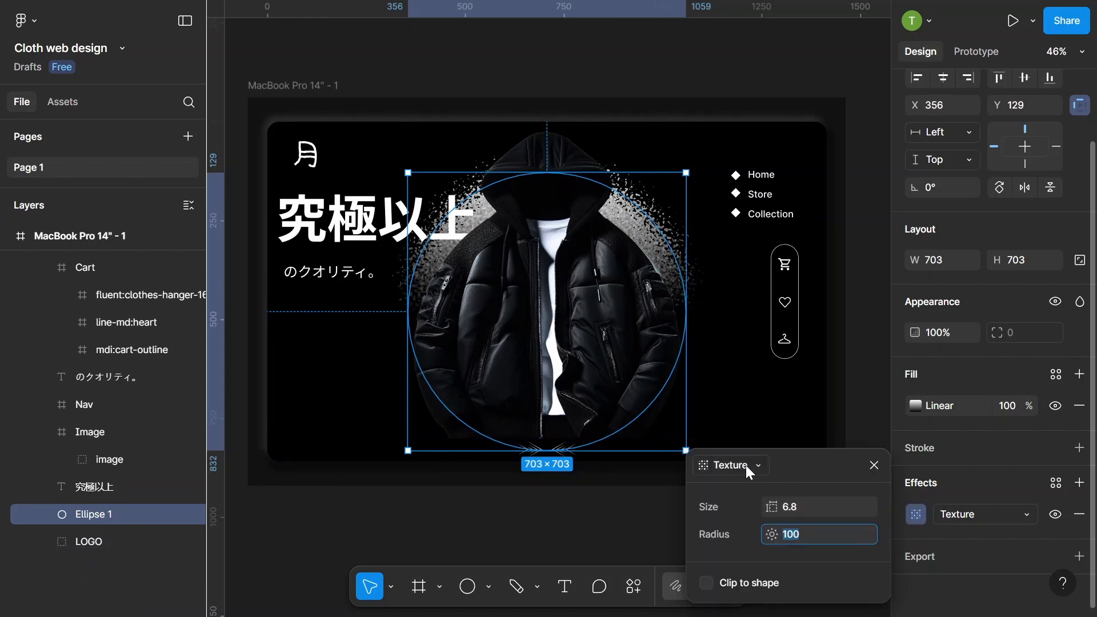
pyautogui.moveTo(775, 505)
pyautogui.mouseDown()
pyautogui.moveTo(791, 504)
pyautogui.moveTo(765, 504)
pyautogui.moveTo(788, 501)
pyautogui.mouseUp()
pyautogui.moveTo(787, 503); pyautogui.dragTo(752, 506)
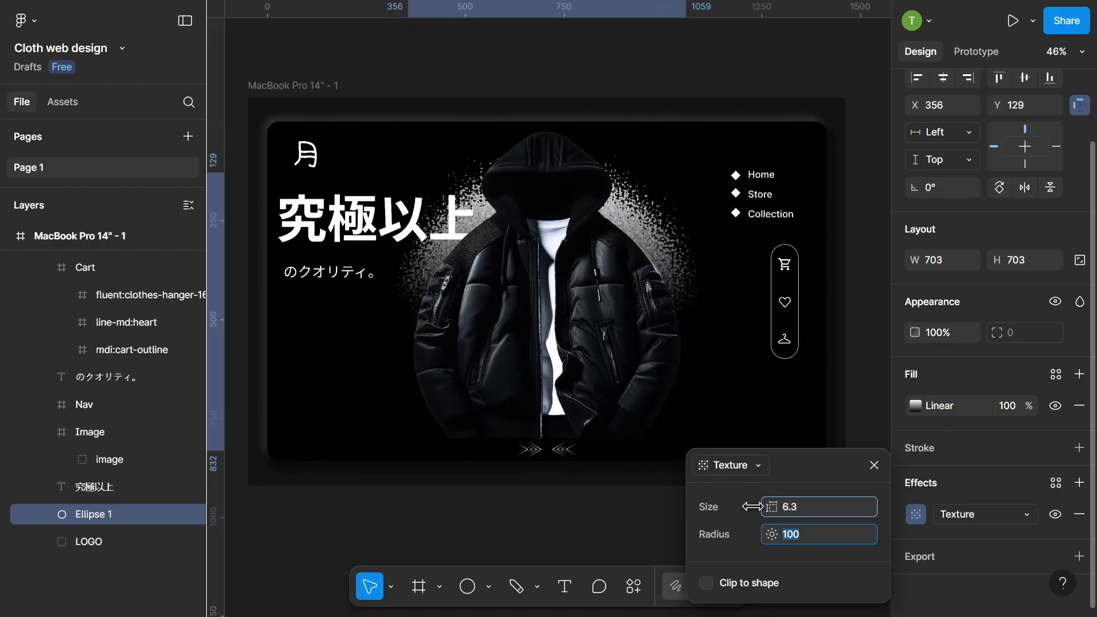
pyautogui.click(724, 81)
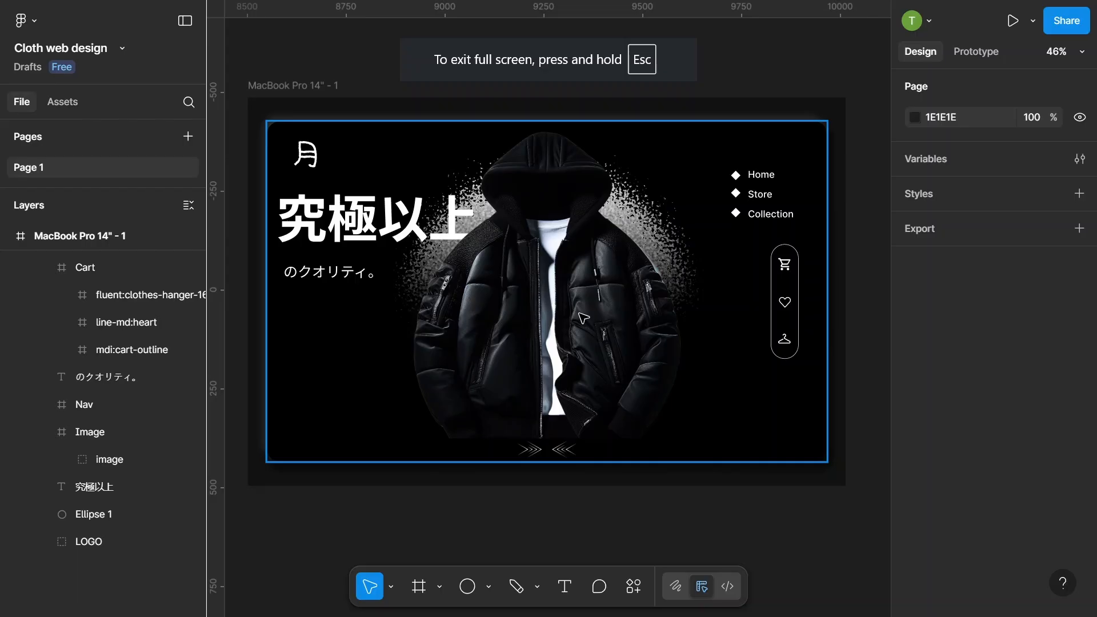
pyautogui.scroll(-3, 505, 336)
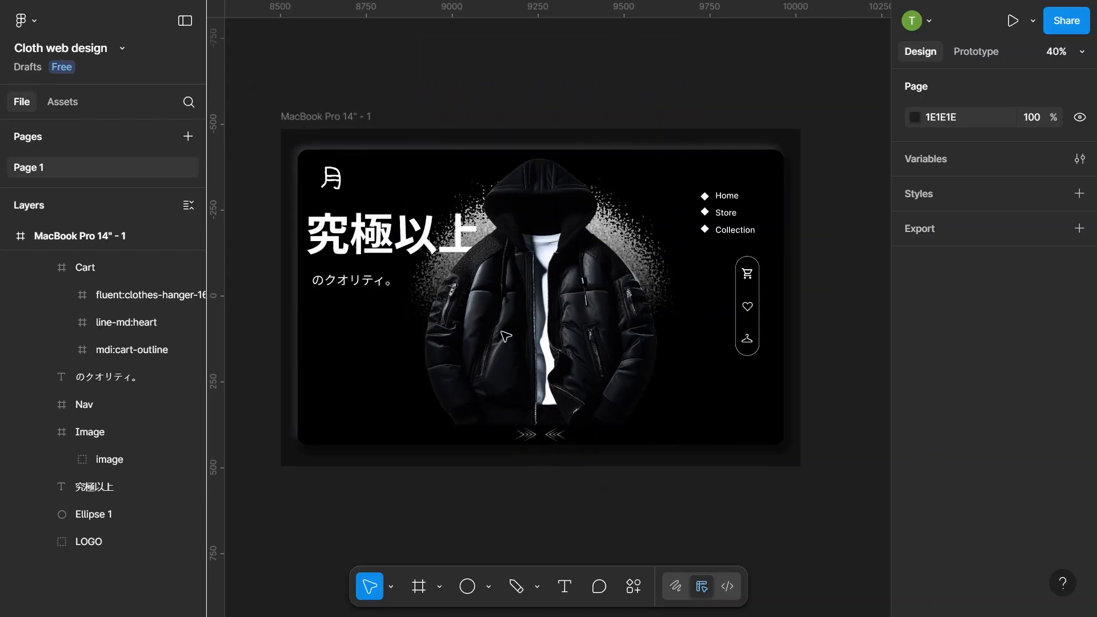
pyautogui.scroll(-2, 506, 336)
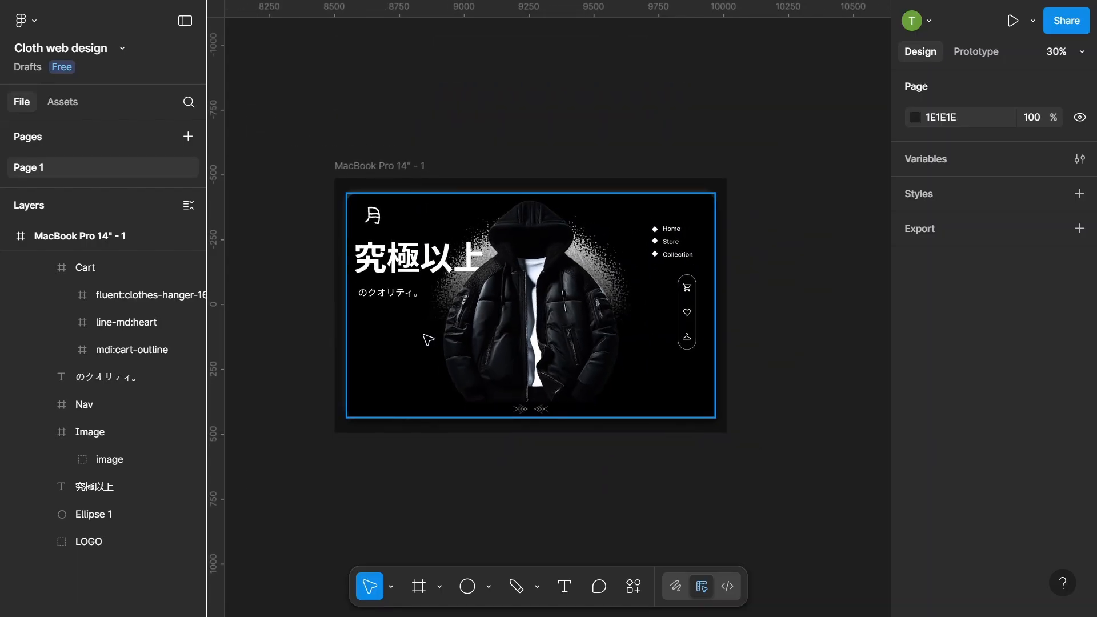
pyautogui.scroll(-2, 440, 340)
pyautogui.moveTo(731, 339); pyautogui.dragTo(695, 331)
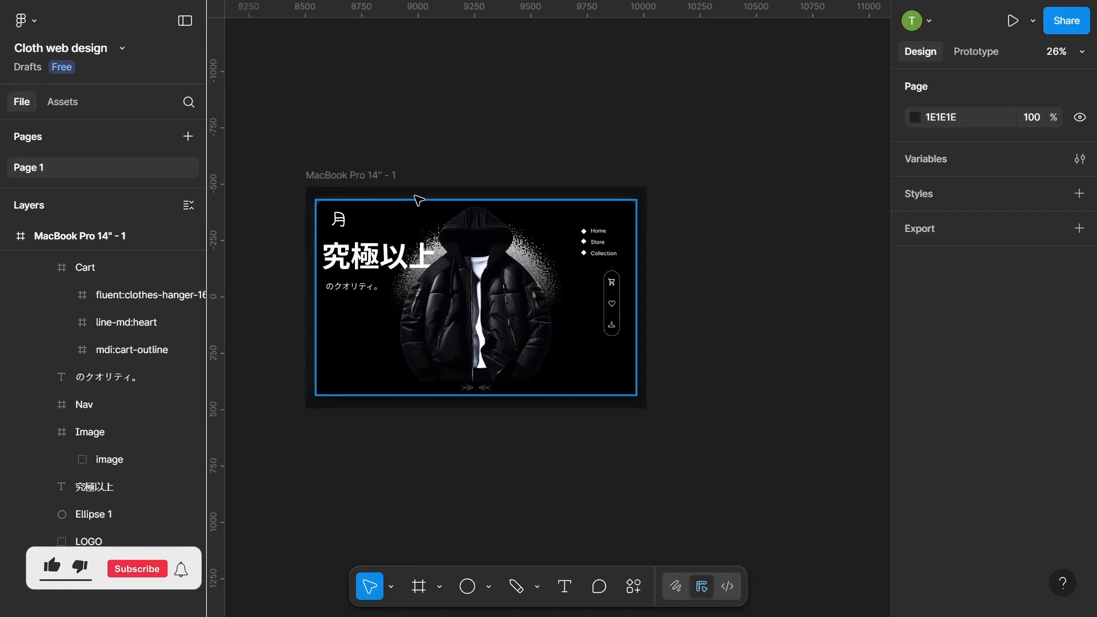
pyautogui.click(390, 176)
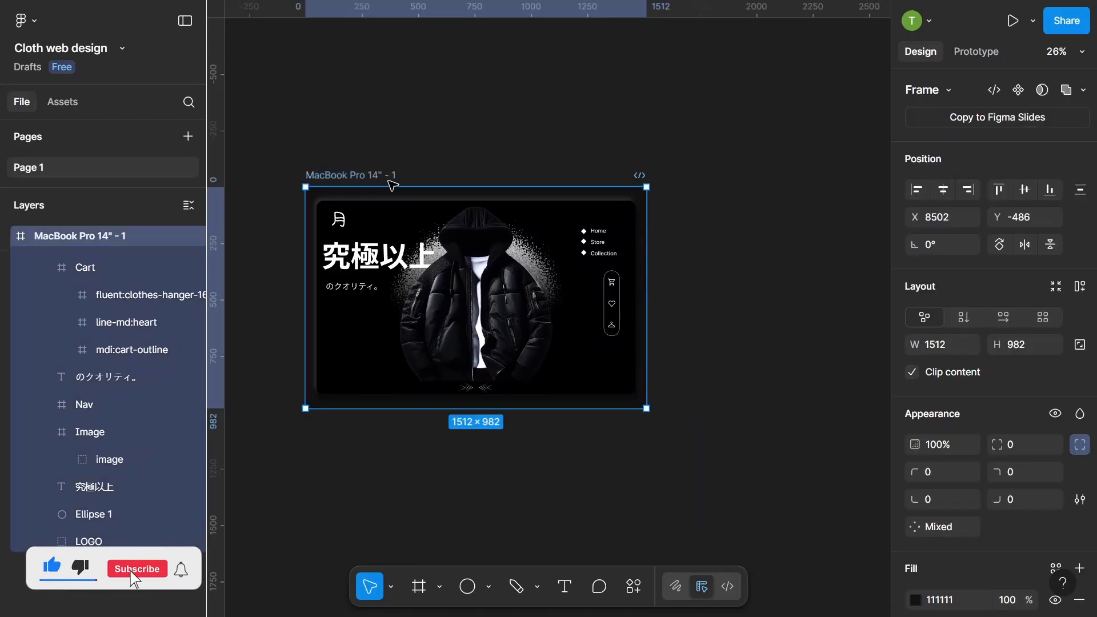
pyautogui.hotkey('ctrl', 'd')
pyautogui.scroll(-2, 698, 292)
pyautogui.moveTo(719, 291); pyautogui.dragTo(722, 291)
pyautogui.press('Delete')
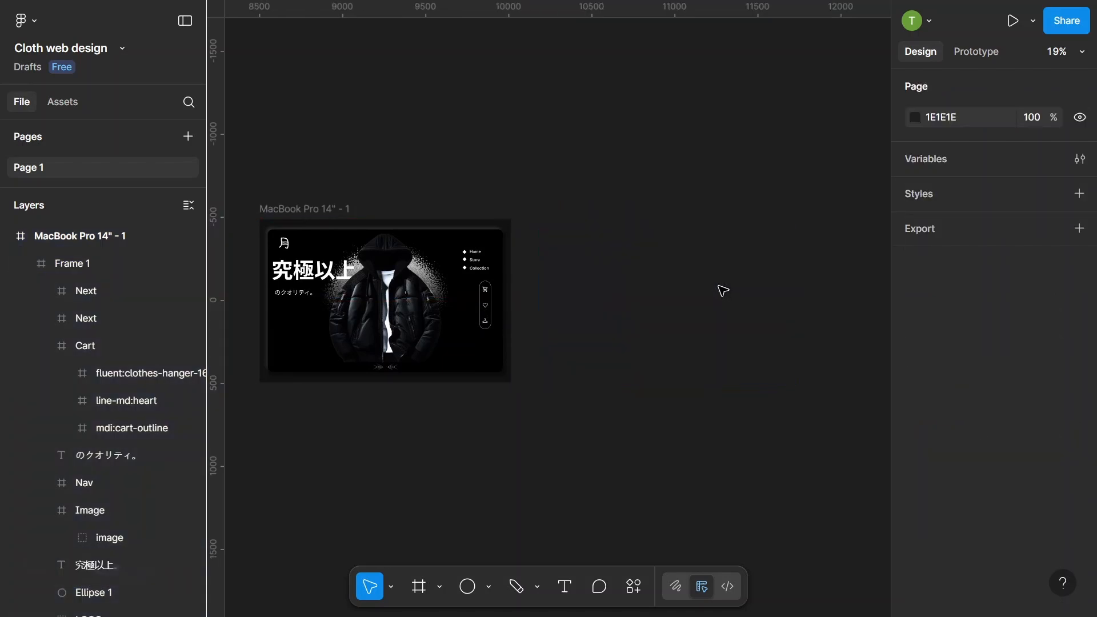
# - Add the text "Shop Now" below the icon column at about X 1215, Y 762 in Frame 1
pyautogui.hscroll(-2, 727, 223)
pyautogui.scroll(5, 496, 374)
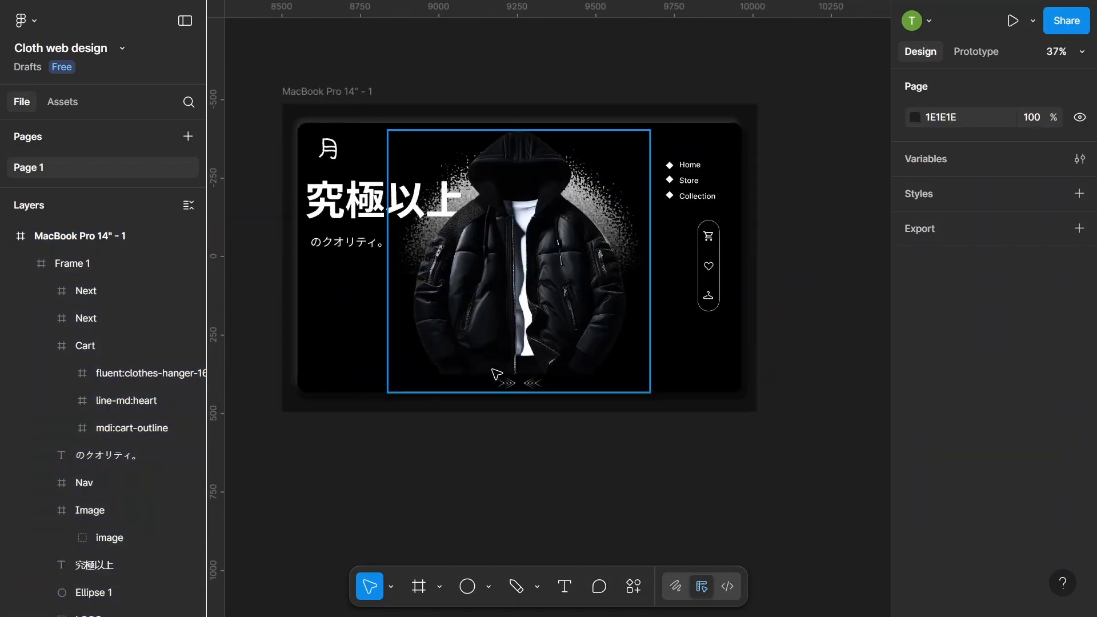
pyautogui.scroll(-2, 455, 342)
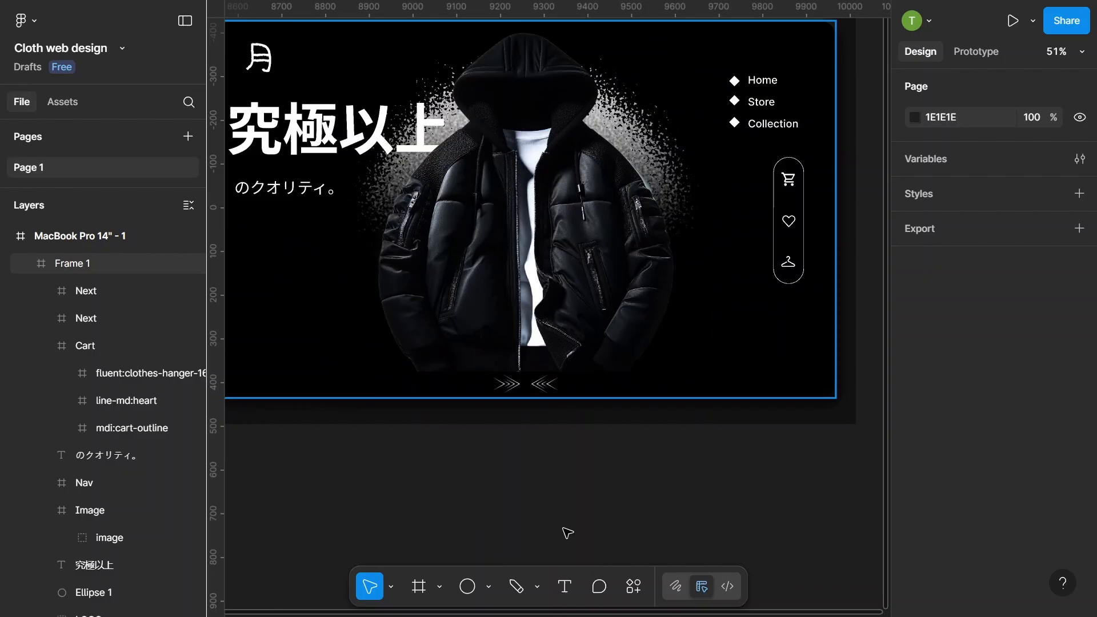
pyautogui.click(564, 586)
pyautogui.scroll(2, 804, 390)
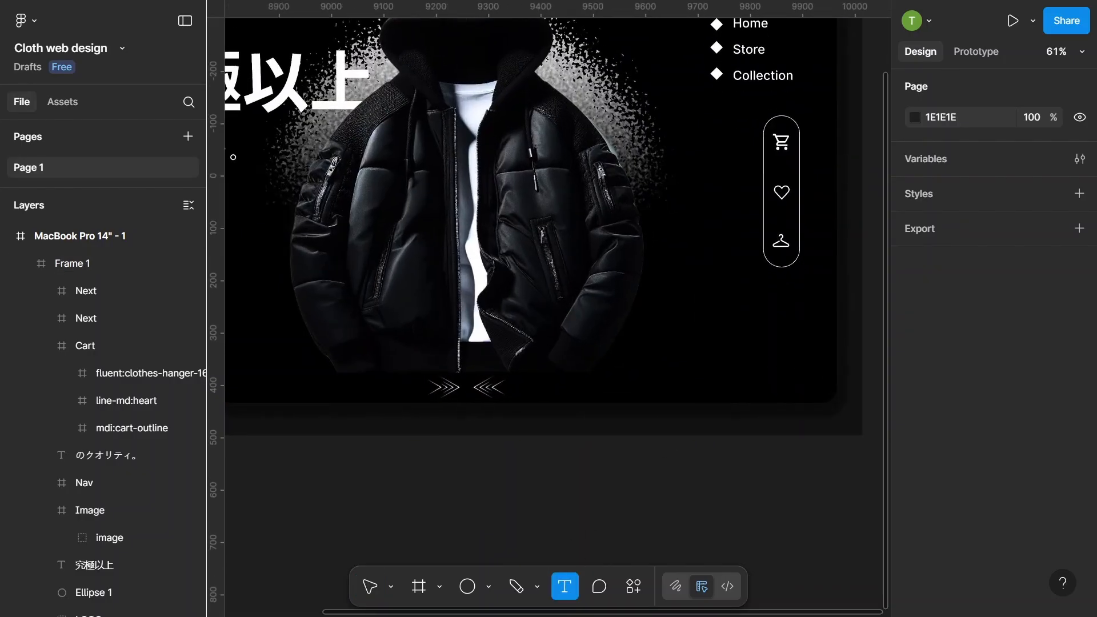
pyautogui.click(732, 361)
pyautogui.write('Shop Now')
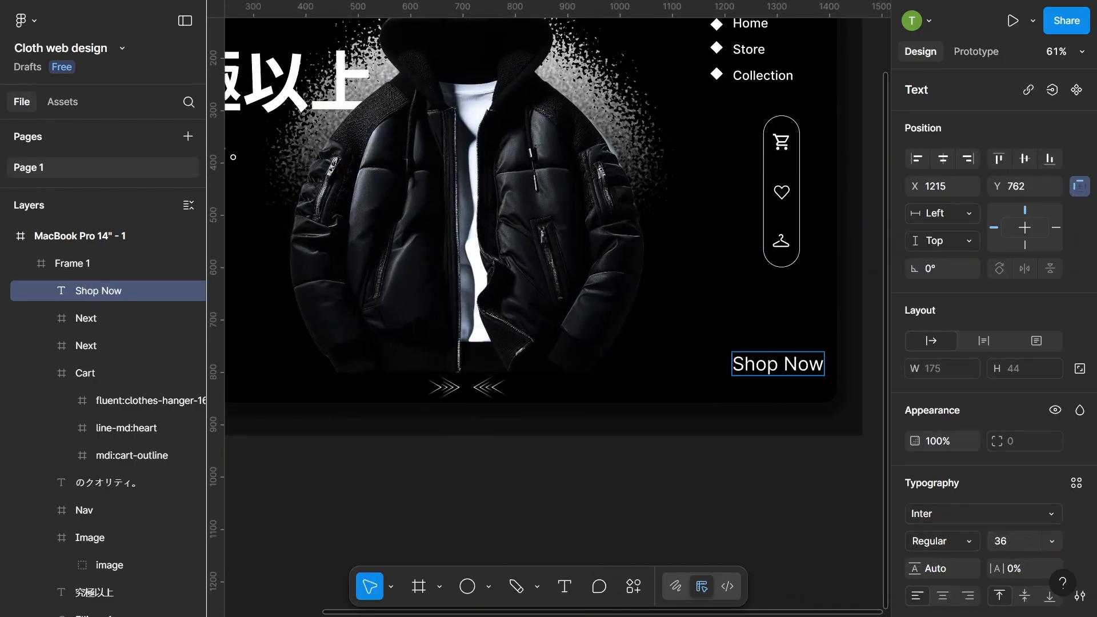
pyautogui.press('Escape')
pyautogui.scroll(-2, 962, 499)
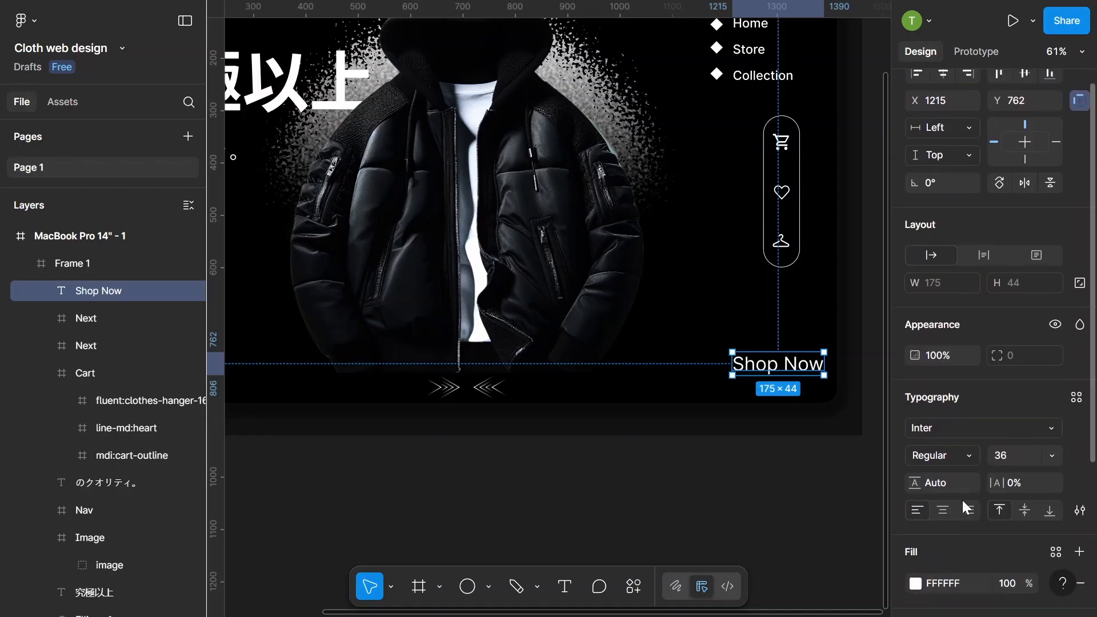
# - Keep the "Shop Now" text in Regular weight and set its font size to 32
pyautogui.click(970, 457)
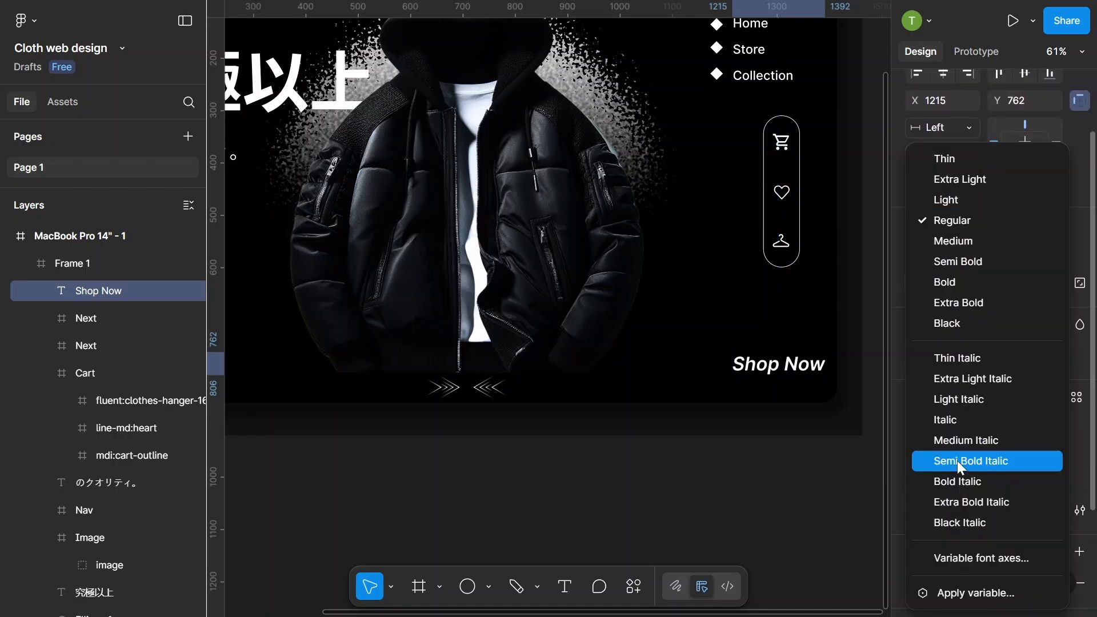
pyautogui.click(978, 226)
pyautogui.click(1052, 456)
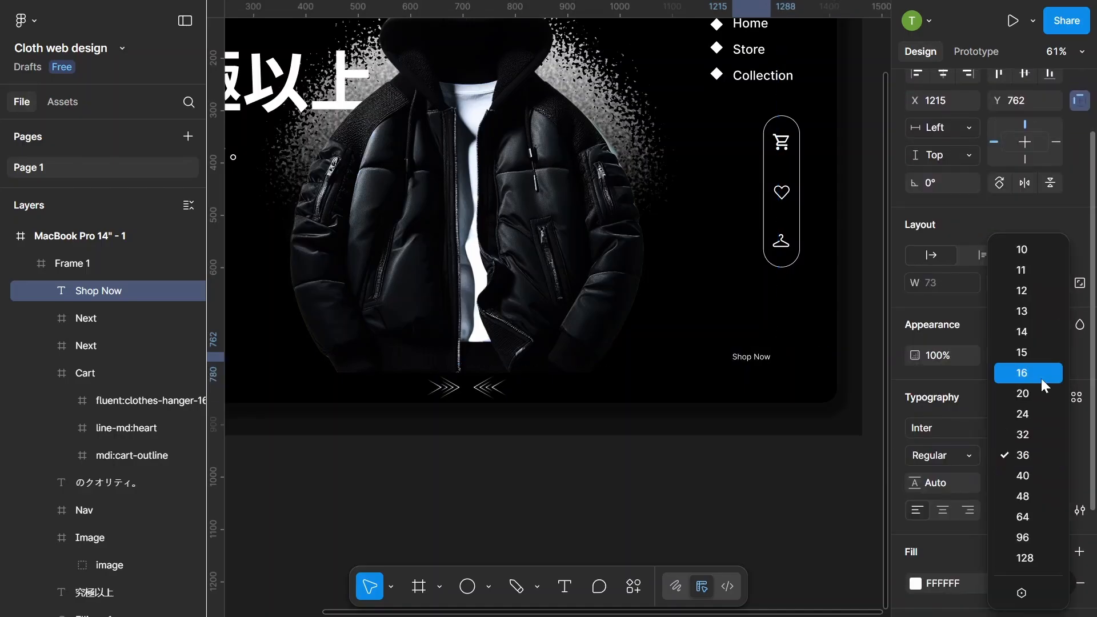
pyautogui.click(1032, 433)
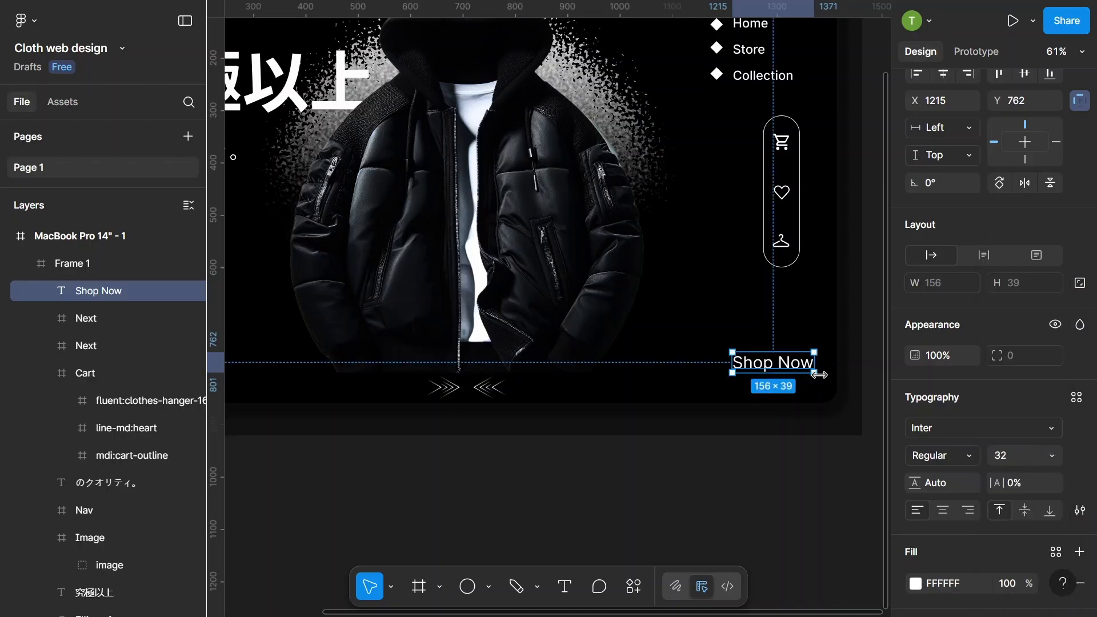
# - Wrap the "Shop Now" text in an auto layout frame and give it a white FFFFFF inside stroke of weight 1
pyautogui.hotkey('shift', 'a')
pyautogui.scroll(-3, 965, 442)
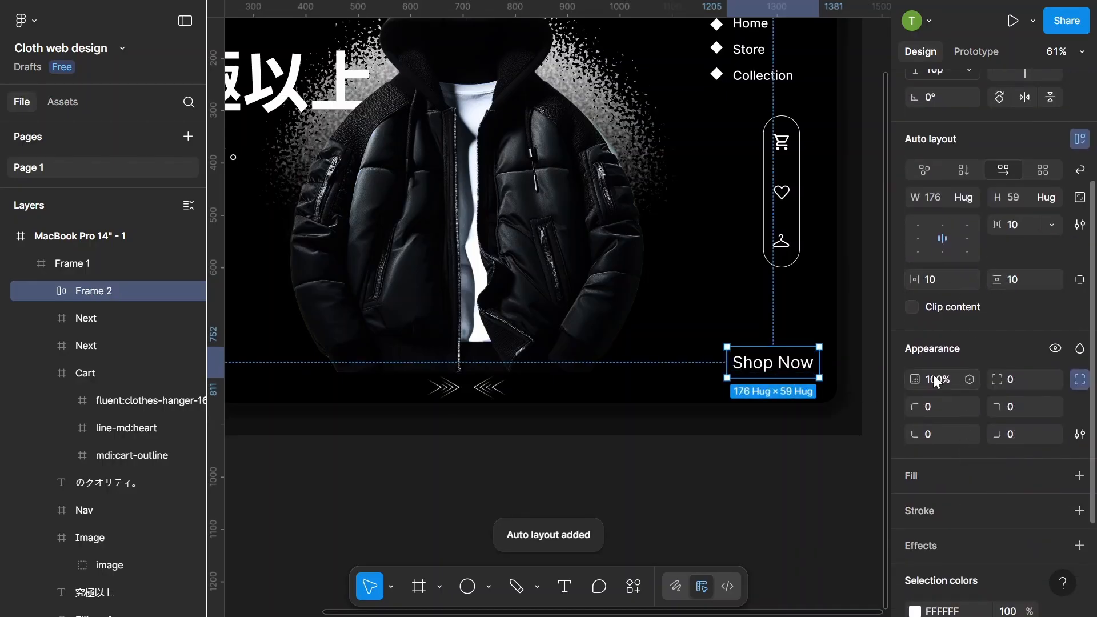
pyautogui.scroll(-3, 937, 400)
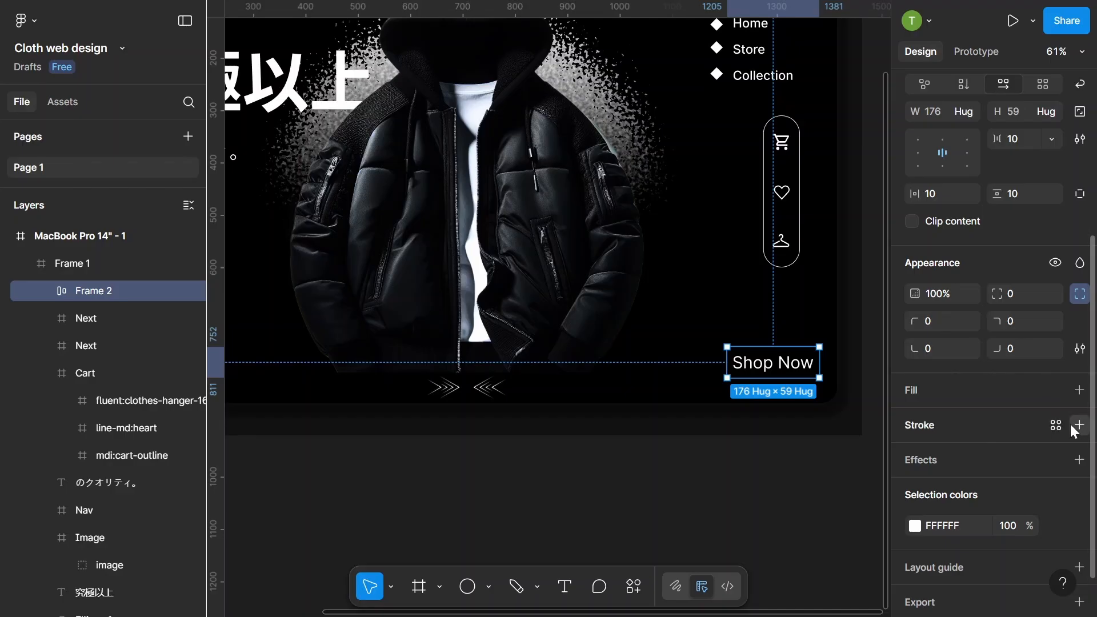
pyautogui.click(1074, 425)
pyautogui.moveTo(799, 327); pyautogui.dragTo(609, 215)
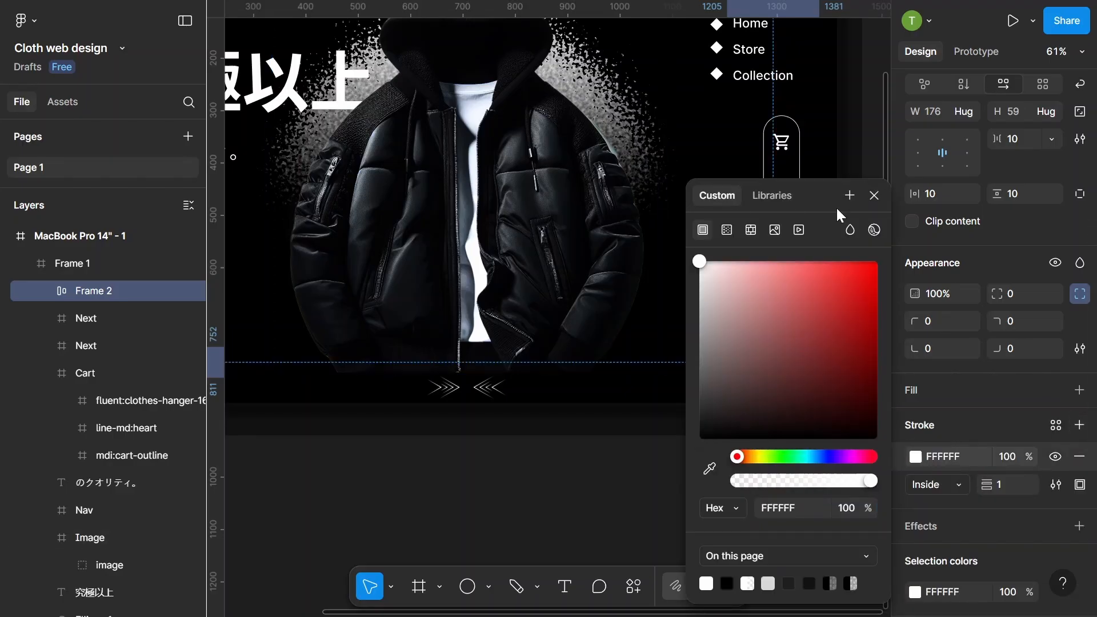
pyautogui.click(873, 196)
# - Round the Shop Now button's corners to radius 27 and set its horizontal padding to 24
pyautogui.scroll(3, 833, 360)
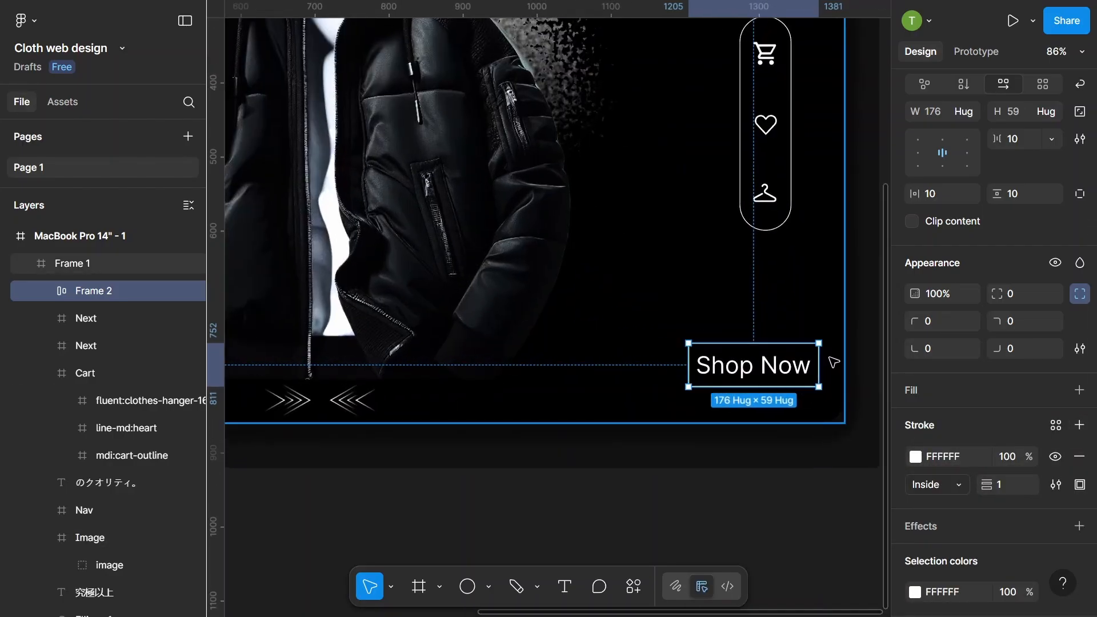
pyautogui.scroll(1, 833, 361)
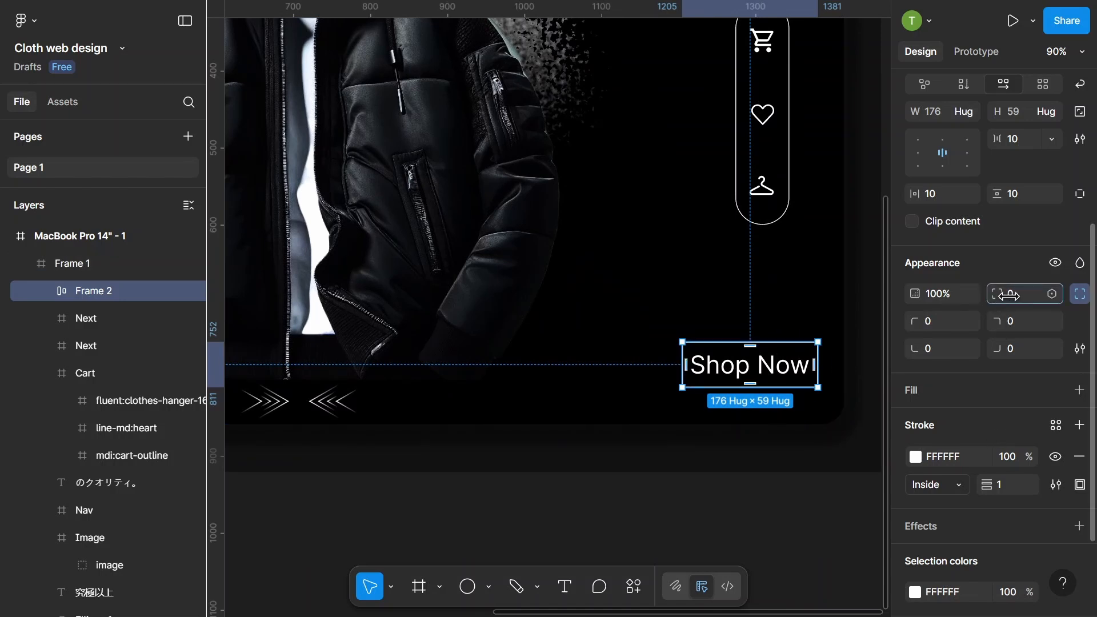
pyautogui.moveTo(1008, 294); pyautogui.dragTo(362, 319)
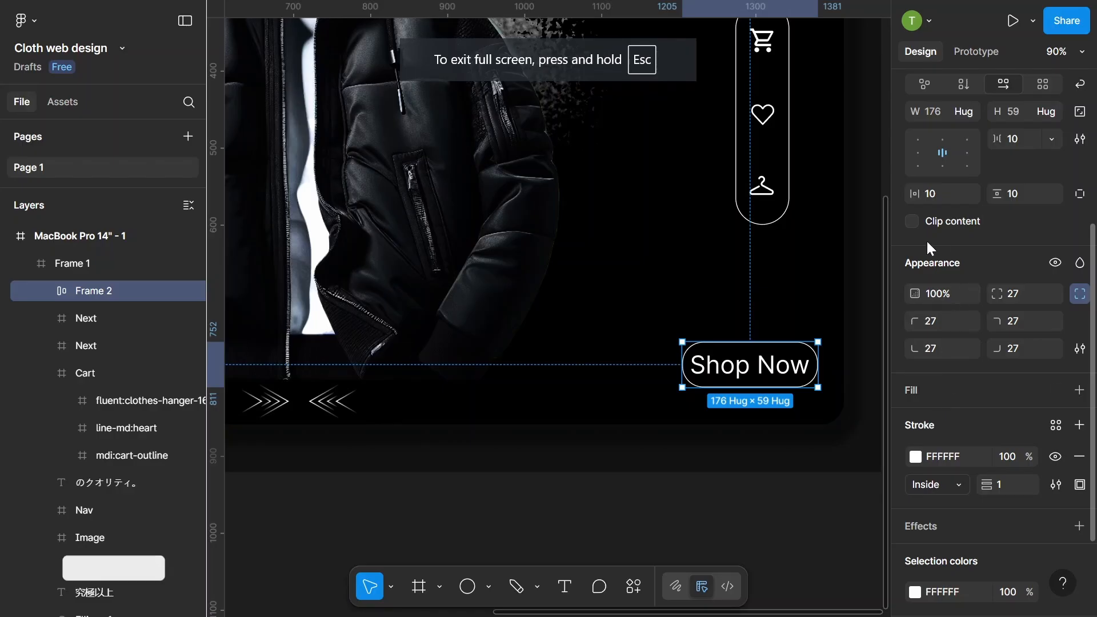
pyautogui.scroll(3, 928, 247)
pyautogui.moveTo(915, 280); pyautogui.dragTo(950, 280)
pyautogui.scroll(-2, 748, 365)
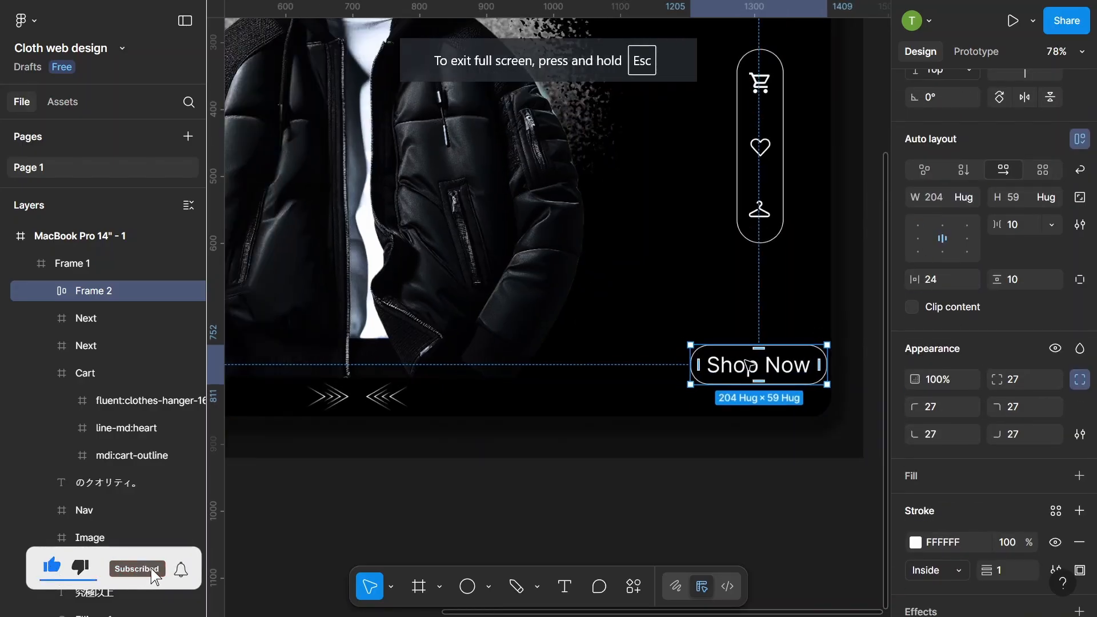
# - Move the Shop Now button slightly left so it sits clear of Frame 1's right edge, beneath the icon column
pyautogui.scroll(-3, 748, 366)
pyautogui.moveTo(748, 368); pyautogui.dragTo(734, 376)
pyautogui.click(844, 375)
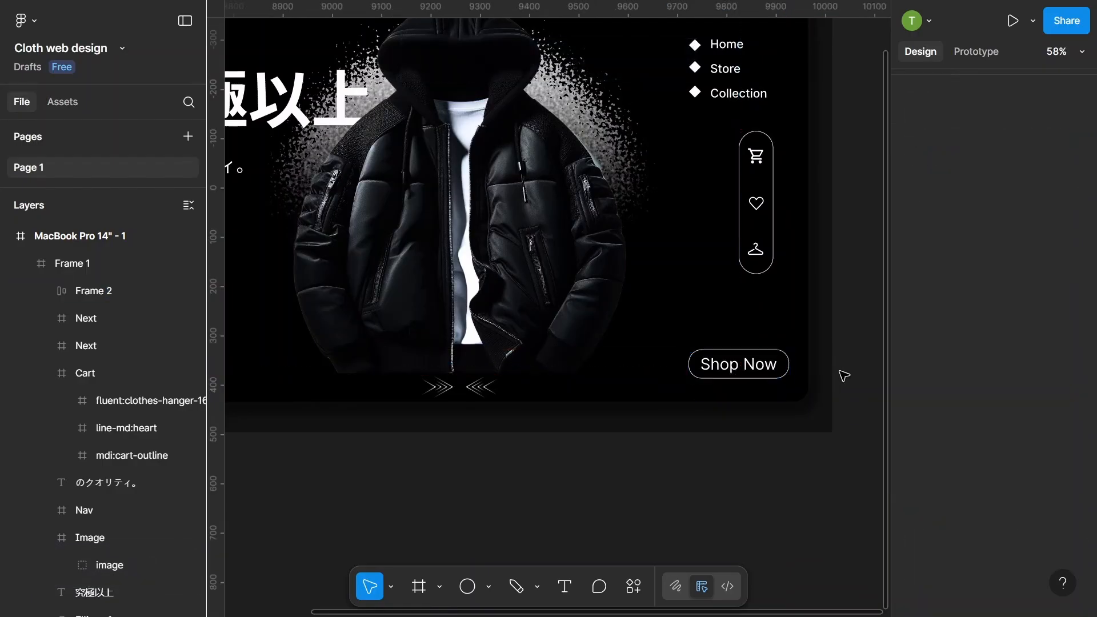
pyautogui.scroll(-2, 844, 375)
pyautogui.scroll(-1, 842, 372)
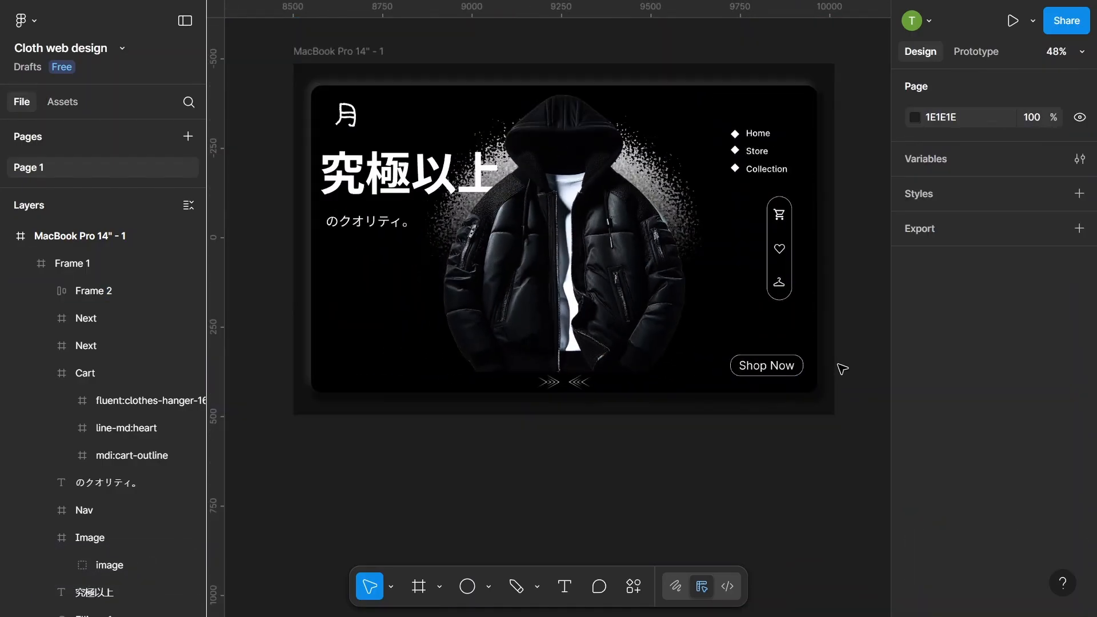
pyautogui.scroll(-2, 842, 369)
pyautogui.scroll(1, 449, 297)
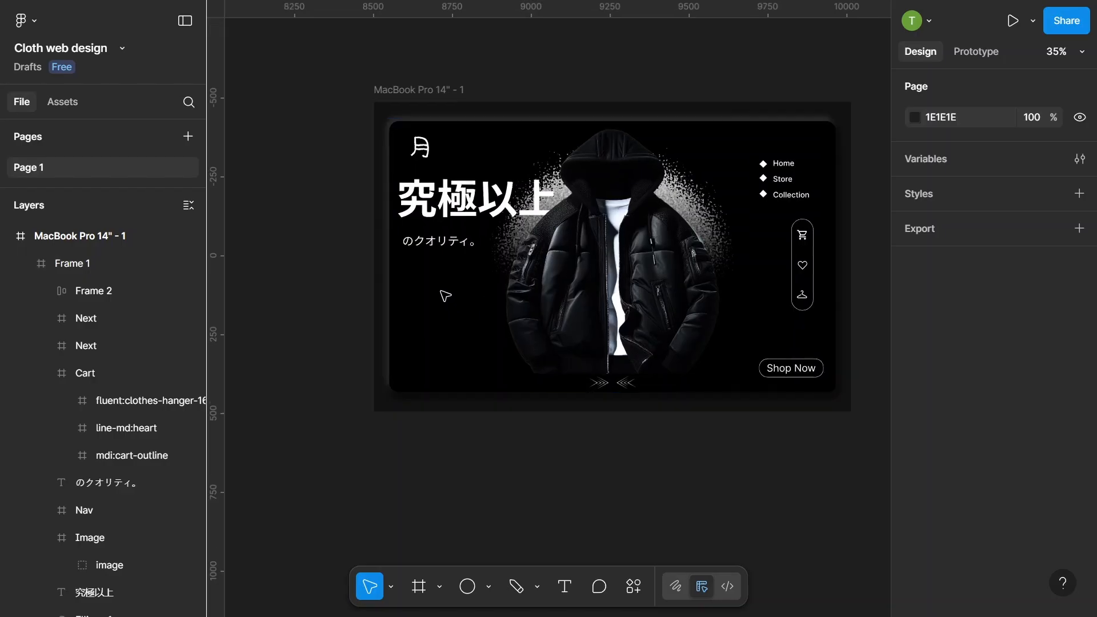
# - Add the text "The Best Of ALL!" in the lower-left area of Frame 1 at about X 58, Y 688
pyautogui.moveTo(608, 326); pyautogui.dragTo(564, 340)
pyautogui.scroll(3, 385, 349)
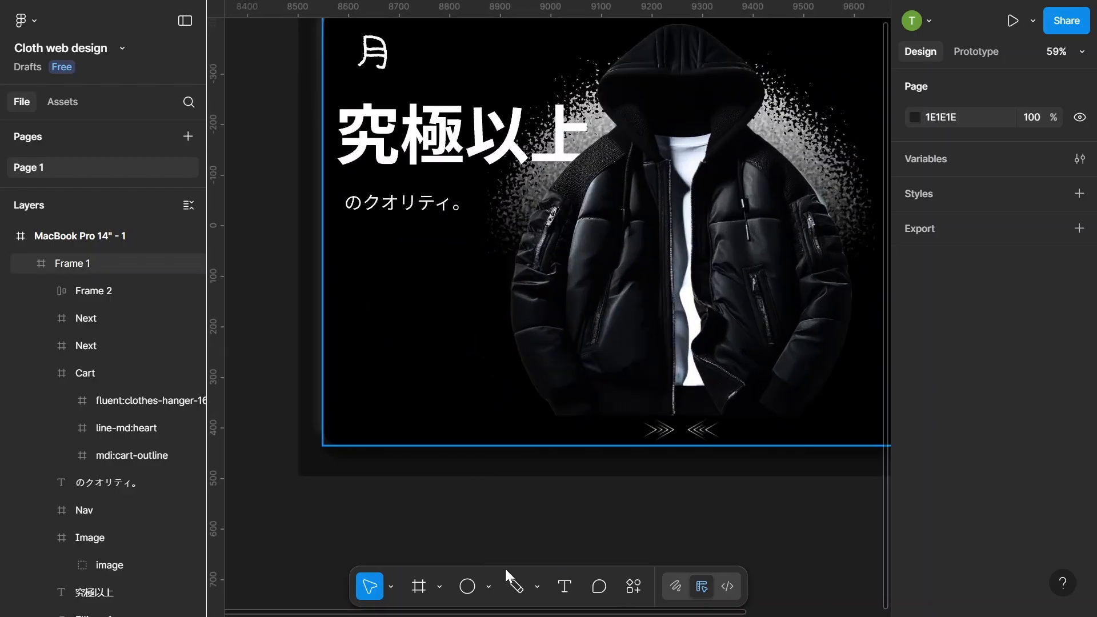
pyautogui.click(565, 587)
pyautogui.scroll(2, 355, 358)
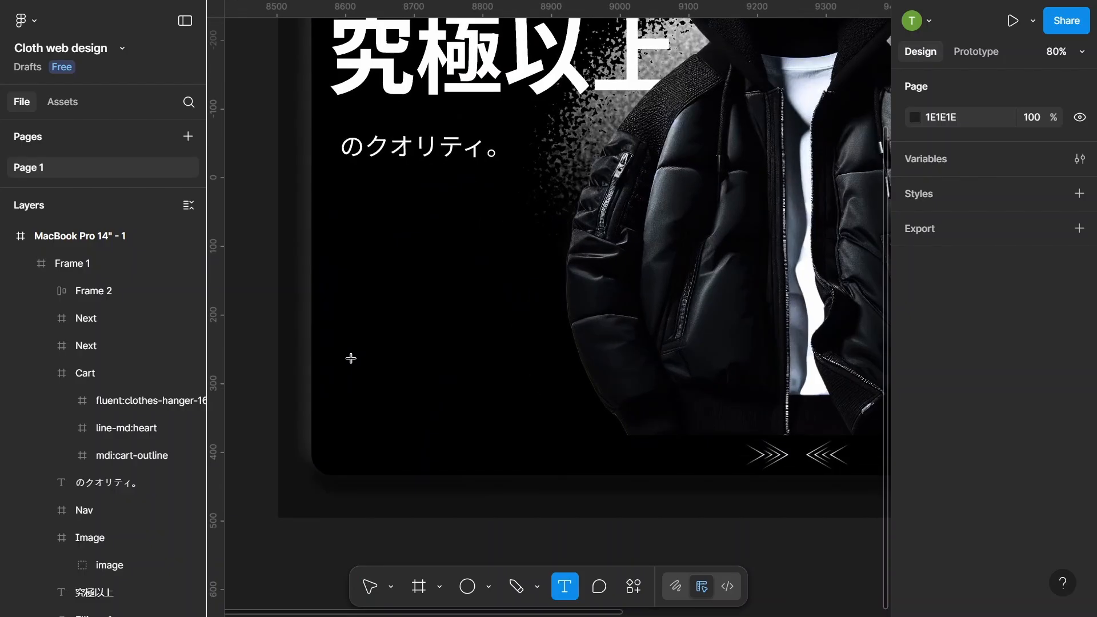
pyautogui.click(351, 358)
pyautogui.write('The Best Of ALL!')
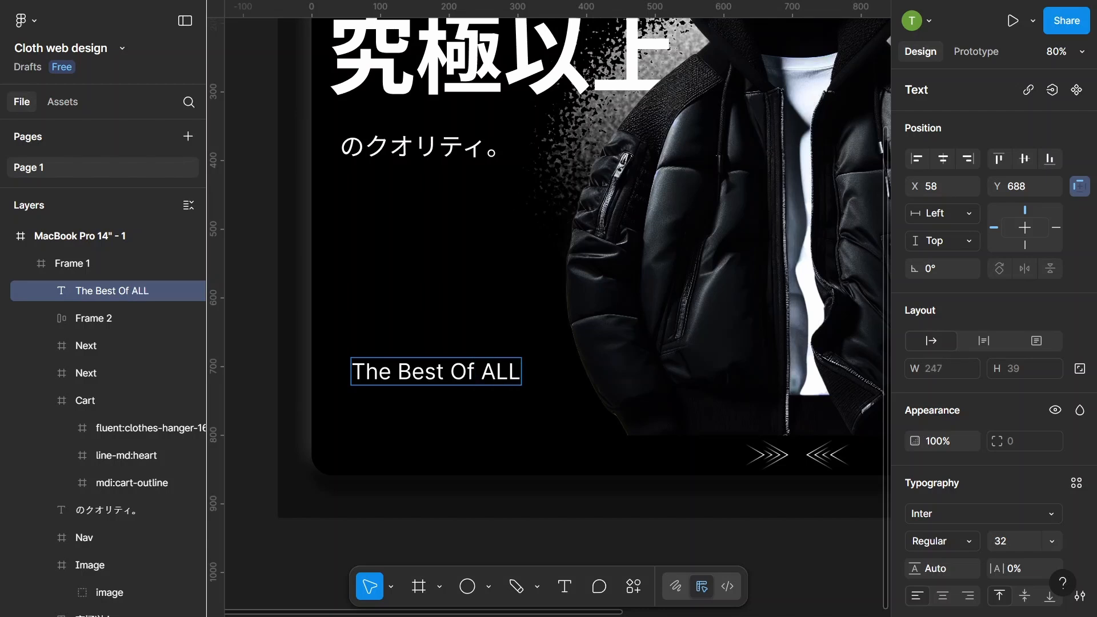
pyautogui.click(269, 370)
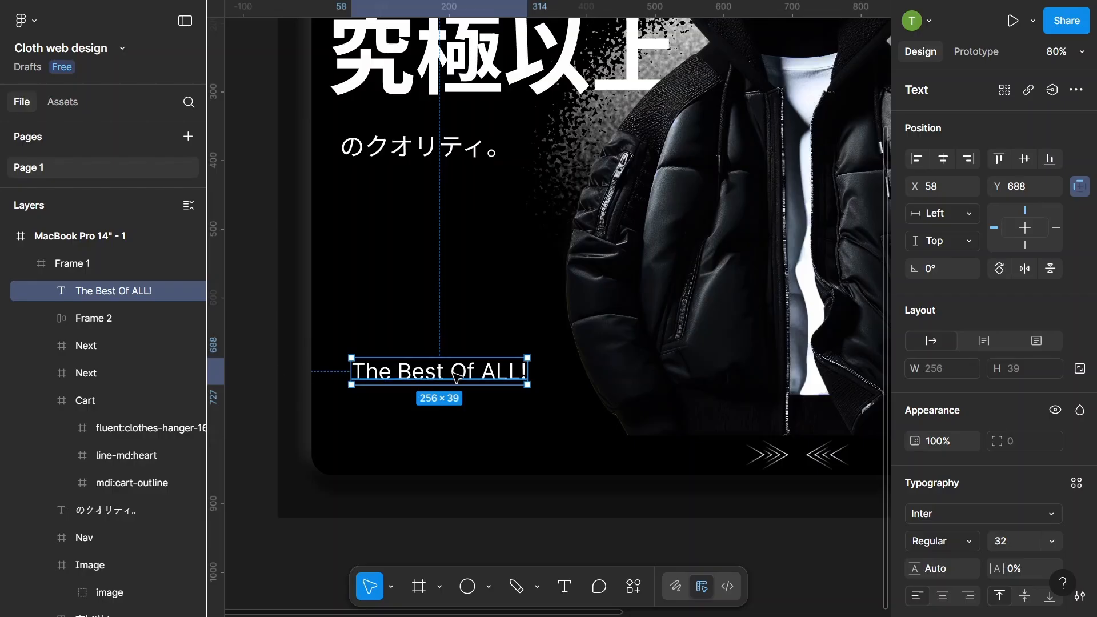
# - Move the "The Best Of ALL!" text to about X 41, Y 679, left-aligned with the のクオリティ。 subtitle
pyautogui.moveTo(457, 377); pyautogui.dragTo(443, 376)
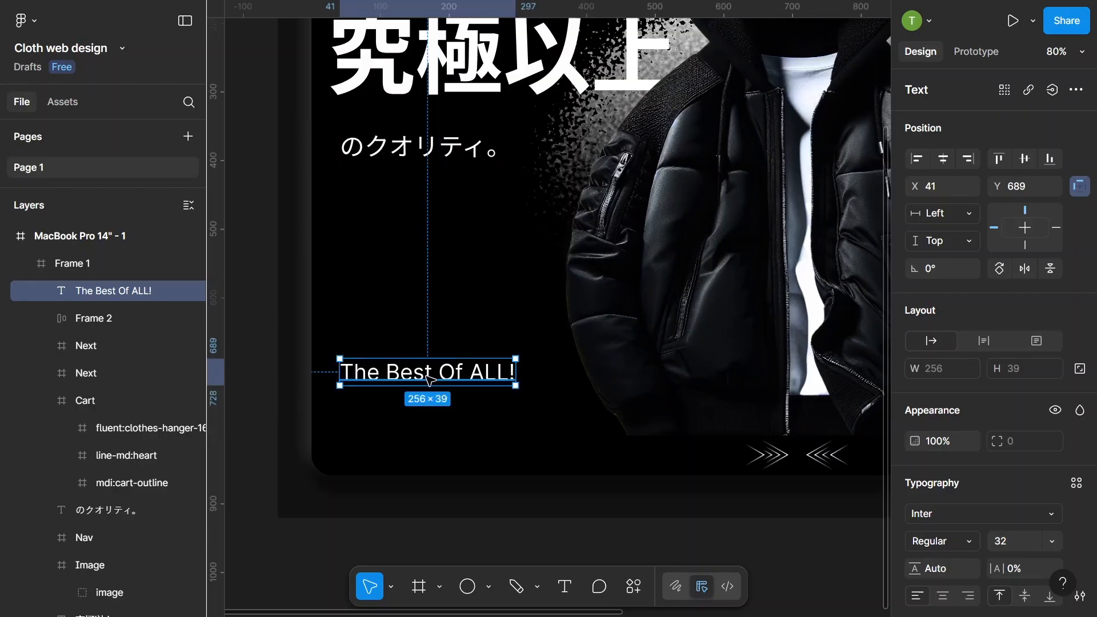
pyautogui.scroll(-1, 539, 385)
pyautogui.scroll(-3, 933, 457)
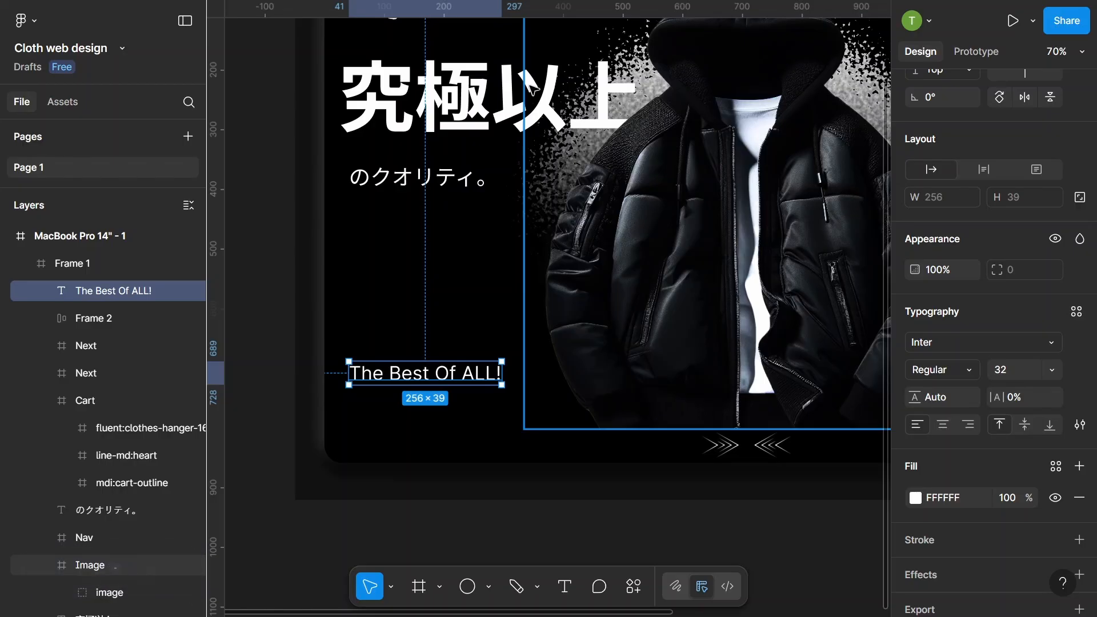
pyautogui.scroll(-2, 945, 330)
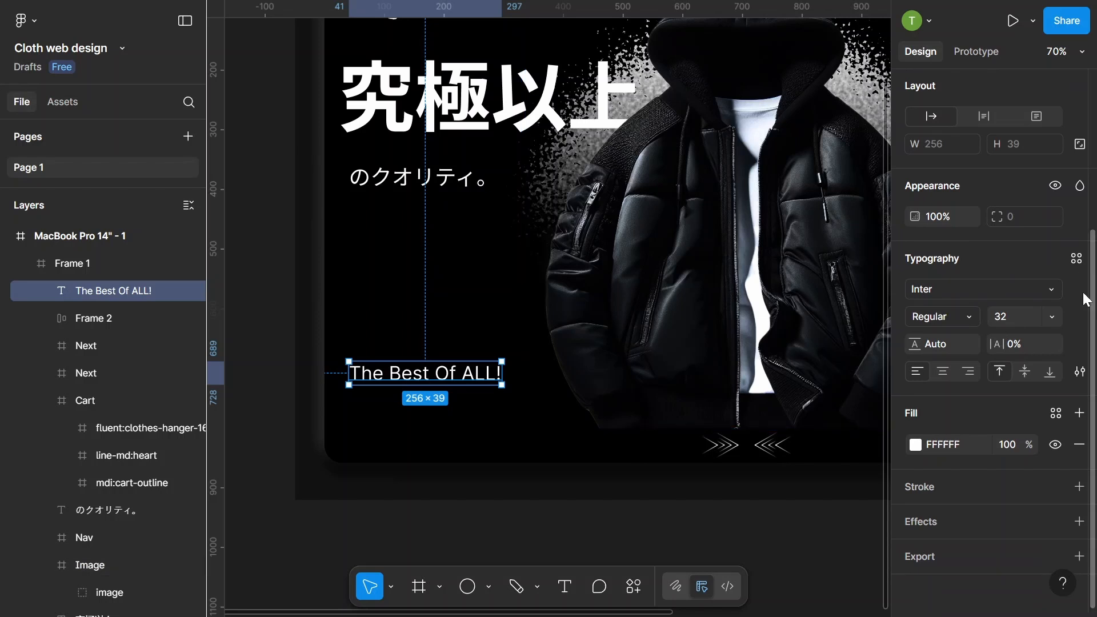
pyautogui.moveTo(445, 377); pyautogui.dragTo(445, 371)
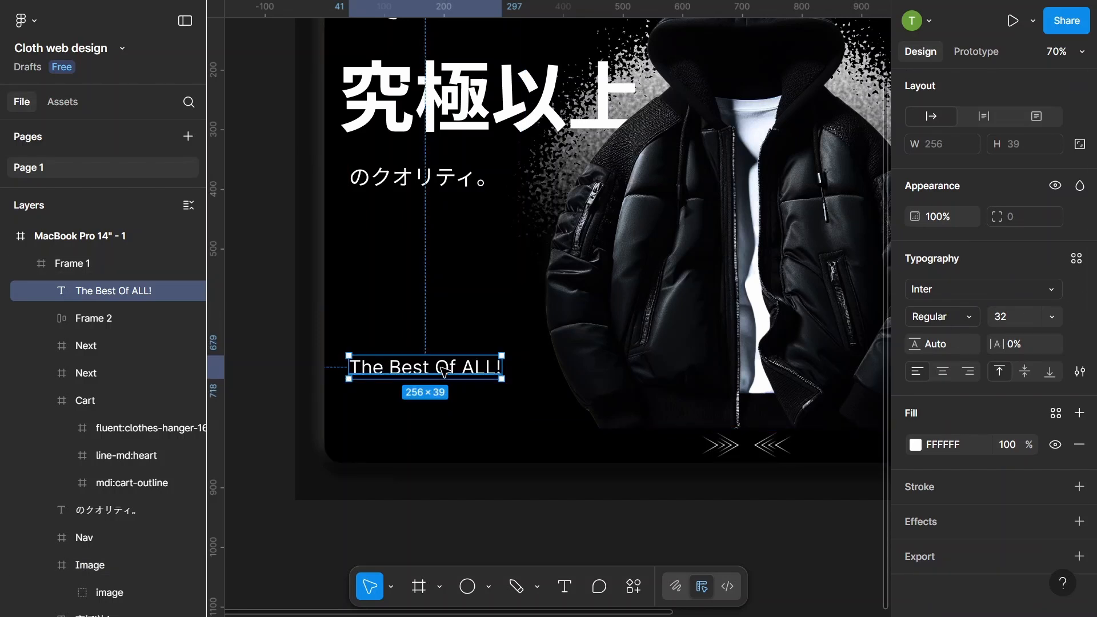
pyautogui.click(278, 351)
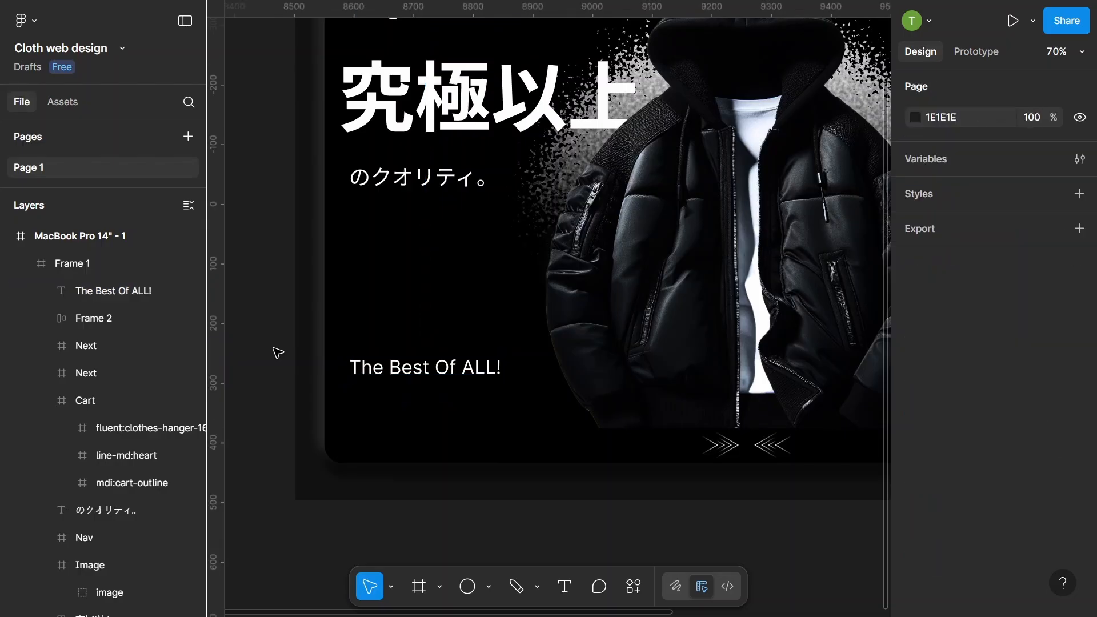
# - Change the font weight of the "The Best Of ALL!" text to Light
pyautogui.keyDown('ctrl'); pyautogui.scroll(-3, 372, 376); pyautogui.keyUp('ctrl')
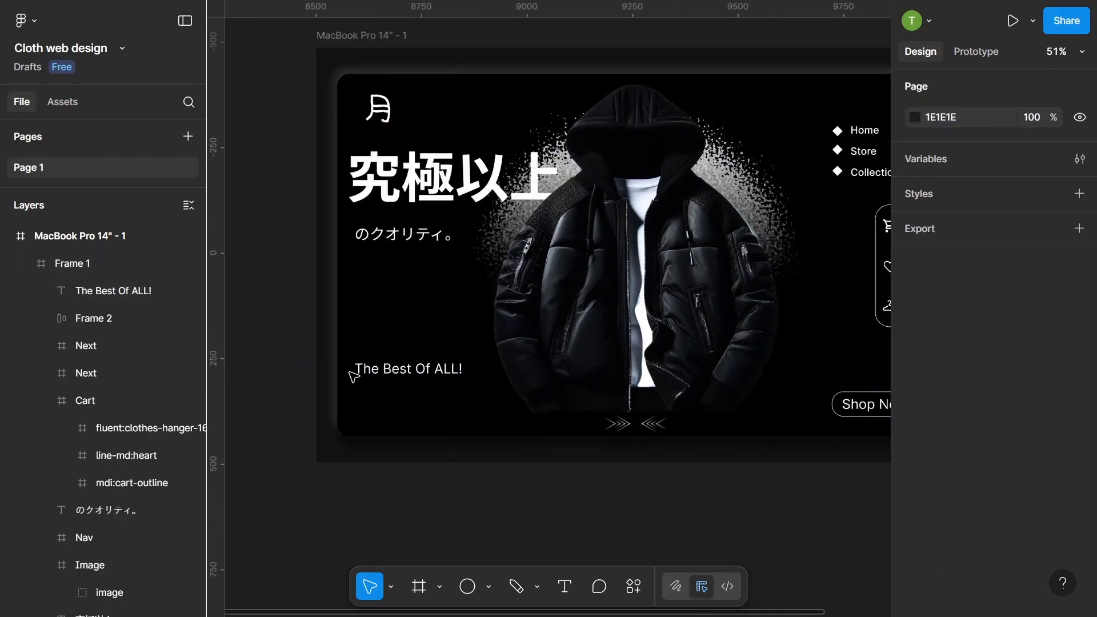
pyautogui.click(425, 368)
pyautogui.scroll(-2, 982, 486)
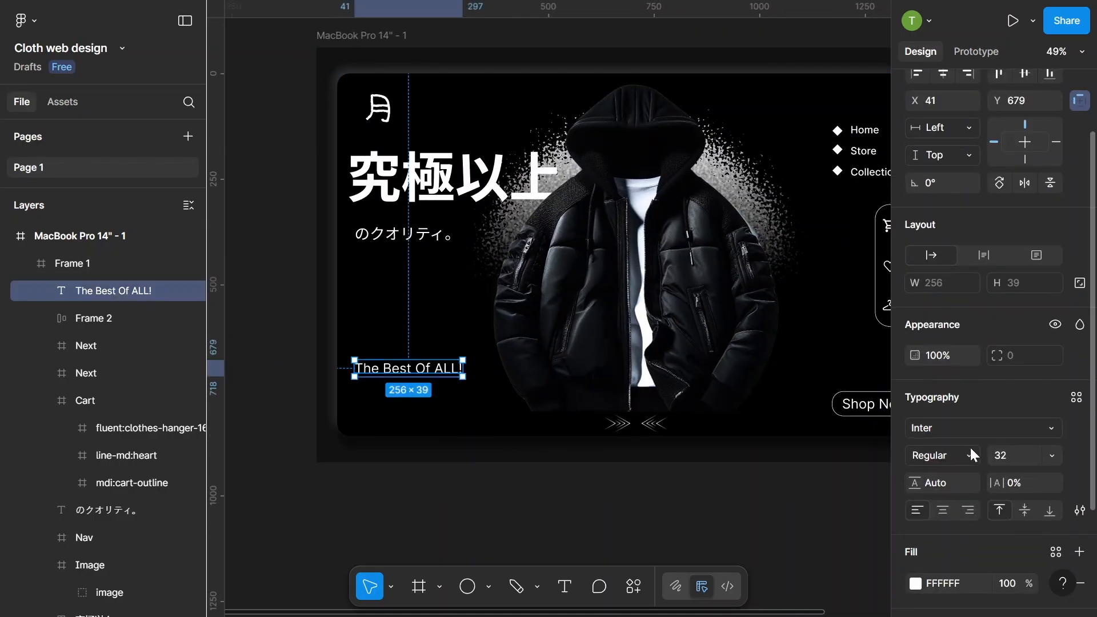
pyautogui.click(972, 454)
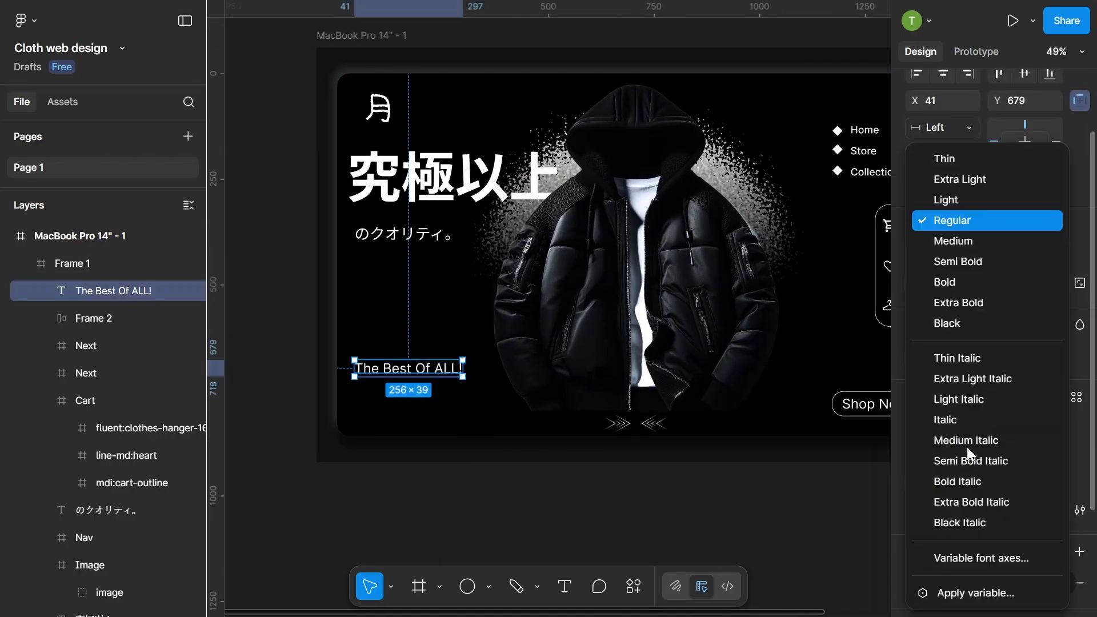
pyautogui.click(953, 201)
pyautogui.click(293, 440)
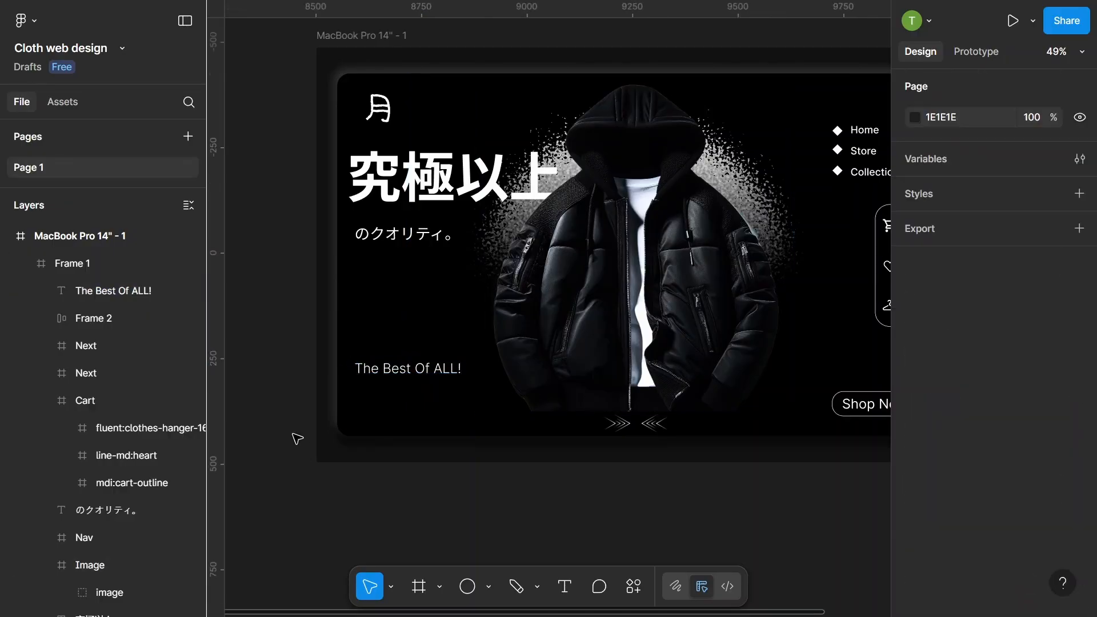
# - Duplicate the "The Best Of ALL!" text and place the copy directly below the original at X 41, Y 733
pyautogui.click(406, 374)
pyautogui.click(408, 374)
pyautogui.keyDown('ctrl'); pyautogui.scroll(3, 408, 374); pyautogui.keyUp('ctrl')
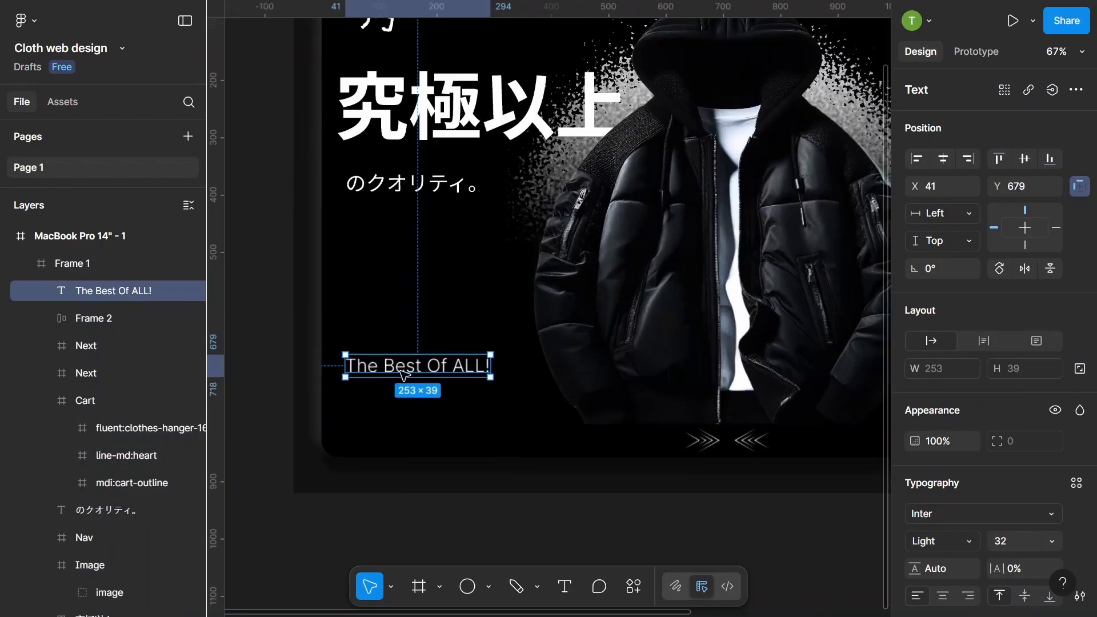
pyautogui.hotkey('ctrl', 'd')
pyautogui.keyDown('ctrl'); pyautogui.scroll(2, 407, 372); pyautogui.keyUp('ctrl')
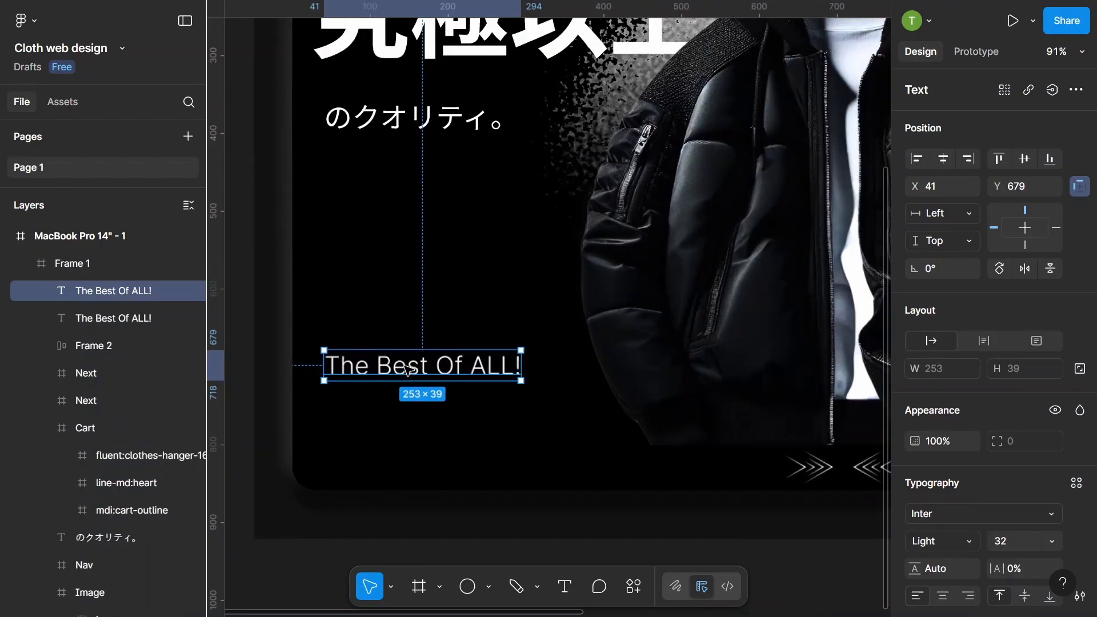
pyautogui.moveTo(407, 372); pyautogui.dragTo(400, 411)
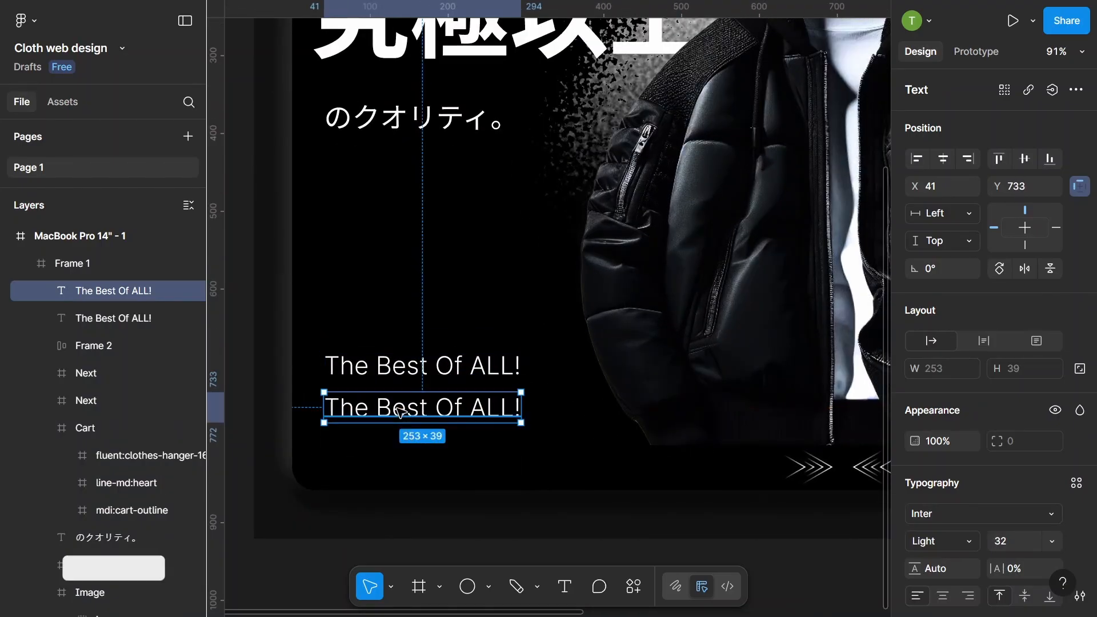
# - Replace the wording of the duplicated lower text line with "# 1"
pyautogui.press('Return')
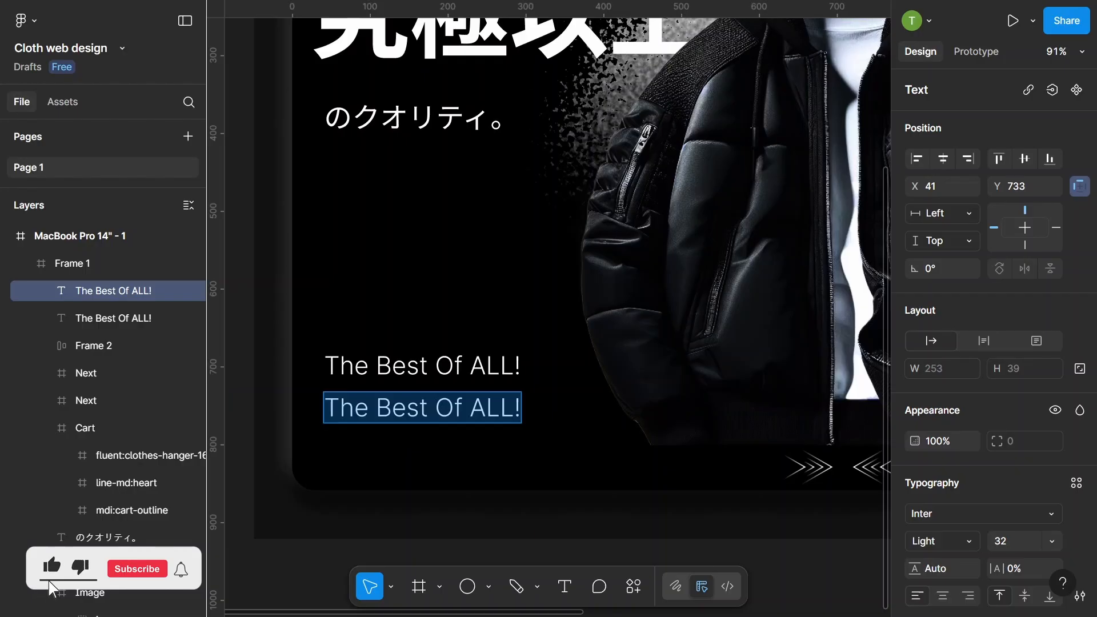
pyautogui.write('# 0')
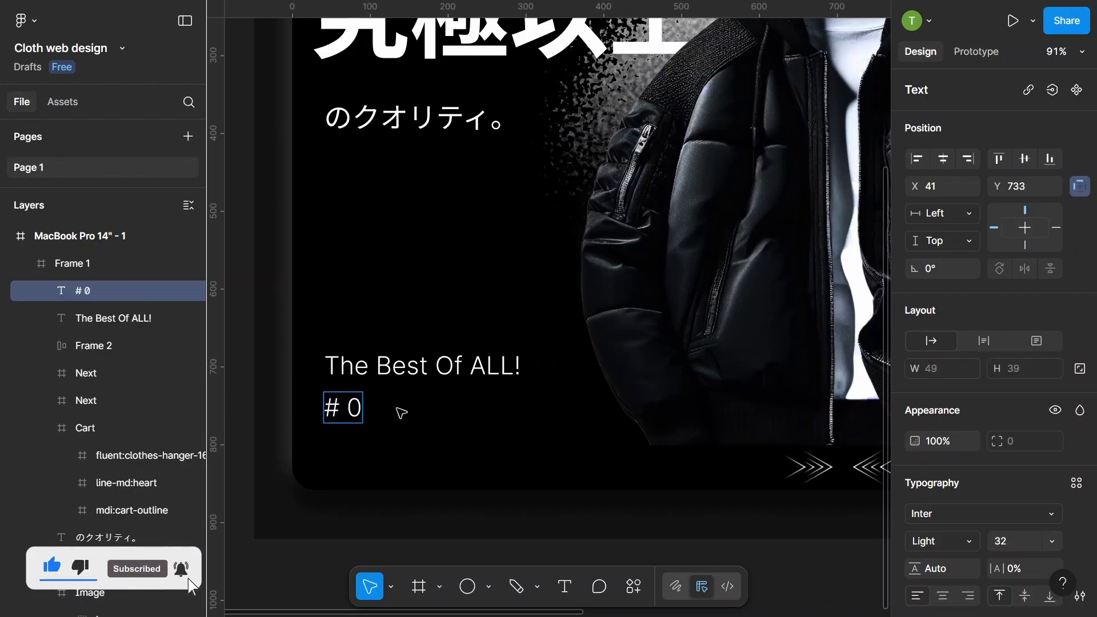
pyautogui.press('BackSpace')
pyautogui.write('1')
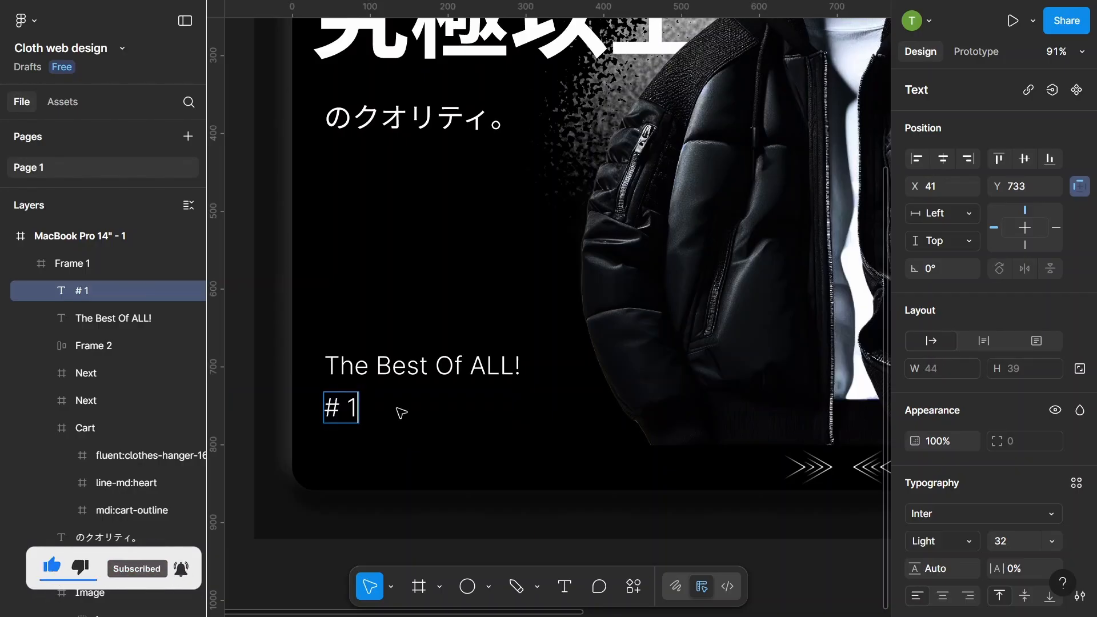
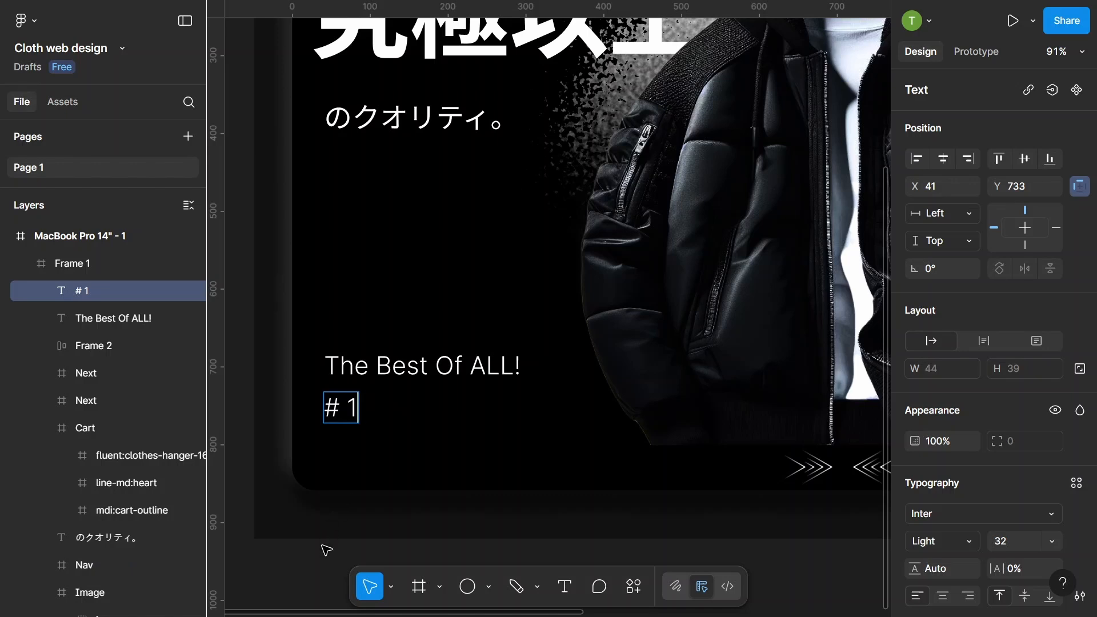
pyautogui.press('Escape')
pyautogui.moveTo(345, 412)
pyautogui.mouseDown()
pyautogui.moveTo(437, 411)
pyautogui.moveTo(343, 411)
pyautogui.mouseUp()
pyautogui.scroll(-5, 277, 565)
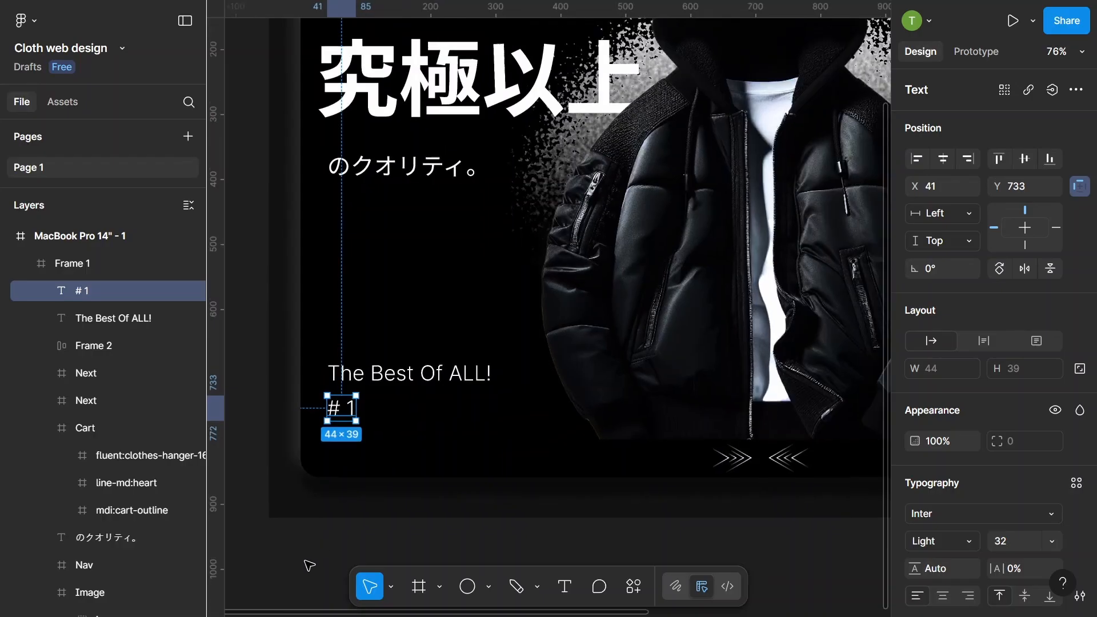
pyautogui.click(311, 522)
pyautogui.scroll(-2, 277, 513)
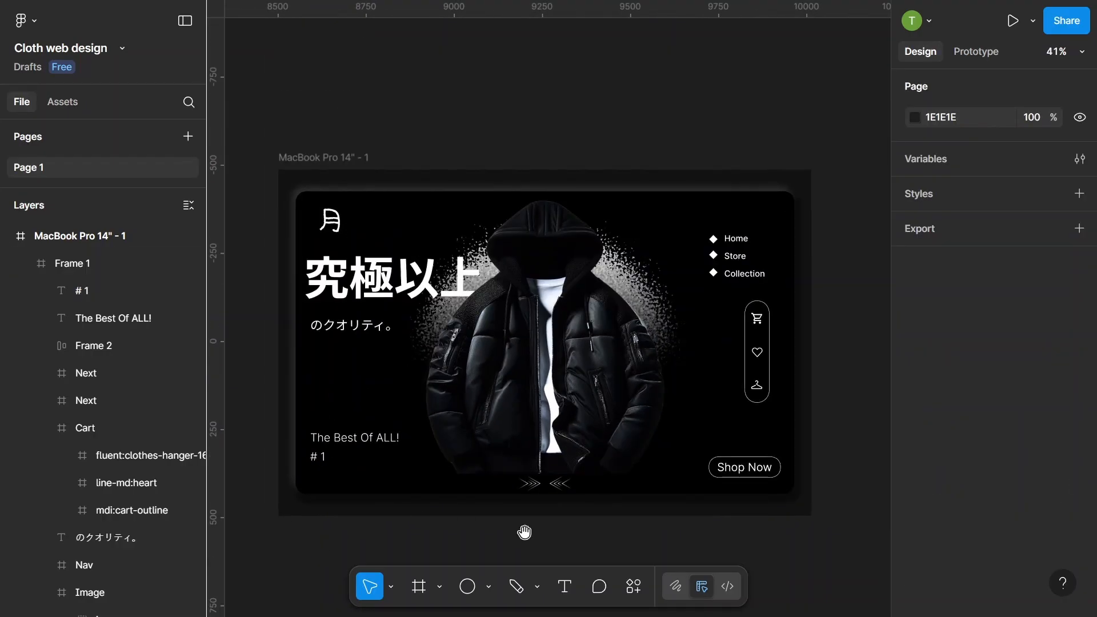
# - Shrink the 月 logo to about 41 × 47 and move it to X 36, Y 38 in Frame 1
pyautogui.moveTo(524, 531); pyautogui.dragTo(517, 500)
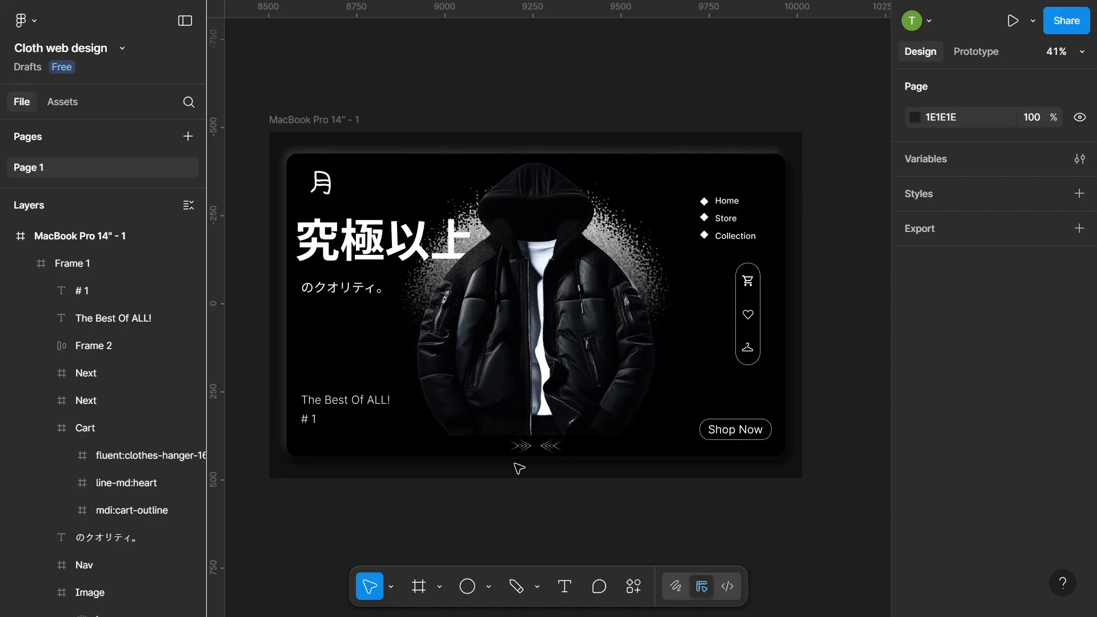
pyautogui.scroll(-2, 473, 472)
pyautogui.scroll(-1, 372, 455)
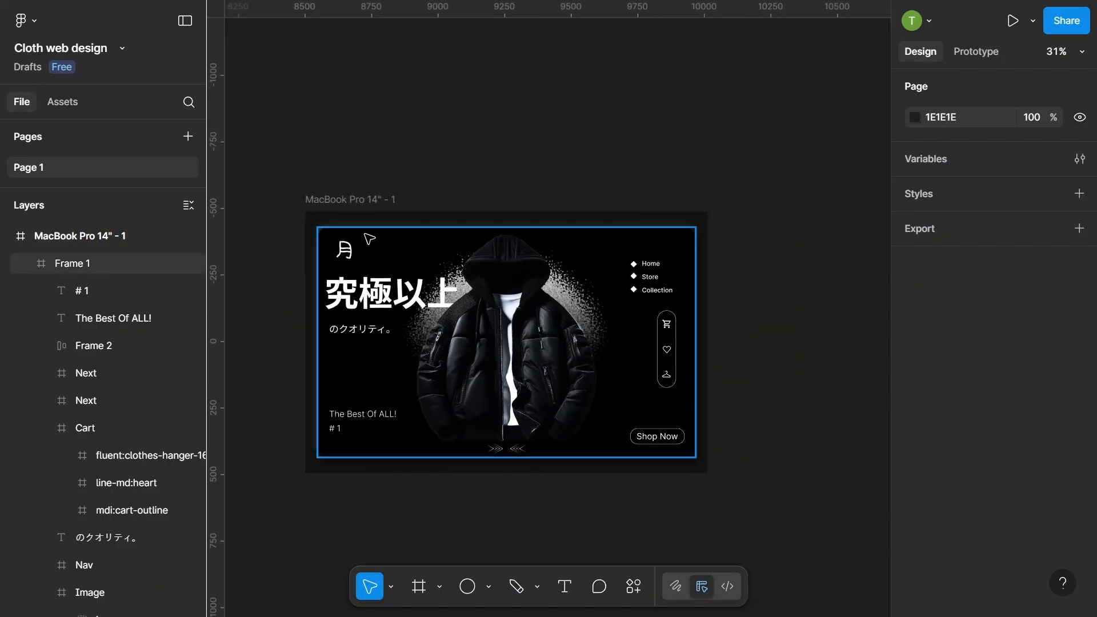
pyautogui.scroll(5, 343, 251)
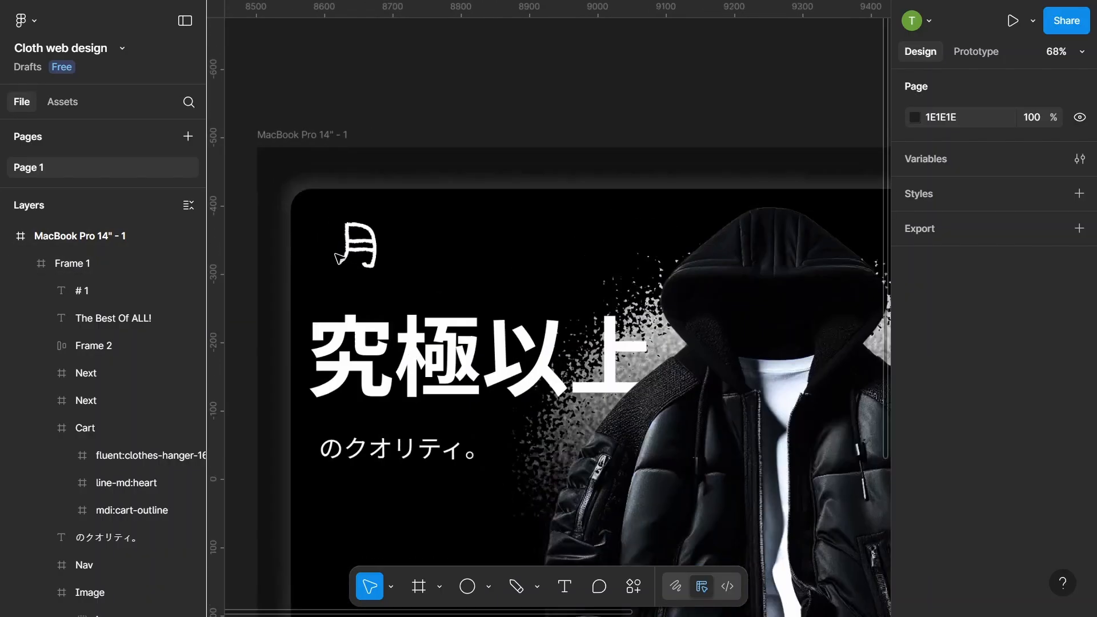
pyautogui.doubleClick(366, 246)
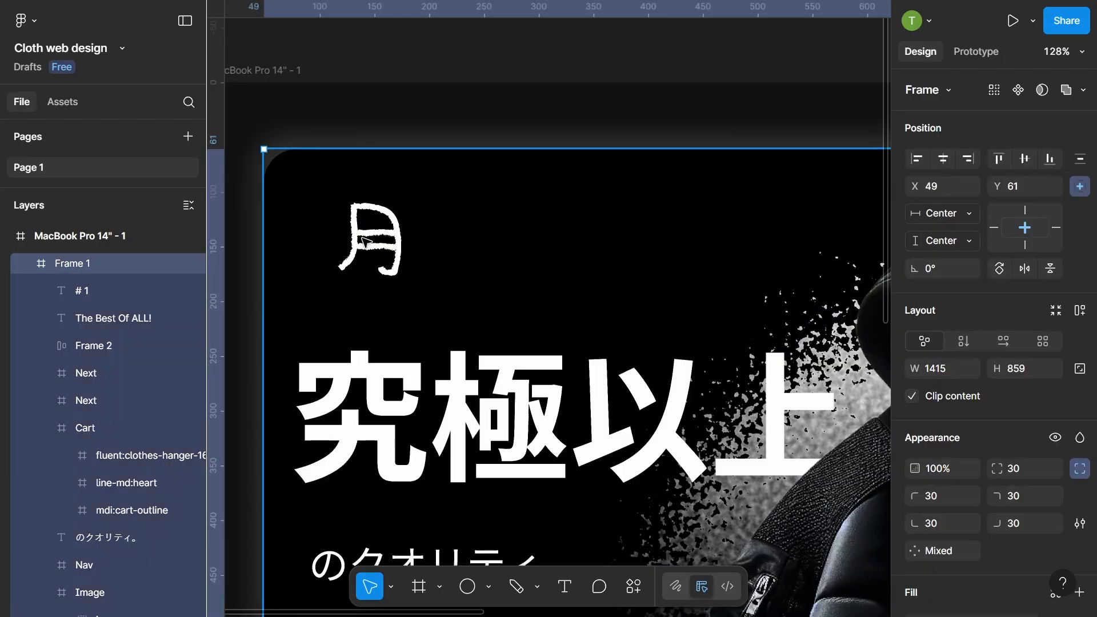
pyautogui.moveTo(349, 211)
pyautogui.mouseDown()
pyautogui.moveTo(365, 229)
pyautogui.moveTo(304, 221)
pyautogui.moveTo(343, 219)
pyautogui.moveTo(331, 219)
pyautogui.mouseUp()
# - Set the stroke weight of the 月 logo to 5
pyautogui.scroll(-3, 992, 465)
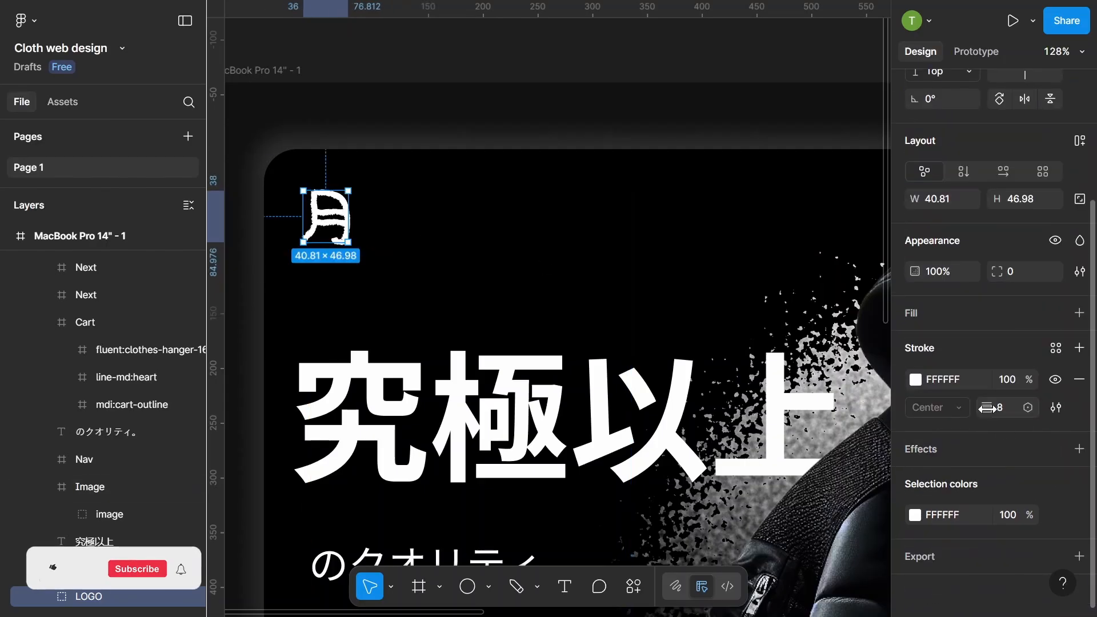
pyautogui.moveTo(987, 407); pyautogui.dragTo(980, 407)
pyautogui.scroll(-5, 421, 318)
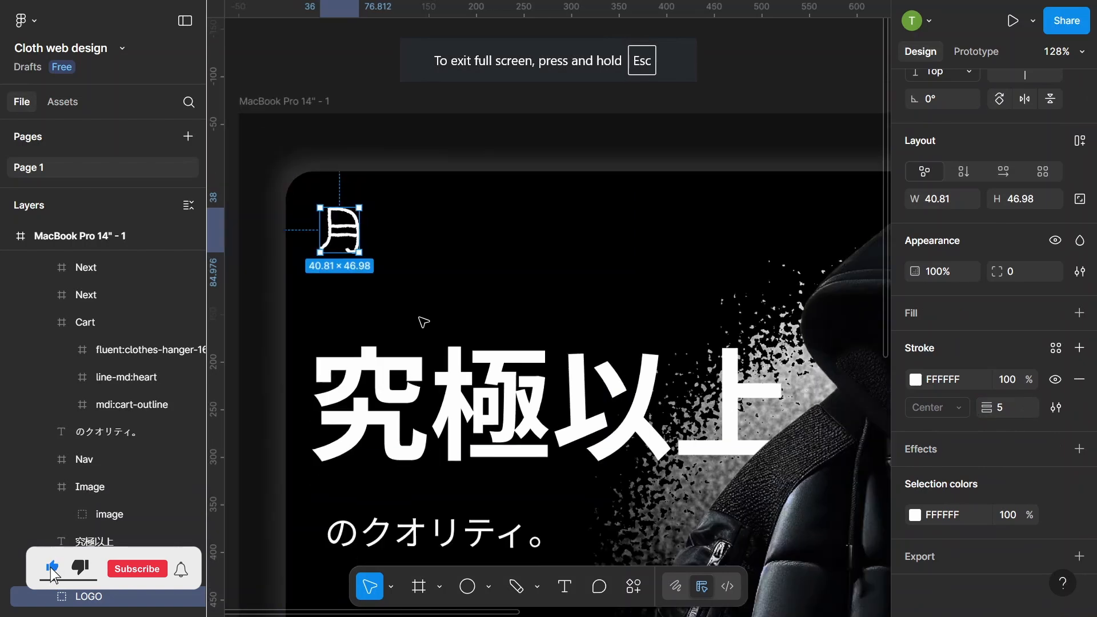
pyautogui.scroll(-2, 427, 214)
pyautogui.click(372, 176)
pyautogui.scroll(-3, 371, 177)
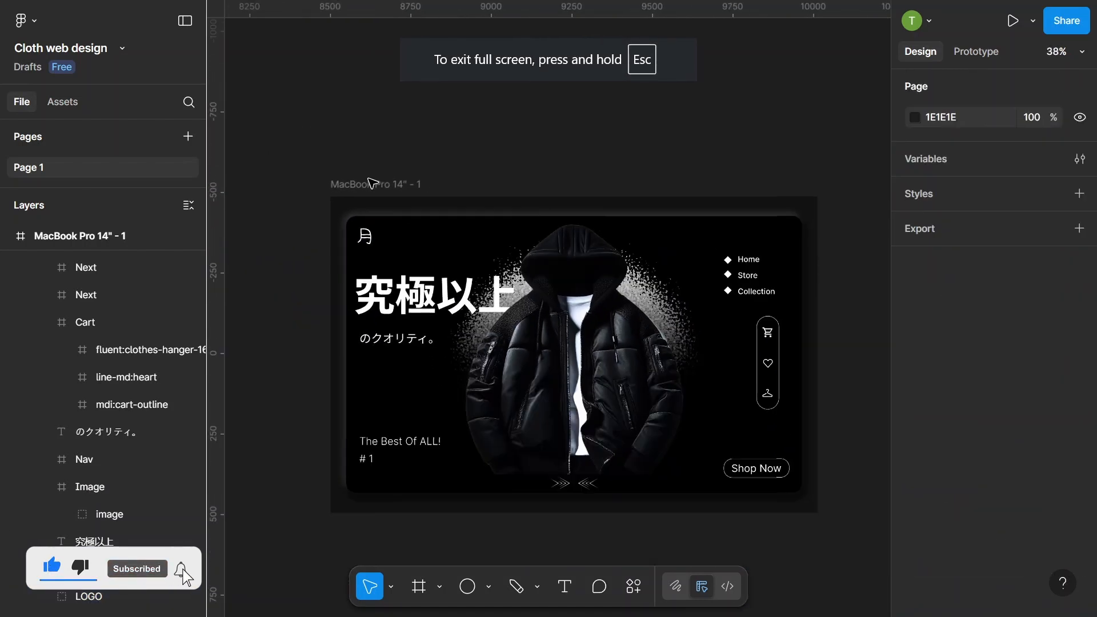
# - Duplicate the whole "MacBook Pro 14" - 1" frame so the copy sits beside the original
pyautogui.moveTo(476, 164); pyautogui.dragTo(403, 131)
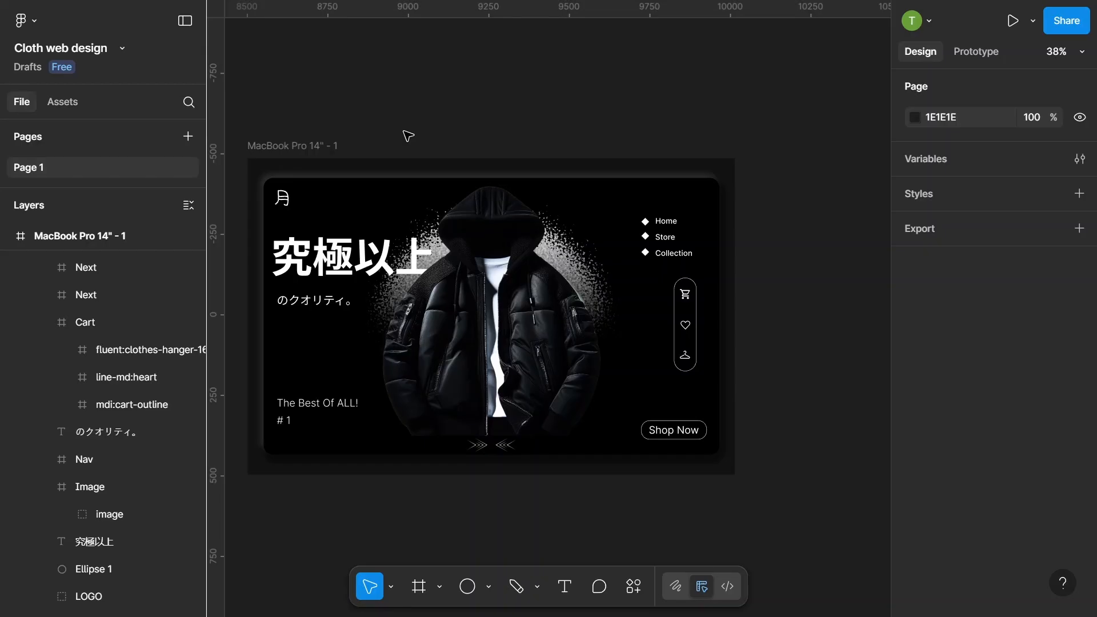
pyautogui.scroll(-1, 416, 176)
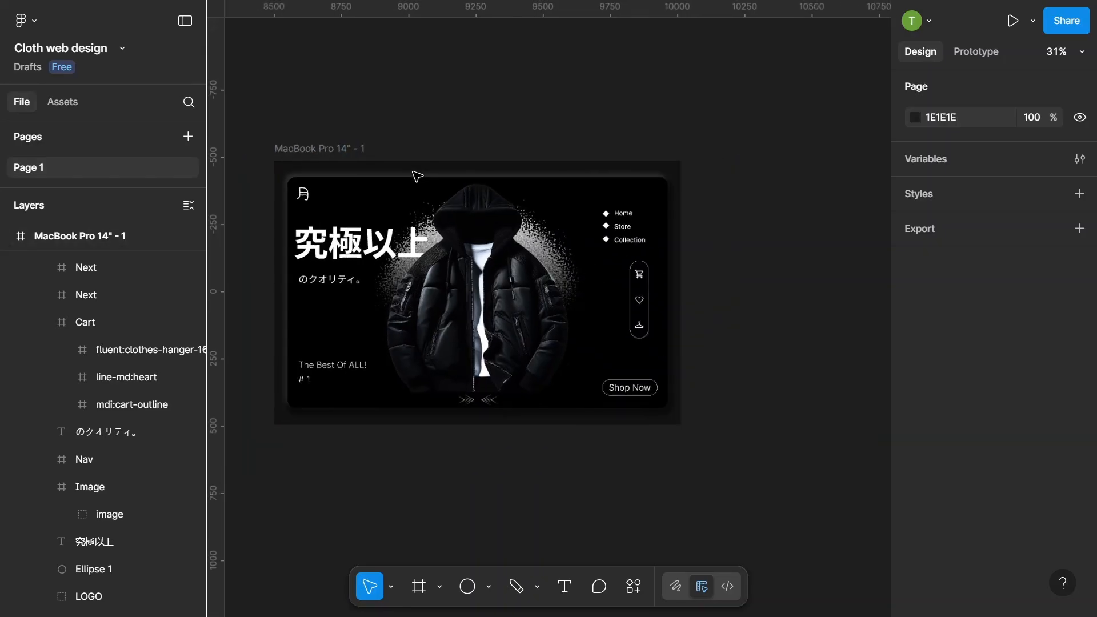
pyautogui.click(329, 146)
pyautogui.click(329, 146)
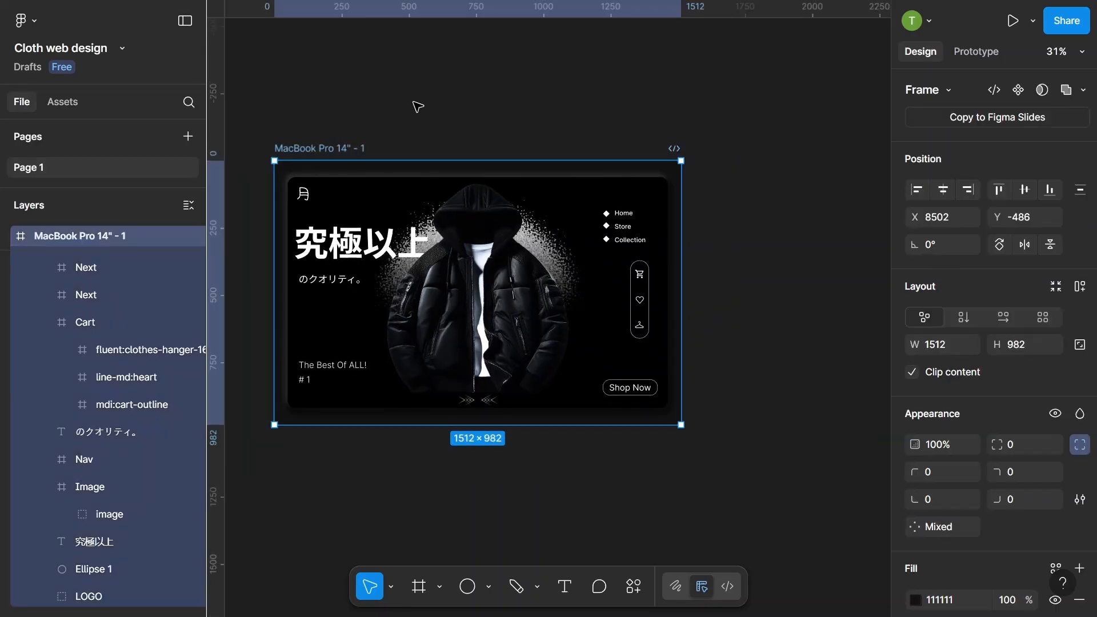
pyautogui.hotkey('ctrl', 'd')
pyautogui.scroll(-1, 789, 177)
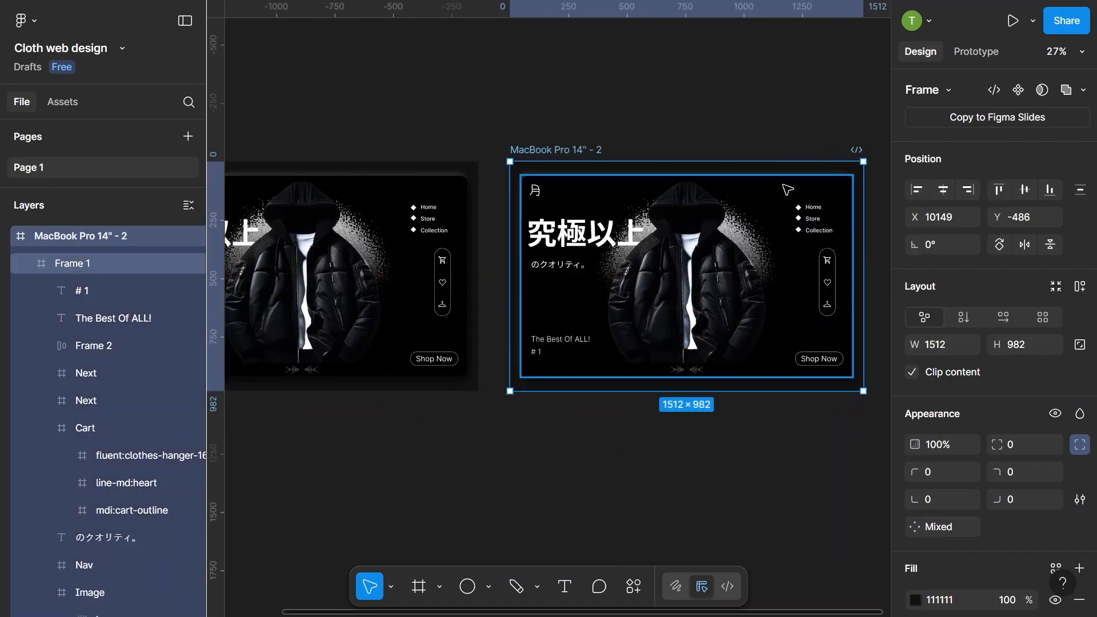
pyautogui.click(806, 125)
pyautogui.scroll(-3, 806, 126)
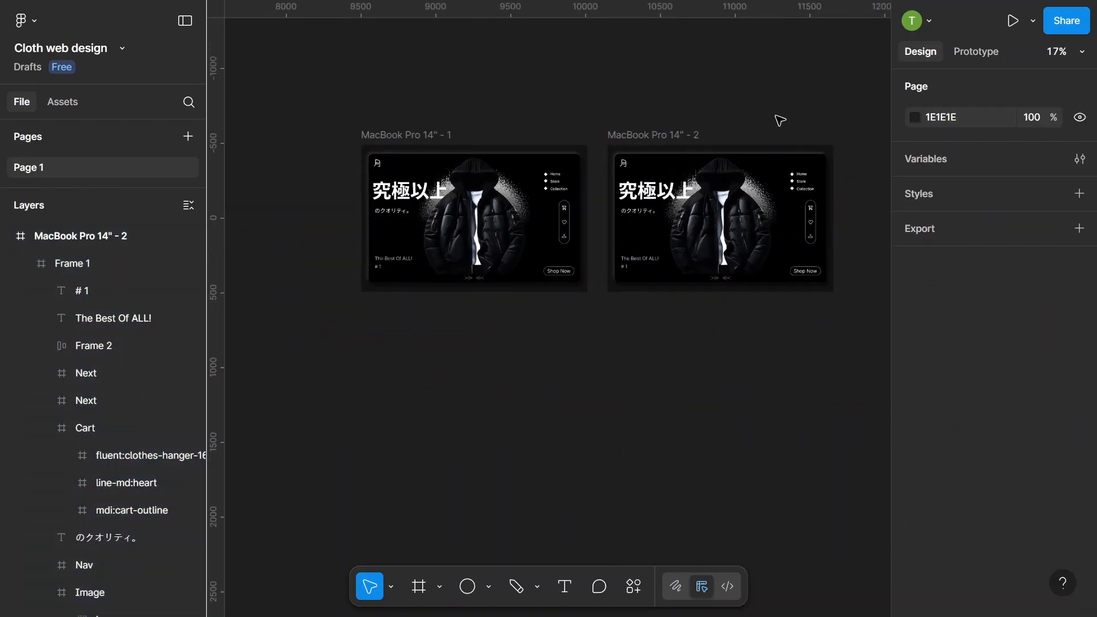
# - Enable content clipping on the jacket's Image frame in "MacBook Pro 14" - 1", keeping its full width
pyautogui.scroll(4, 423, 171)
pyautogui.scroll(2, 395, 217)
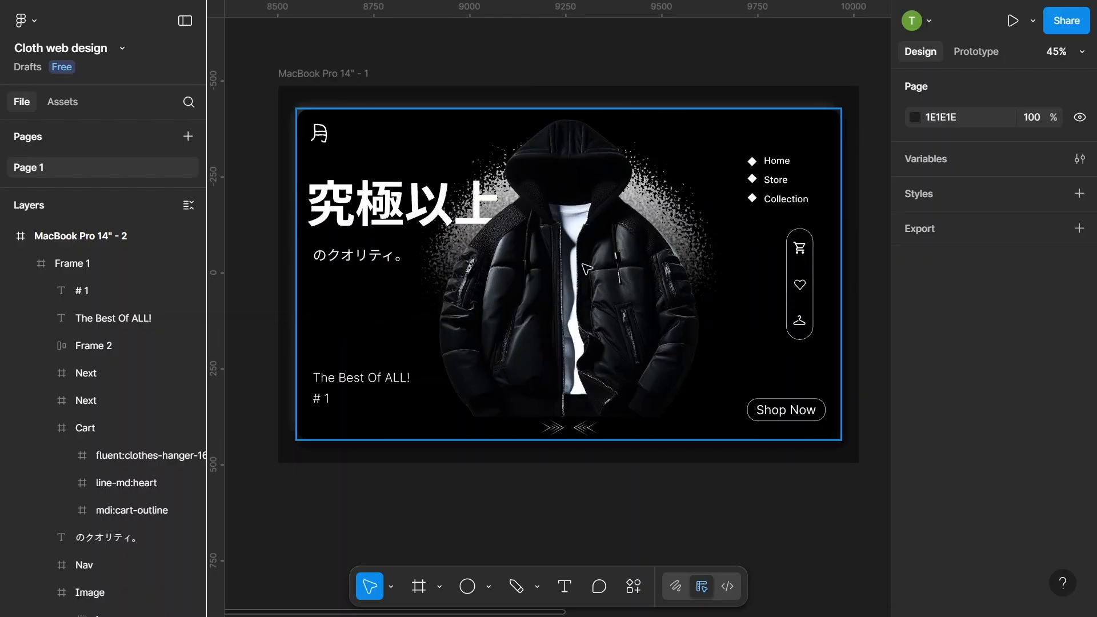
pyautogui.scroll(2, 585, 268)
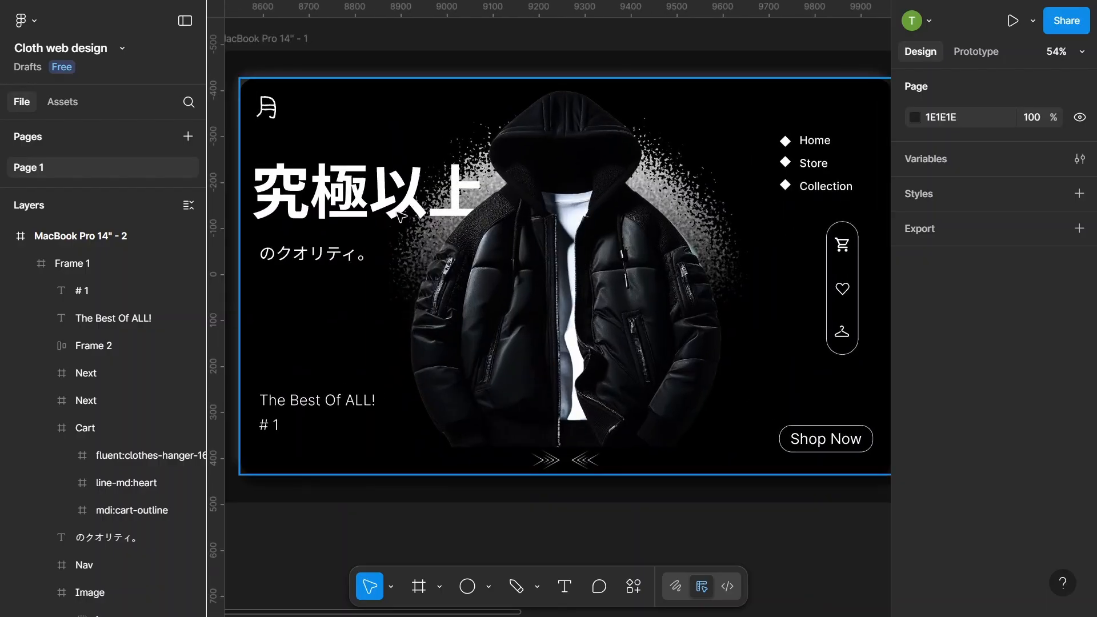
pyautogui.click(552, 273)
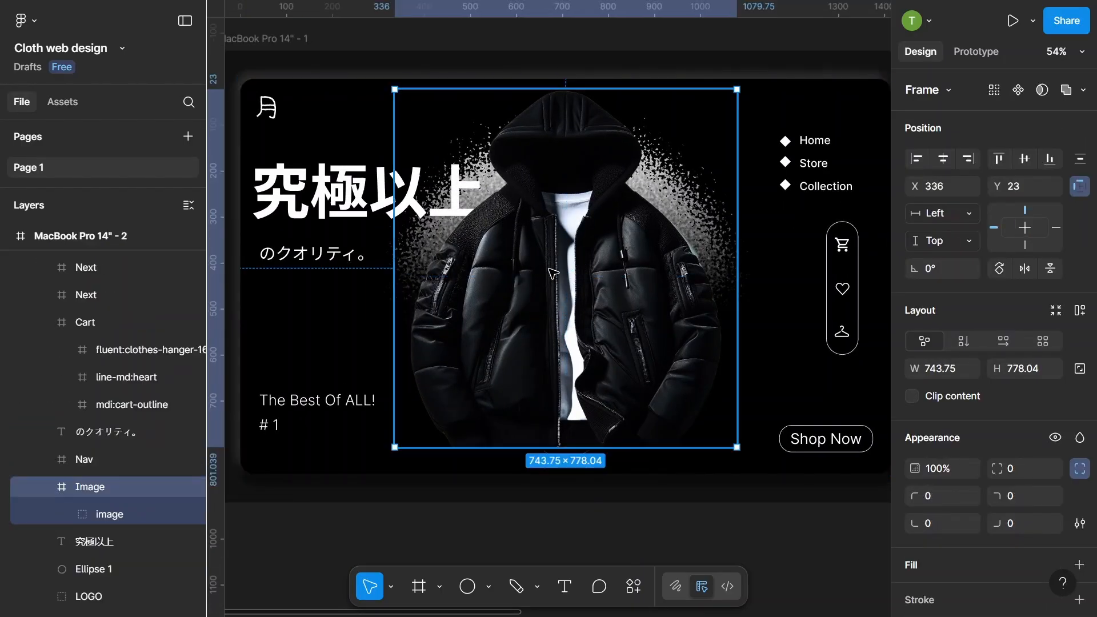
pyautogui.moveTo(734, 268); pyautogui.dragTo(698, 268)
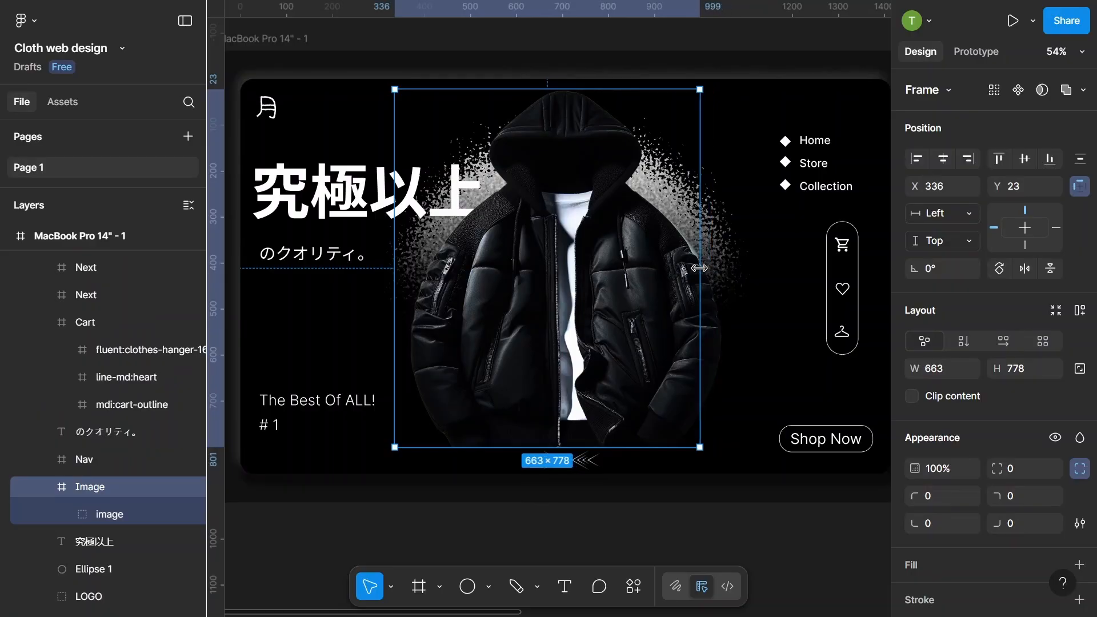
pyautogui.hotkey('ctrl', 'z')
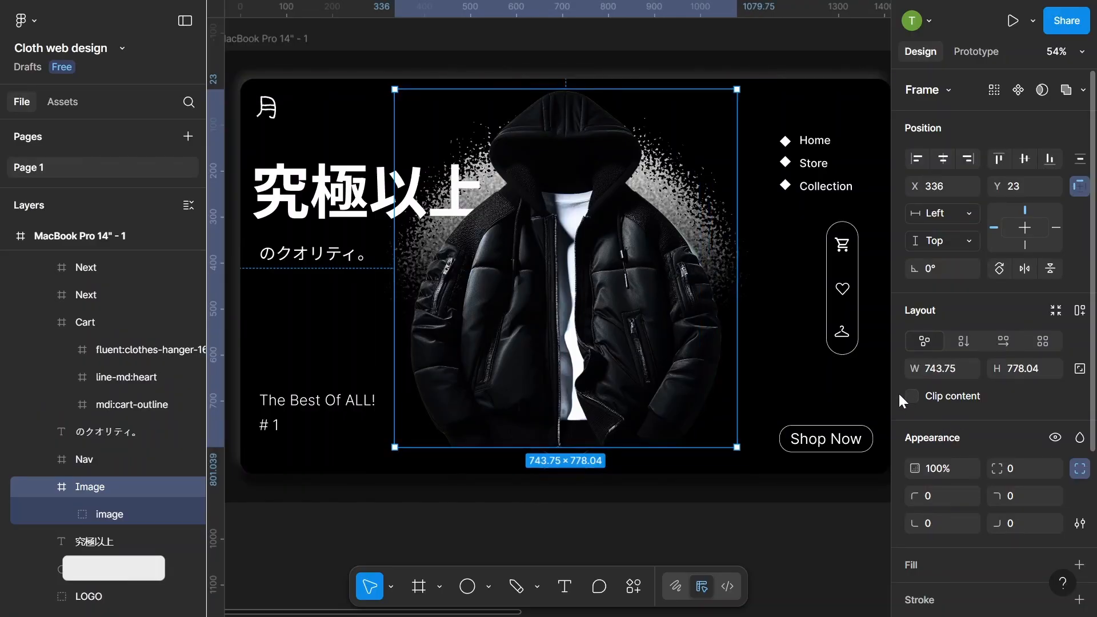
pyautogui.click(911, 396)
# - Enable content clipping on the jacket's Image frame in the duplicated "MacBook Pro 14" - 2" frame
pyautogui.hscroll(10, 552, 326)
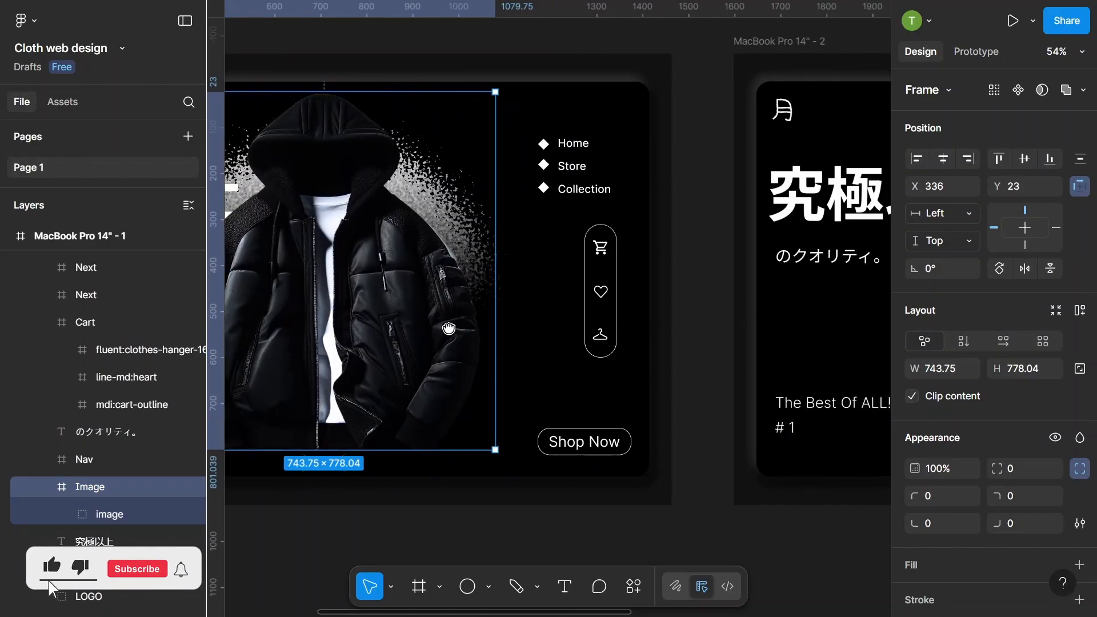
pyautogui.moveTo(553, 326); pyautogui.dragTo(396, 322)
pyautogui.doubleClick(612, 314)
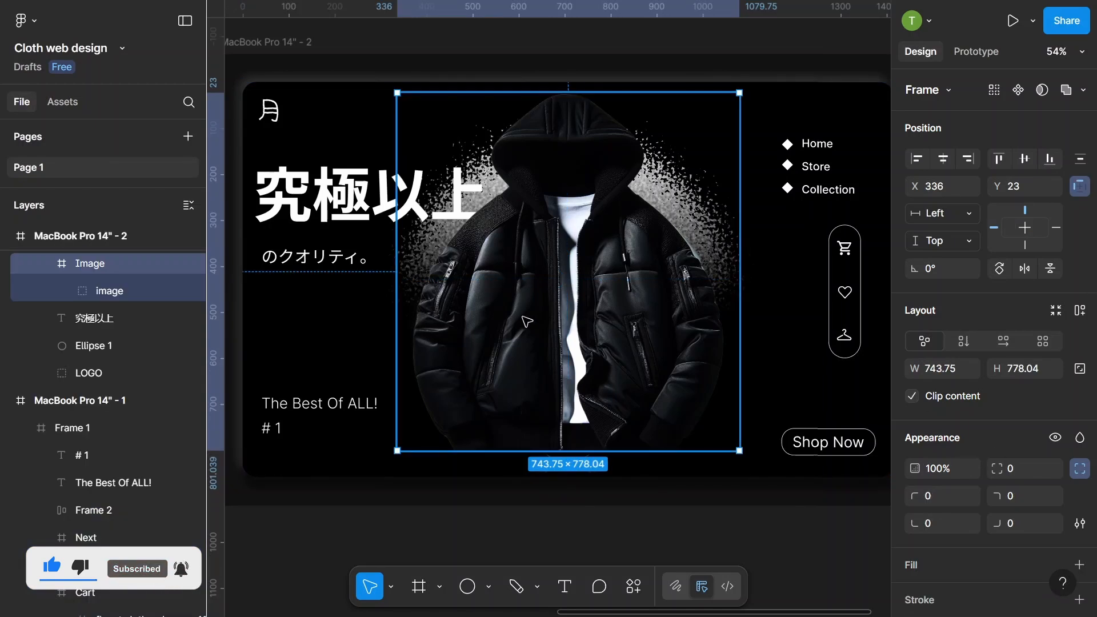
pyautogui.hscroll(-10, 526, 321)
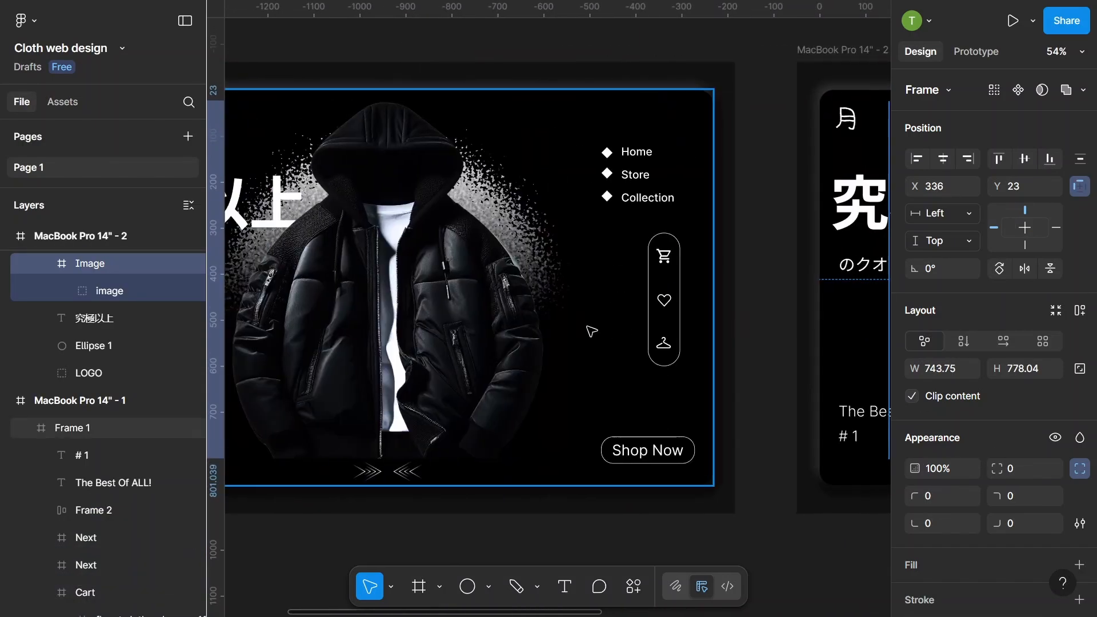
pyautogui.scroll(-5, 591, 331)
pyautogui.press('Escape')
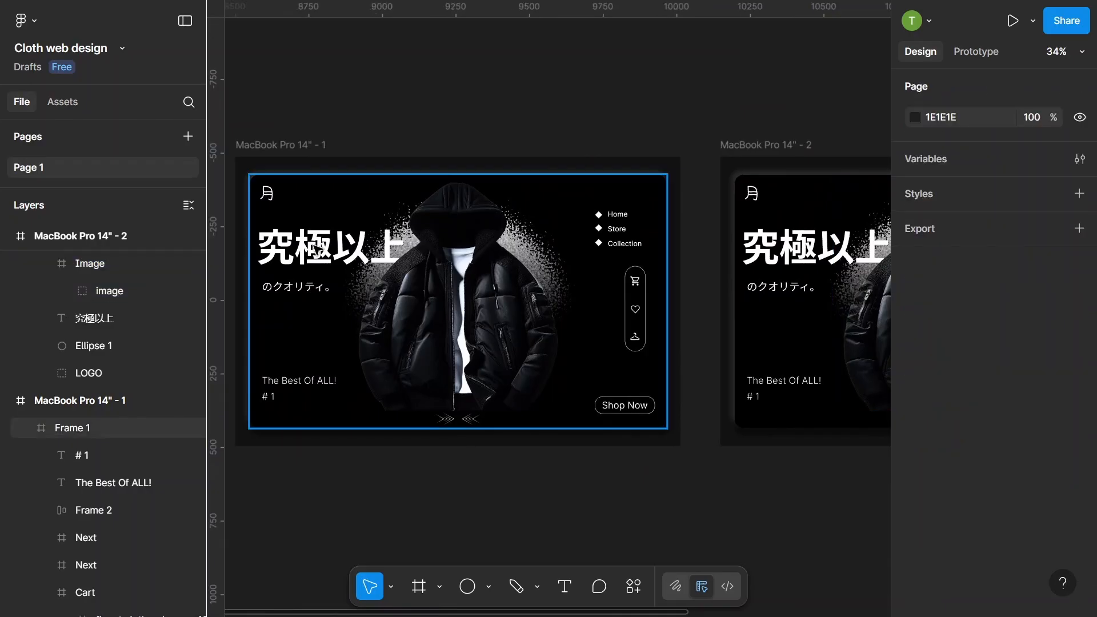
pyautogui.doubleClick(314, 247)
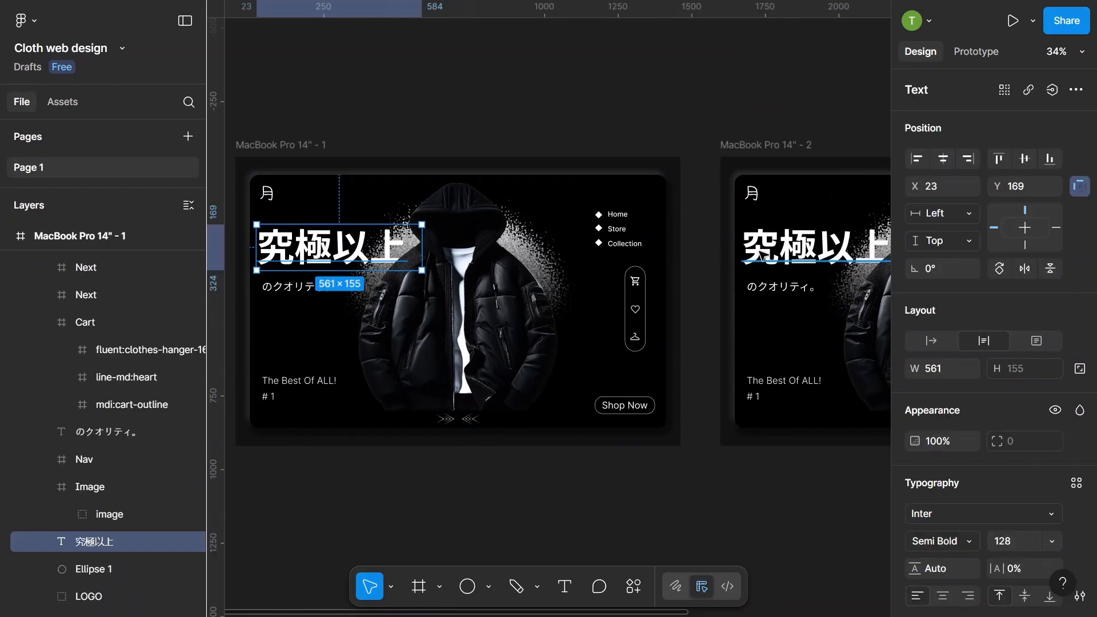
pyautogui.keyDown('shift'); pyautogui.click(763, 257); pyautogui.keyUp('shift')
pyautogui.scroll(-1, 506, 333)
pyautogui.scroll(-3, 1020, 424)
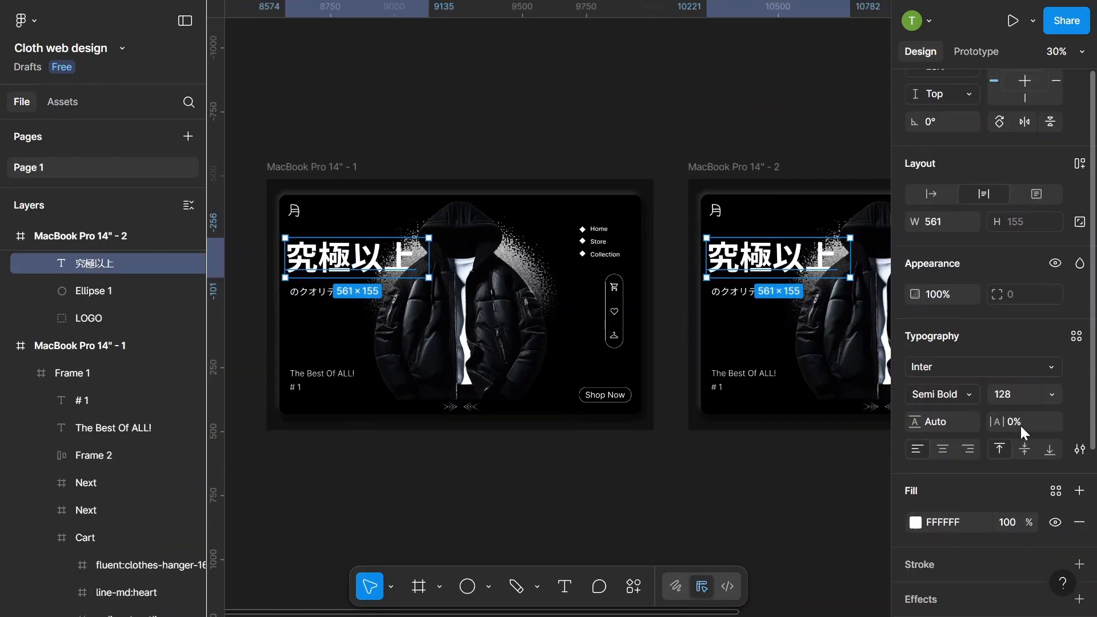
pyautogui.scroll(-2, 1017, 439)
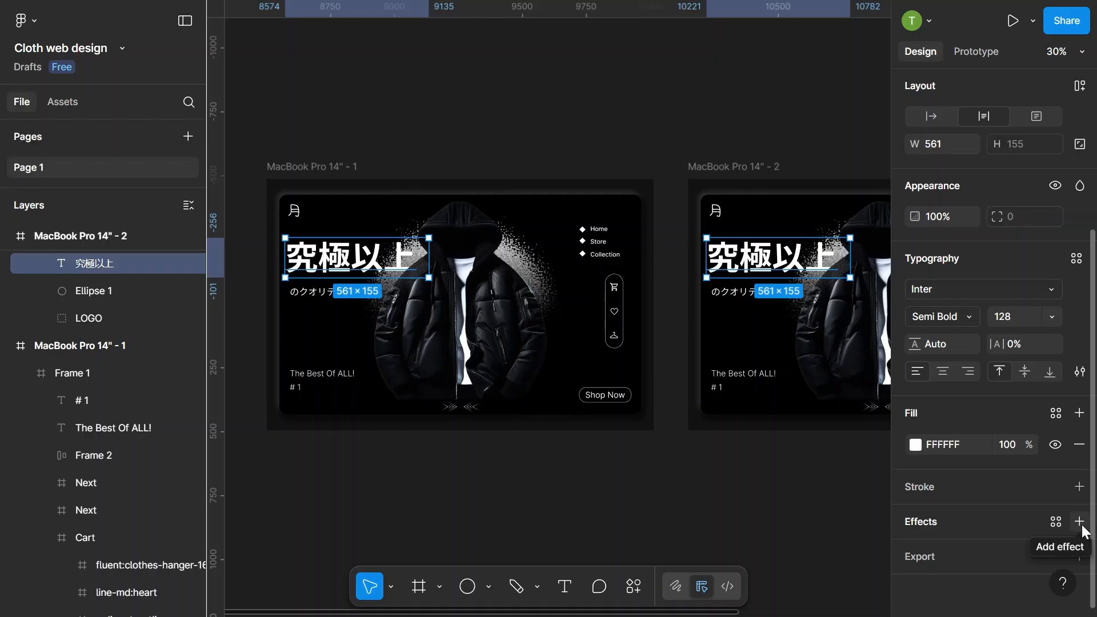
pyautogui.click(700, 134)
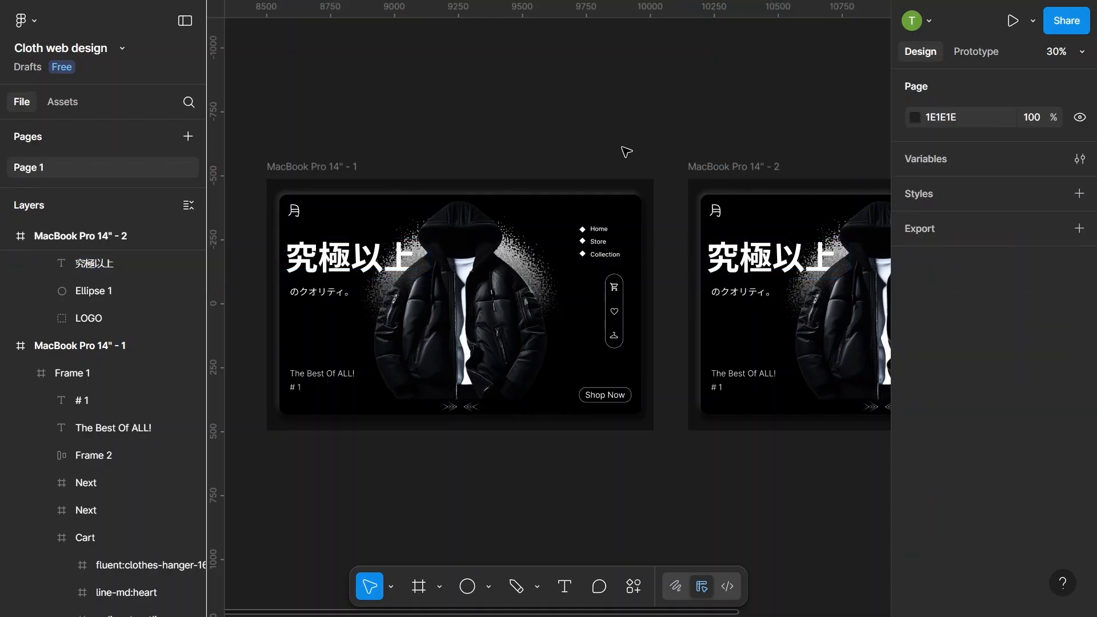
# - Narrow the jacket's Image frame in "MacBook Pro 14" - 1" from both sides to a strip about 23 wide, cropping the jacket out
pyautogui.doubleClick(420, 325)
pyautogui.scroll(2, 419, 324)
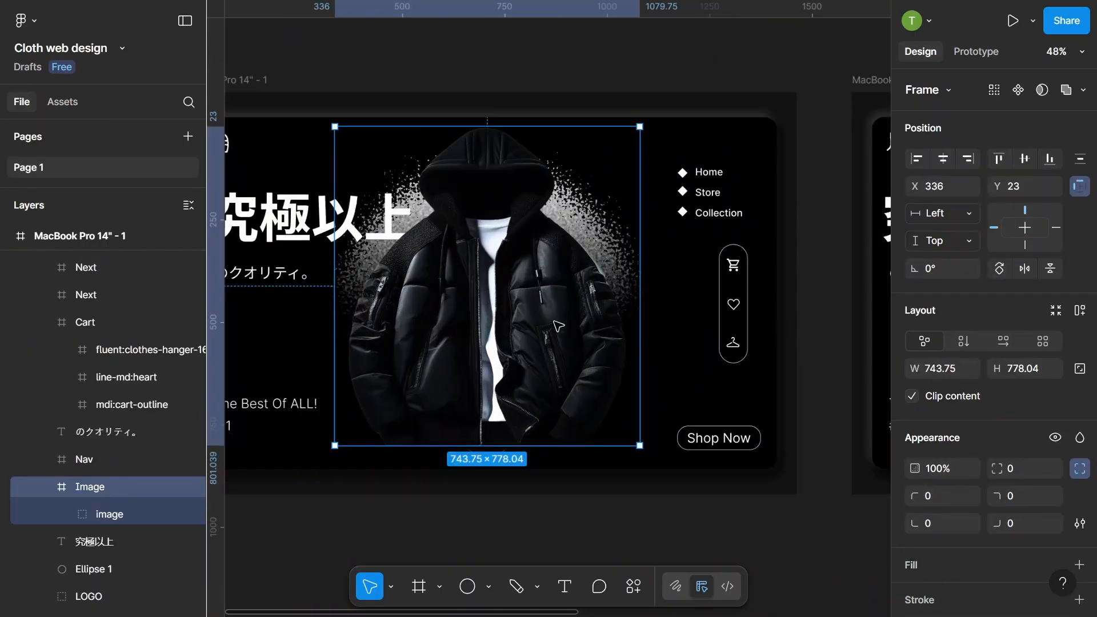
pyautogui.moveTo(613, 301); pyautogui.dragTo(502, 298)
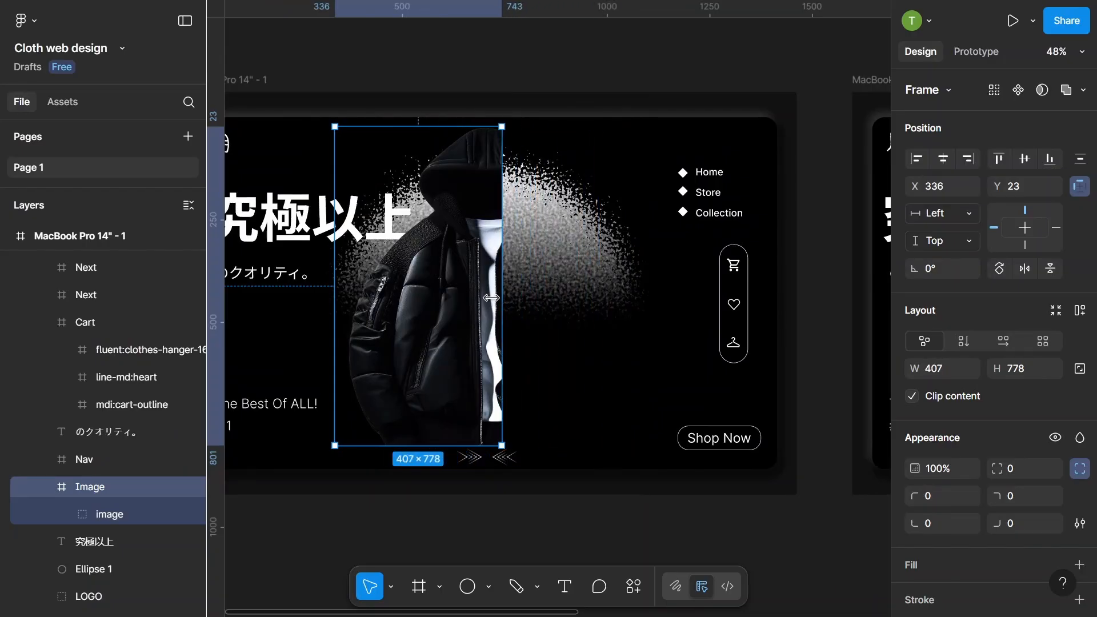
pyautogui.moveTo(335, 282); pyautogui.dragTo(444, 276)
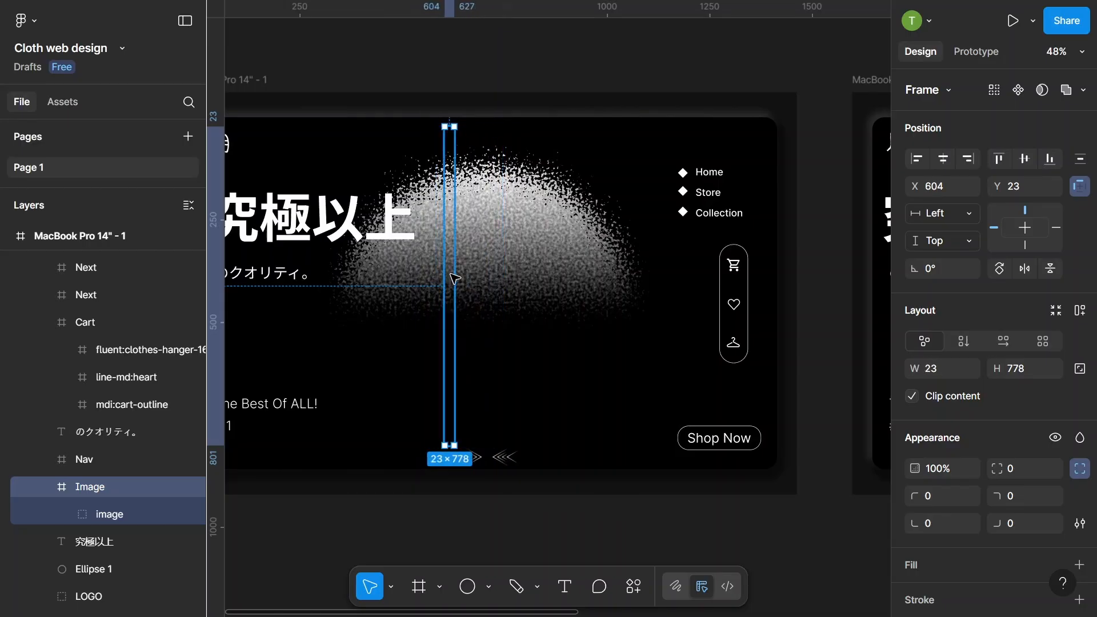
# - Align the narrowed Image strip to the horizontal and vertical centre of Frame 1
pyautogui.click(943, 158)
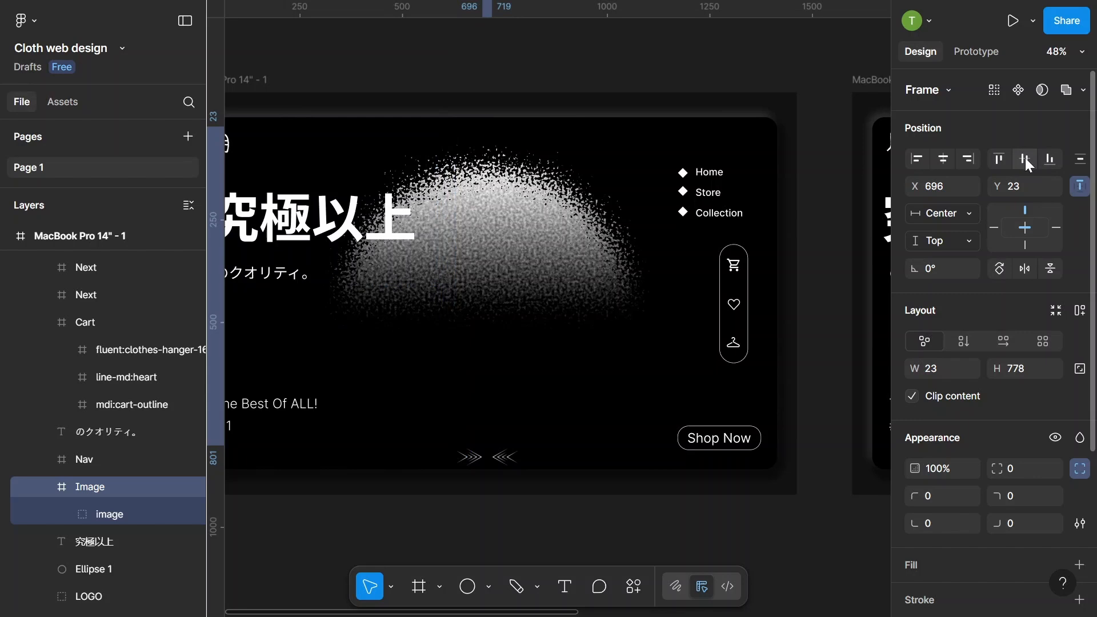
pyautogui.click(1025, 158)
pyautogui.scroll(-2, 458, 257)
pyautogui.click(542, 100)
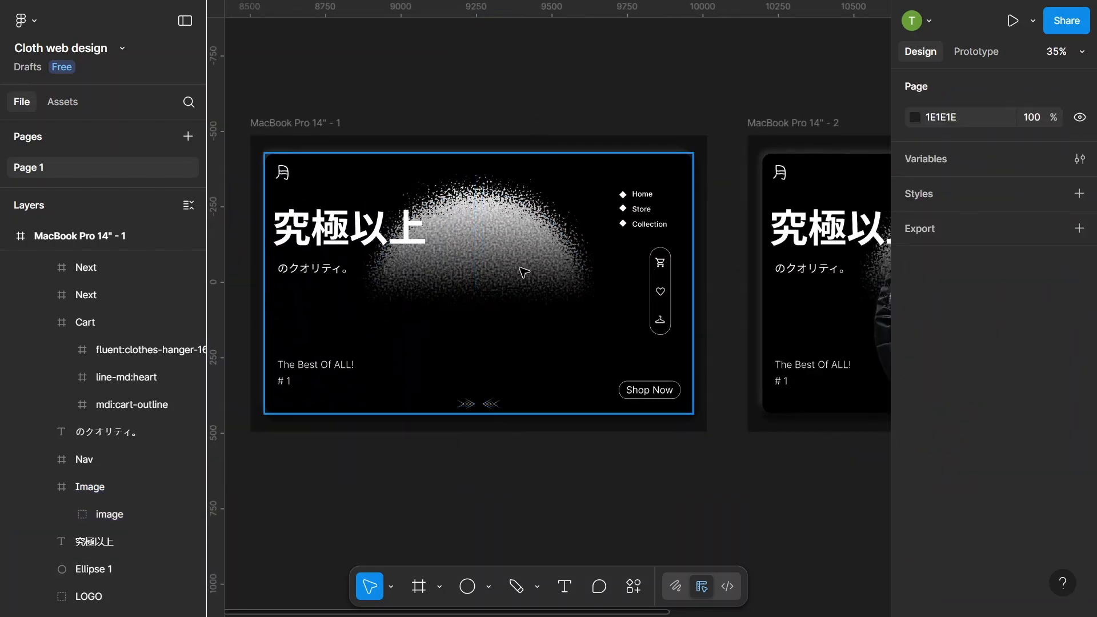
# - Set the Texture effect of Ellipse 1 in "MacBook Pro 14" - 2" to size 12.2 and radius 100
pyautogui.scroll(-3, 523, 272)
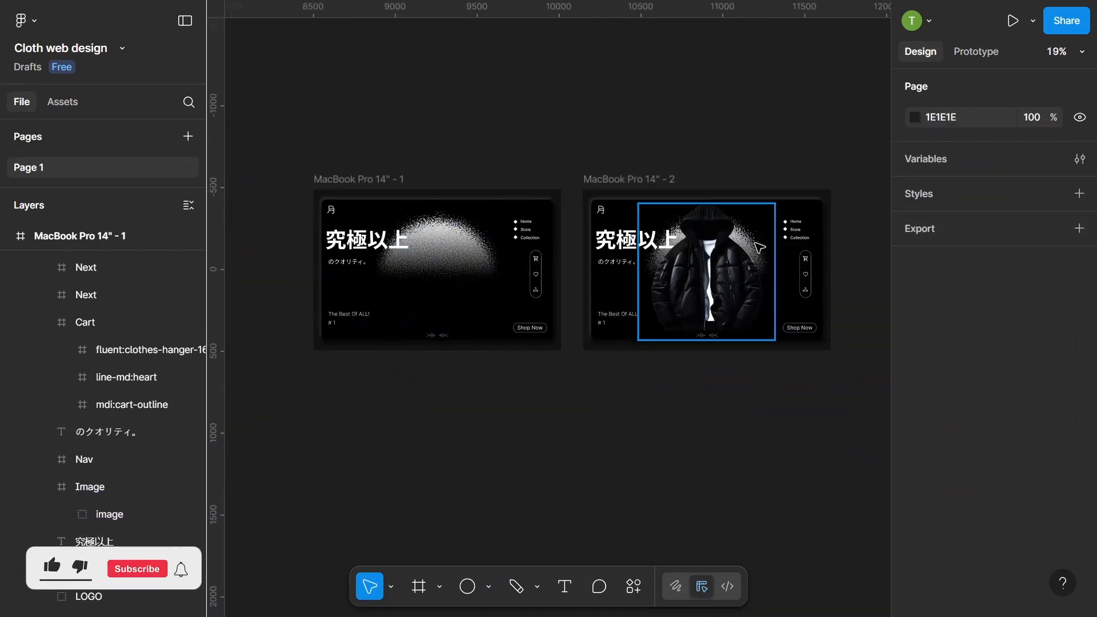
pyautogui.click(759, 247)
pyautogui.scroll(-1, 91, 359)
pyautogui.scroll(1, 100, 360)
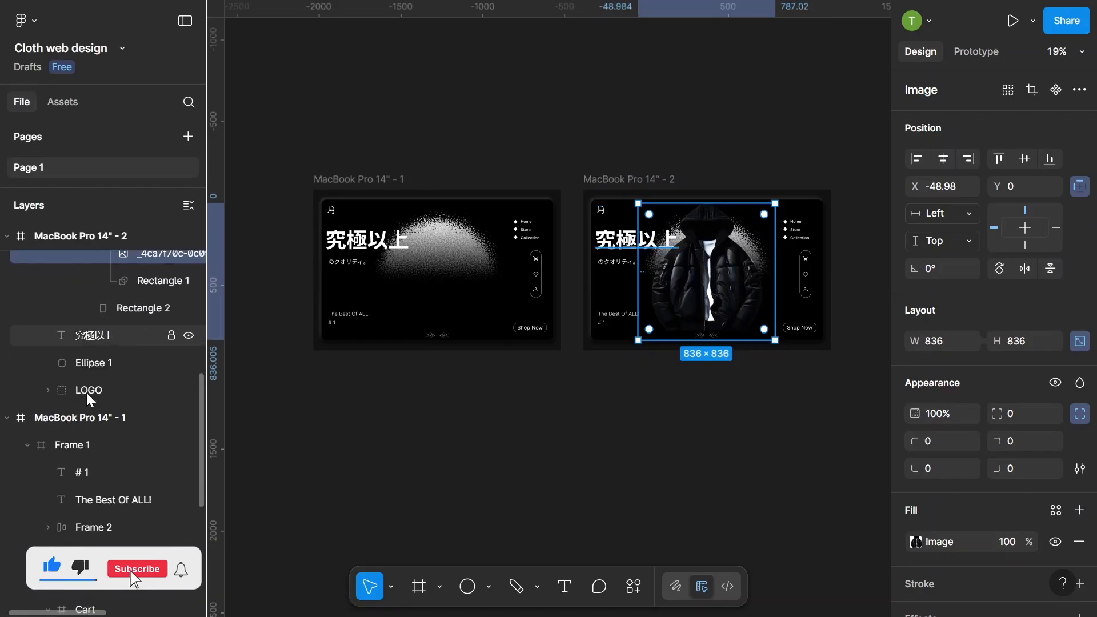
pyautogui.click(103, 371)
pyautogui.scroll(2, 776, 240)
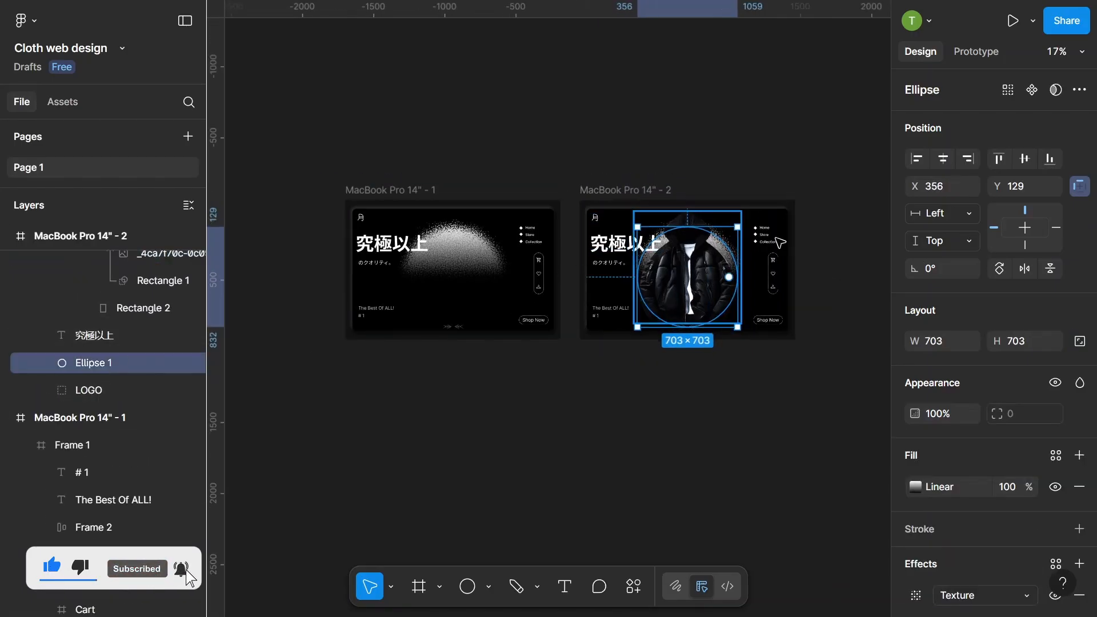
pyautogui.scroll(5, 777, 240)
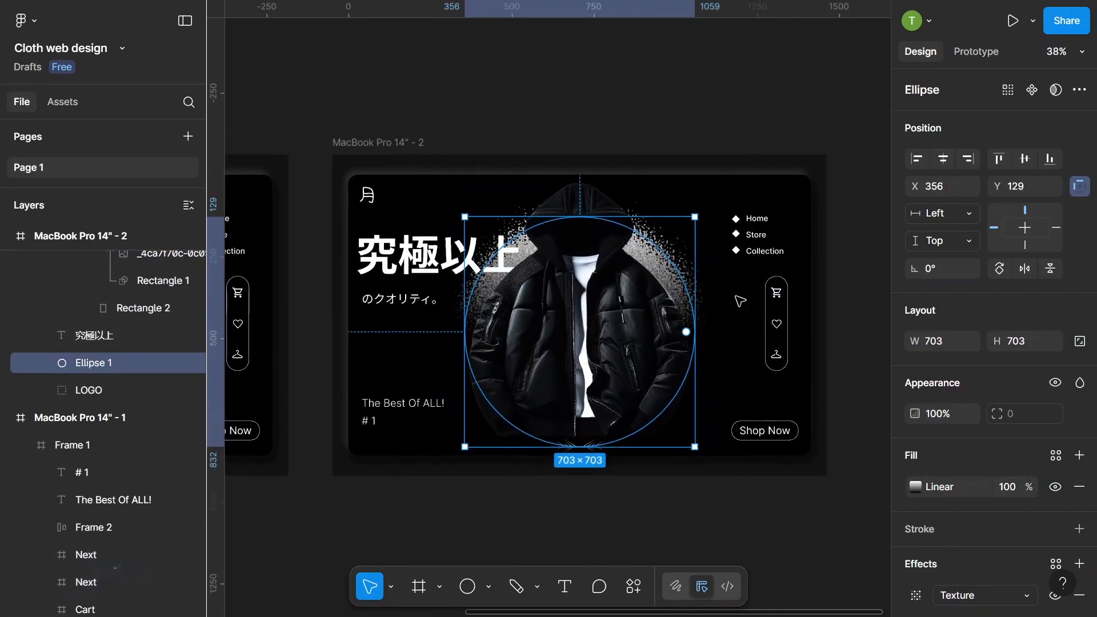
pyautogui.scroll(-2, 970, 502)
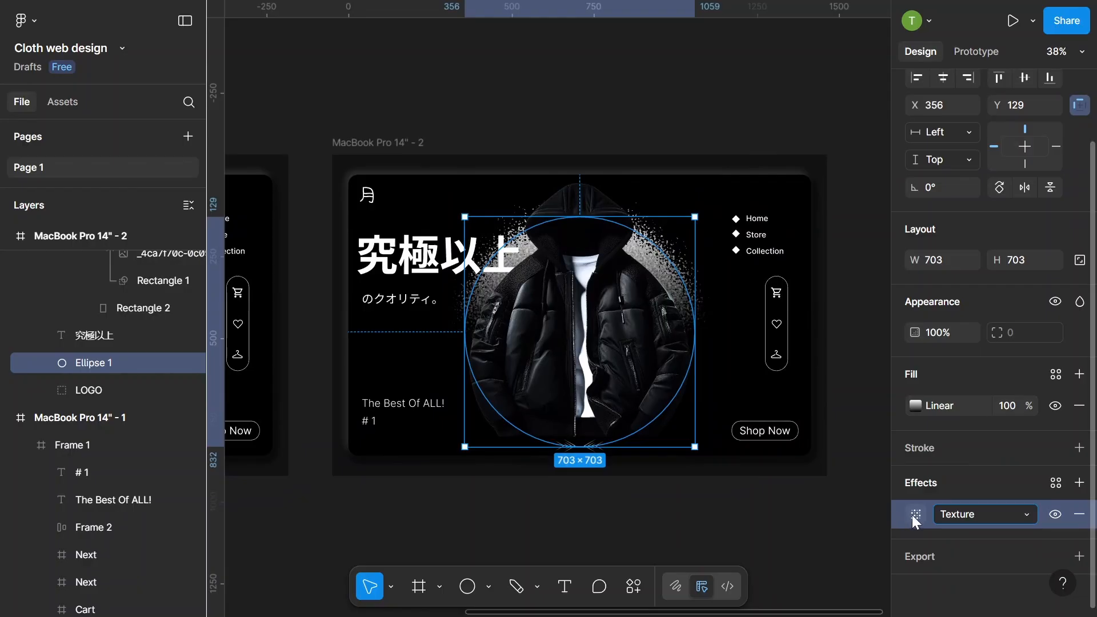
pyautogui.click(913, 515)
pyautogui.moveTo(771, 507); pyautogui.dragTo(872, 506)
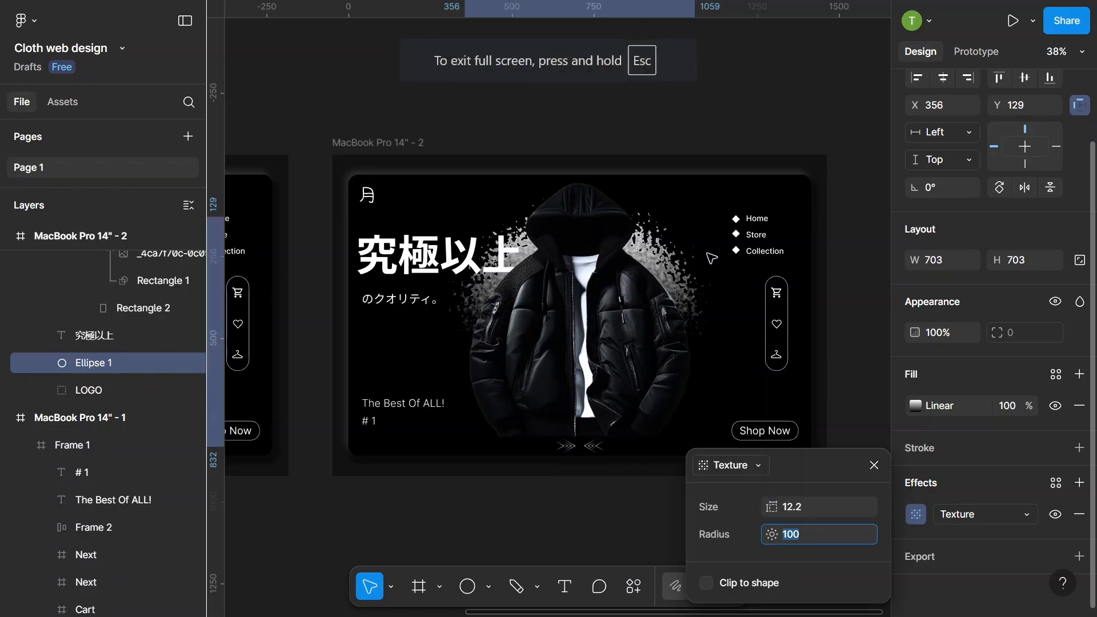
pyautogui.click(691, 116)
# - Move the headline 究極以上 and subtitle のクオリティ。 in "MacBook Pro 14" - 1" horizontally out past Frame 1's left edge
pyautogui.moveTo(520, 124); pyautogui.dragTo(693, 132)
pyautogui.hscroll(-6, 683, 136)
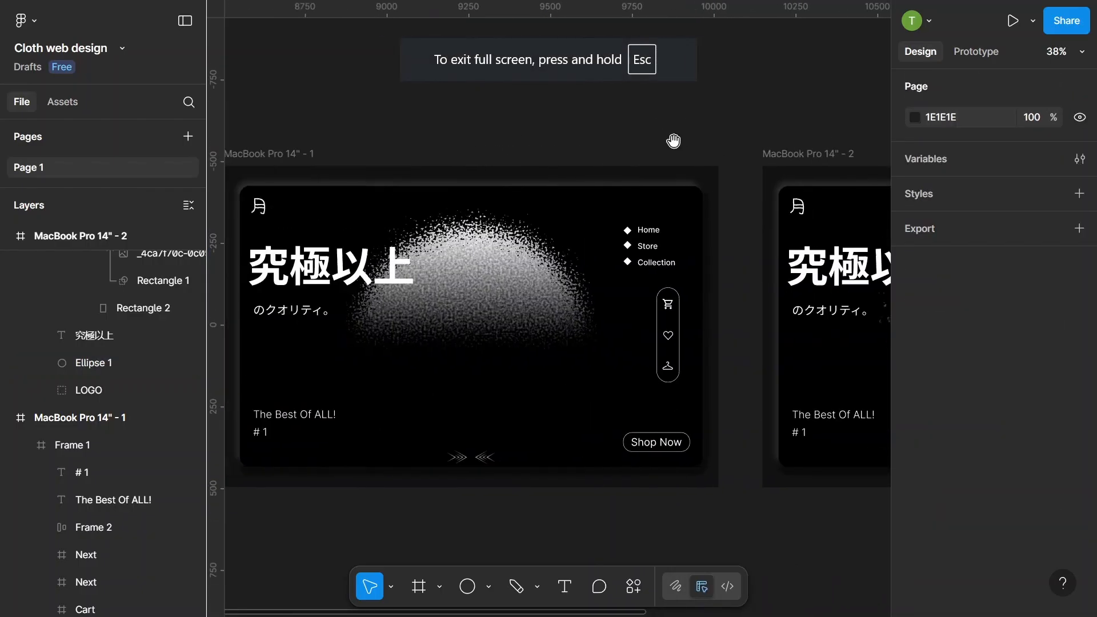
pyautogui.hscroll(2, 502, 145)
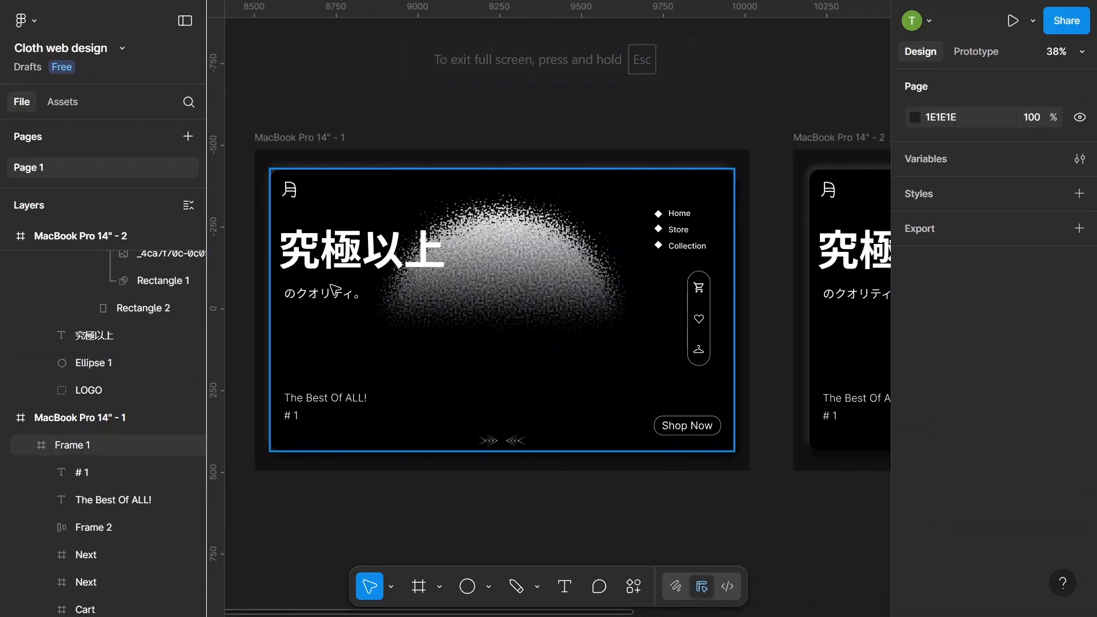
pyautogui.click(326, 253)
pyautogui.click(326, 253)
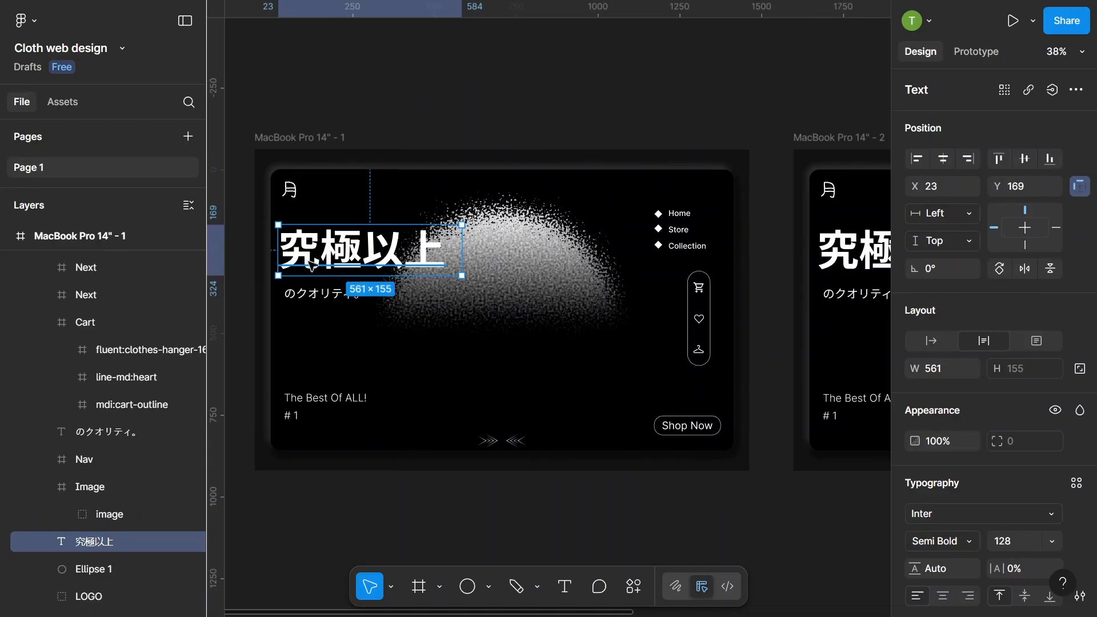
pyautogui.keyDown('shift'); pyautogui.click(300, 294); pyautogui.keyUp('shift')
pyautogui.hotkey('shift', 'Left')
pyautogui.hotkey('shift', 'Left')
pyautogui.hotkey('shift', 'Left')
pyautogui.hotkey('shift', 'Left')
pyautogui.hotkey('shift', 'Left')
pyautogui.hotkey('shift', 'Left')
pyautogui.hotkey('shift', 'Left')
pyautogui.hotkey('shift', 'Left')
pyautogui.hotkey('shift', 'Left')
pyautogui.hotkey('shift', 'Left')
pyautogui.hotkey('shift', 'Left')
pyautogui.hotkey('shift', 'Left')
pyautogui.hotkey('shift', 'Left')
pyautogui.hotkey('shift', 'Left')
pyautogui.hotkey('shift', 'Left')
pyautogui.hotkey('shift', 'Left')
pyautogui.hotkey('shift', 'Left')
pyautogui.hotkey('shift', 'Left')
pyautogui.hotkey('shift', 'Left')
pyautogui.hotkey('shift', 'Left')
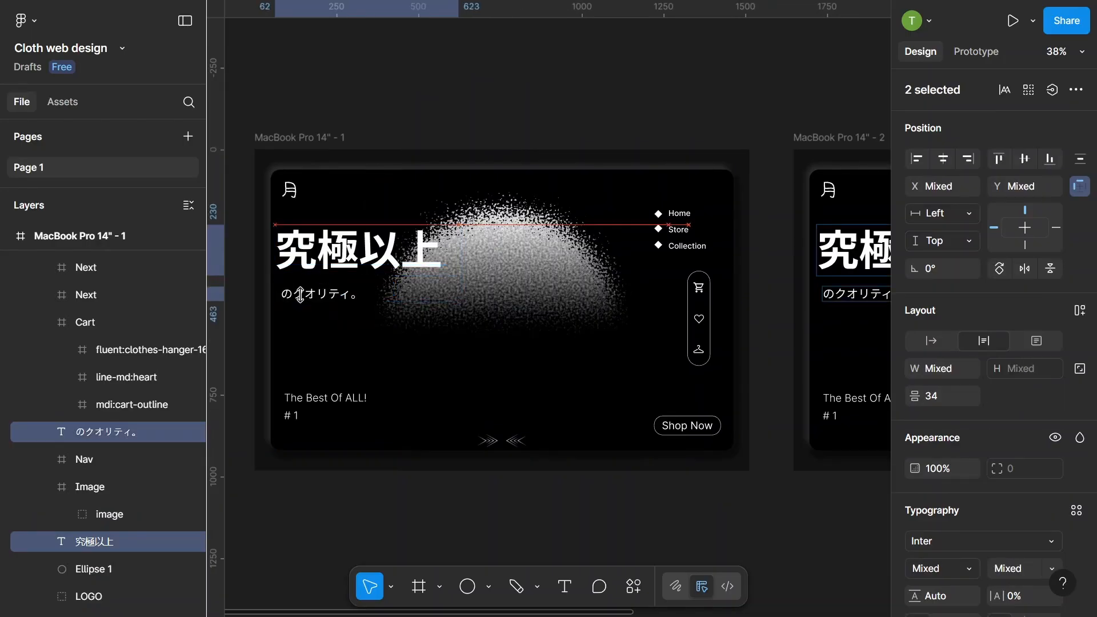
pyautogui.hotkey('shift', 'Left')
pyautogui.hotkey('shift', 'Left')
pyautogui.hotkey('shift', 'Left')
pyautogui.hotkey('shift', 'Left')
pyautogui.hotkey('shift', 'Left')
pyautogui.hotkey('shift', 'Left')
pyautogui.hotkey('shift', 'Left')
pyautogui.hotkey('shift', 'Left')
pyautogui.hotkey('shift', 'Left')
pyautogui.hotkey('shift', 'Left')
pyautogui.hotkey('shift', 'Left')
pyautogui.hotkey('shift', 'Left')
pyautogui.hotkey('shift', 'Left')
pyautogui.hotkey('shift', 'Left')
pyautogui.hotkey('shift', 'Left')
pyautogui.hotkey('shift', 'Left')
pyautogui.hotkey('shift', 'Left')
pyautogui.hotkey('shift', 'Left')
pyautogui.hotkey('shift', 'Left')
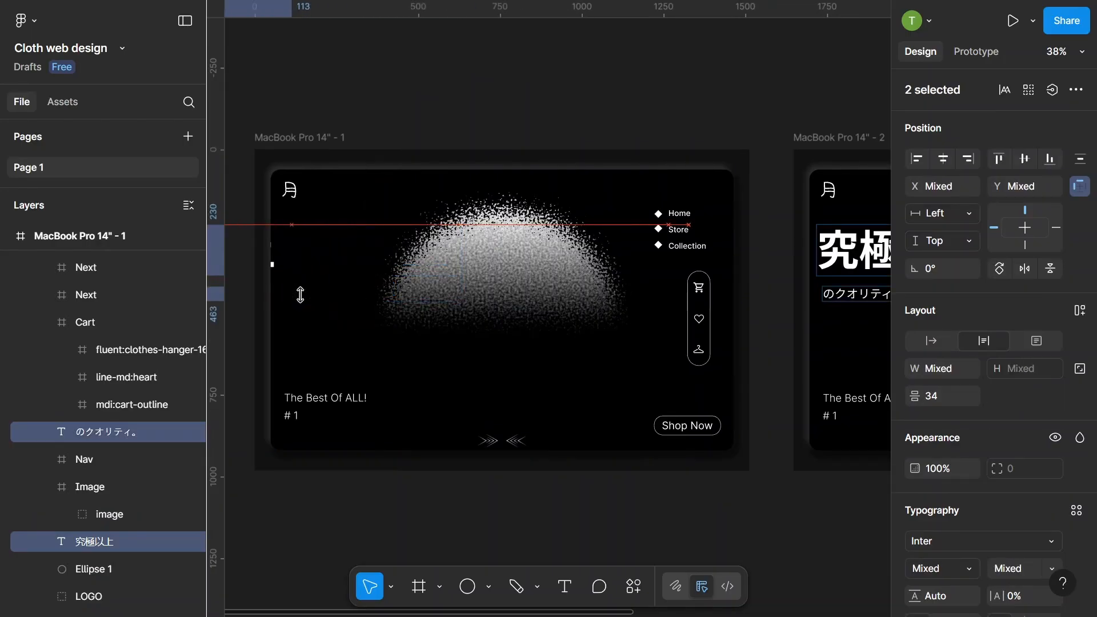
# - Move the "The Best Of ALL!" and "# 1" texts in "MacBook Pro 14" - 1" straight down past Frame 1's bottom edge
pyautogui.click(326, 400)
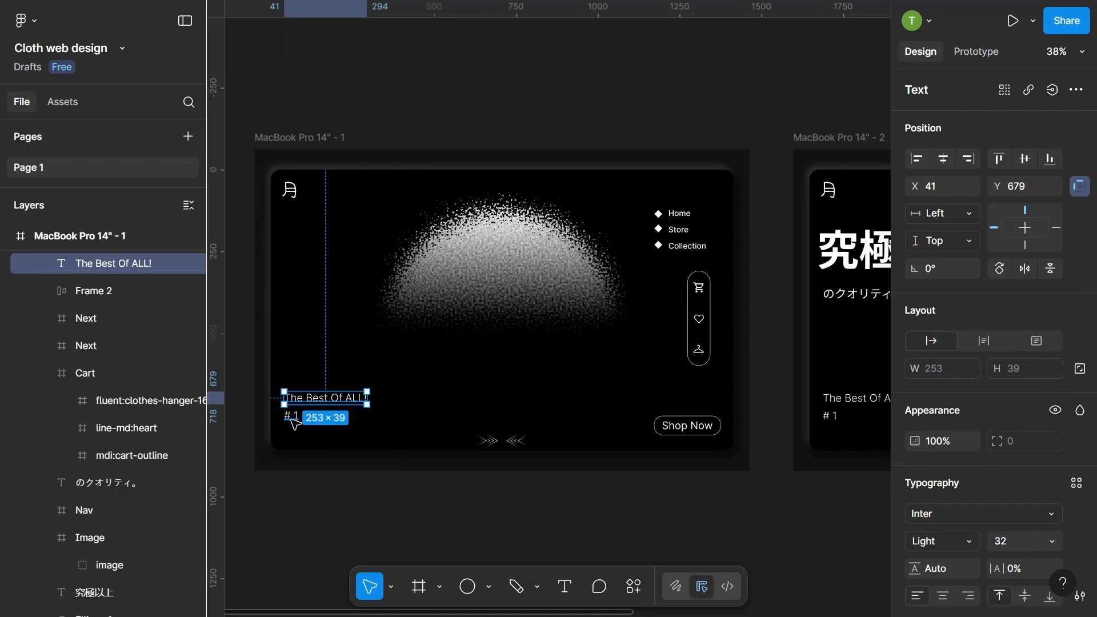
pyautogui.keyDown('shift'); pyautogui.click(291, 416); pyautogui.keyUp('shift')
pyautogui.hotkey('shift', 'Down')
pyautogui.hotkey('shift', 'Down')
pyautogui.hotkey('shift', 'Down')
pyautogui.hotkey('shift', 'Down')
pyautogui.hotkey('shift', 'Down')
pyautogui.hotkey('shift', 'Down')
pyautogui.hotkey('shift', 'Down')
pyautogui.hotkey('shift', 'Down')
pyautogui.hotkey('shift', 'Down')
pyautogui.hotkey('shift', 'Down')
pyautogui.hotkey('shift', 'Down')
pyautogui.hotkey('shift', 'Down')
pyautogui.hotkey('shift', 'Down')
pyautogui.hotkey('shift', 'Down')
pyautogui.hotkey('shift', 'Down')
pyautogui.hotkey('shift', 'Down')
pyautogui.hotkey('shift', 'Down')
pyautogui.hotkey('shift', 'Down')
pyautogui.hotkey('shift', 'Down')
pyautogui.hotkey('shift', 'Down')
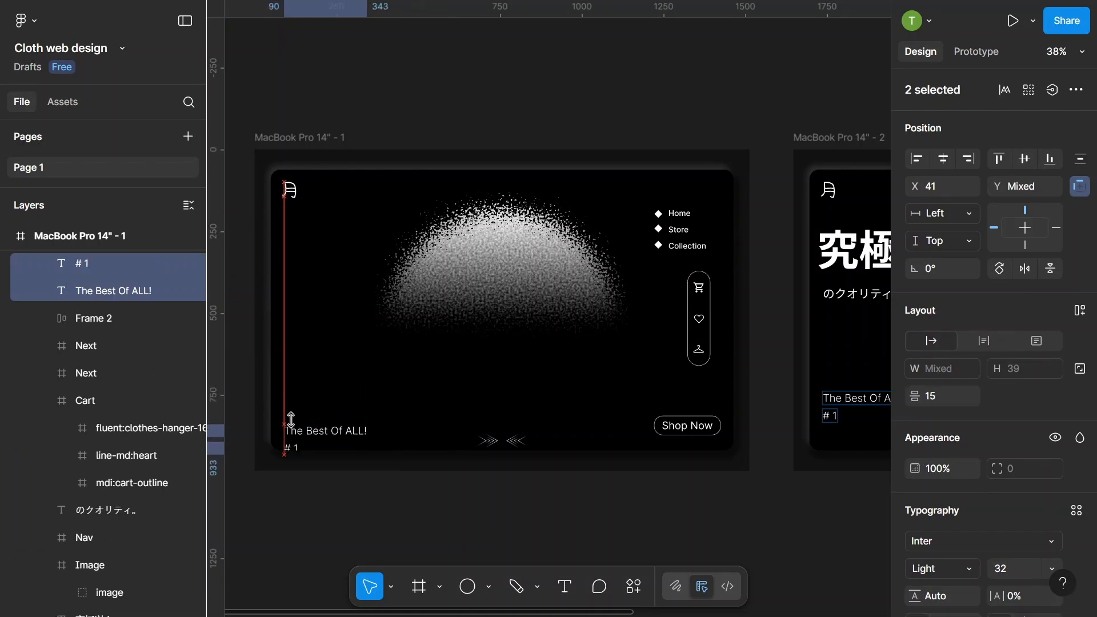
# - Move the Shop Now button in "MacBook Pro 14" - 1" horizontally out past Frame 1's right edge
pyautogui.click(698, 432)
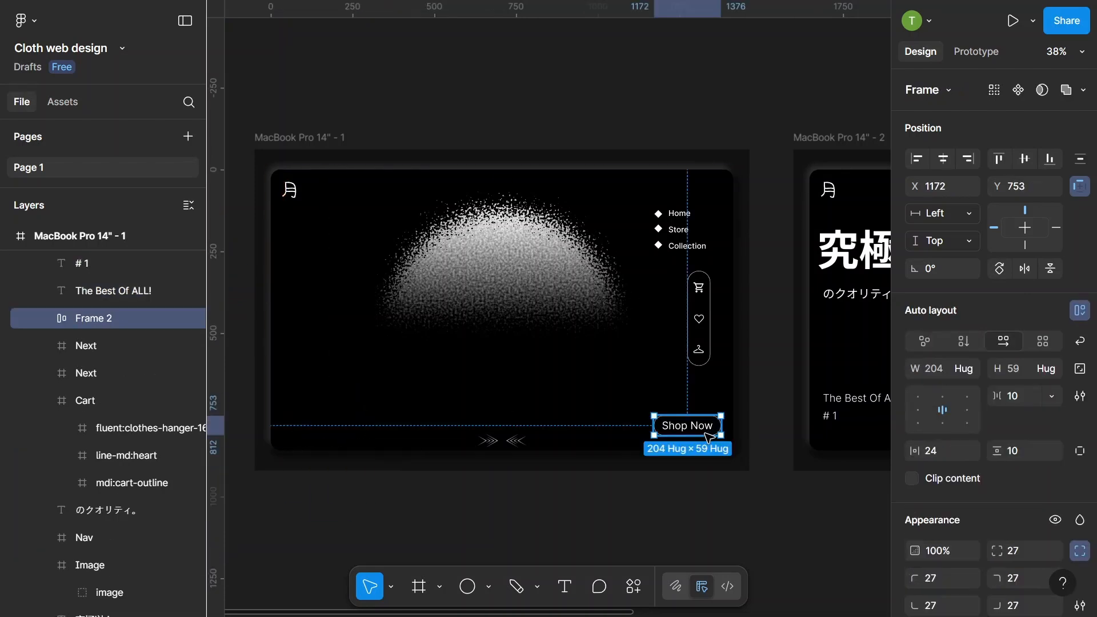
pyautogui.moveTo(697, 432); pyautogui.dragTo(705, 432)
pyautogui.hotkey('shift', 'Right')
pyautogui.hotkey('shift', 'Right')
pyautogui.hotkey('shift', 'Right')
pyautogui.hotkey('shift', 'Right')
pyautogui.hotkey('shift', 'Right')
pyautogui.hotkey('shift', 'Right')
pyautogui.hotkey('shift', 'Right')
pyautogui.hotkey('shift', 'Right')
pyautogui.hotkey('shift', 'Right')
pyautogui.hotkey('shift', 'Right')
pyautogui.hotkey('shift', 'Right')
pyautogui.hotkey('shift', 'Right')
pyautogui.hotkey('shift', 'Right')
pyautogui.hotkey('shift', 'Right')
pyautogui.hotkey('shift', 'Right')
pyautogui.hotkey('shift', 'Right')
pyautogui.hotkey('shift', 'Right')
pyautogui.hotkey('shift', 'Right')
pyautogui.hotkey('shift', 'Right')
pyautogui.hotkey('shift', 'Right')
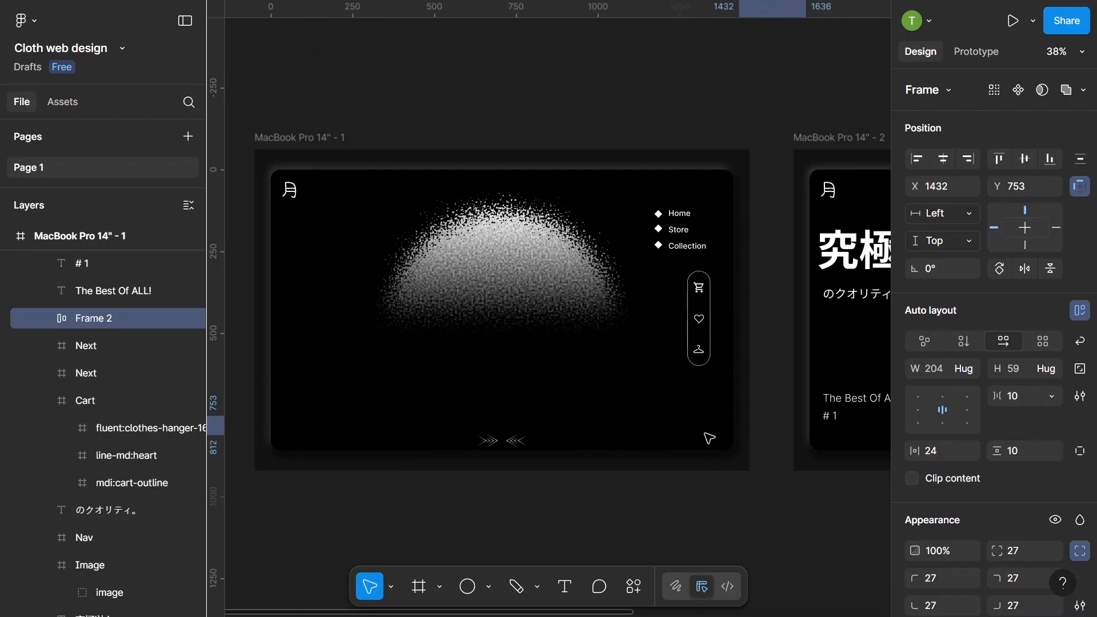
# - Move the Cart icon frame in "MacBook Pro 14" - 1" horizontally out past Frame 1's right edge to X 1464
pyautogui.click(694, 335)
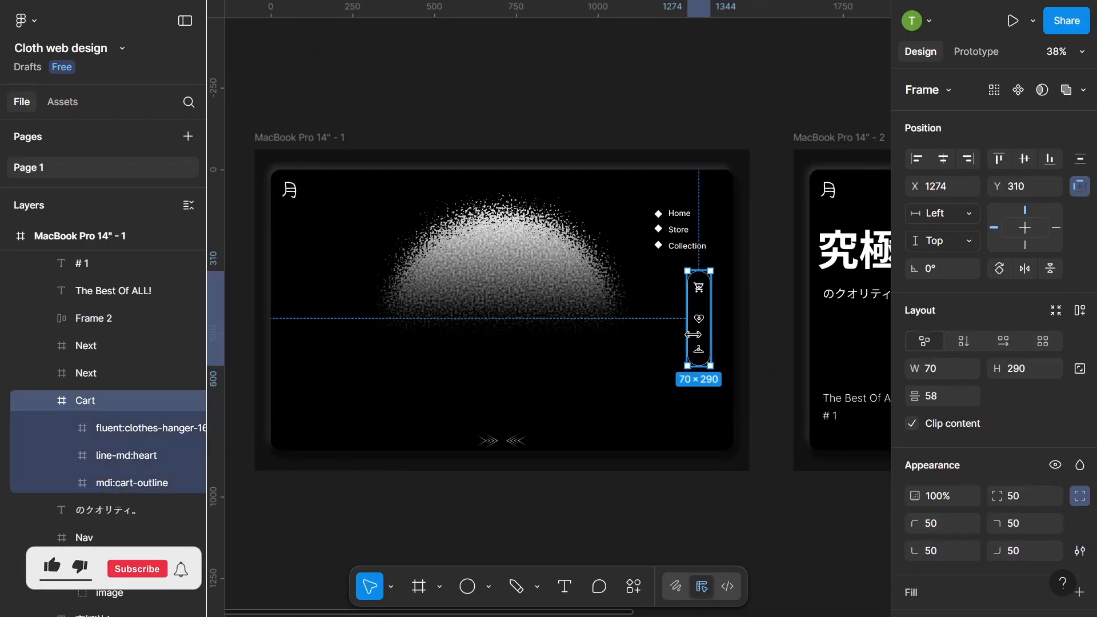
pyautogui.hotkey('shift', 'Right')
pyautogui.hotkey('shift', 'Right')
pyautogui.hotkey('shift', 'Right')
pyautogui.hotkey('shift', 'Right')
pyautogui.hotkey('shift', 'Right')
pyautogui.hotkey('shift', 'Right')
pyautogui.hotkey('shift', 'Right')
pyautogui.hotkey('shift', 'Right')
pyautogui.hotkey('shift', 'Right')
pyautogui.hotkey('shift', 'Right')
pyautogui.hotkey('shift', 'Right')
pyautogui.hotkey('shift', 'Right')
pyautogui.hotkey('shift', 'Right')
pyautogui.hotkey('shift', 'Right')
pyautogui.hotkey('shift', 'Right')
pyautogui.hotkey('shift', 'Right')
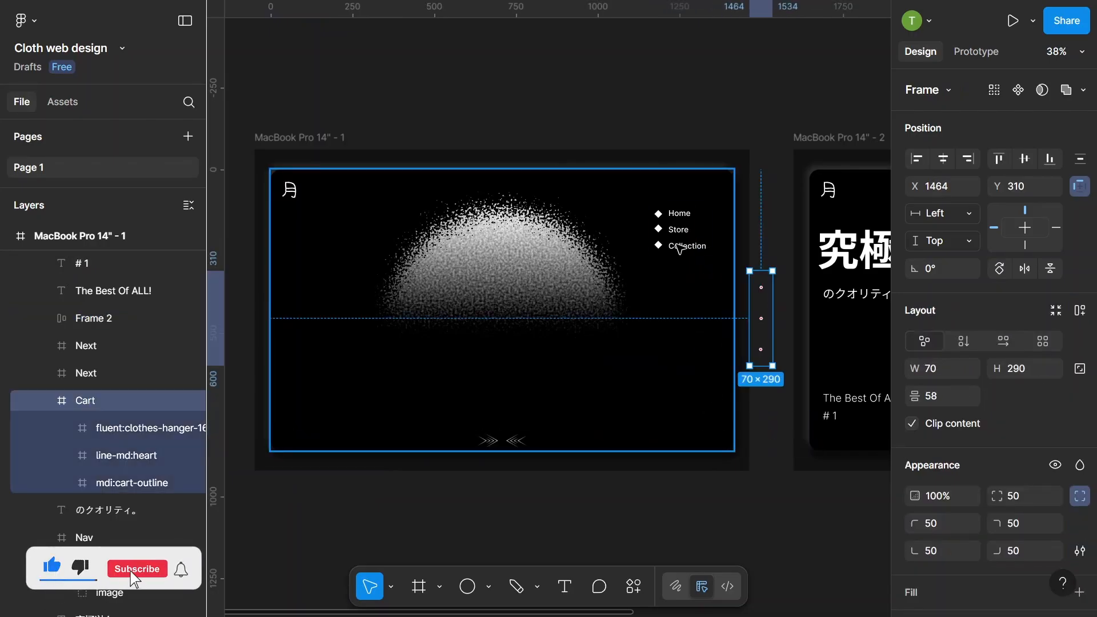
# - Move the Nav frame with Home, Store and Collection horizontally out past Frame 1's right edge in "MacBook Pro 14" - 1"
pyautogui.click(684, 241)
pyautogui.hotkey('shift', 'Right')
pyautogui.hotkey('shift', 'Right')
pyautogui.hotkey('shift', 'Right')
pyautogui.hotkey('shift', 'Right')
pyautogui.hotkey('shift', 'Right')
pyautogui.hotkey('shift', 'Right')
pyautogui.hotkey('shift', 'Right')
pyautogui.hotkey('shift', 'Right')
pyautogui.hotkey('shift', 'Right')
pyautogui.hotkey('shift', 'Right')
pyautogui.hotkey('shift', 'Right')
pyautogui.hotkey('shift', 'Right')
pyautogui.hotkey('shift', 'Right')
pyautogui.hotkey('shift', 'Right')
pyautogui.hotkey('shift', 'Right')
pyautogui.hotkey('shift', 'Right')
pyautogui.hotkey('shift', 'Right')
pyautogui.hotkey('shift', 'Right')
pyautogui.hotkey('shift', 'Right')
pyautogui.hotkey('shift', 'Right')
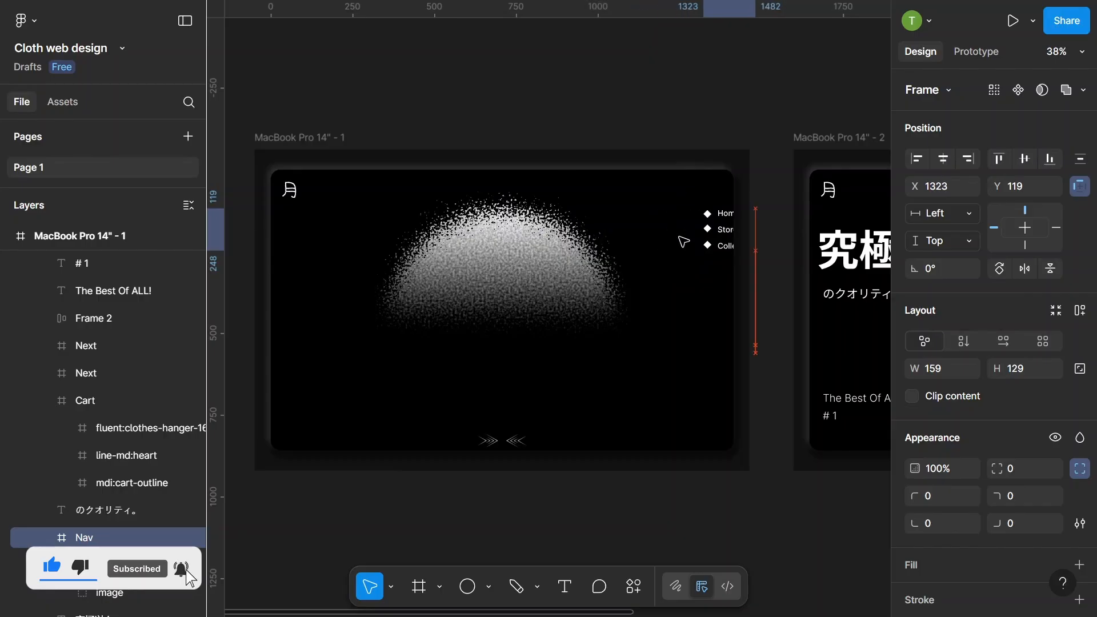
# - Move the LOGO group in "MacBook Pro 14" - 1" out past Frame 1's left edge to X -84
pyautogui.click(290, 190)
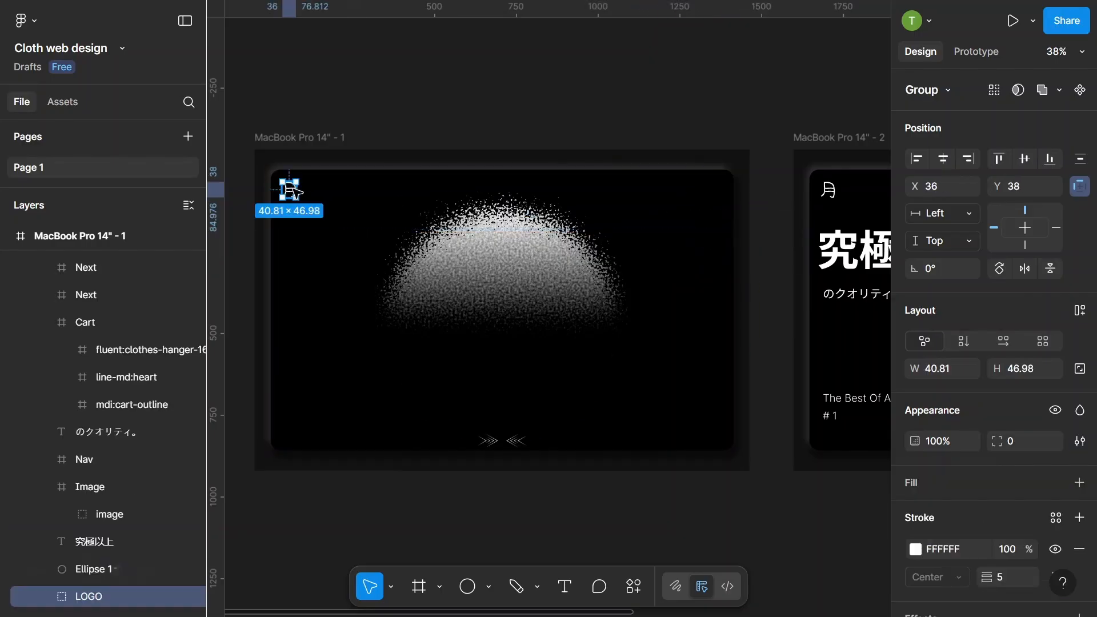
pyautogui.hotkey('shift', 'Left')
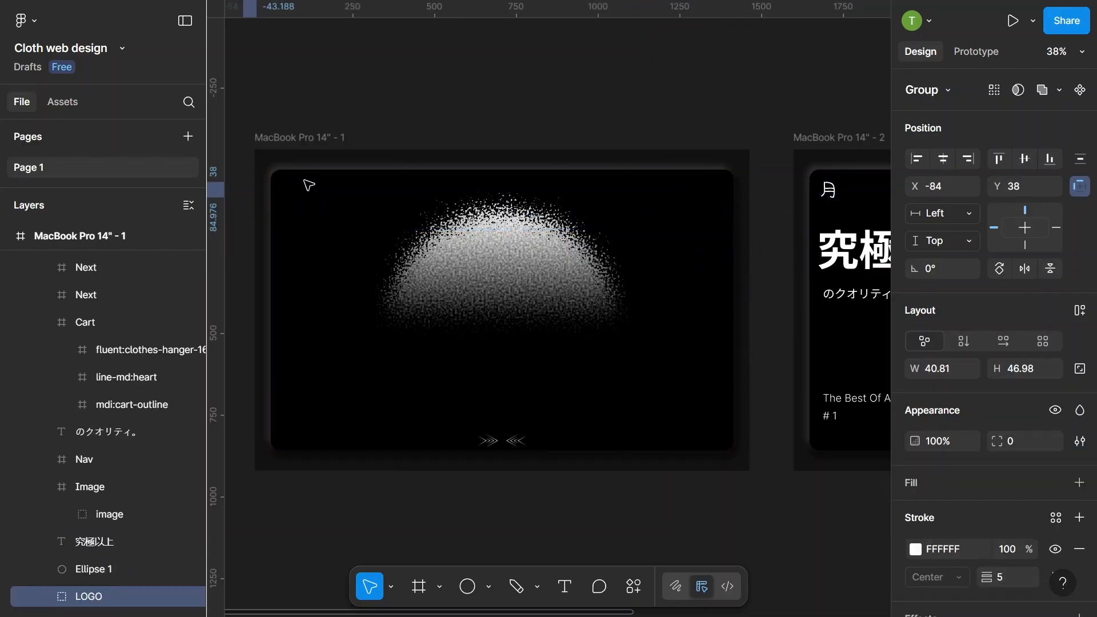
# - Move the right-pointing Next arrow in "MacBook Pro 14" - 1" horizontally out past Frame 1's left edge to X -186
pyautogui.click(514, 444)
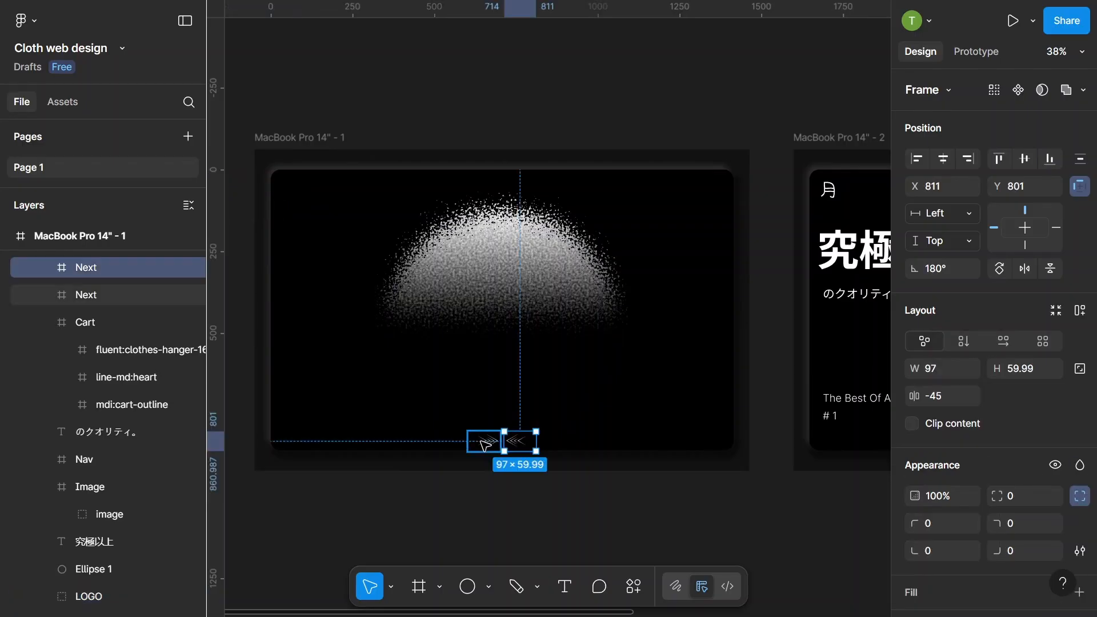
pyautogui.keyDown('shift'); pyautogui.click(484, 444); pyautogui.keyUp('shift')
pyautogui.click(511, 510)
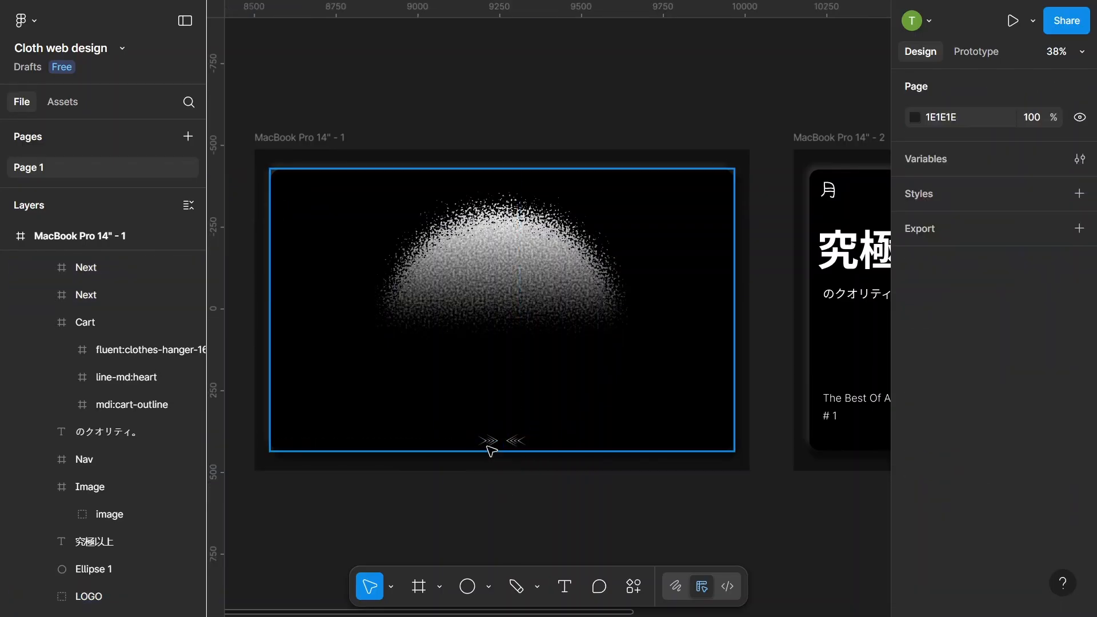
pyautogui.click(489, 445)
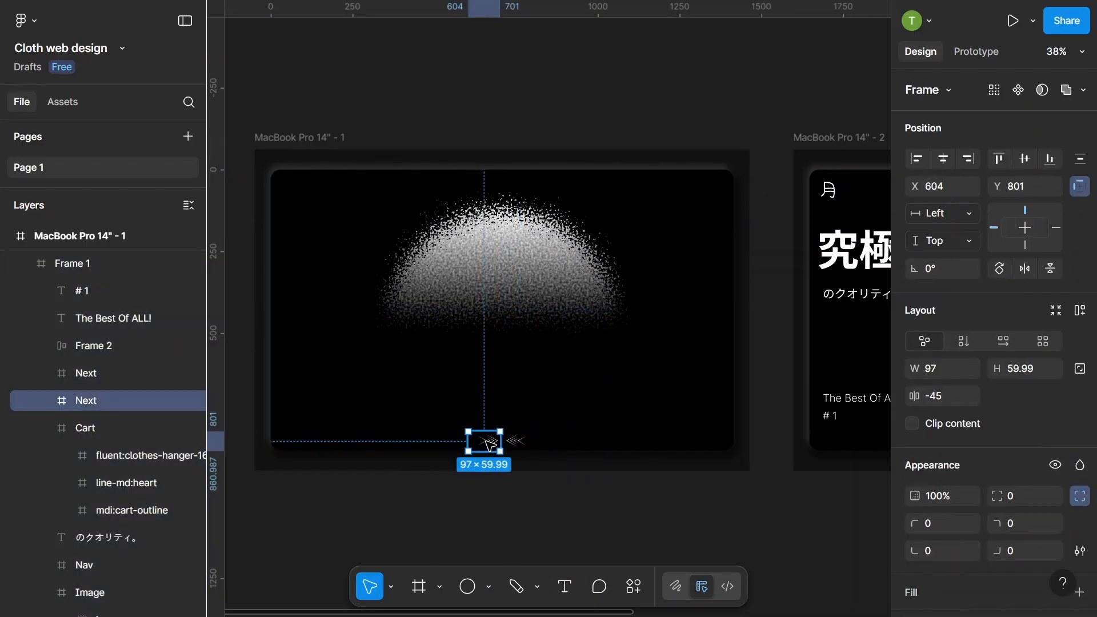
pyautogui.hotkey('shift', 'Left')
pyautogui.hotkey('shift', 'Left')
pyautogui.hotkey('shift', 'Left')
pyautogui.hotkey('shift', 'Left')
pyautogui.hotkey('shift', 'Left')
pyautogui.hotkey('shift', 'Left')
pyautogui.hotkey('shift', 'Left')
pyautogui.hotkey('shift', 'Left')
pyautogui.hotkey('shift', 'Left')
pyautogui.hotkey('shift', 'Left')
pyautogui.hotkey('shift', 'Left')
pyautogui.hotkey('shift', 'Left')
pyautogui.hotkey('shift', 'Left')
pyautogui.hotkey('shift', 'Left')
pyautogui.hotkey('shift', 'Left')
pyautogui.hotkey('shift', 'Left')
pyautogui.hotkey('shift', 'Left')
pyautogui.hotkey('shift', 'Left')
pyautogui.hotkey('shift', 'Left')
pyautogui.hotkey('shift', 'Left')
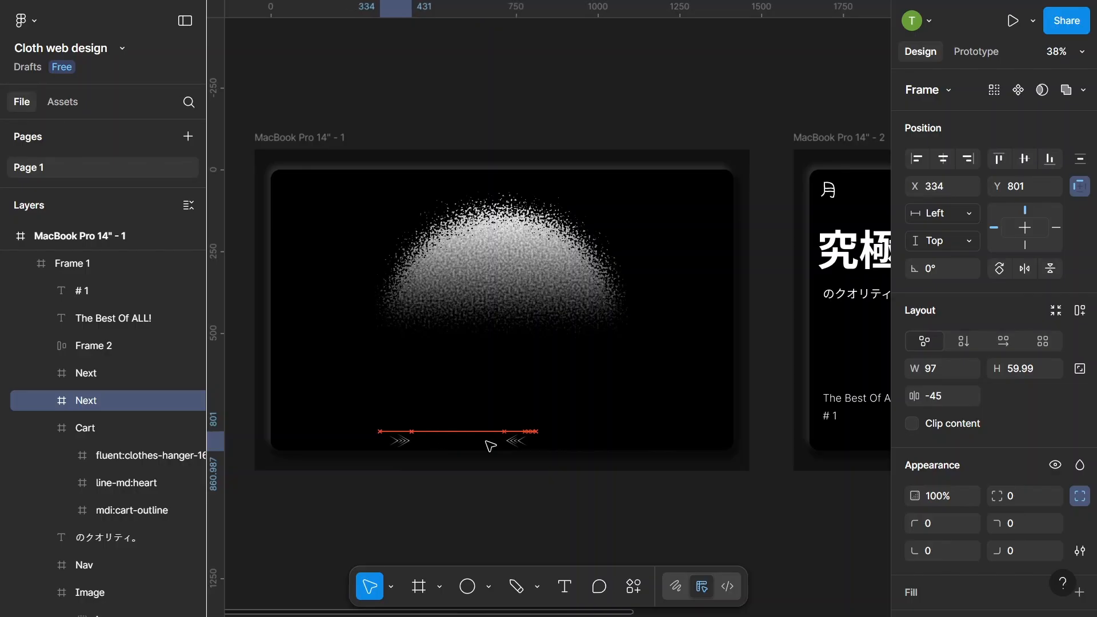
pyautogui.scroll(2, 531, 436)
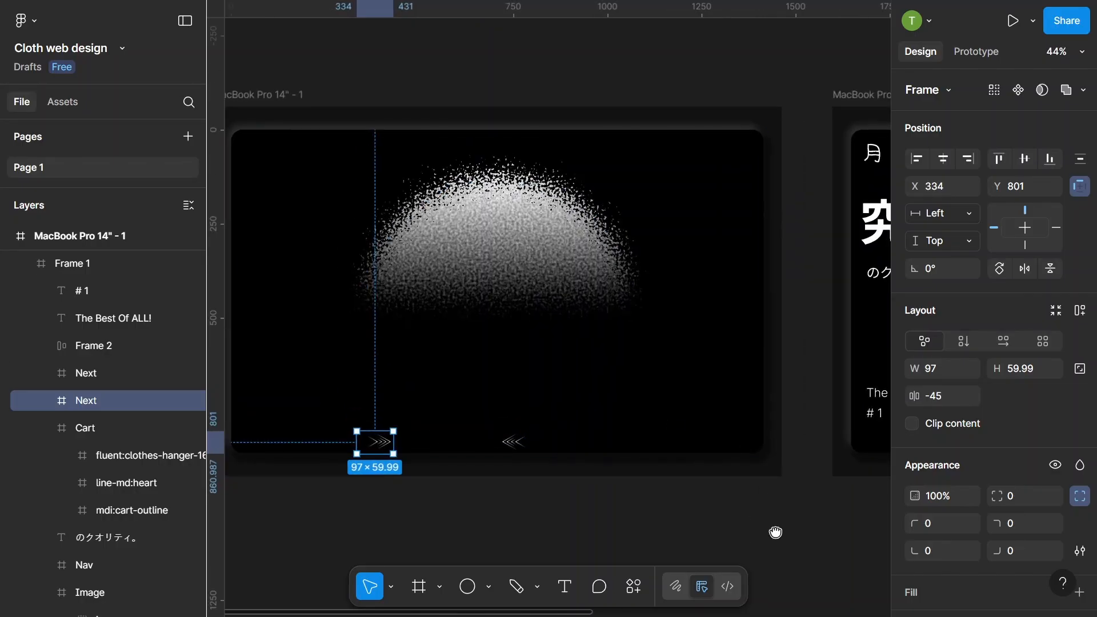
pyautogui.moveTo(775, 532); pyautogui.dragTo(811, 540)
pyautogui.scroll(1, 482, 443)
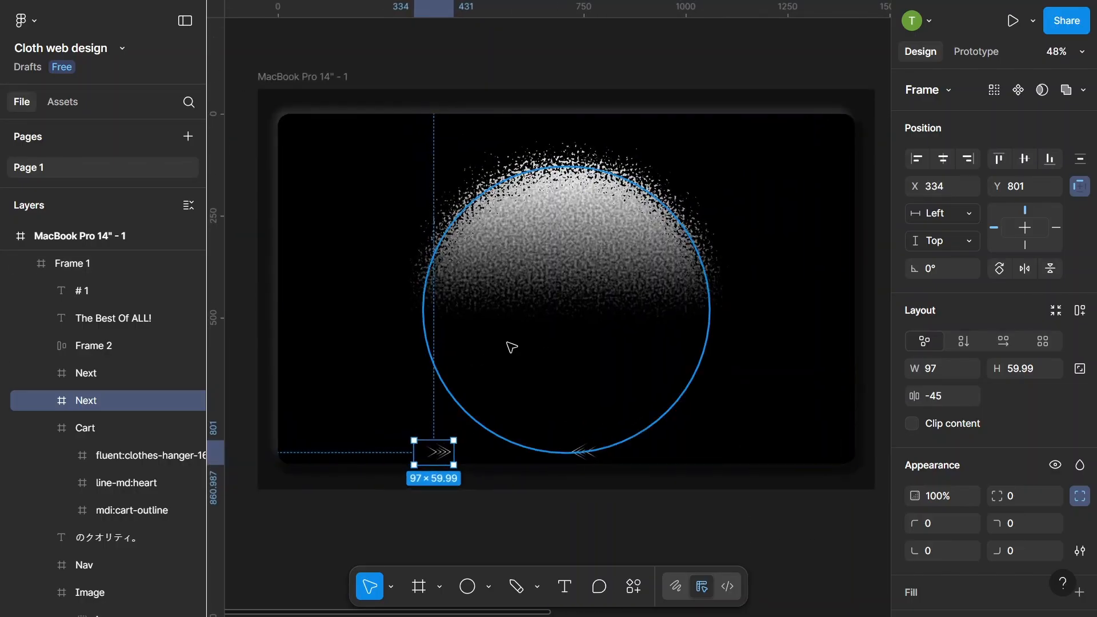
pyautogui.hotkey('shift', 'Left')
pyautogui.hotkey('shift', 'Left')
pyautogui.hotkey('shift', 'Left')
pyautogui.hotkey('shift', 'Left')
pyautogui.hotkey('shift', 'Left')
pyautogui.hotkey('shift', 'Left')
pyautogui.hotkey('shift', 'Left')
pyautogui.hotkey('shift', 'Left')
pyautogui.hotkey('shift', 'Left')
pyautogui.hotkey('shift', 'Left')
pyautogui.hotkey('shift', 'Left')
pyautogui.hotkey('shift', 'Left')
pyautogui.hotkey('shift', 'Left')
pyautogui.hotkey('shift', 'Left')
pyautogui.hotkey('shift', 'Left')
pyautogui.hotkey('shift', 'Left')
pyautogui.hotkey('shift', 'Left')
pyautogui.hotkey('shift', 'Left')
pyautogui.hotkey('shift', 'Left')
pyautogui.hotkey('shift', 'Left')
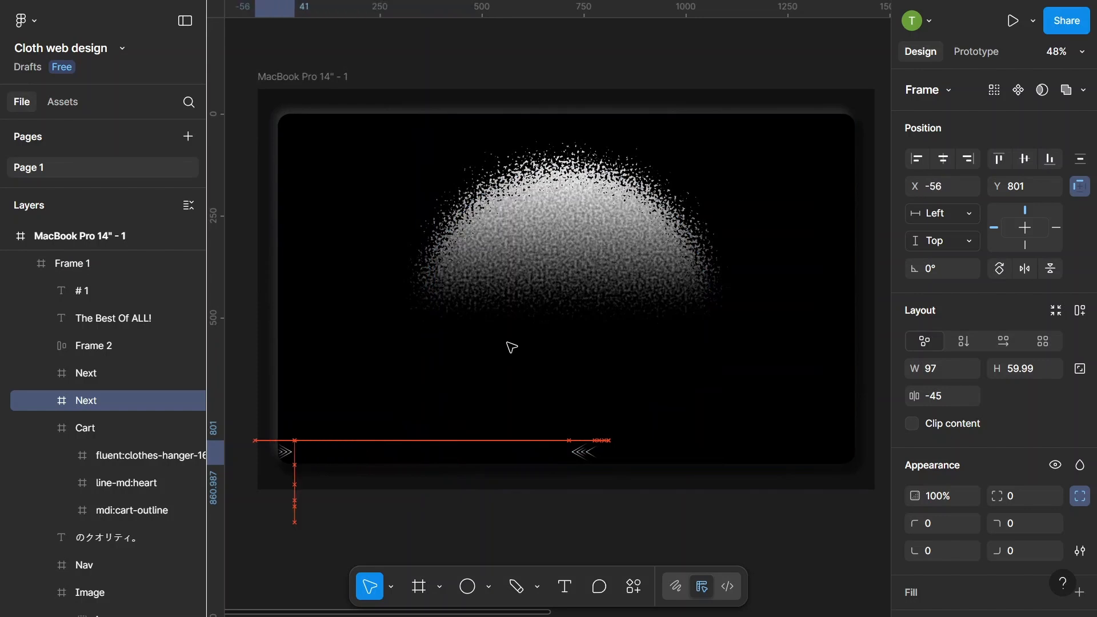
pyautogui.hotkey('shift', 'Left')
pyautogui.hotkey('shift', 'Left')
pyautogui.hotkey('shift', 'Left')
pyautogui.hotkey('shift', 'Left')
pyautogui.hotkey('shift', 'Left')
pyautogui.hotkey('shift', 'Left')
pyautogui.hotkey('shift', 'Left')
pyautogui.hotkey('shift', 'Left')
pyautogui.hotkey('shift', 'Left')
pyautogui.hotkey('shift', 'Left')
pyautogui.hotkey('shift', 'Left')
pyautogui.hotkey('shift', 'Left')
pyautogui.hotkey('shift', 'Left')
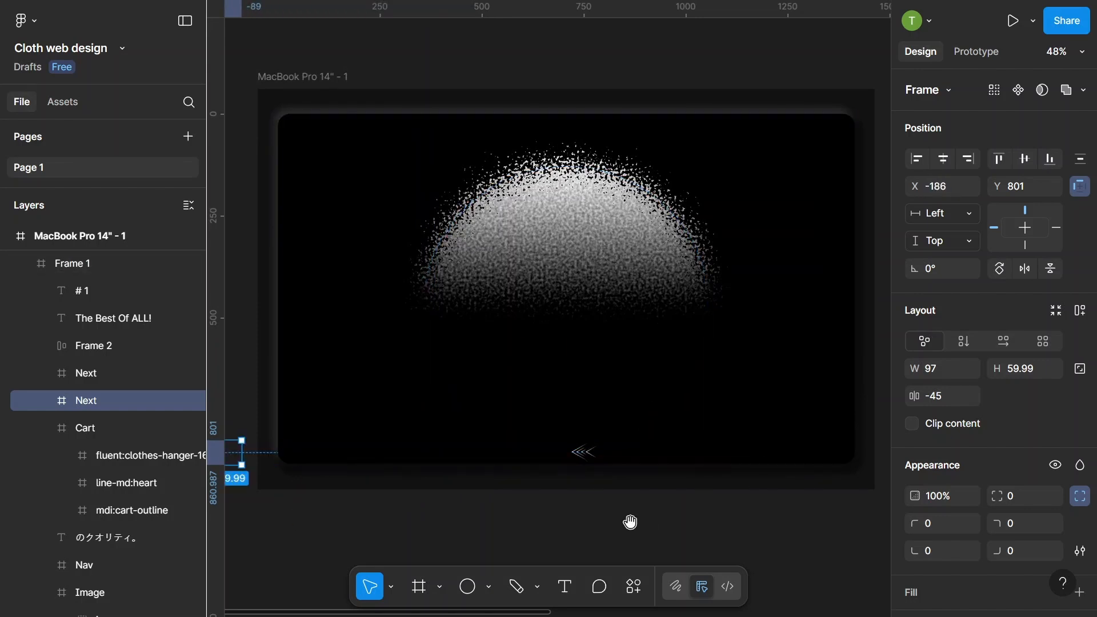
# - Move the left-pointing Next arrow in "MacBook Pro 14" - 1" horizontally out past Frame 1's right edge to X 1601
pyautogui.moveTo(629, 522); pyautogui.dragTo(500, 497)
pyautogui.click(451, 426)
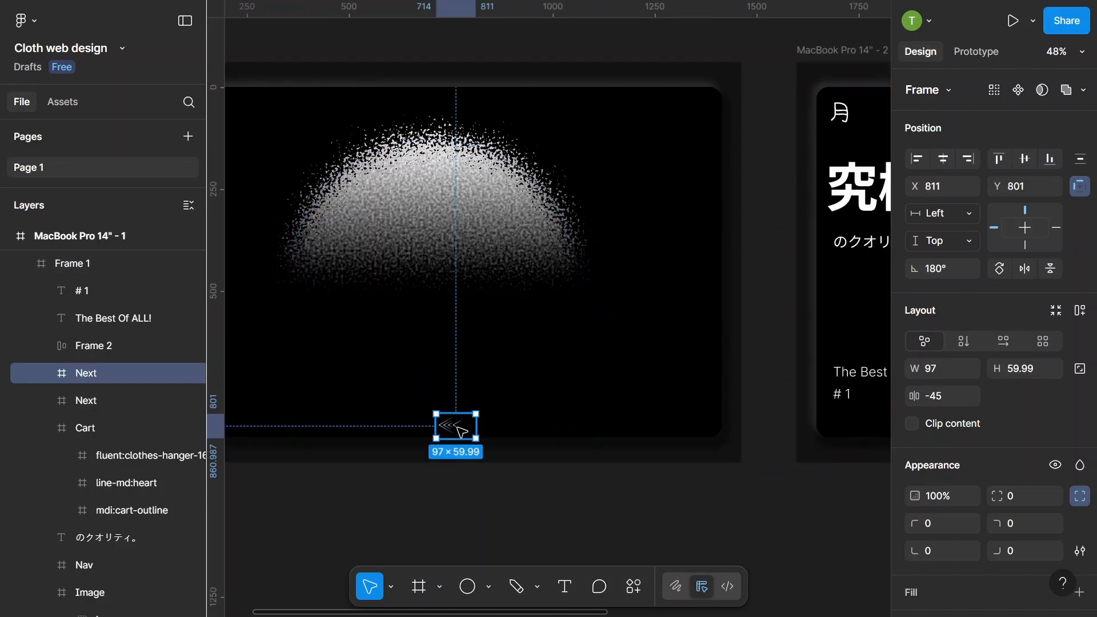
pyautogui.hotkey('shift', 'Right')
pyautogui.hotkey('shift', 'Right')
pyautogui.hotkey('shift', 'Right')
pyautogui.hotkey('shift', 'Right')
pyautogui.hotkey('shift', 'Right')
pyautogui.hotkey('shift', 'Right')
pyautogui.hotkey('shift', 'Right')
pyautogui.hotkey('shift', 'Right')
pyautogui.hotkey('shift', 'Right')
pyautogui.hotkey('shift', 'Right')
pyautogui.hotkey('shift', 'Right')
pyautogui.hotkey('shift', 'Right')
pyautogui.hotkey('shift', 'Right')
pyautogui.hotkey('shift', 'Right')
pyautogui.hotkey('shift', 'Right')
pyautogui.hotkey('shift', 'Right')
pyautogui.hotkey('shift', 'Right')
pyautogui.hotkey('shift', 'Right')
pyautogui.hotkey('shift', 'Right')
pyautogui.hotkey('shift', 'Right')
pyautogui.hotkey('shift', 'Right')
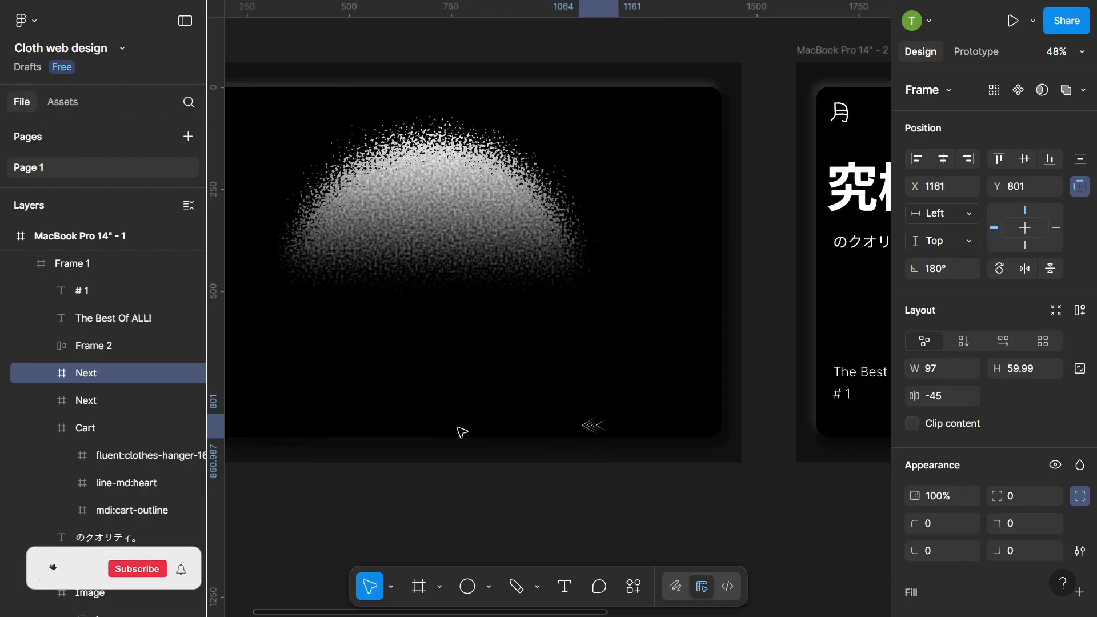
pyautogui.hotkey('shift', 'Right')
pyautogui.hotkey('shift', 'Right')
pyautogui.hotkey('shift', 'Right')
pyautogui.hotkey('shift', 'Right')
pyautogui.hotkey('shift', 'Right')
pyautogui.hotkey('shift', 'Right')
pyautogui.hotkey('shift', 'Right')
pyautogui.hotkey('shift', 'Right')
pyautogui.hotkey('shift', 'Right')
pyautogui.hotkey('shift', 'Right')
pyautogui.hotkey('shift', 'Right')
pyautogui.hotkey('shift', 'Right')
pyautogui.hotkey('shift', 'Right')
pyautogui.hotkey('shift', 'Right')
pyautogui.hotkey('shift', 'Right')
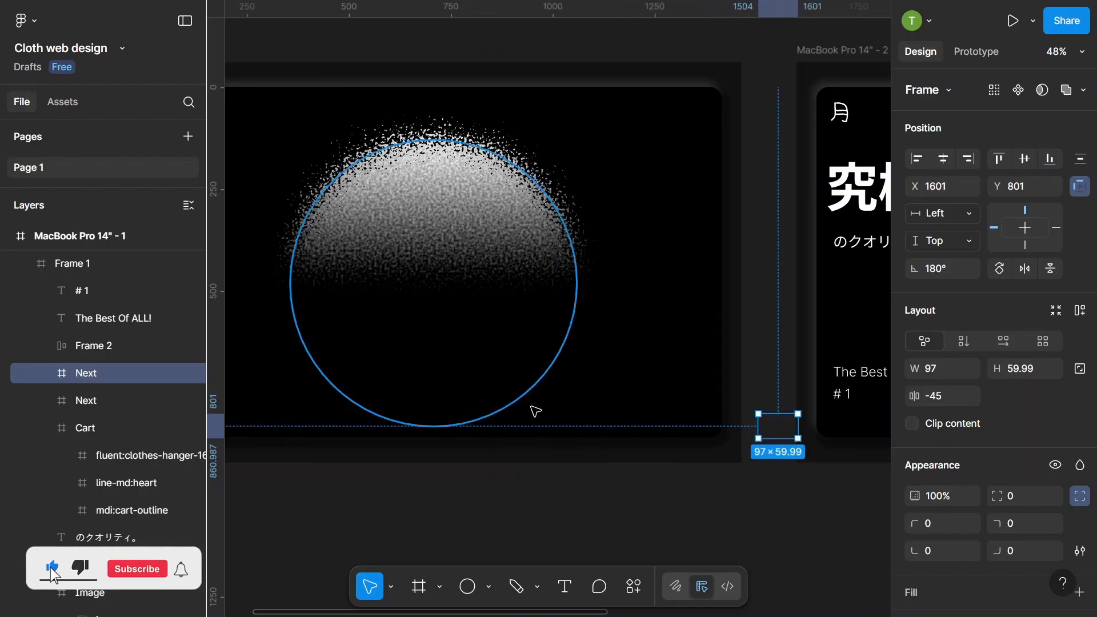
pyautogui.scroll(-5, 577, 388)
pyautogui.click(543, 198)
# - Move the "MacBook Pro 14" - 1" frame horizontally away from "MacBook Pro 14" - 2" to X 8318, widening the gap between them
pyautogui.scroll(-2, 565, 181)
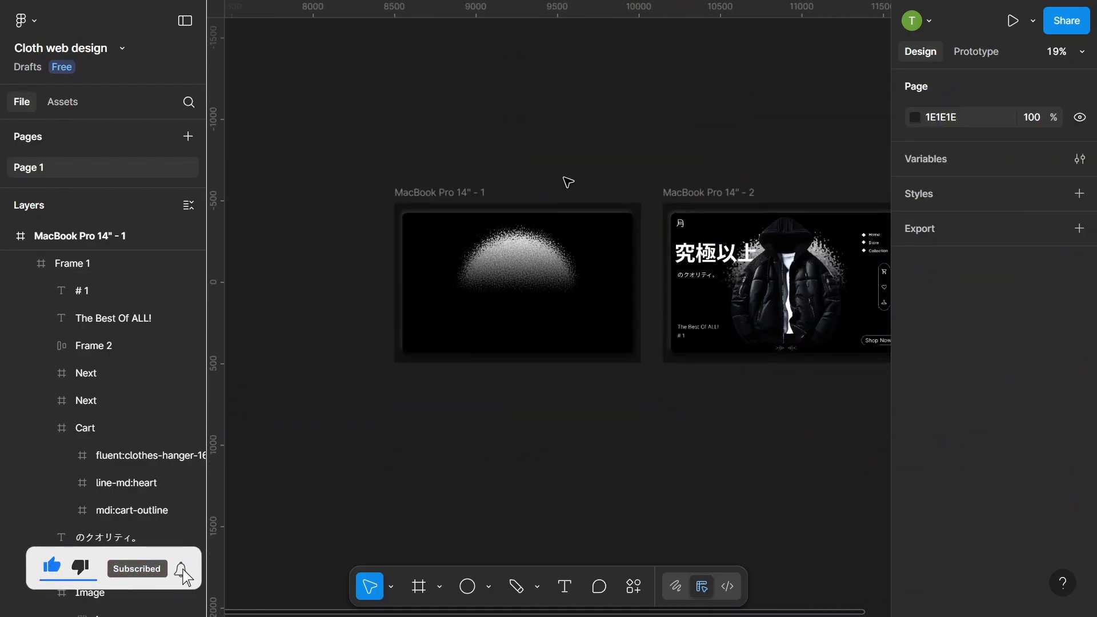
pyautogui.moveTo(450, 192); pyautogui.dragTo(420, 191)
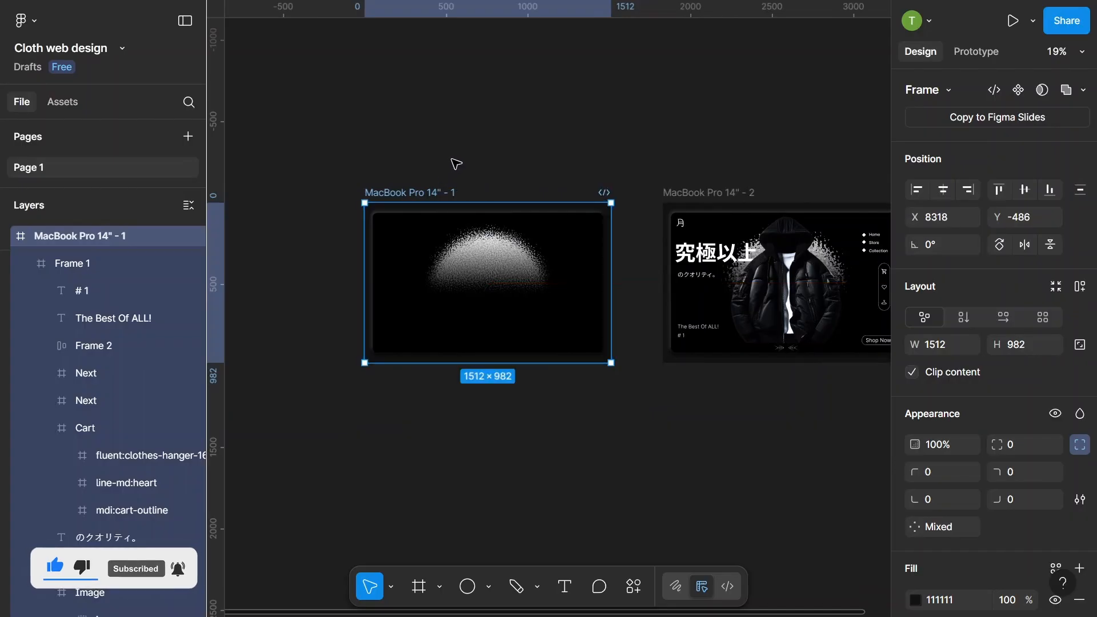
pyautogui.moveTo(644, 135); pyautogui.dragTo(550, 134)
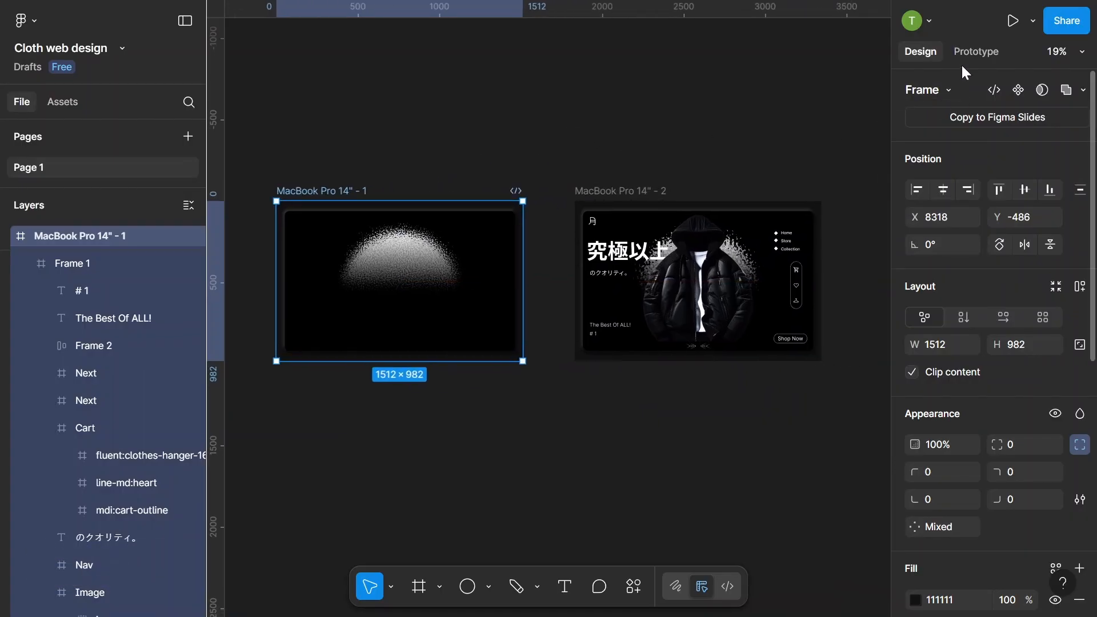
# - Add a prototype interaction from "MacBook Pro 14" - 1" to "MacBook Pro 14" - 2" with a Key/Gamepad trigger on the down arrow
pyautogui.click(976, 52)
pyautogui.moveTo(522, 281); pyautogui.dragTo(584, 281)
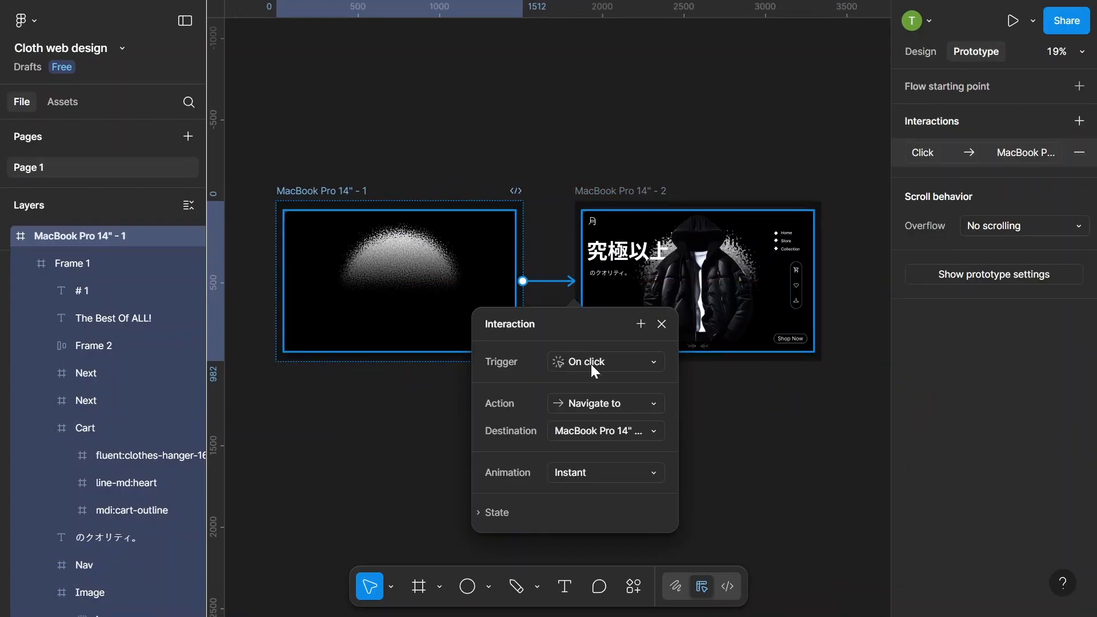
pyautogui.click(643, 362)
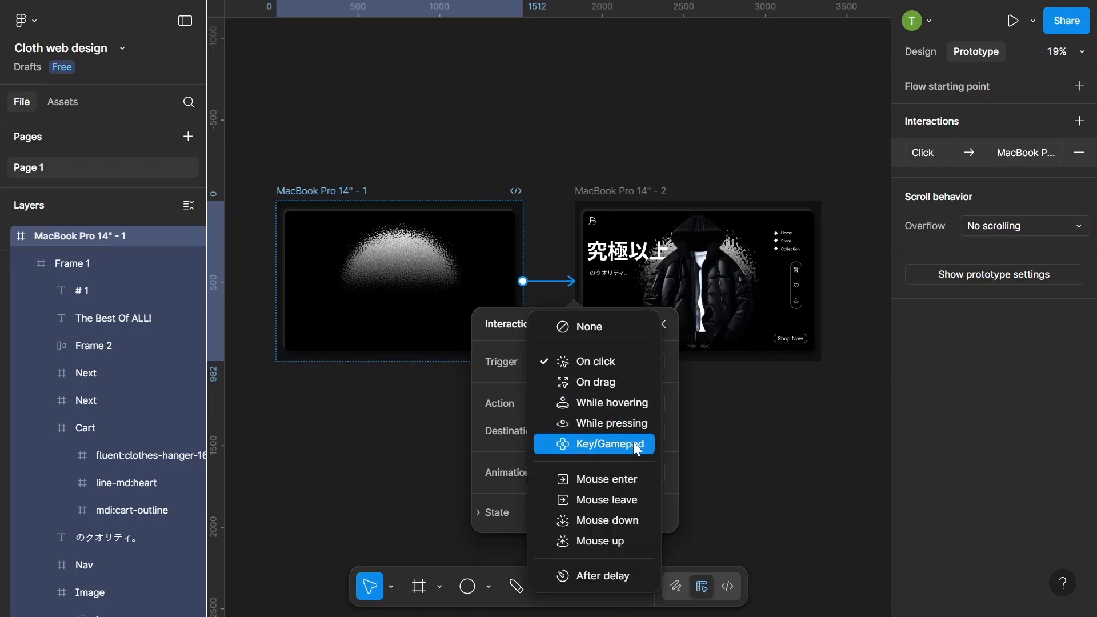
pyautogui.click(612, 443)
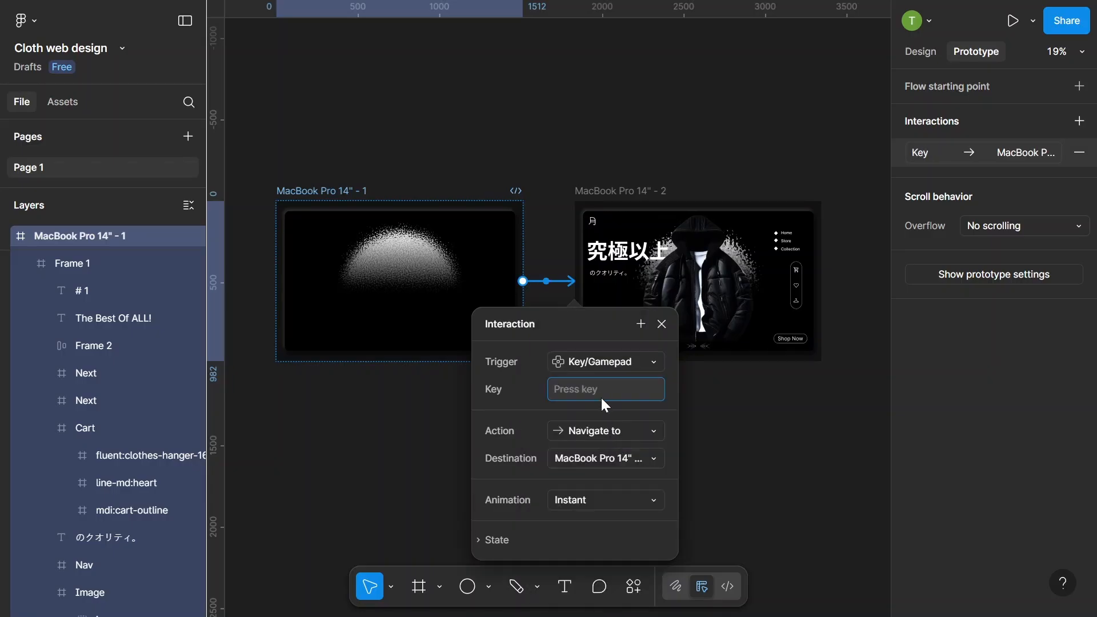
pyautogui.press('Down')
# - Set the interaction's animation to Smart animate with the Gentle curve and a duration of 1500 ms
pyautogui.click(638, 510)
pyautogui.click(631, 483)
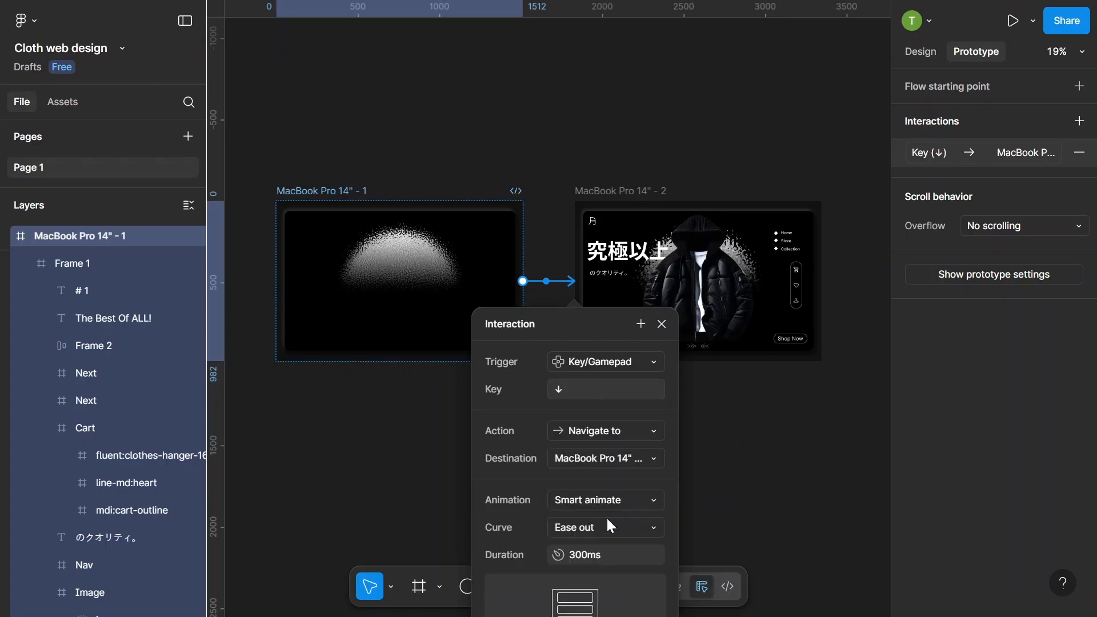
pyautogui.scroll(-2, 633, 509)
pyautogui.click(652, 486)
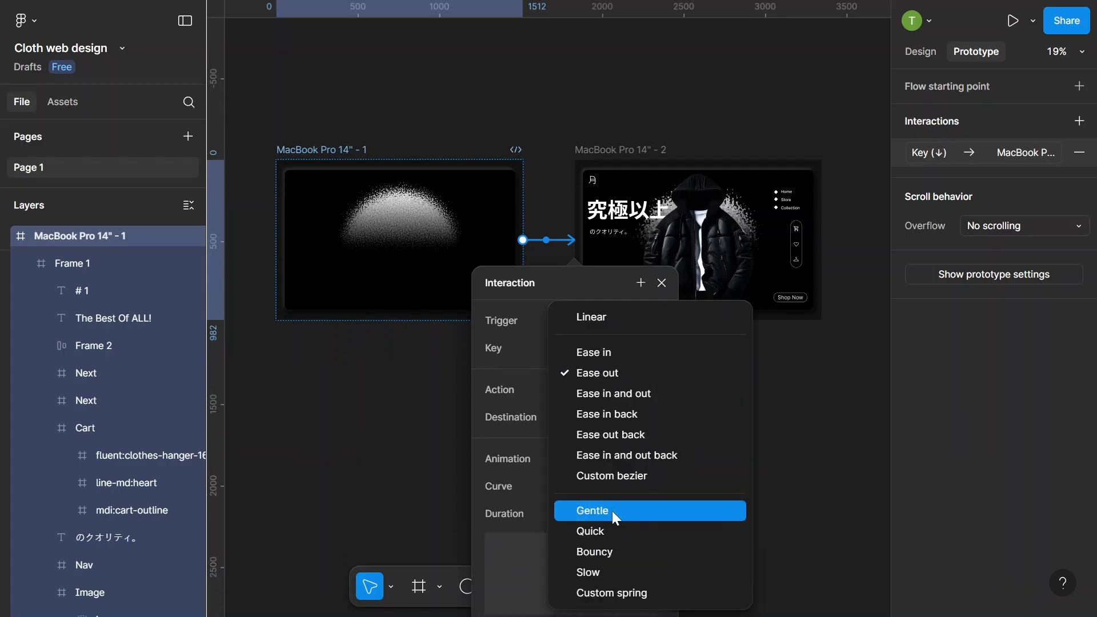
pyautogui.click(612, 510)
pyautogui.click(620, 508)
pyautogui.write('1')
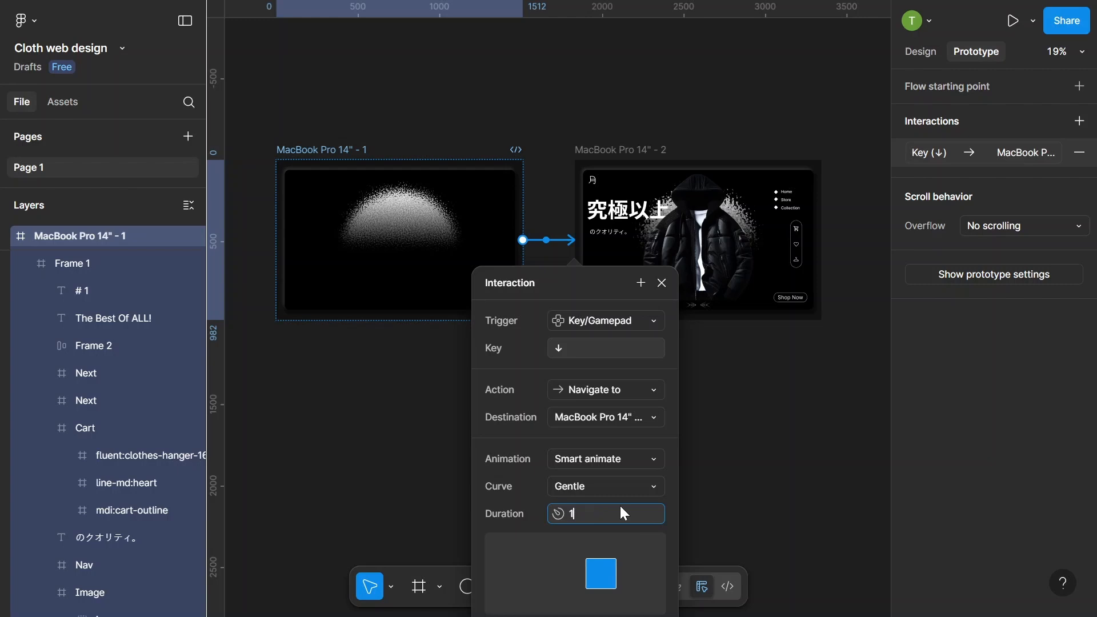
pyautogui.write('500')
pyautogui.press('Return')
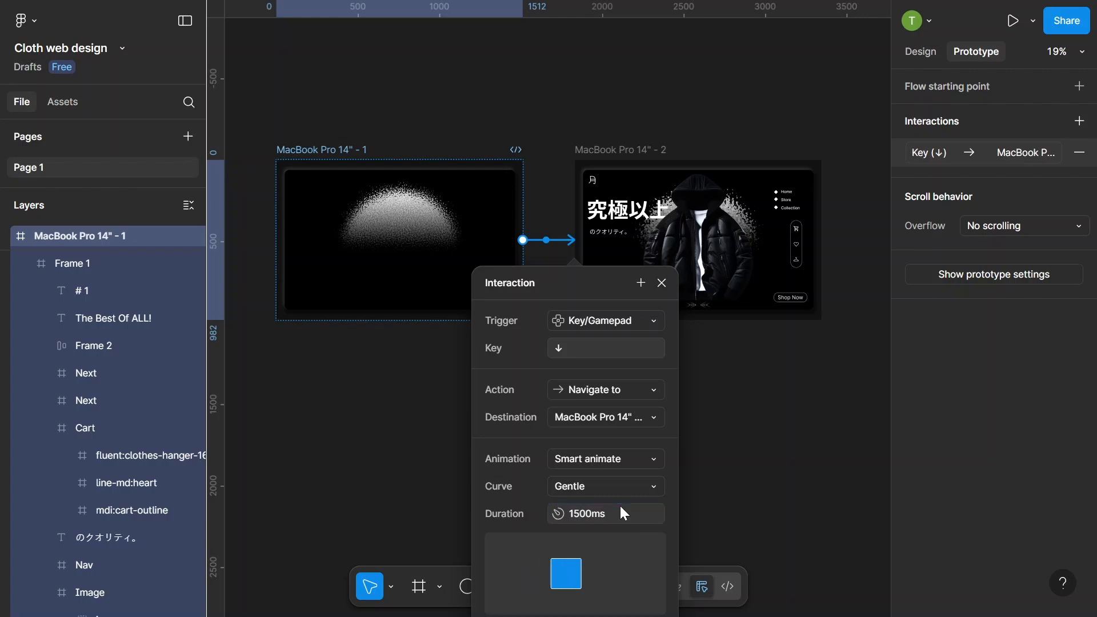
pyautogui.click(662, 284)
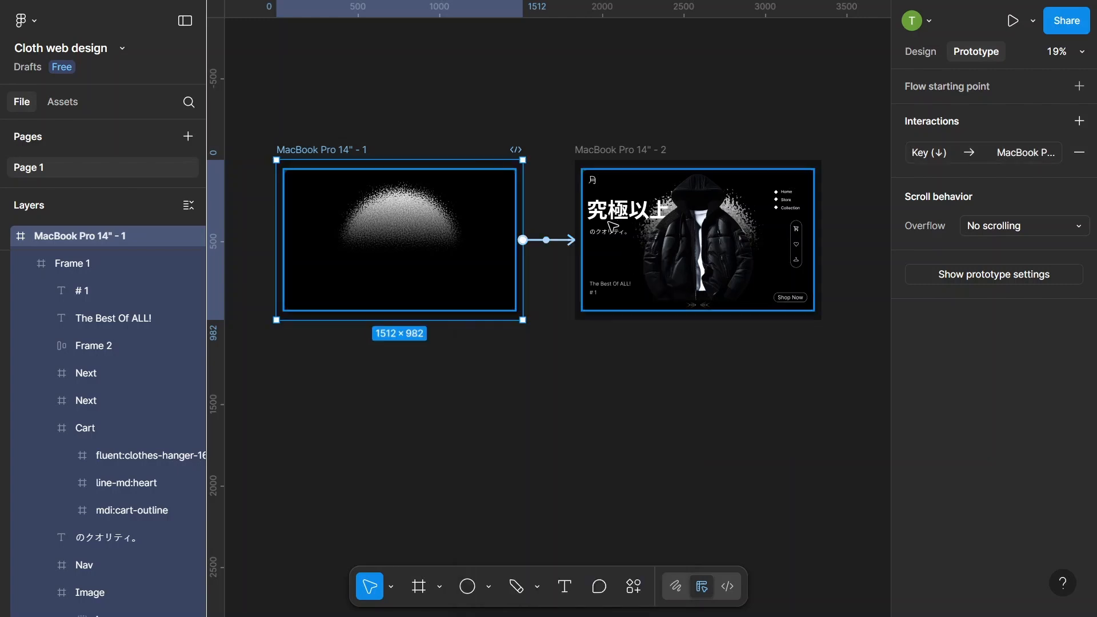
# - Add a return interaction from "MacBook Pro 14" - 2" to "MacBook Pro 14" - 1" with a Key/Gamepad trigger on the up arrow
pyautogui.click(583, 149)
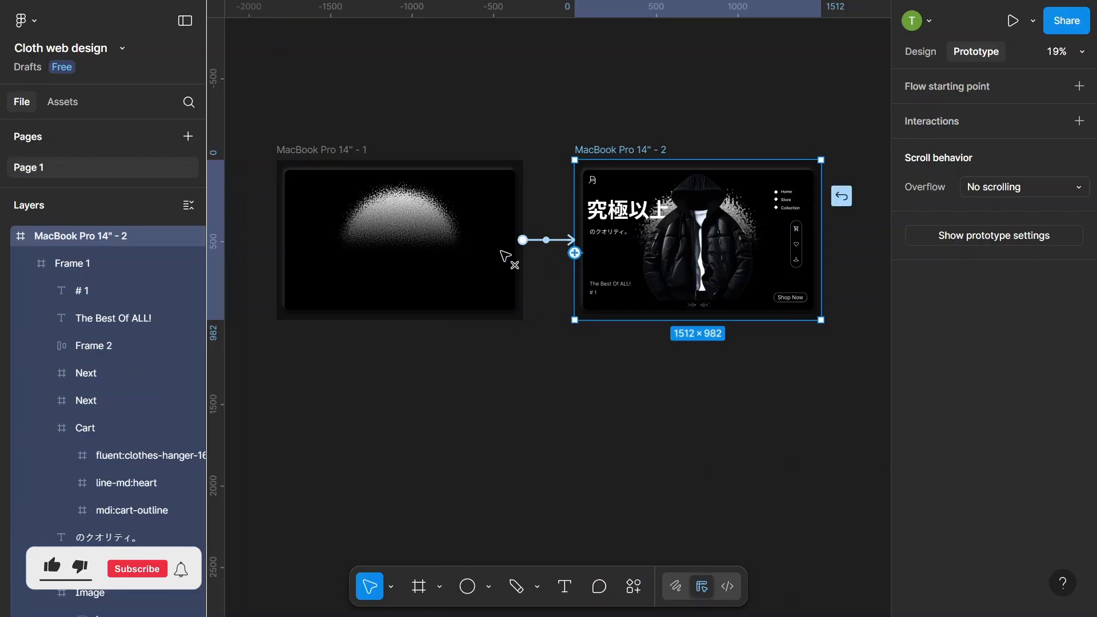
pyautogui.moveTo(505, 257); pyautogui.dragTo(501, 254)
pyautogui.click(565, 320)
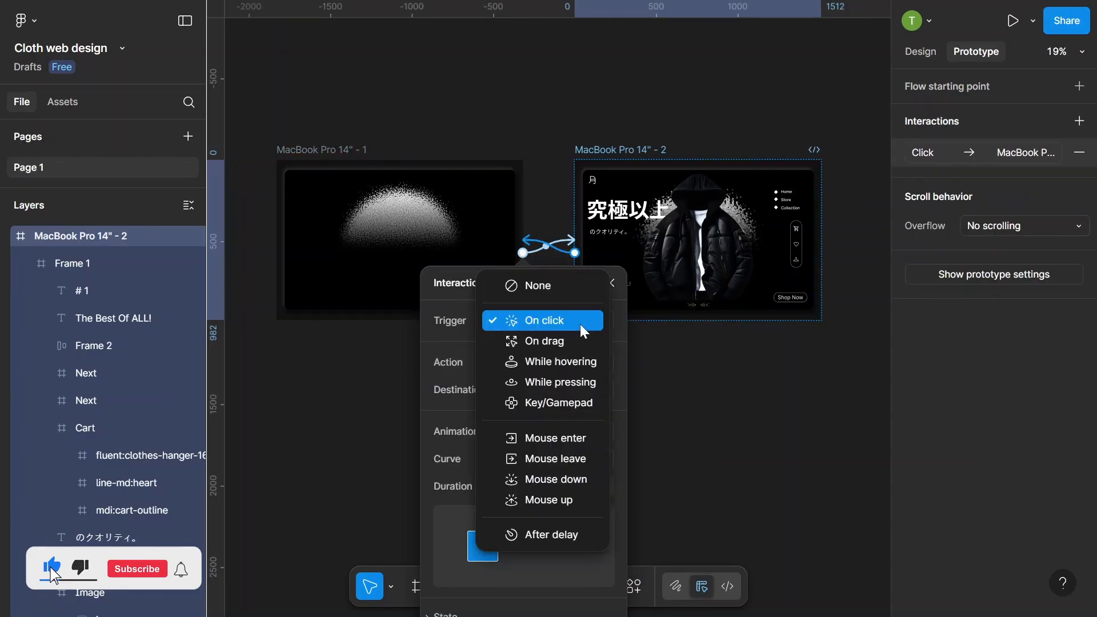
pyautogui.click(577, 403)
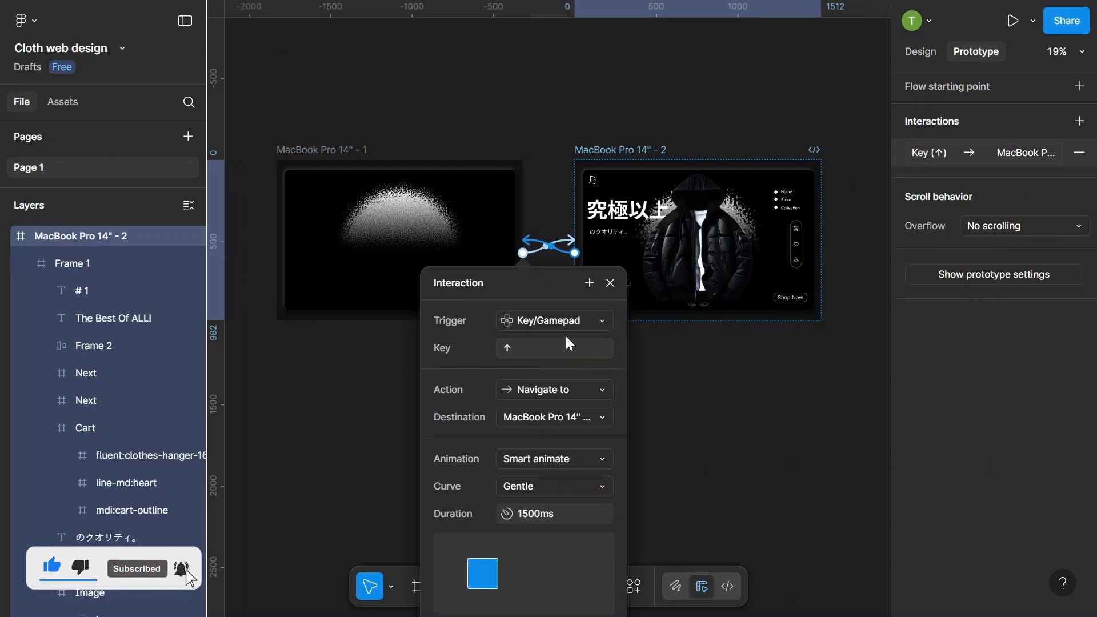
pyautogui.click(610, 283)
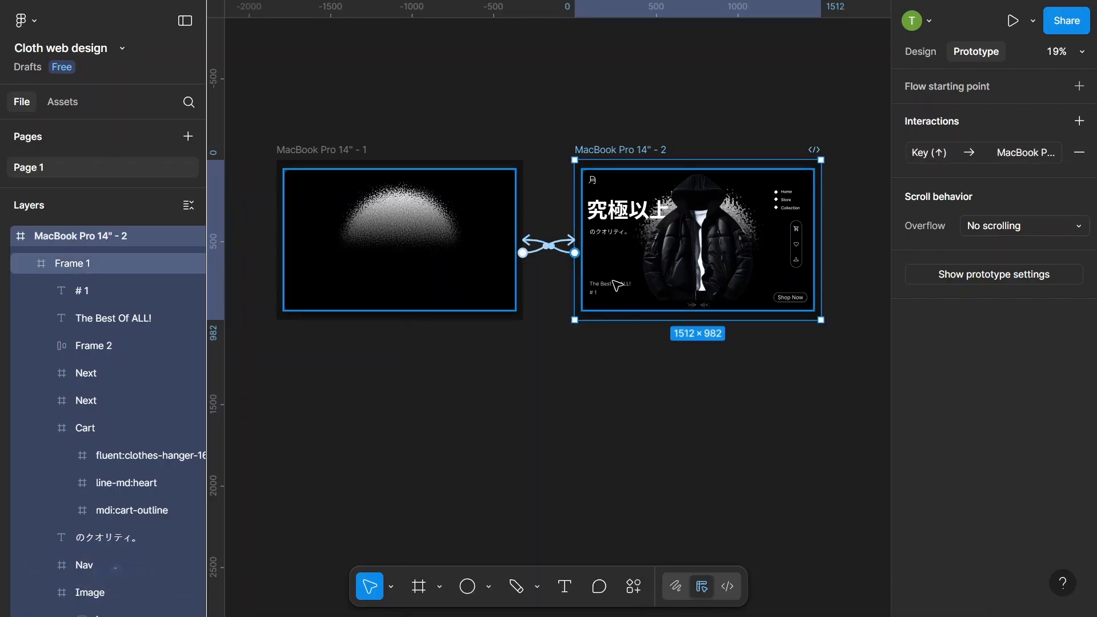
# - Deselect the frames and start the prototype presentation to preview the animation
pyautogui.click(588, 118)
pyautogui.scroll(-3, 573, 166)
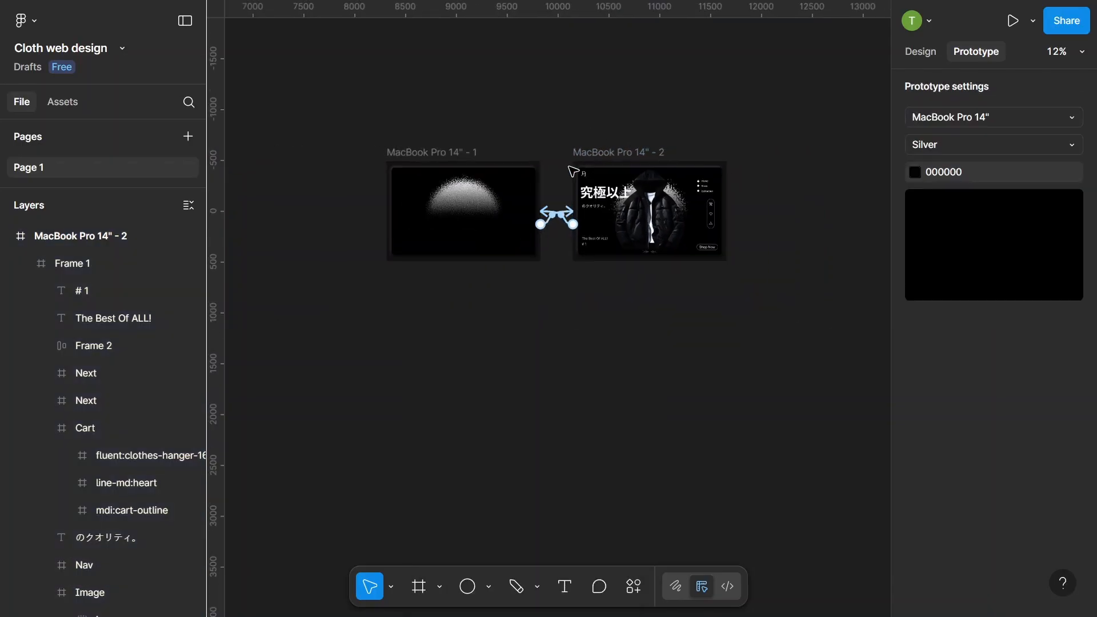
pyautogui.click(1010, 22)
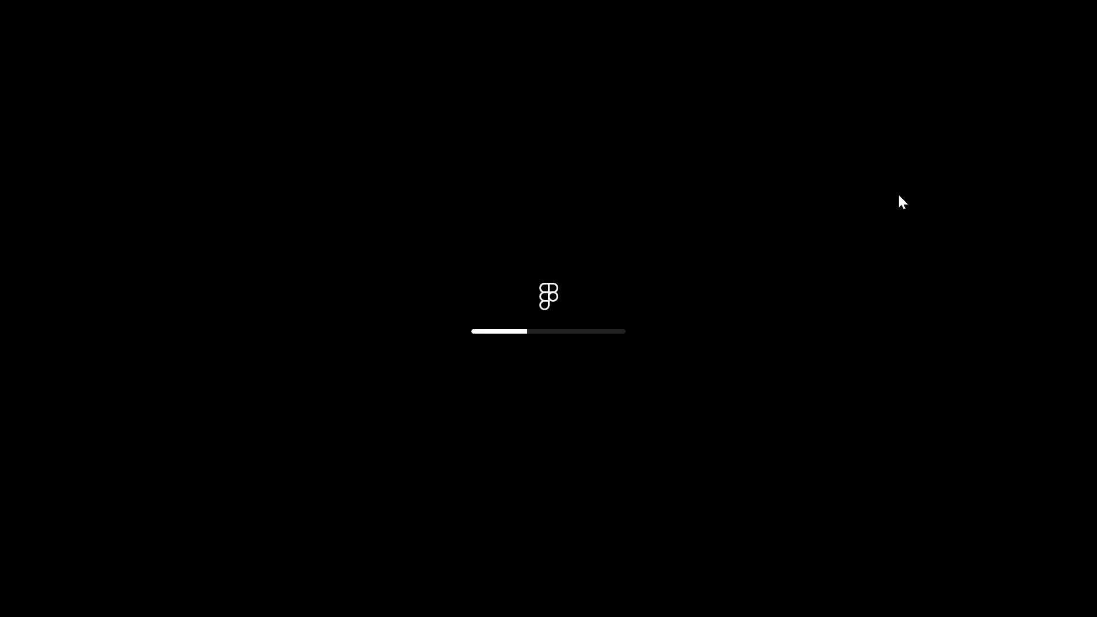